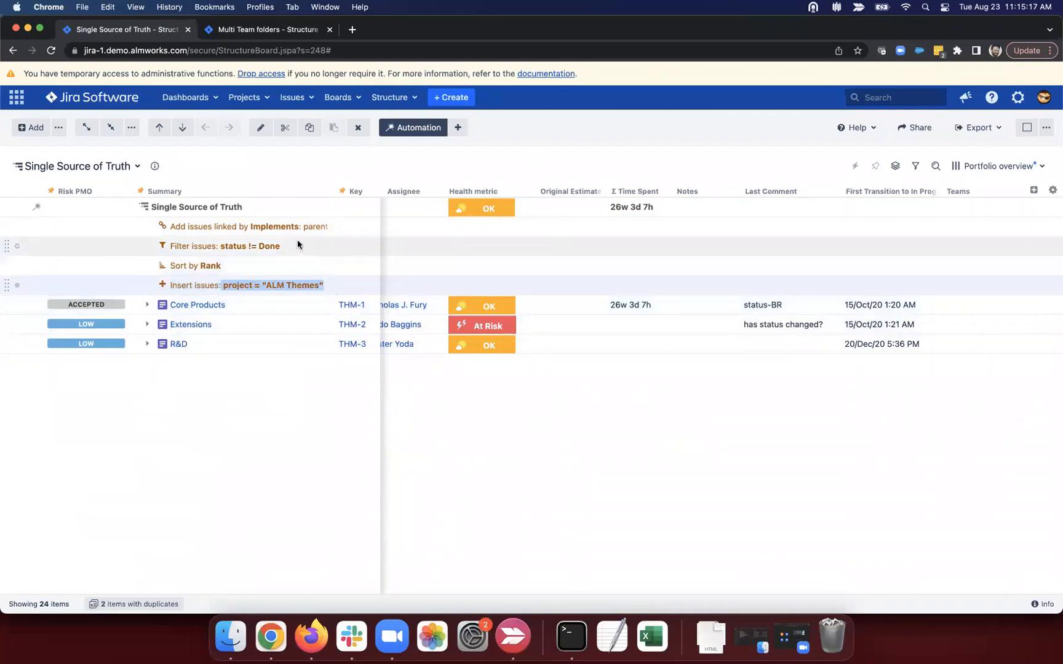
Step: Expand Core Products to reveal its initiatives, then scroll to the Progress and Status columns
mouse_move(324, 226)
left_mouse_down()
mouse_move(233, 225)
mouse_move(320, 227)
left_mouse_up()
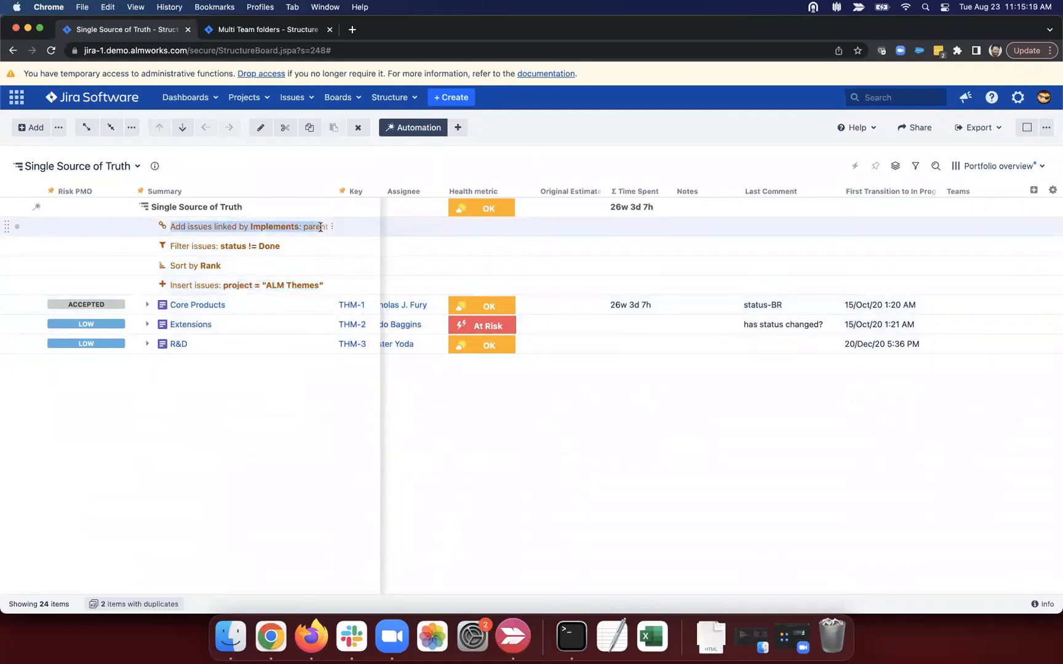
left_click(254, 228)
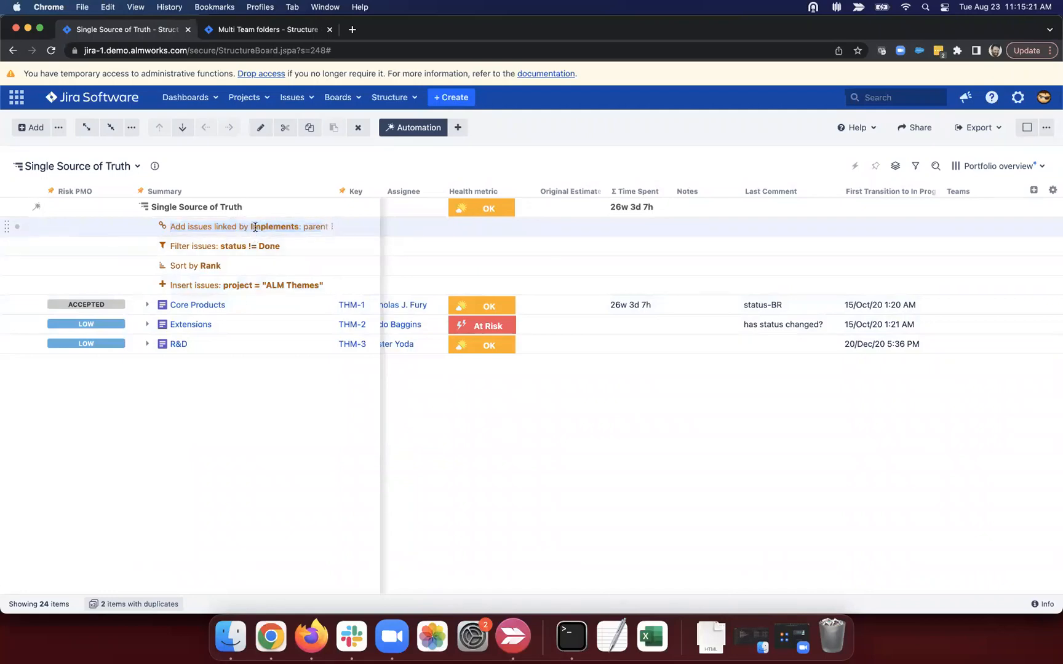
left_click(147, 305)
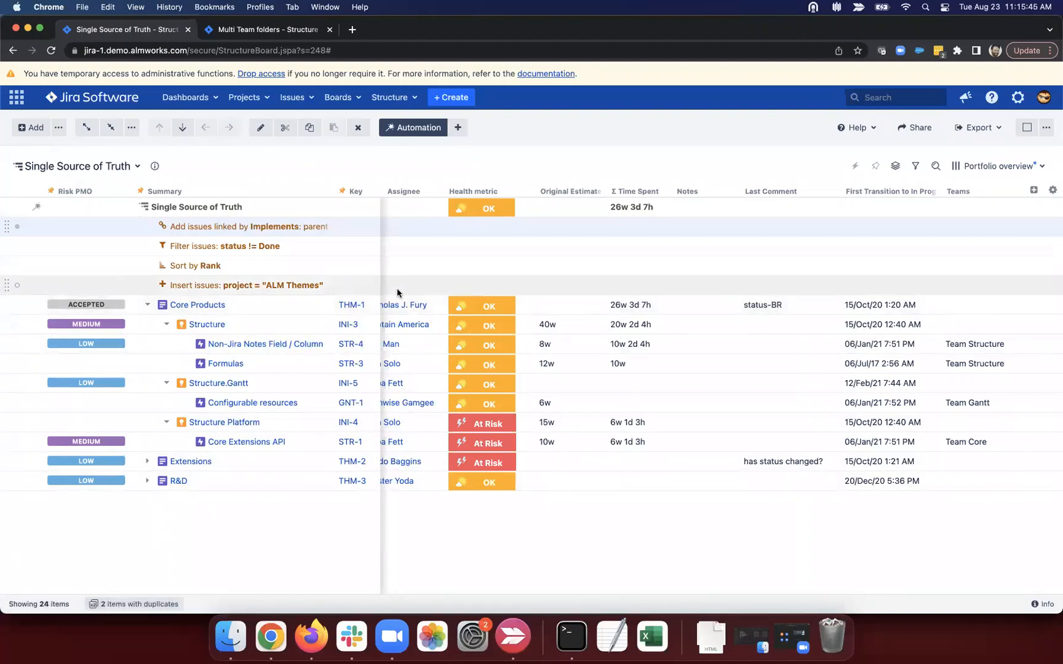
scroll(475, 325, "left", 2)
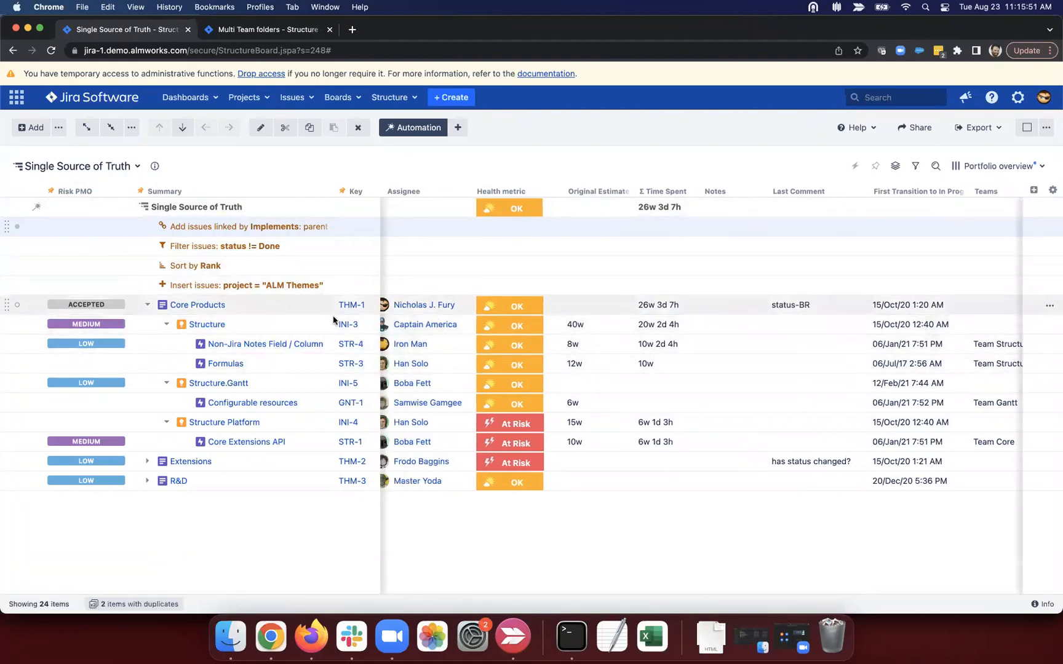
scroll(434, 344, "left", 5)
scroll(434, 344, "left", 1)
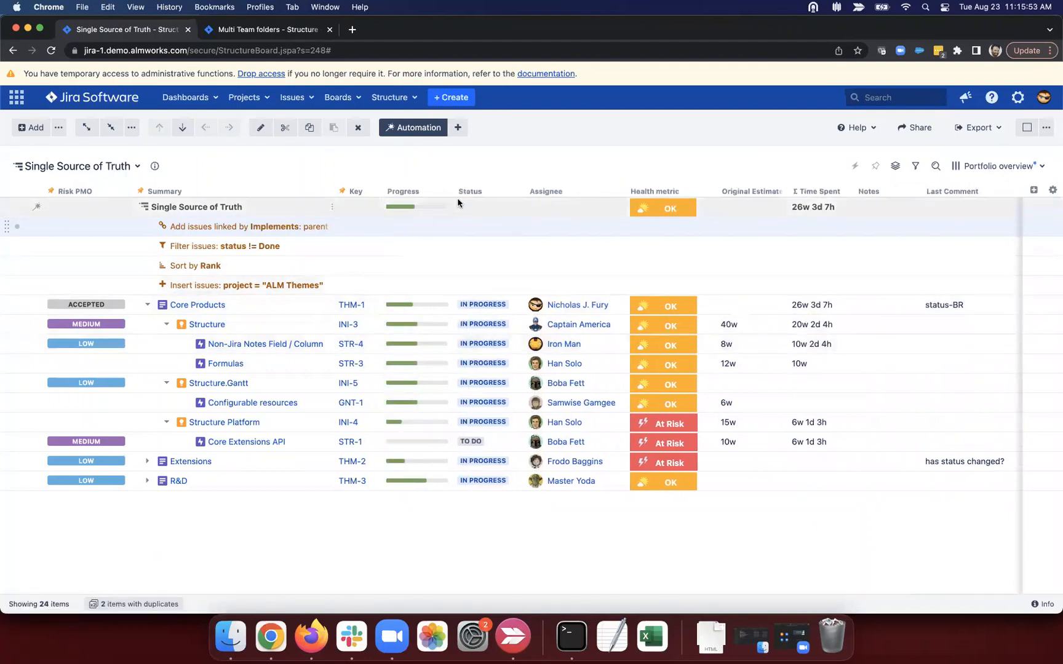
Step: Turn off Automation and show the Transformations bar with its list of types
left_click(411, 132)
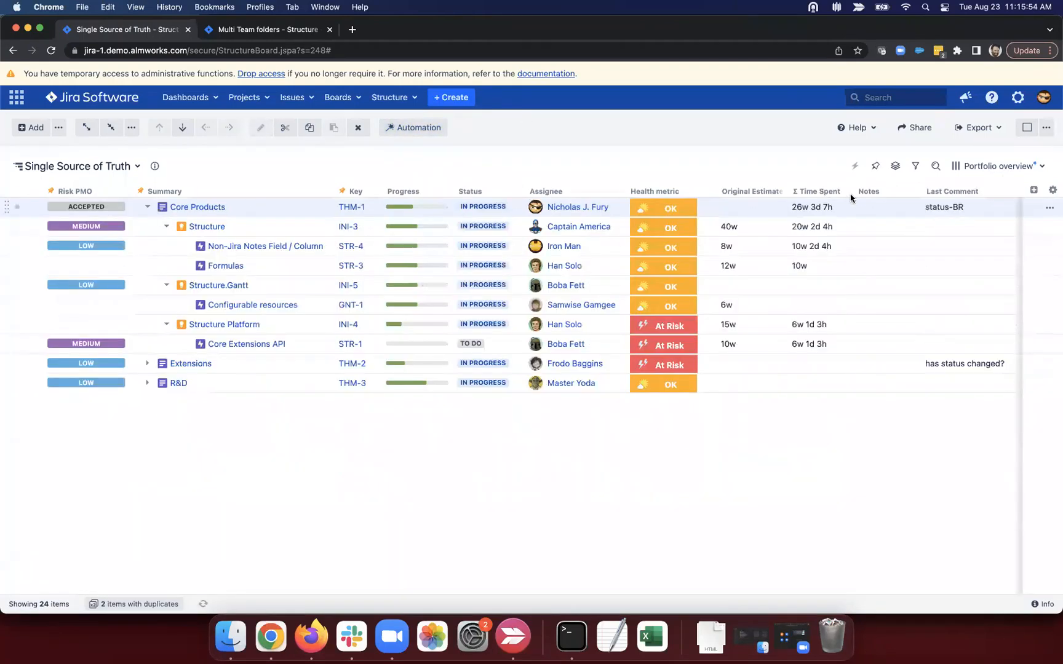
left_click(896, 169)
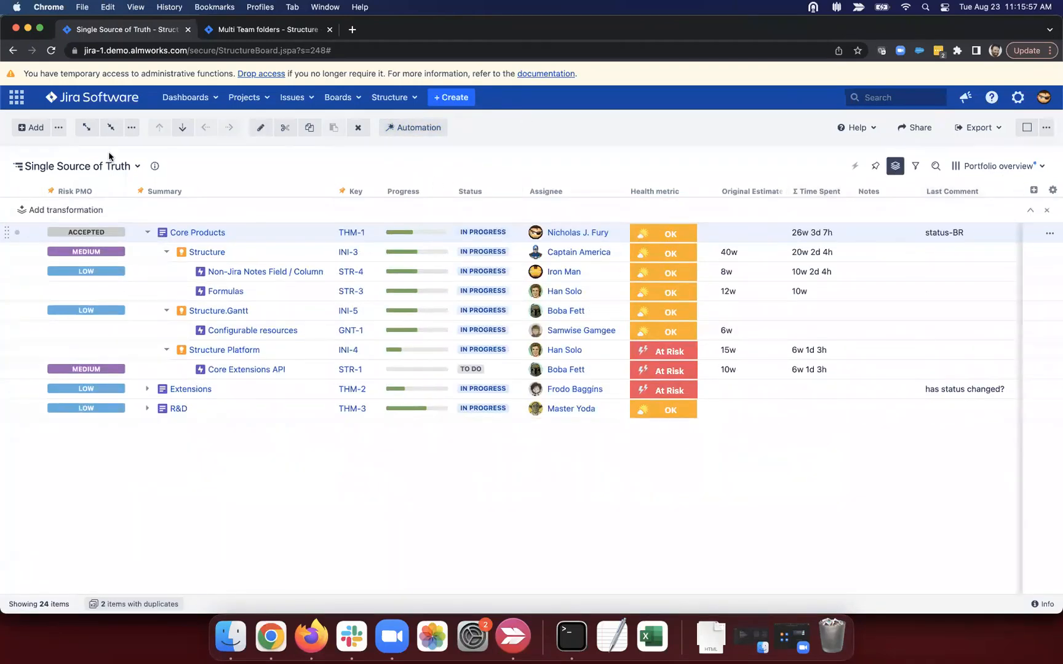
left_click(87, 214)
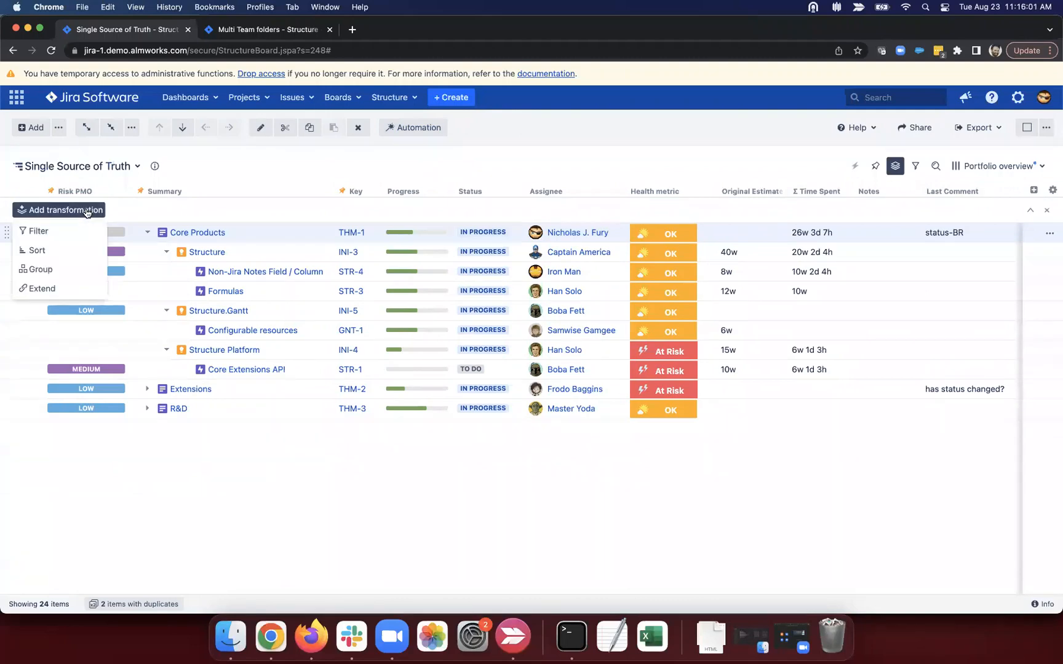
Step: Show the quick transformations and expand the STR team extender group into its parts
left_click(915, 166)
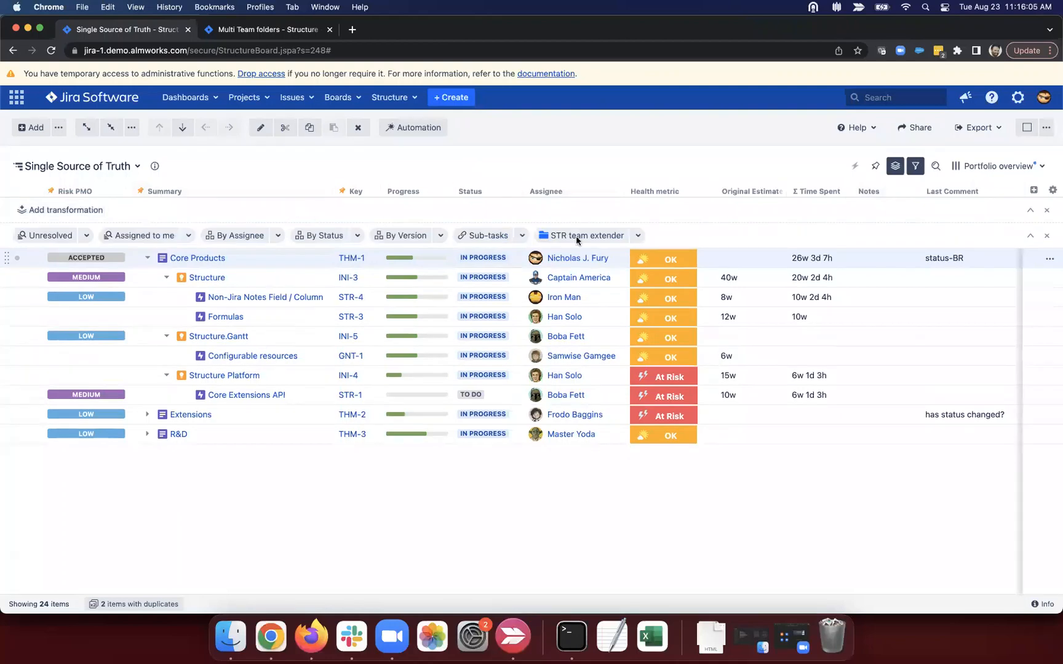
left_click(638, 235)
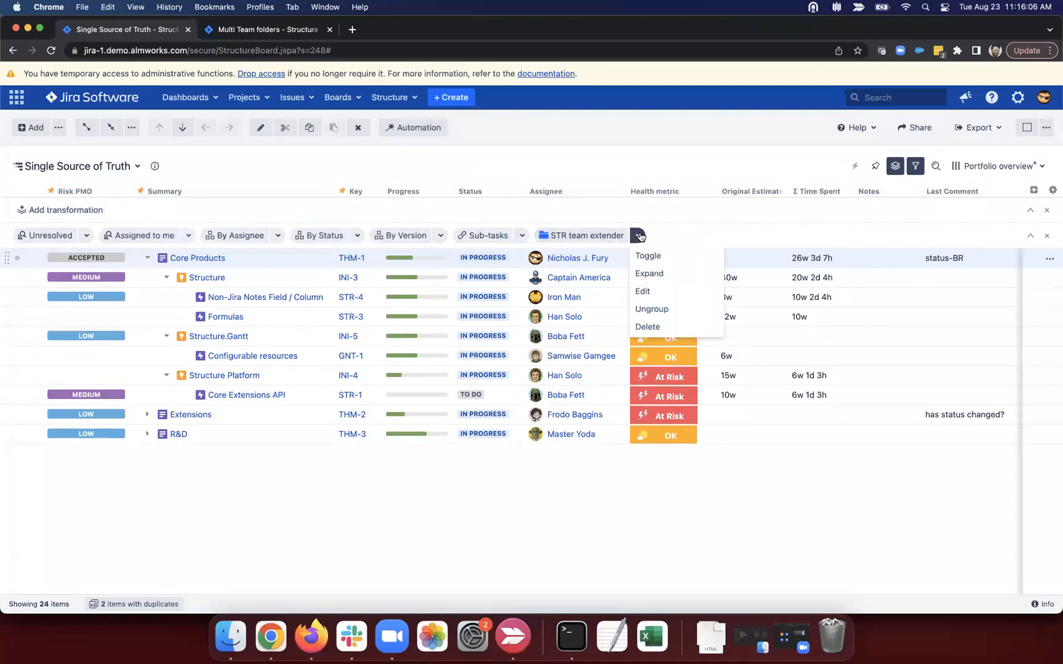
left_click(666, 279)
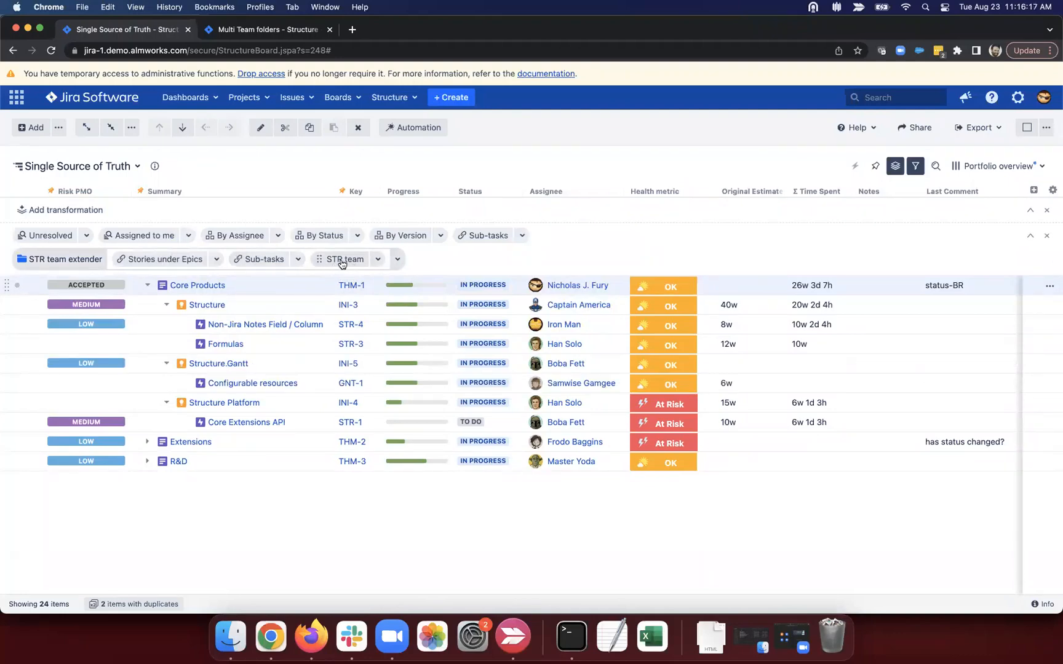
Step: Move the Unresolved filter into the STR team extender group using Move to Group
left_click(86, 237)
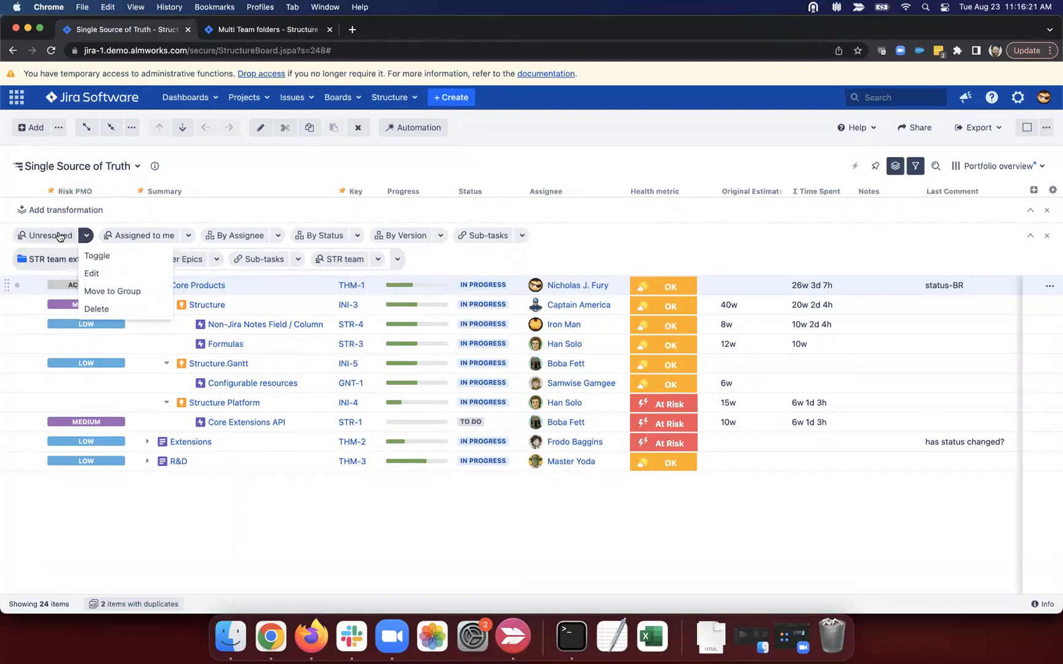
left_click(130, 291)
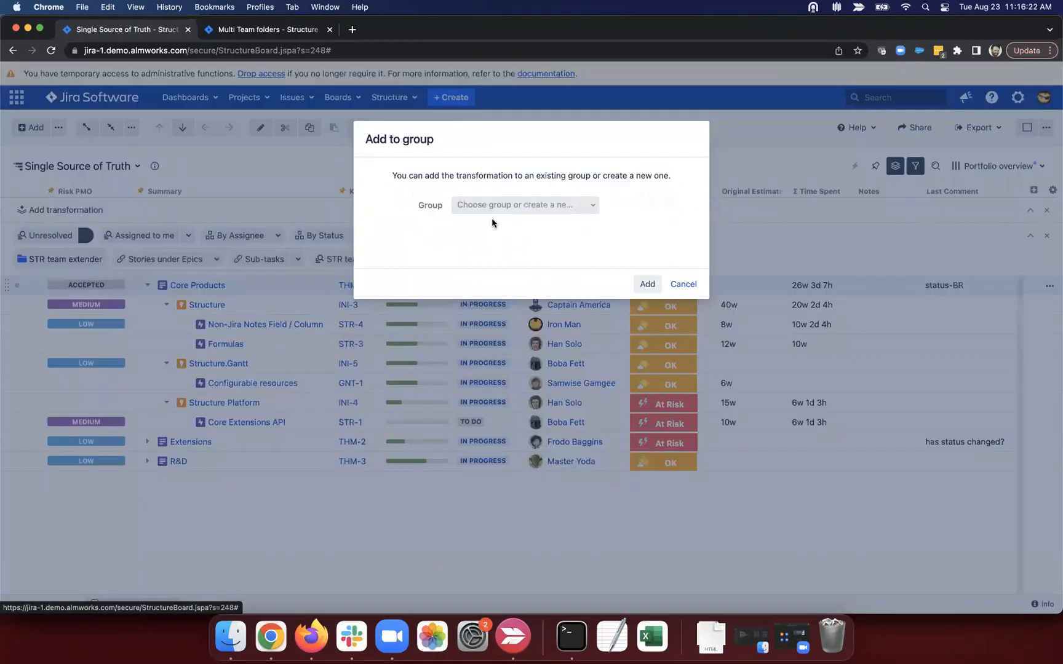
left_click(490, 208)
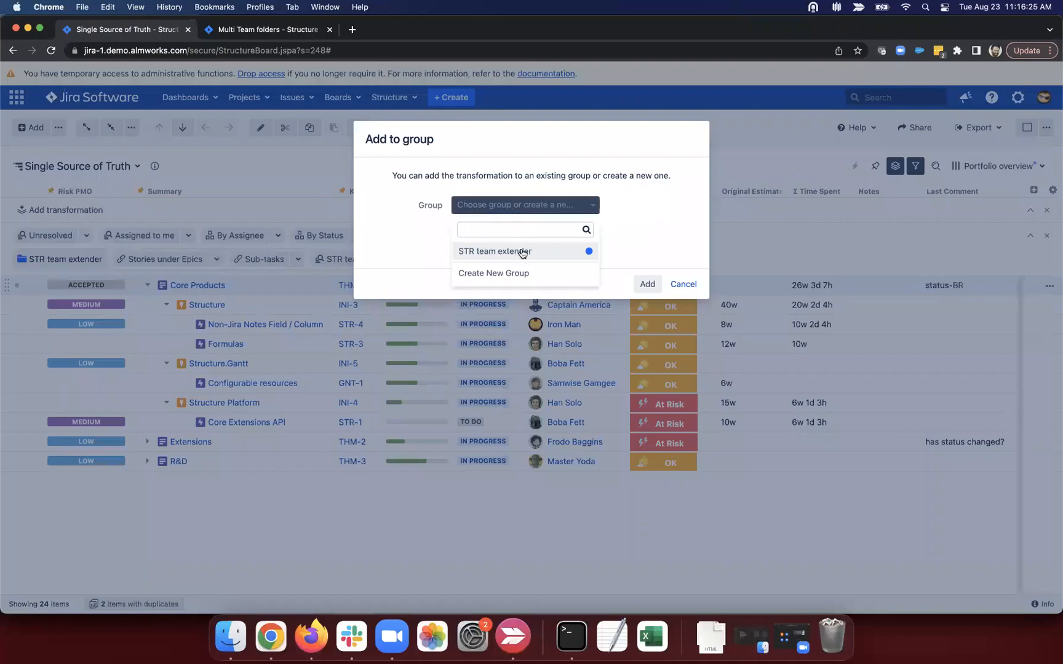
left_click(504, 250)
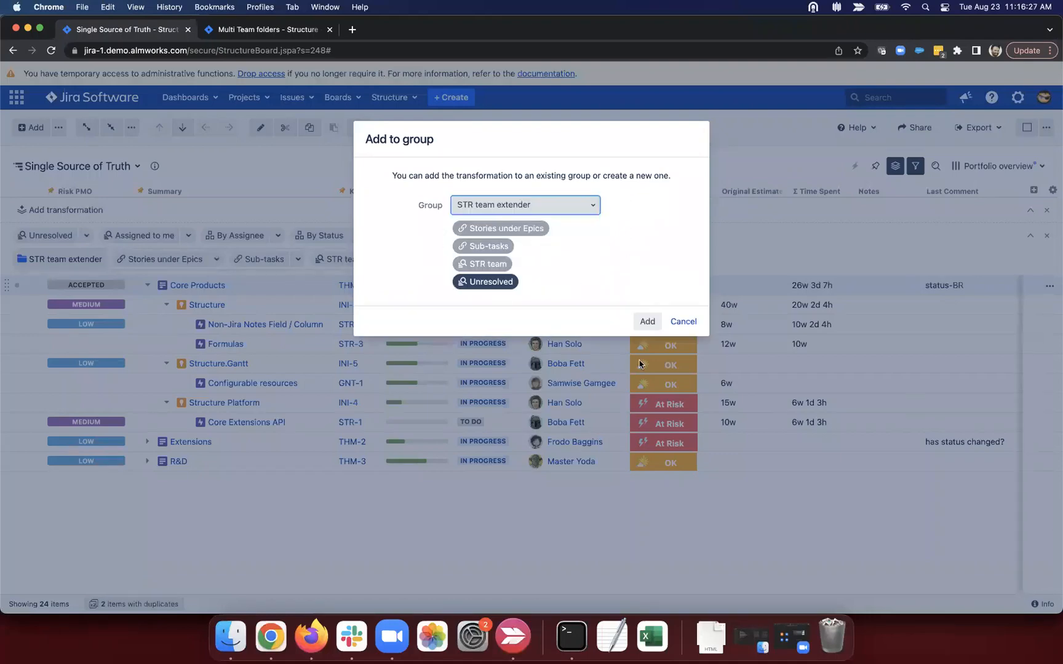
left_click(647, 321)
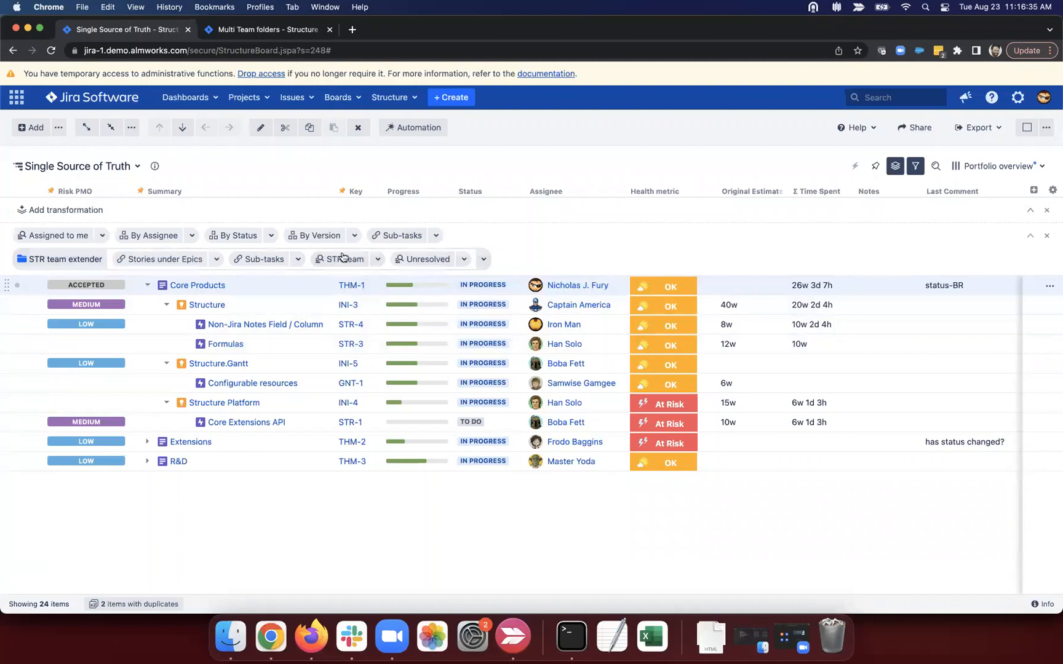
Step: Apply the STR team extender group and delete its Unresolved filter, leaving 14 items
left_click(71, 258)
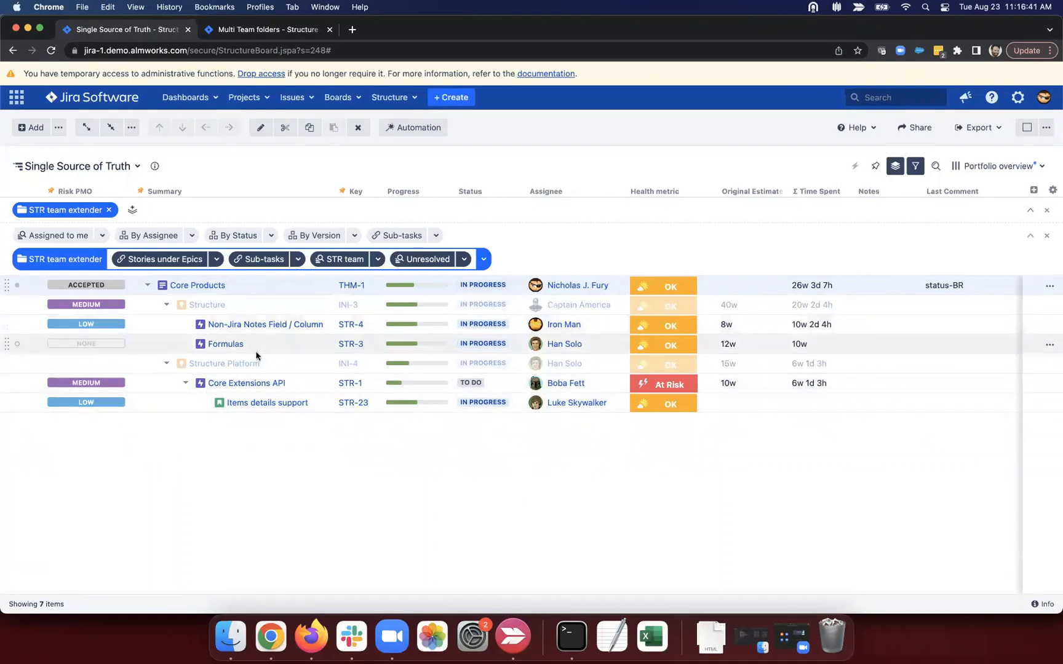
left_click(464, 259)
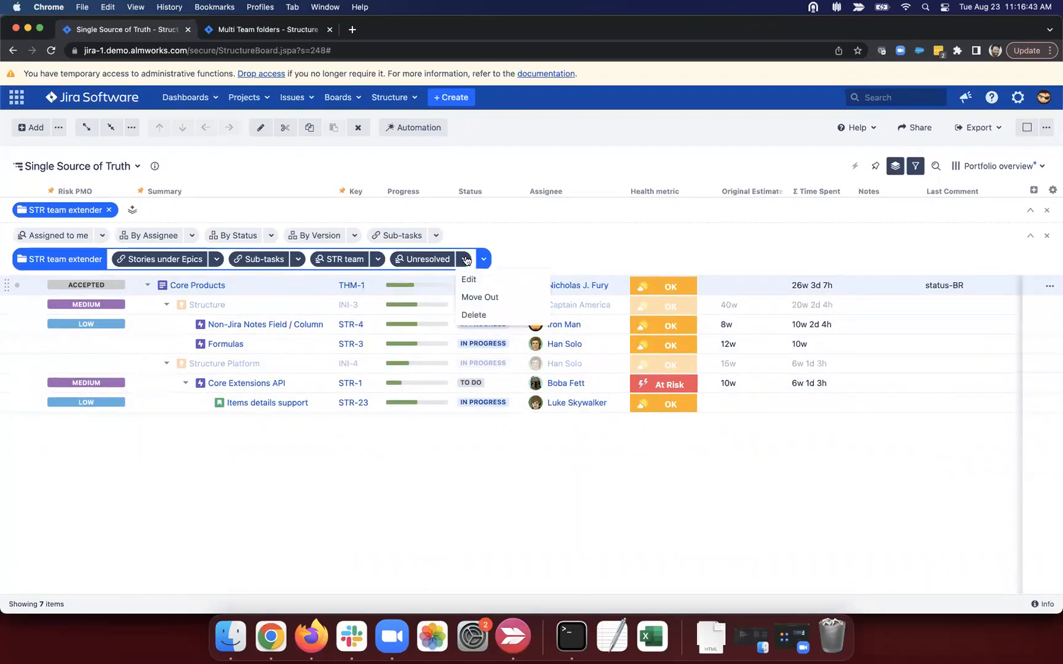
left_click(474, 314)
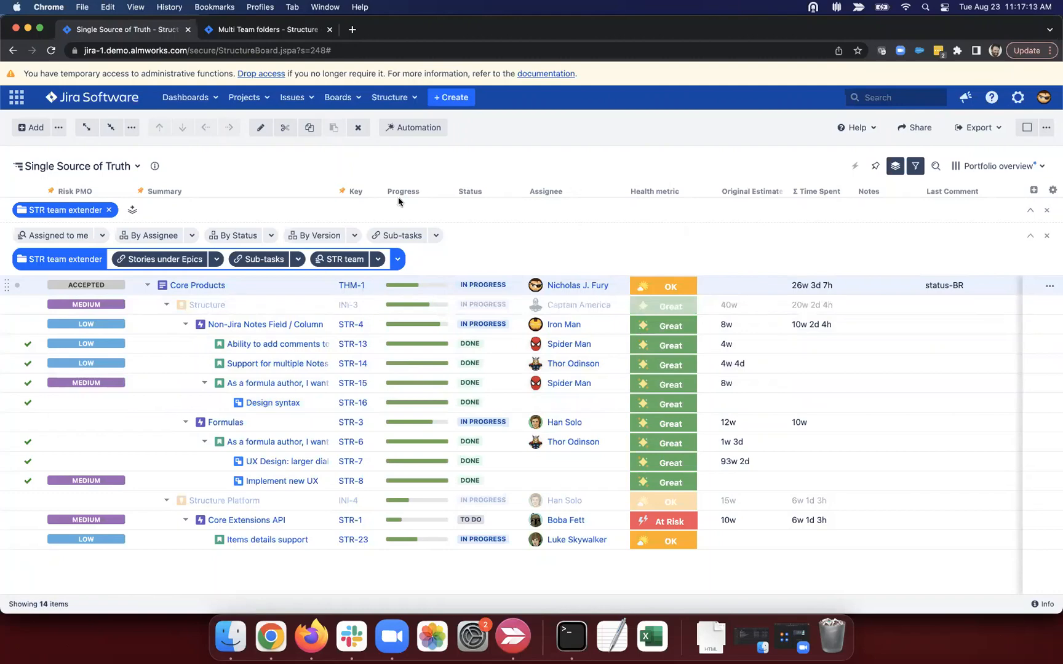
Step: Add an Extend with Linked Issues transformation using 'is blocked by' over levels 4 to 6
left_click(132, 211)
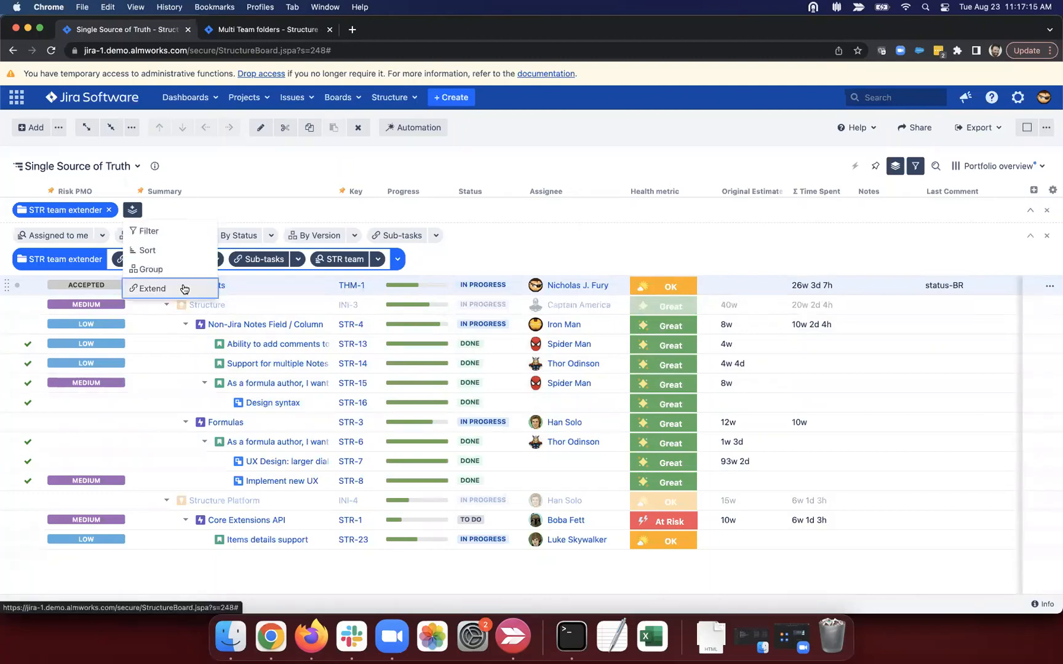
left_click(174, 290)
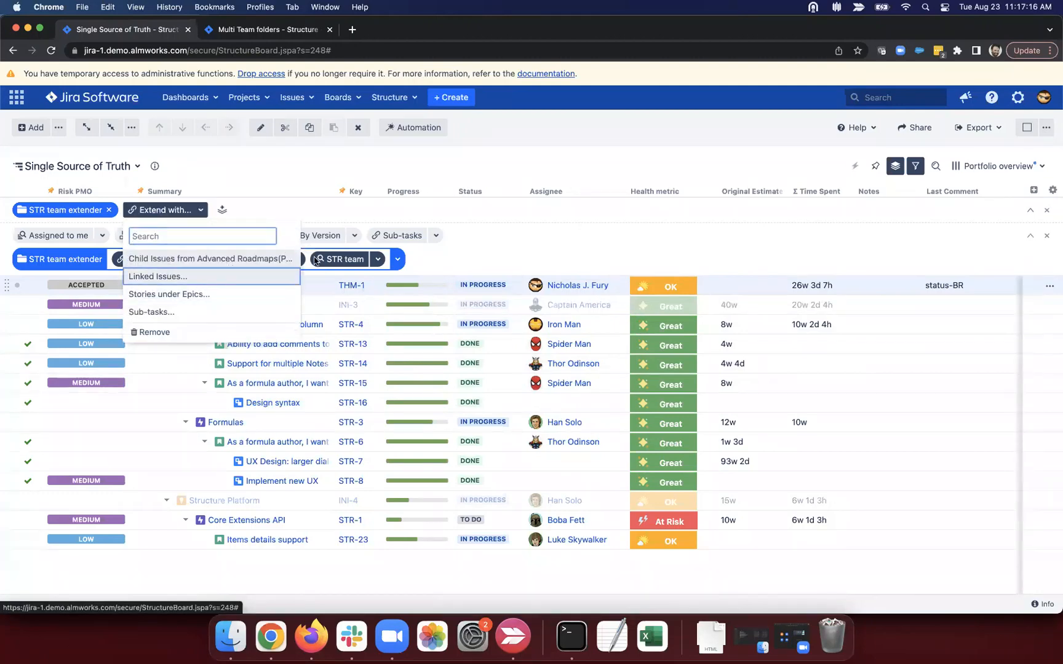
left_click(199, 278)
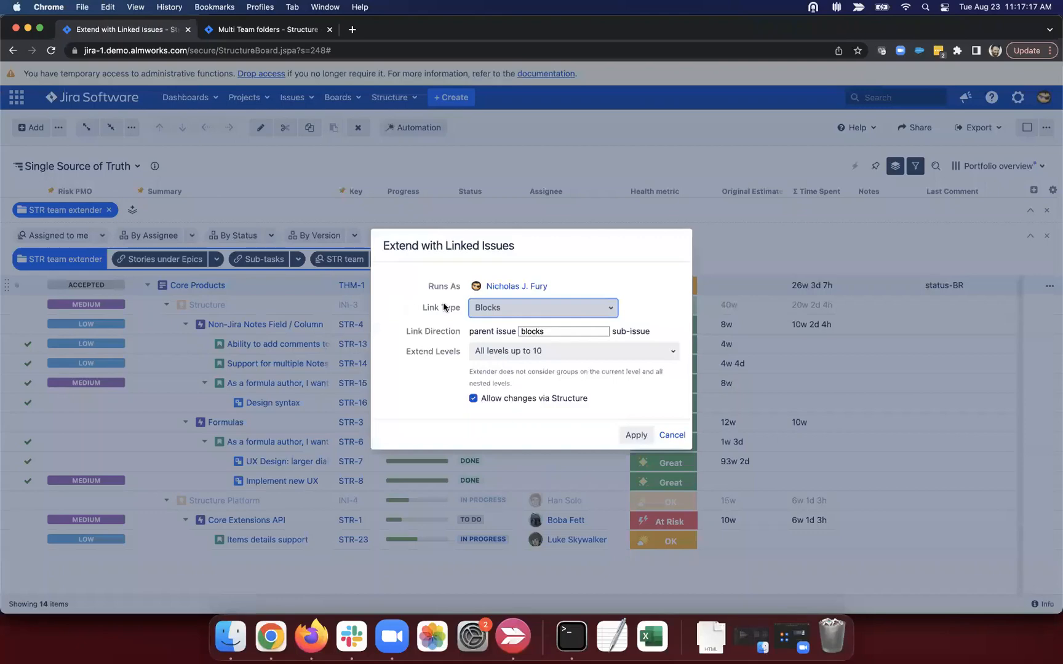
left_click(557, 331)
left_click(559, 346)
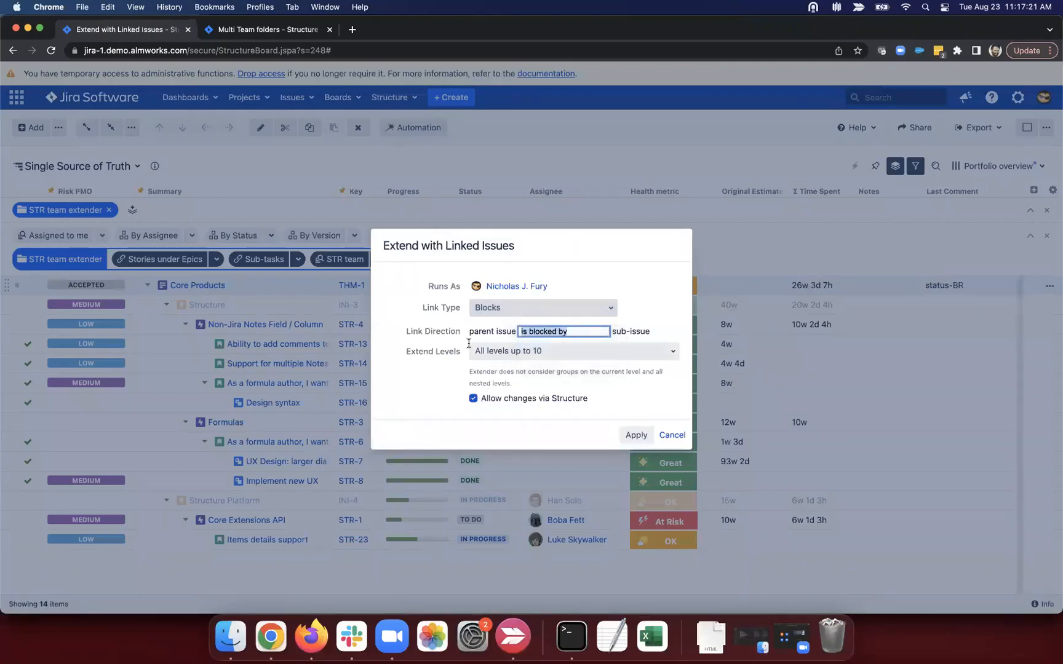
left_click(527, 356)
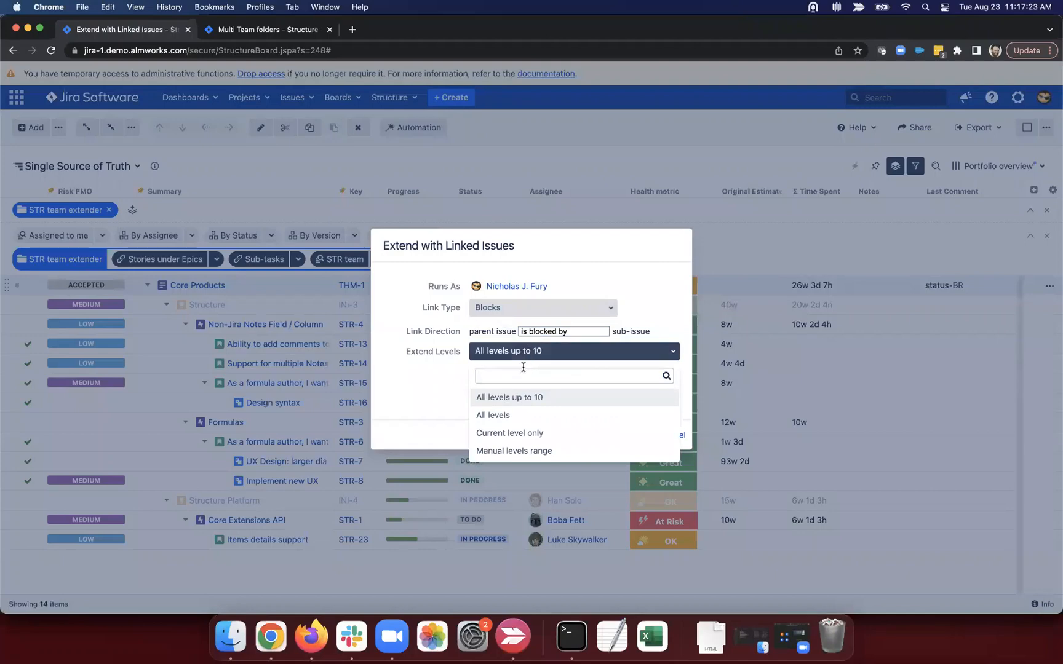
left_click(511, 449)
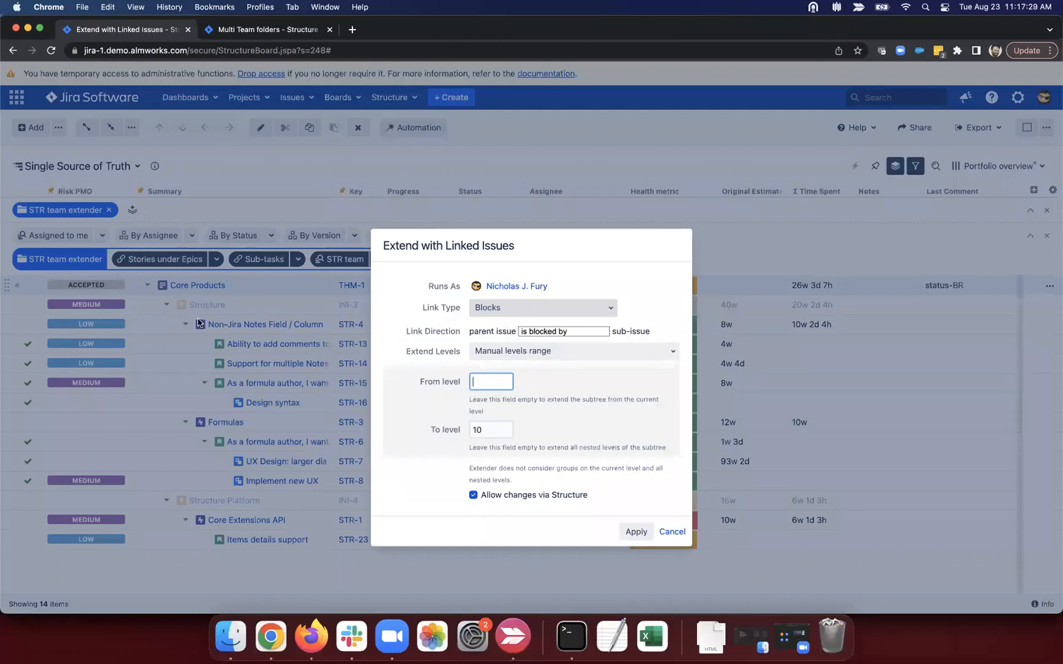
left_click(495, 382)
type("4")
key("Tab")
key("BackSpace")
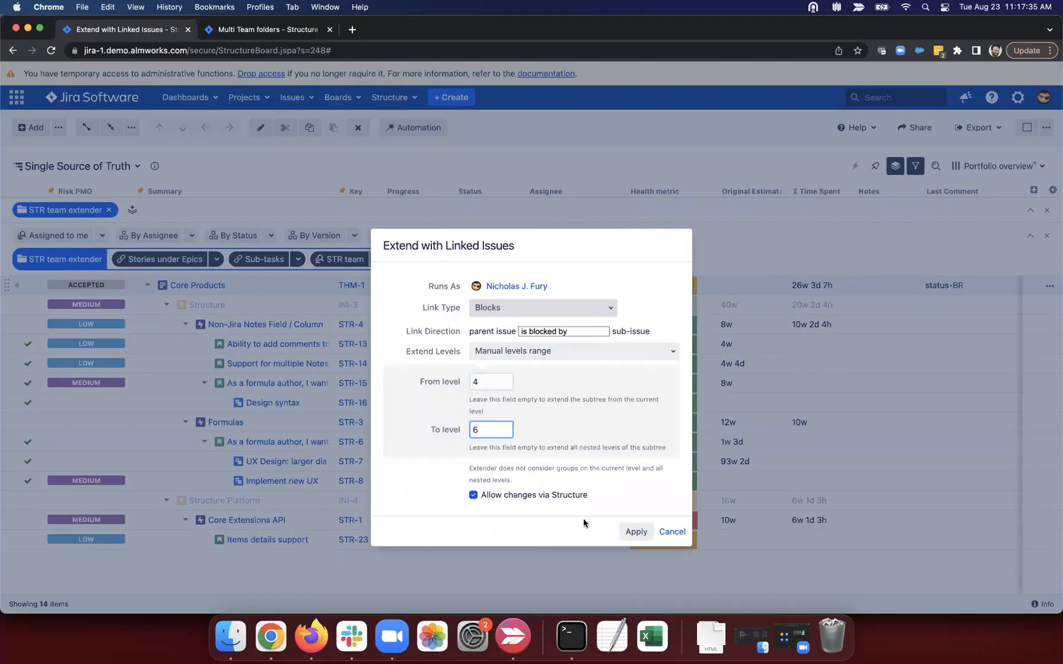
left_click(636, 531)
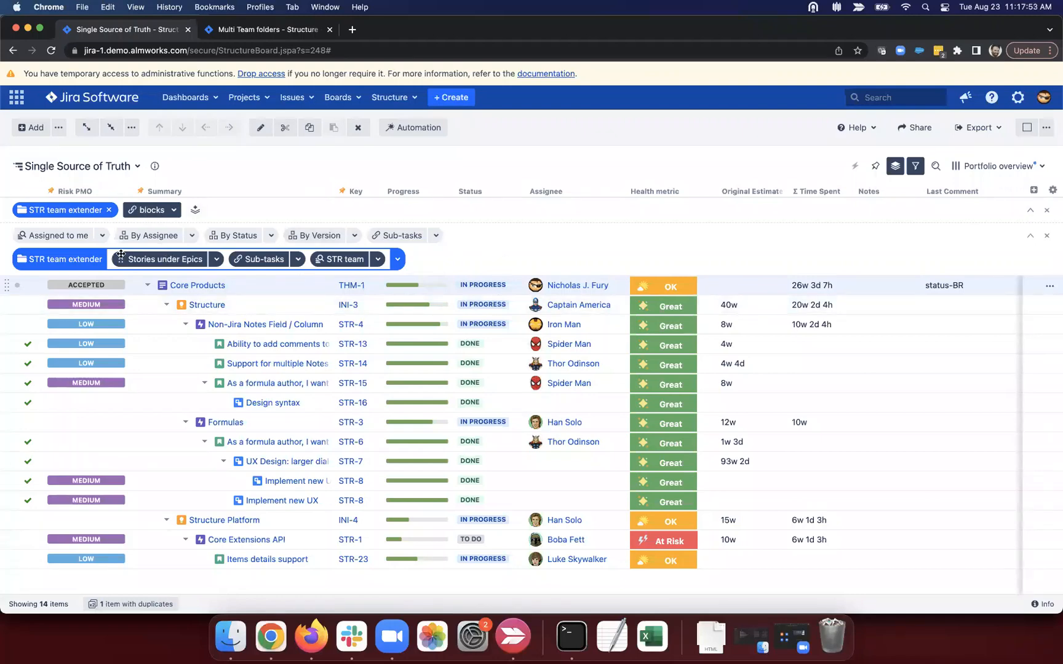
Step: Toggle the STR team extender off and on, then remove the blocks extender
left_click(56, 261)
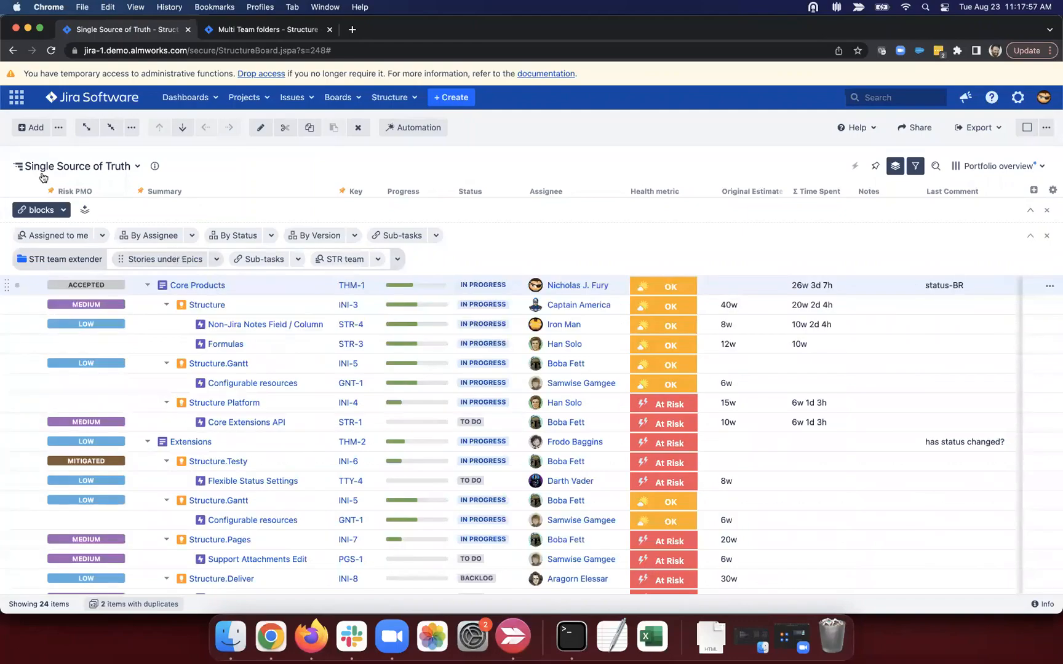
left_click(58, 260)
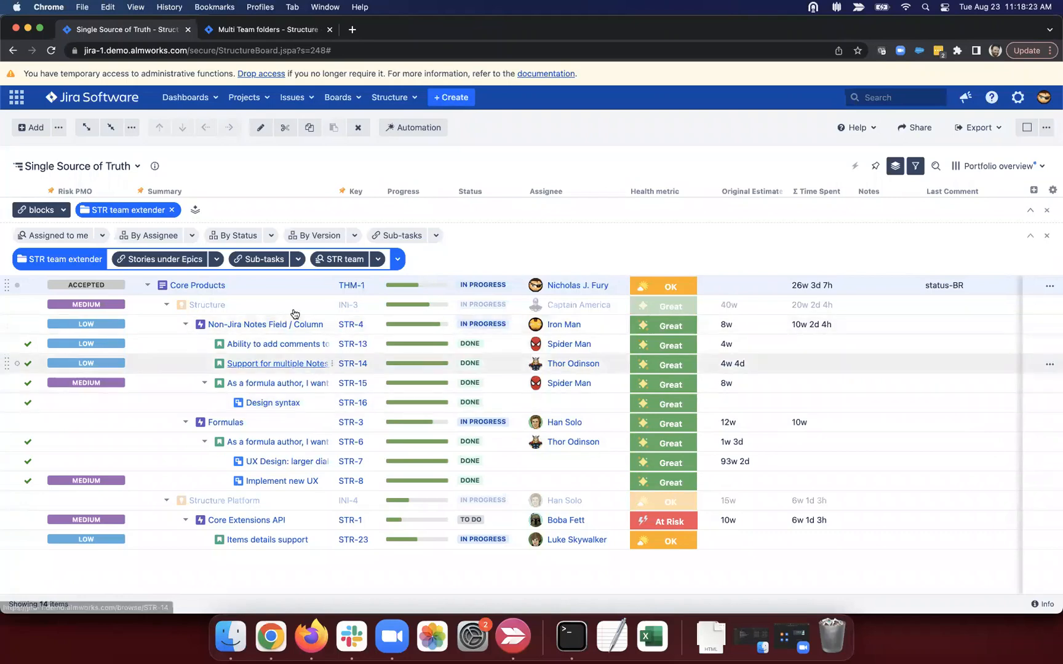
left_click(62, 212)
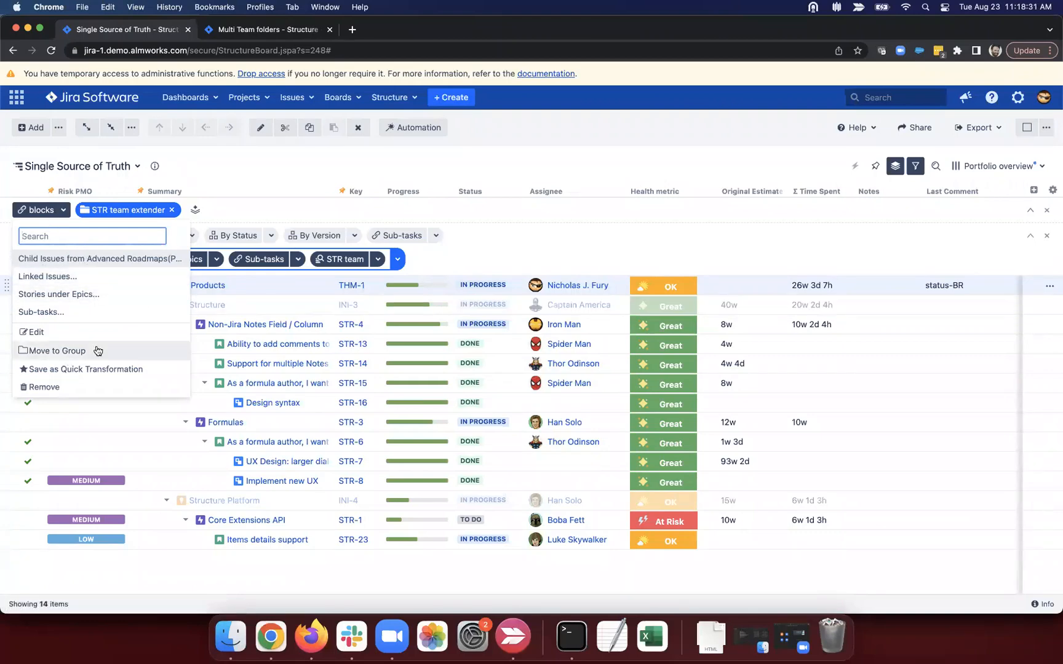
left_click(92, 387)
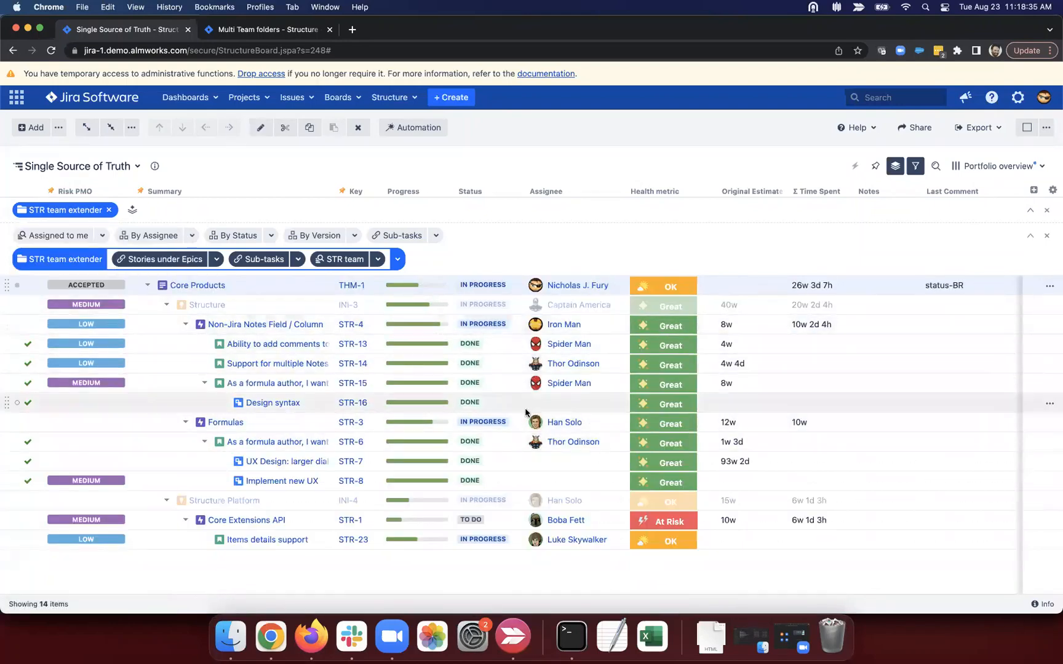
Step: Add a new Formula column to the structure
scroll(906, 307, "right", 3)
scroll(906, 307, "right", 3)
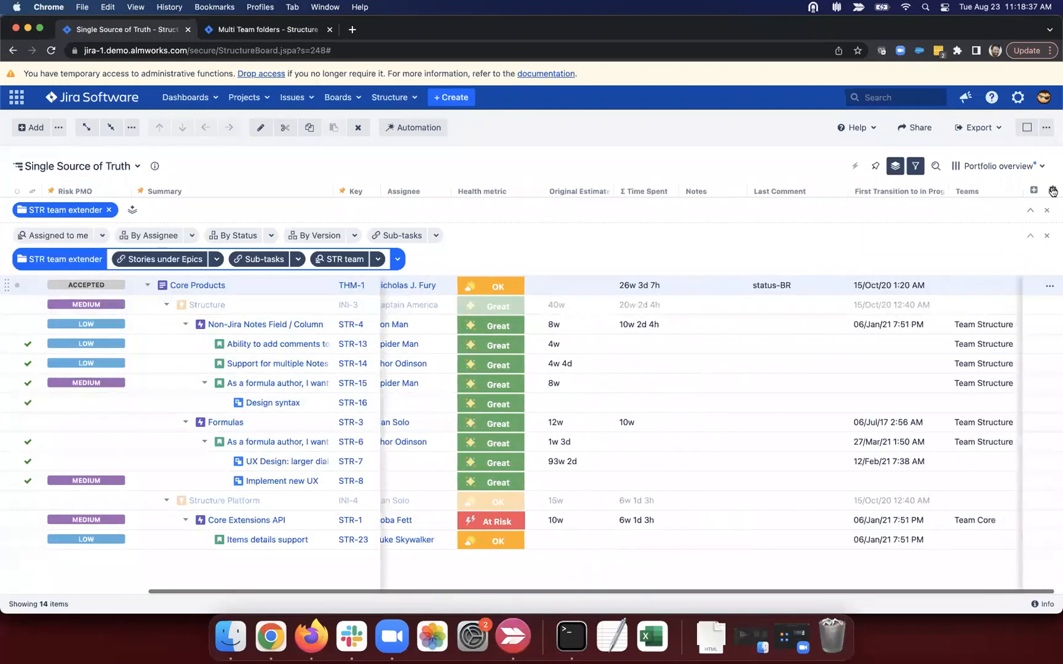
left_click(1033, 191)
type("form")
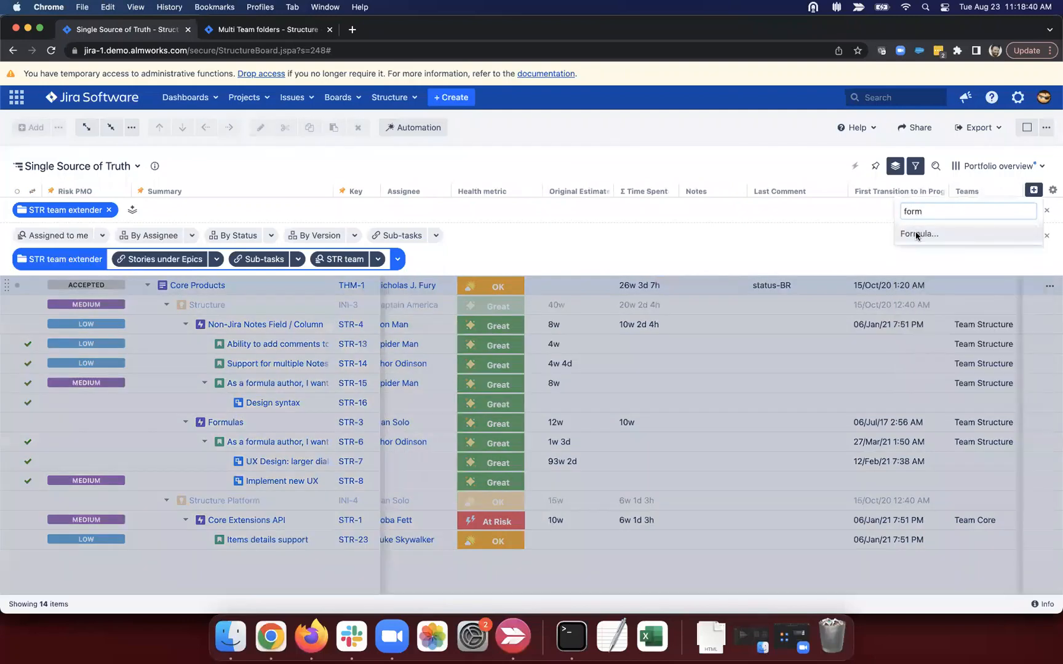
left_click(916, 234)
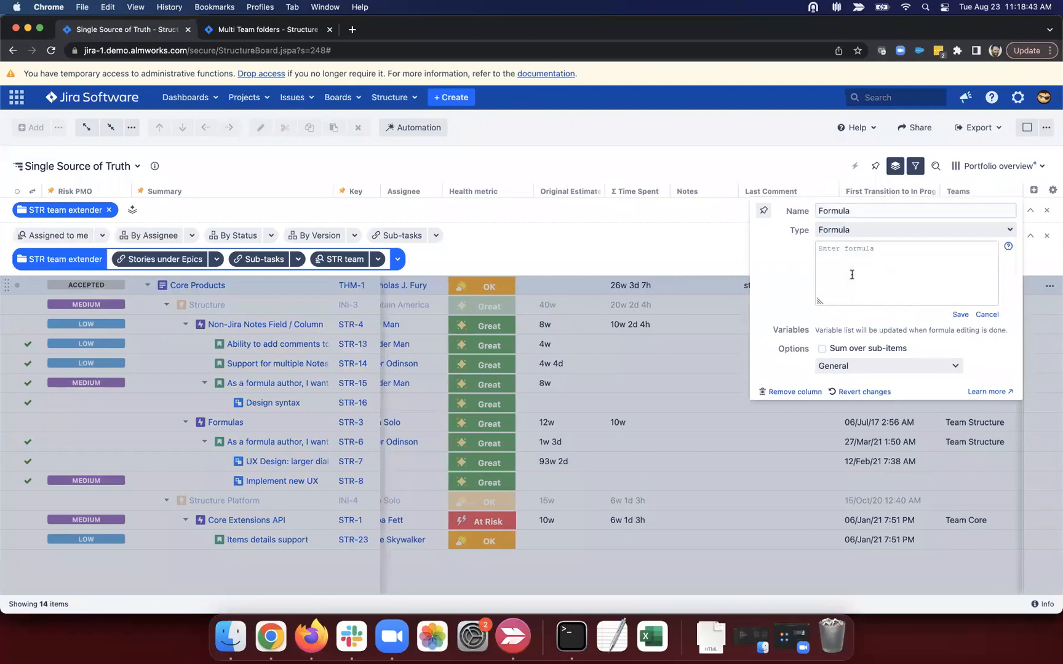
Step: Save the formula issueLinks.FILTER($.type = "blocks") and narrow the Teams column
type("i")
type("locks\"")
left_click(959, 314)
left_click(750, 314)
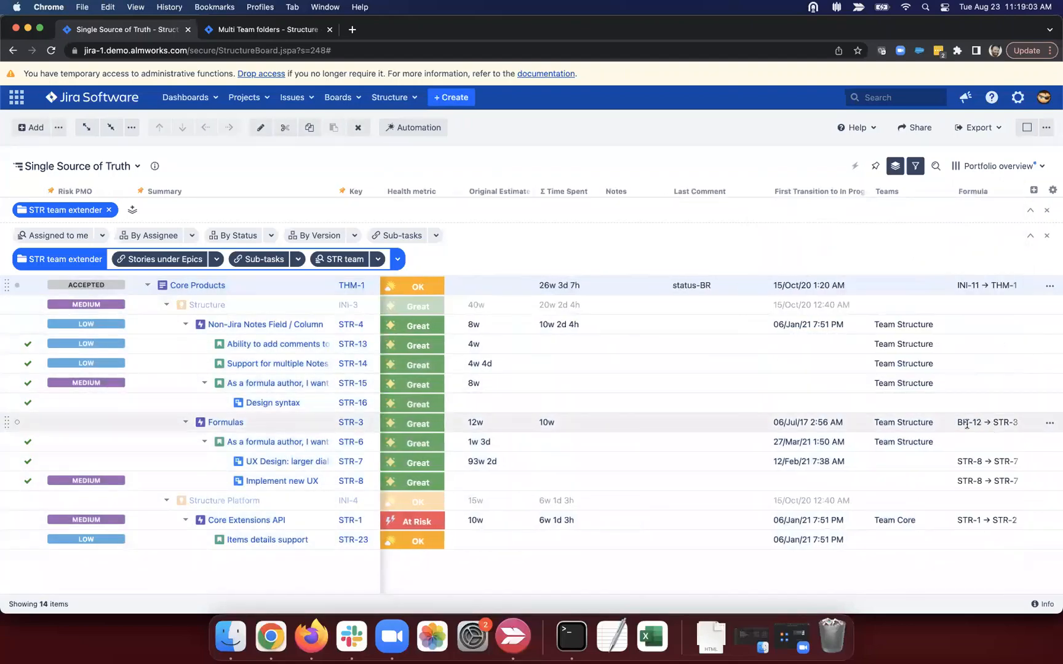
left_click_drag(958, 422, 1014, 423)
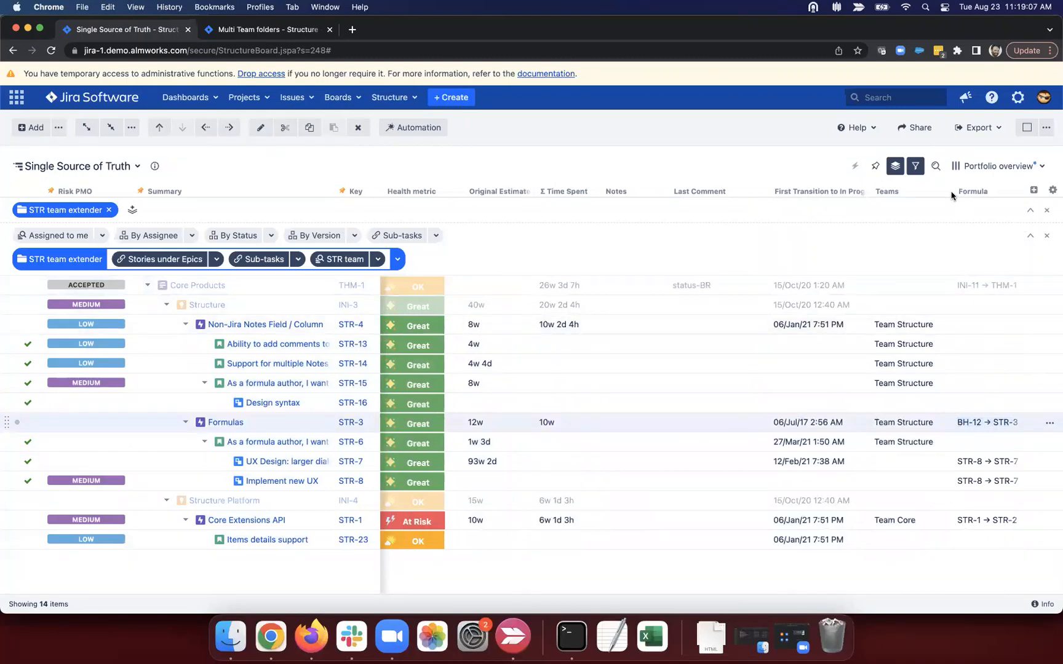
left_click_drag(952, 189, 935, 190)
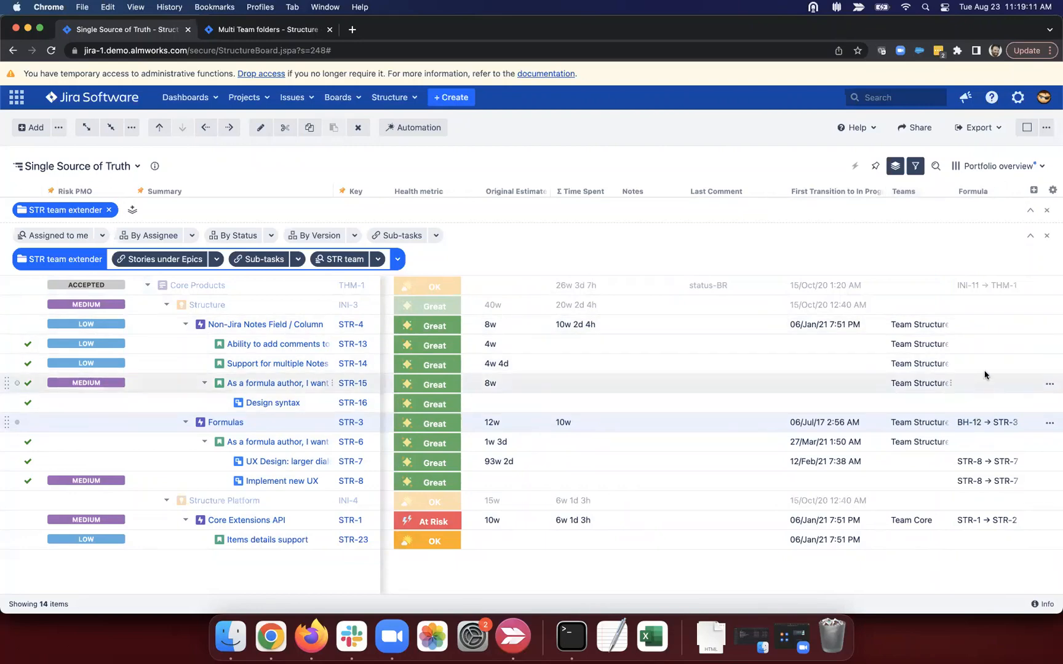
Step: Load the saved Unresolved Blockers formula into the Formula column, confirming the replacement
left_click(1016, 191)
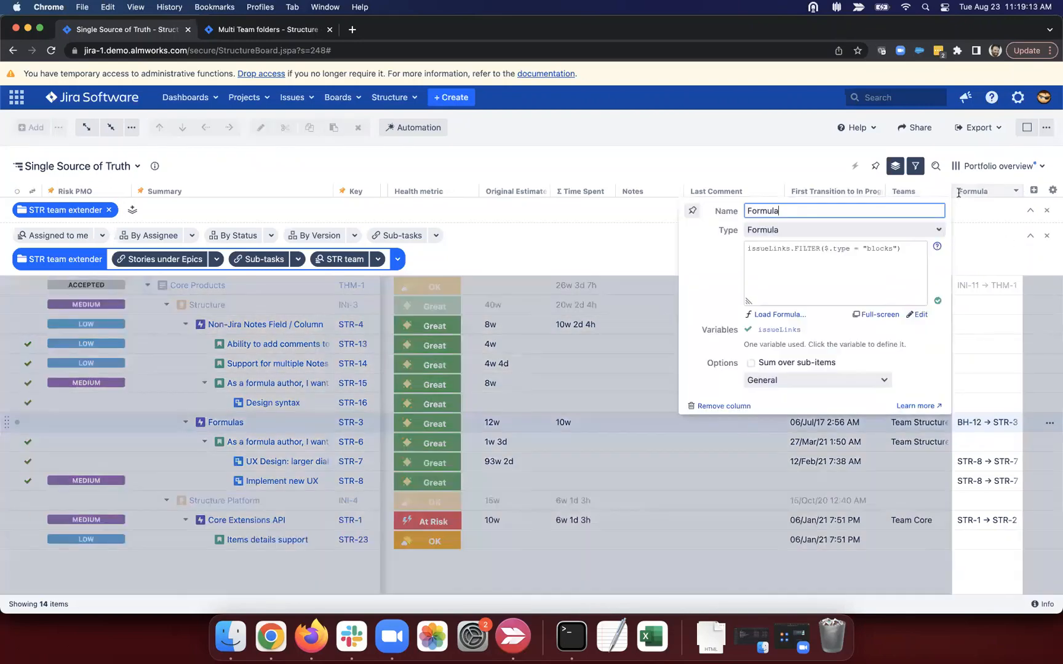
left_click(773, 316)
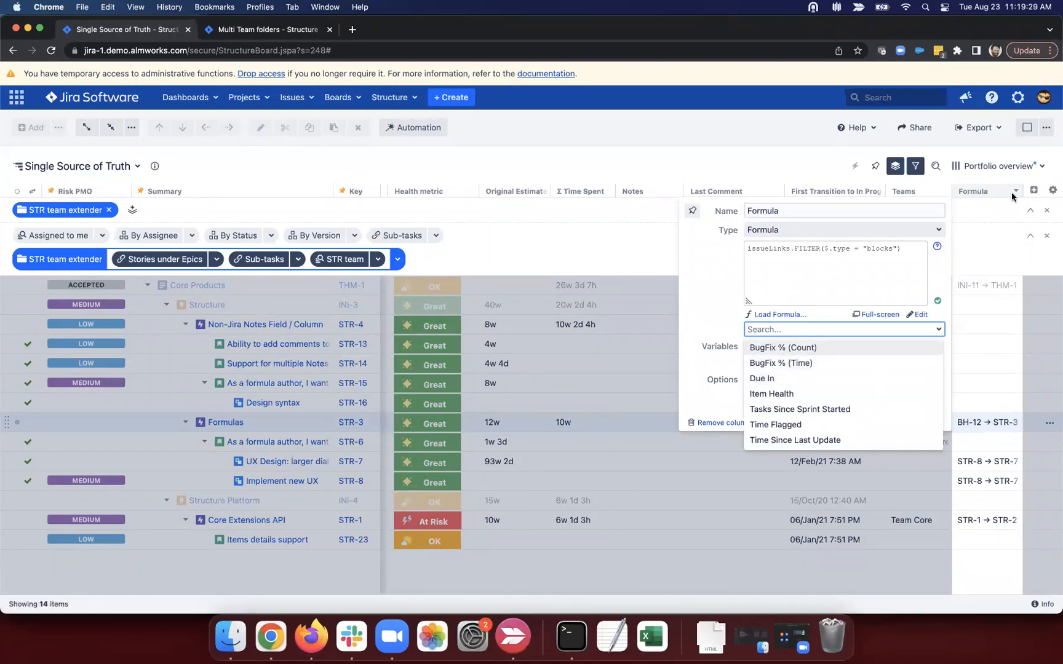
scroll(797, 395, "down", 3)
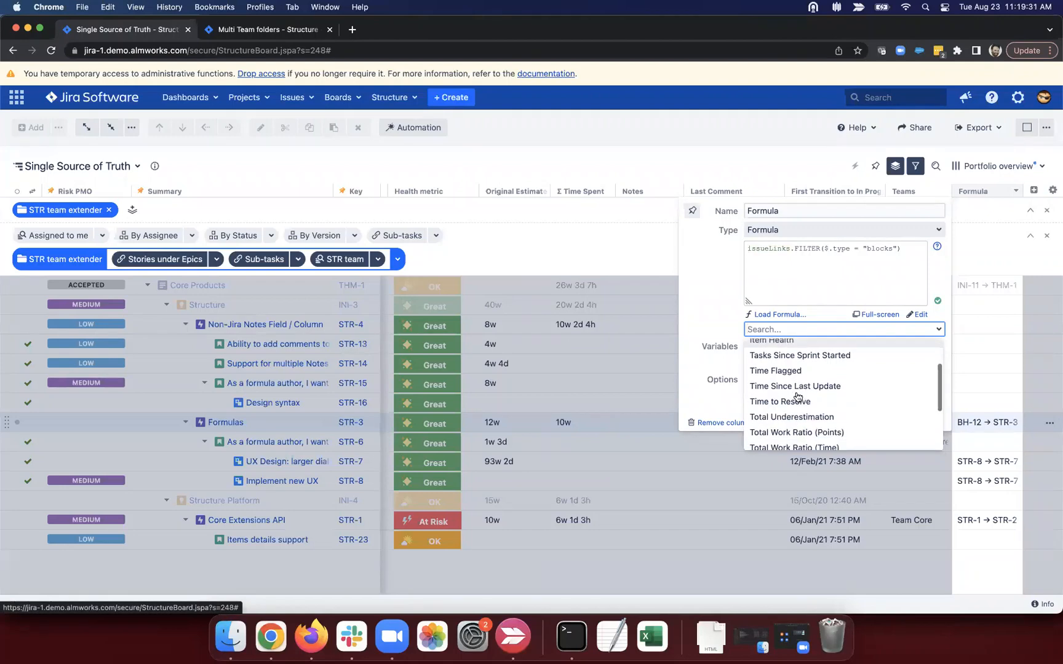
scroll(798, 396, "down", 1)
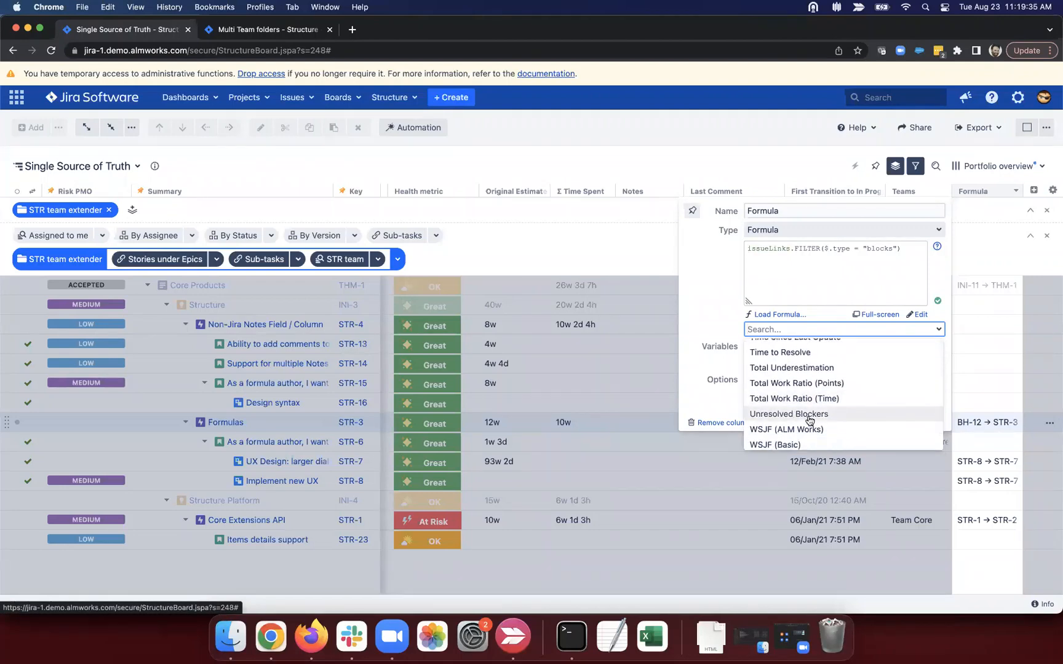
left_click(809, 416)
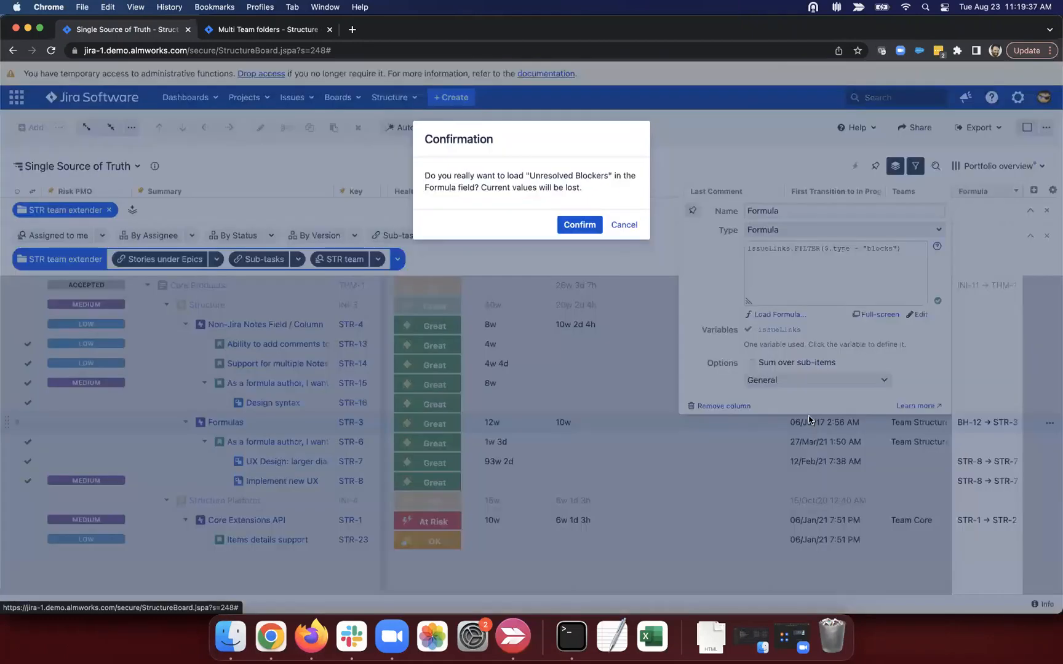
left_click(578, 225)
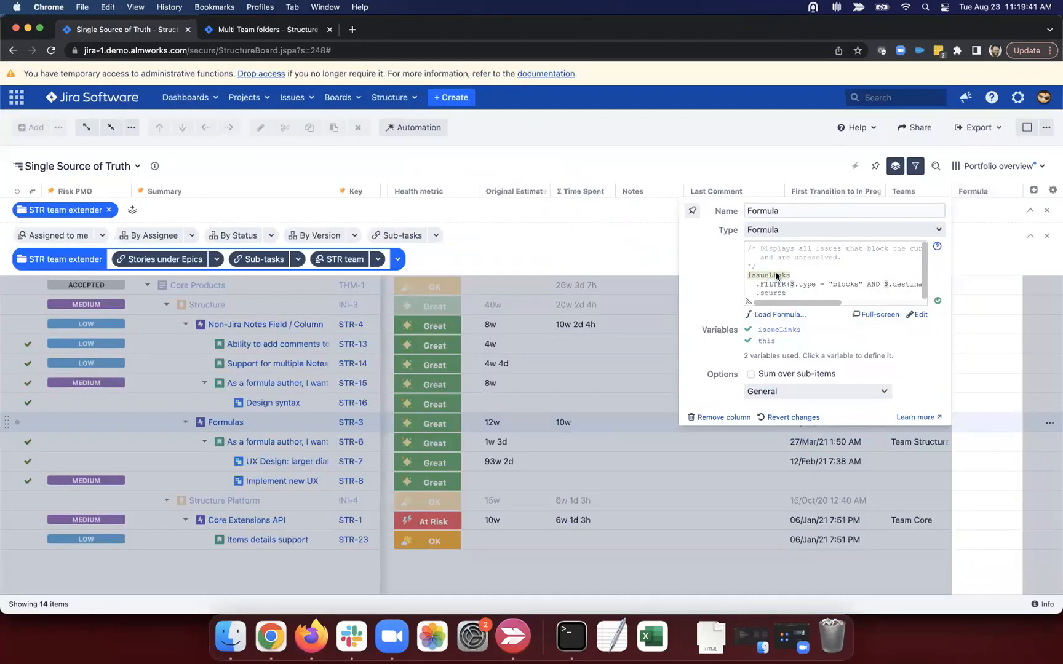
left_click_drag(748, 302, 514, 409)
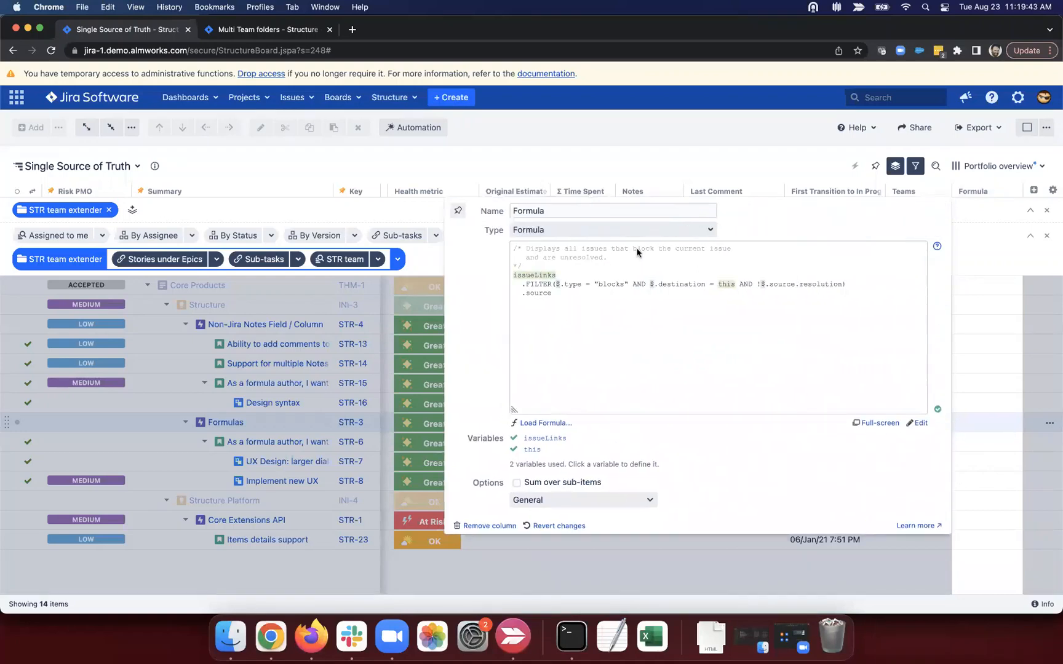
left_click_drag(607, 257, 512, 247)
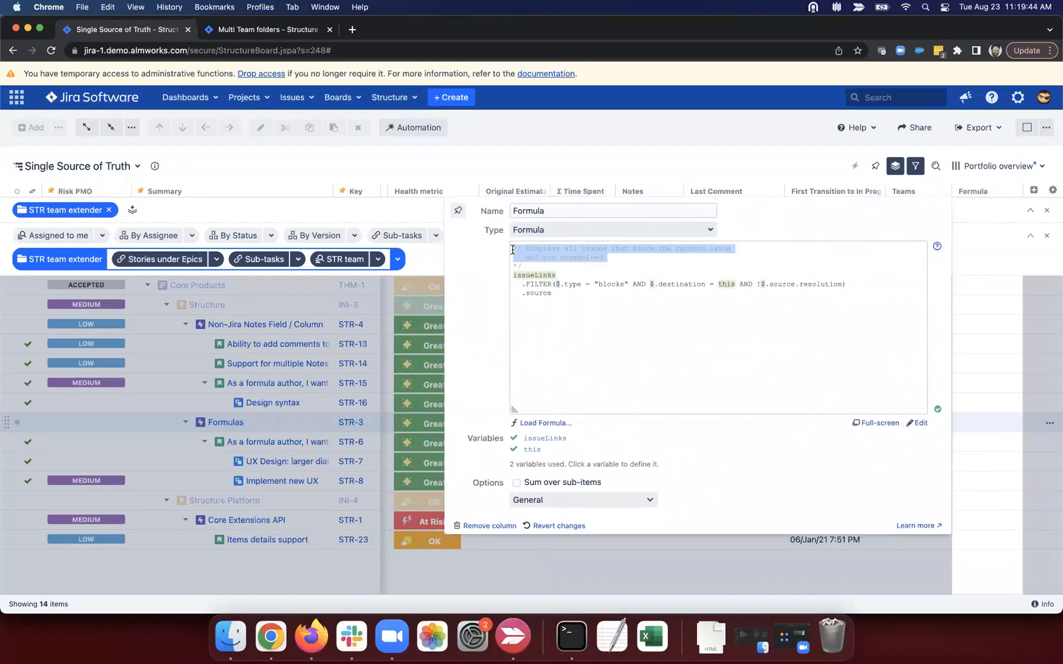
left_click(626, 260)
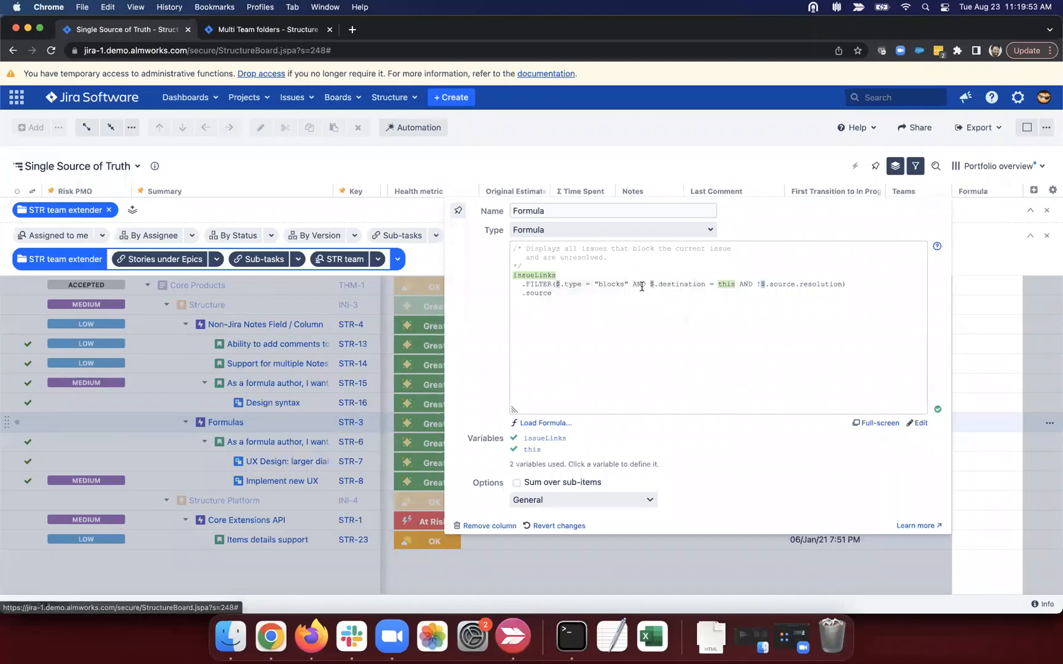
left_click_drag(642, 287, 851, 287)
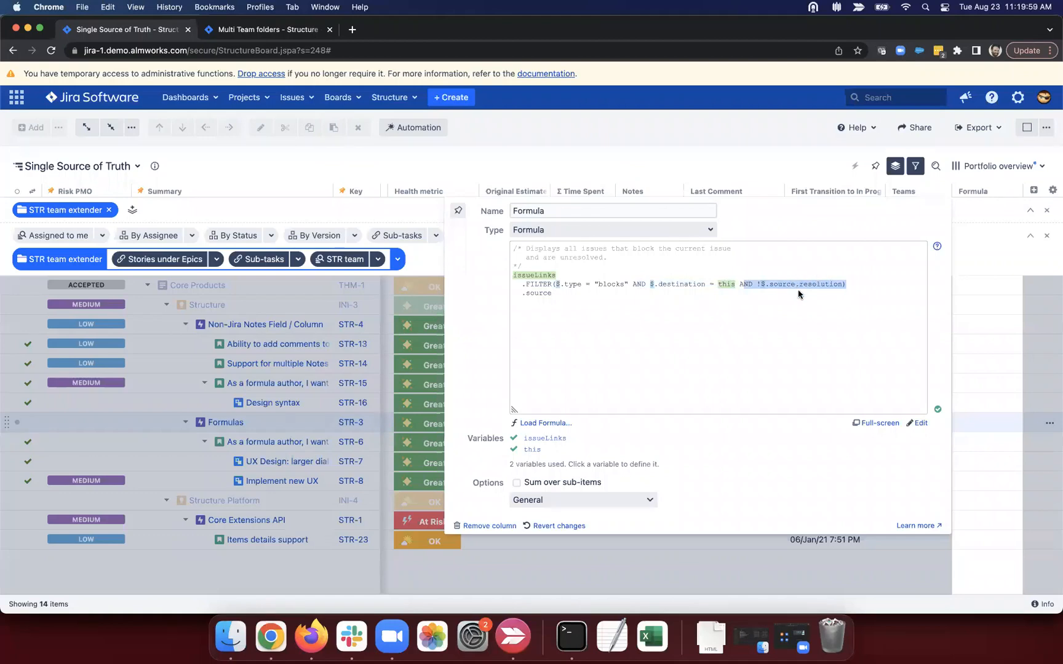
left_click(778, 296)
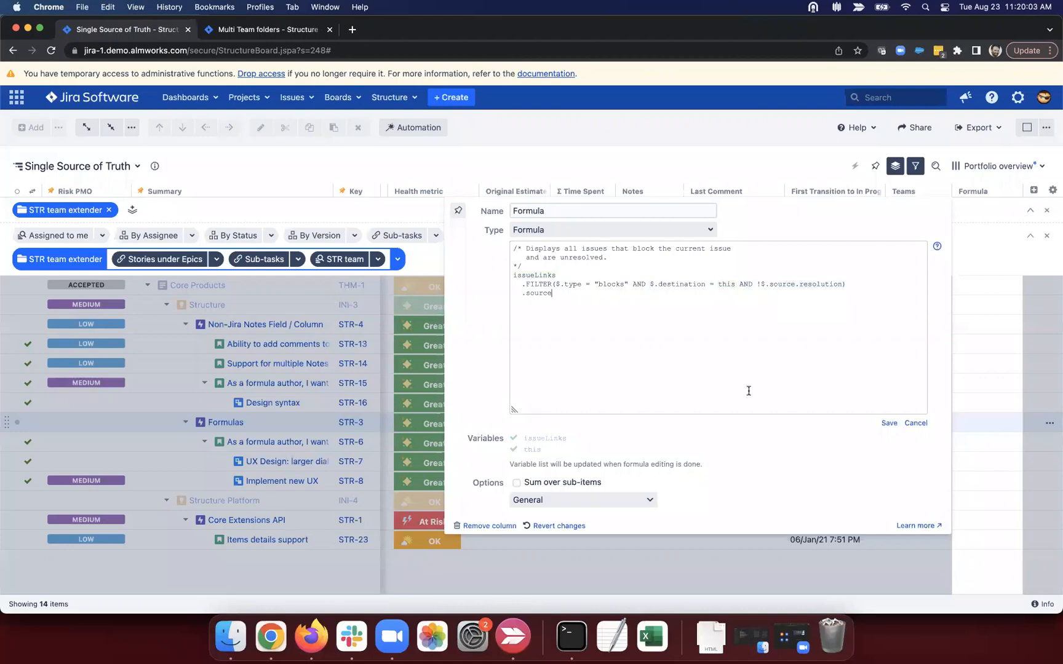
left_click(888, 423)
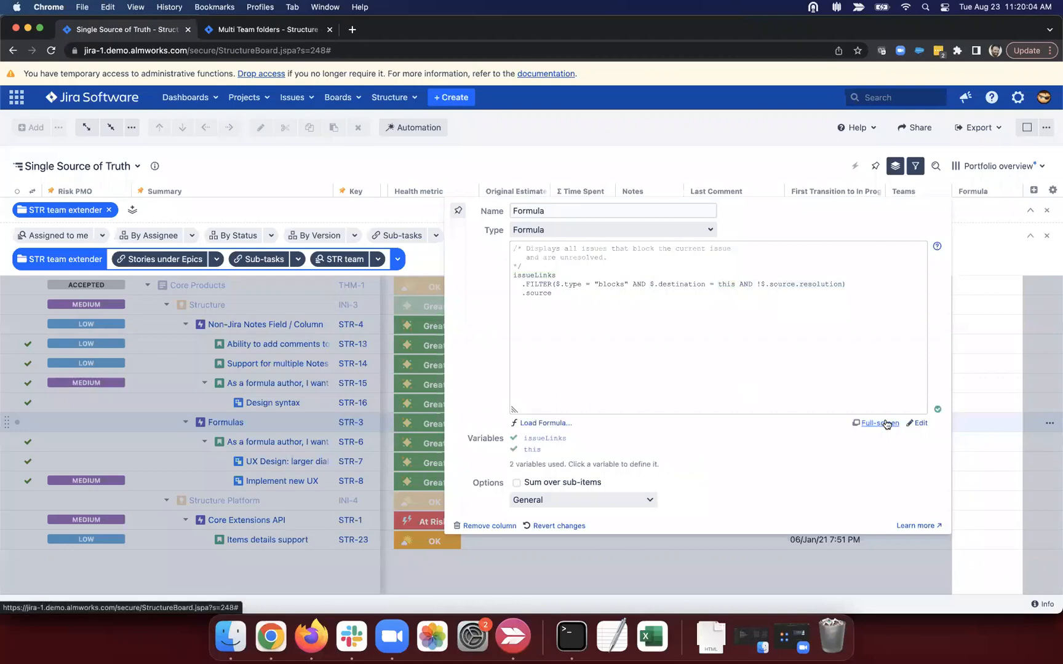
Step: Disable the STR team extender to show 24 items and open GNT-1 in a new tab
left_click(990, 351)
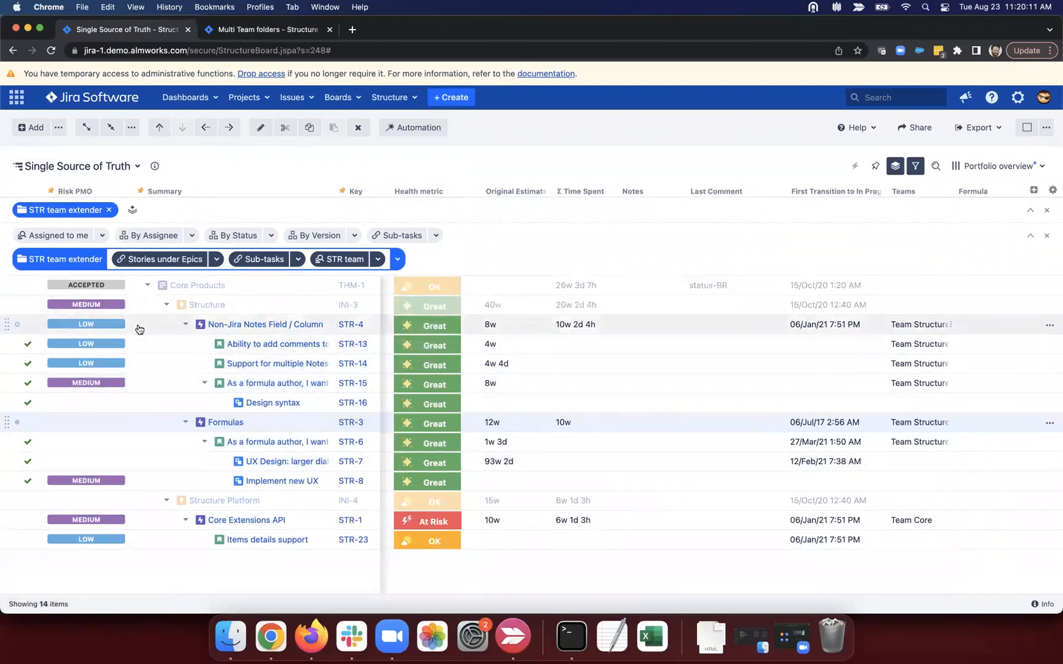
left_click(66, 258)
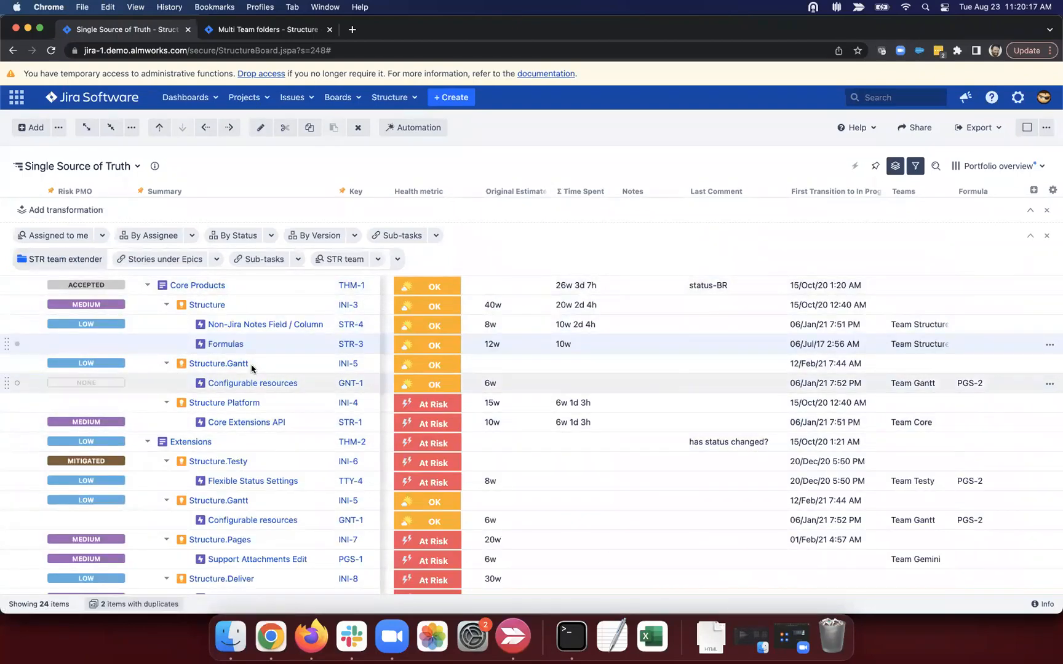
left_click(233, 383, "super")
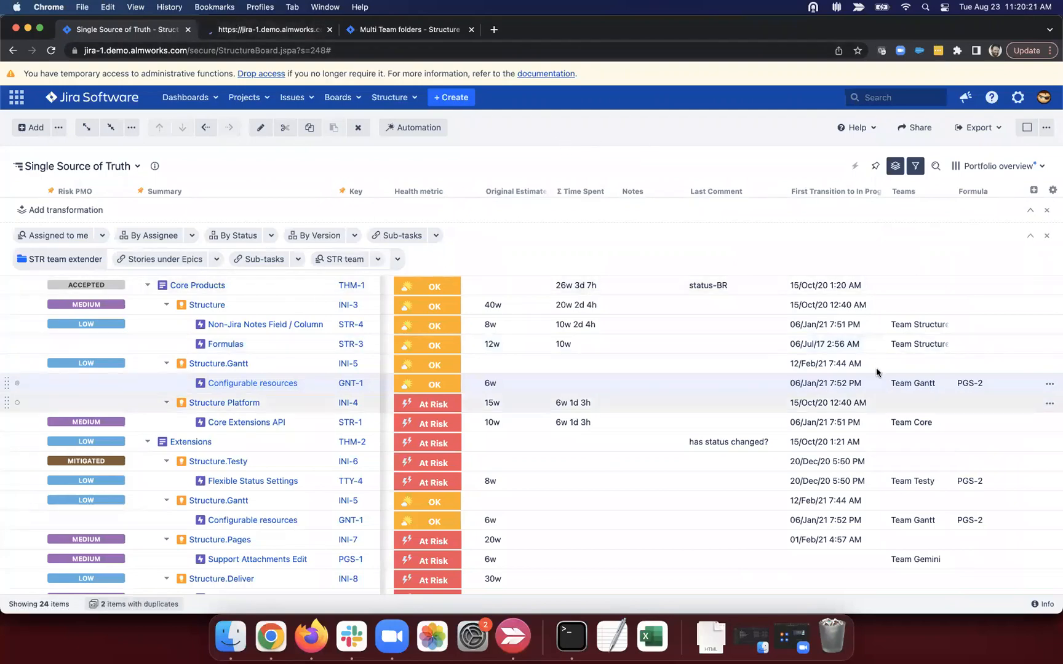
Step: Open blocker PGS-2 from the GNT-1 page, mark it Done, and return to the structure
left_click_drag(957, 382, 982, 382)
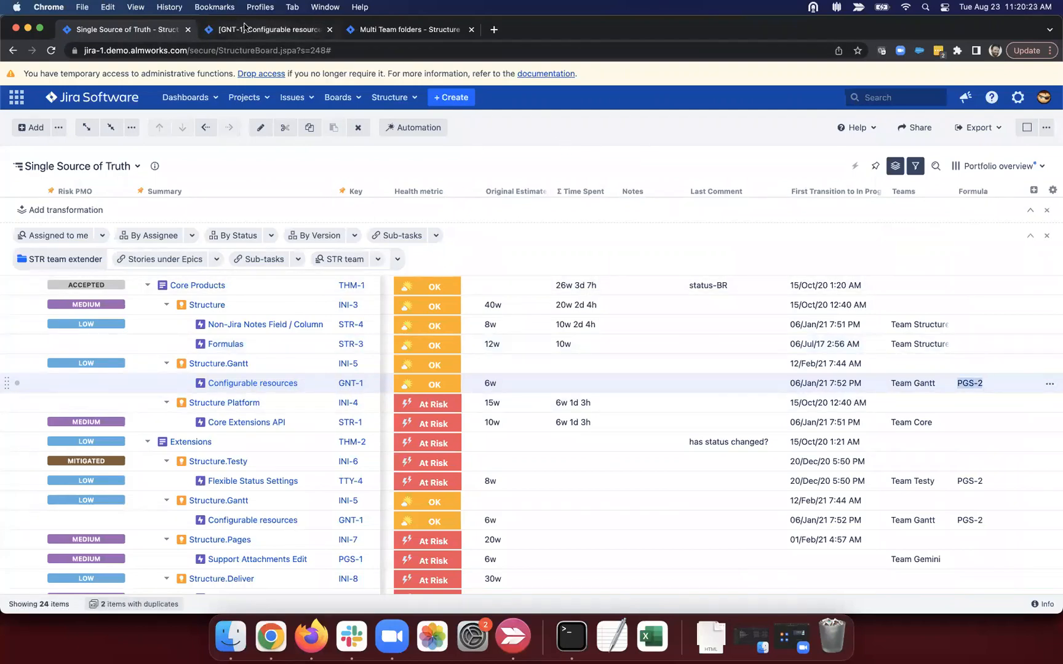
left_click(244, 28)
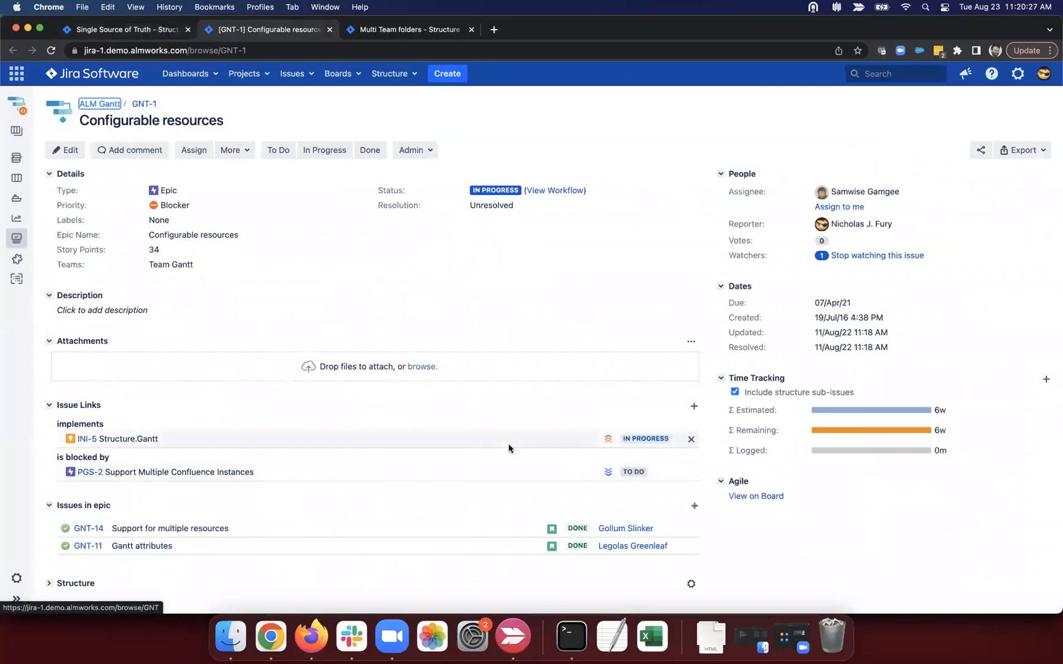
left_click(85, 473)
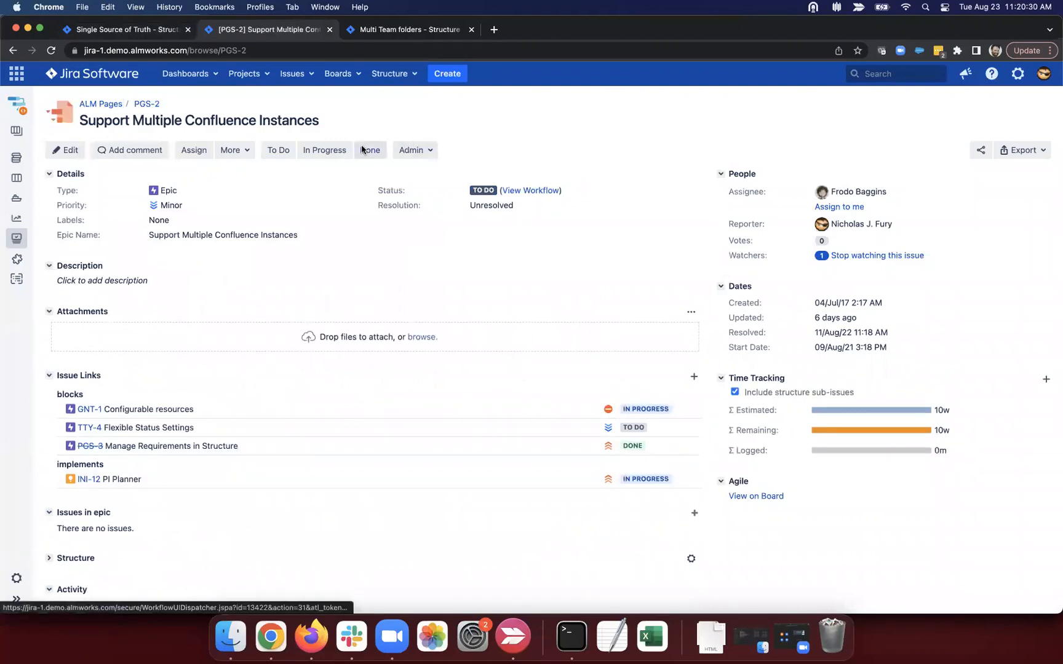
left_click(362, 149)
key("super+1")
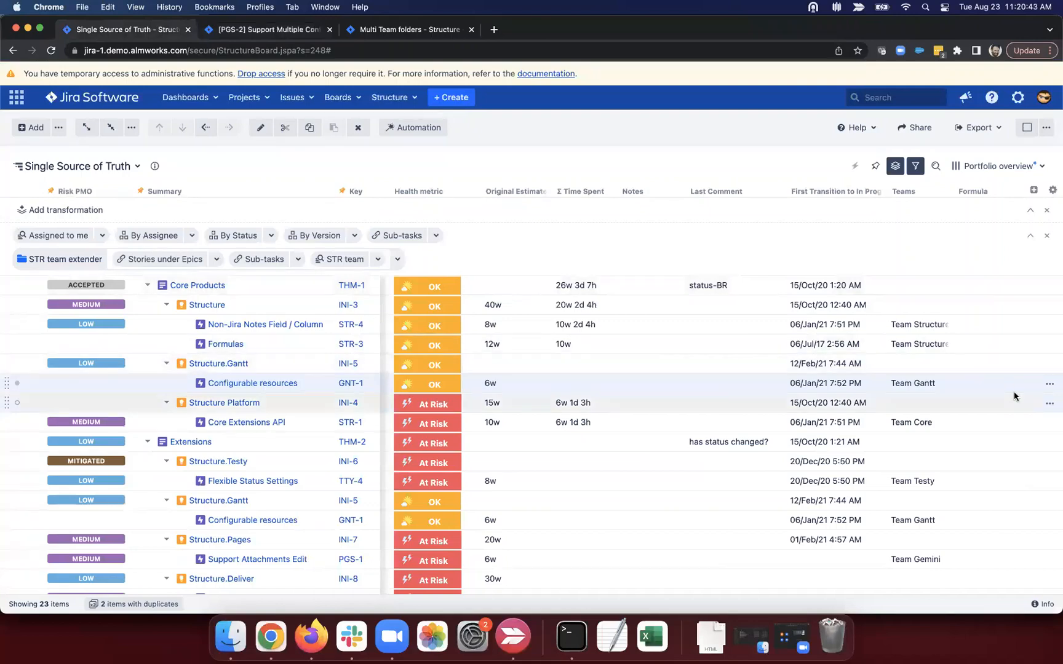
Step: Load the Time Since Last Update preset formula into the Formula column, showing durations like 30m
left_click(1016, 191)
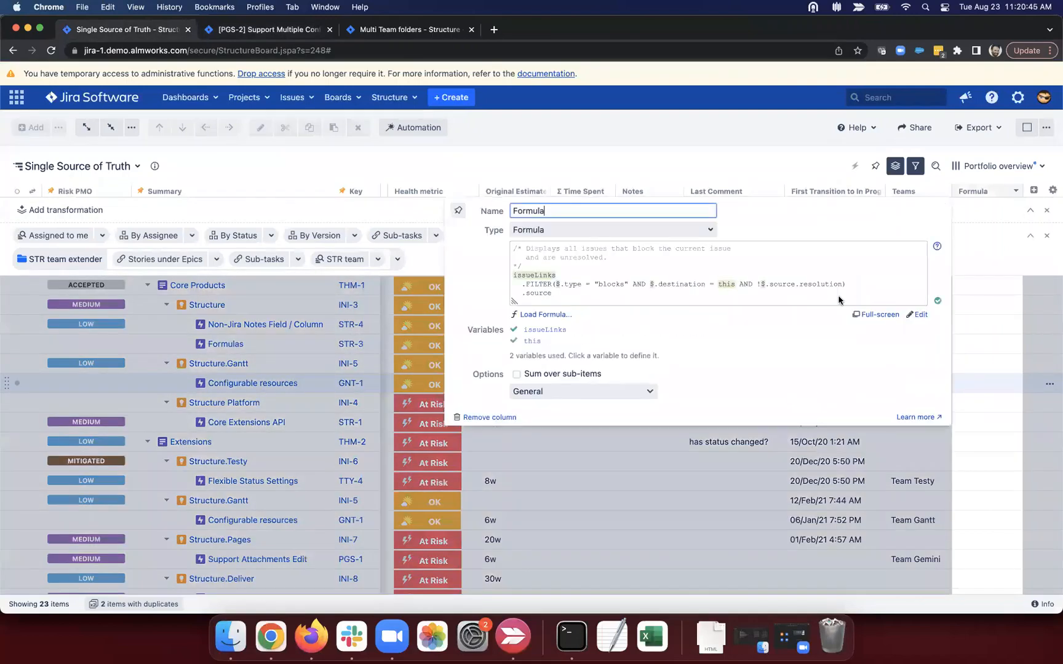
left_click(552, 316)
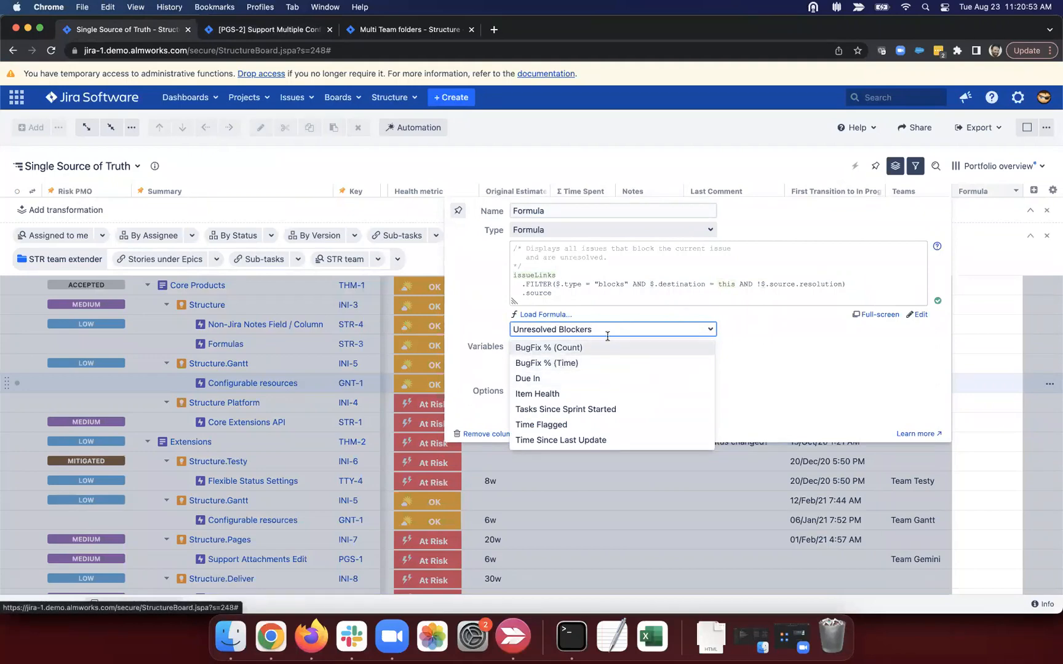
scroll(671, 357, "down", 3)
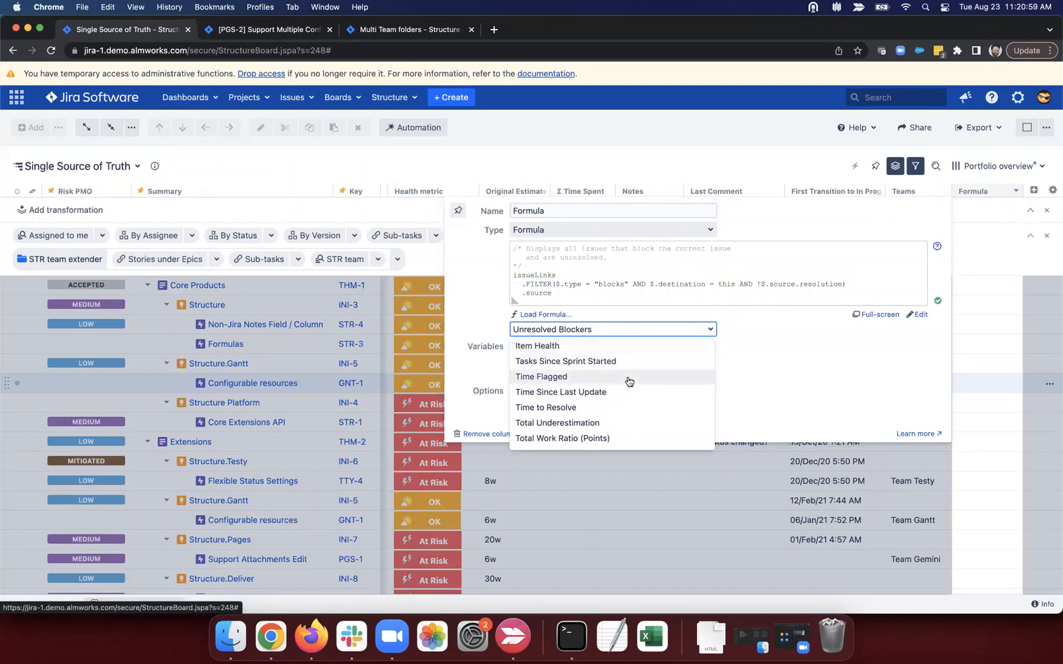
scroll(629, 382, "down", 1)
scroll(629, 382, "down", 4)
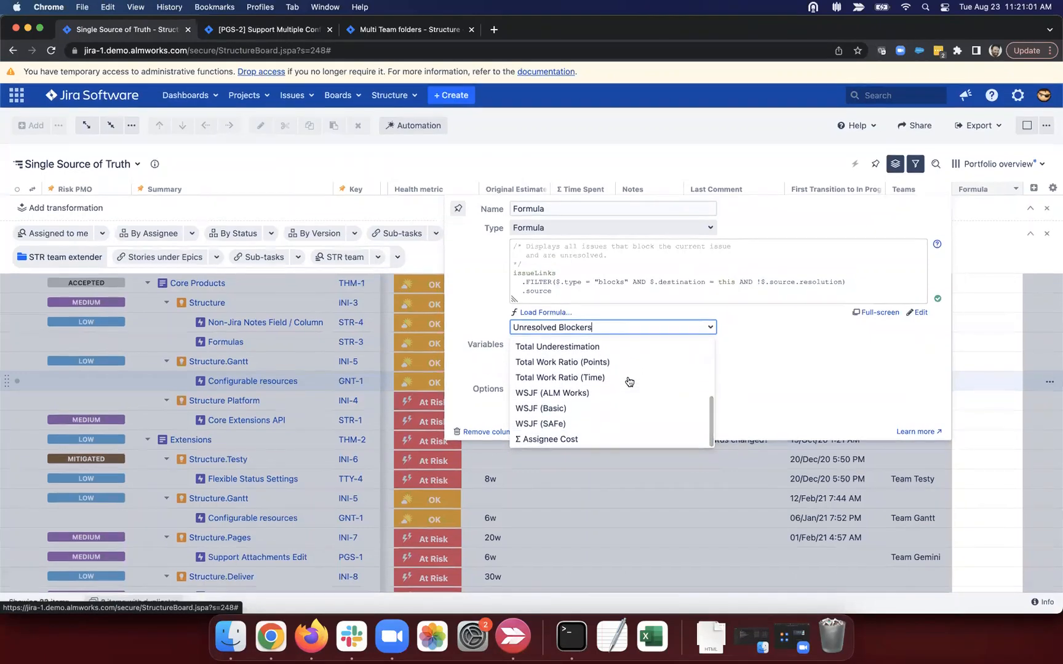
scroll(629, 382, "up", 3)
scroll(629, 382, "up", 5)
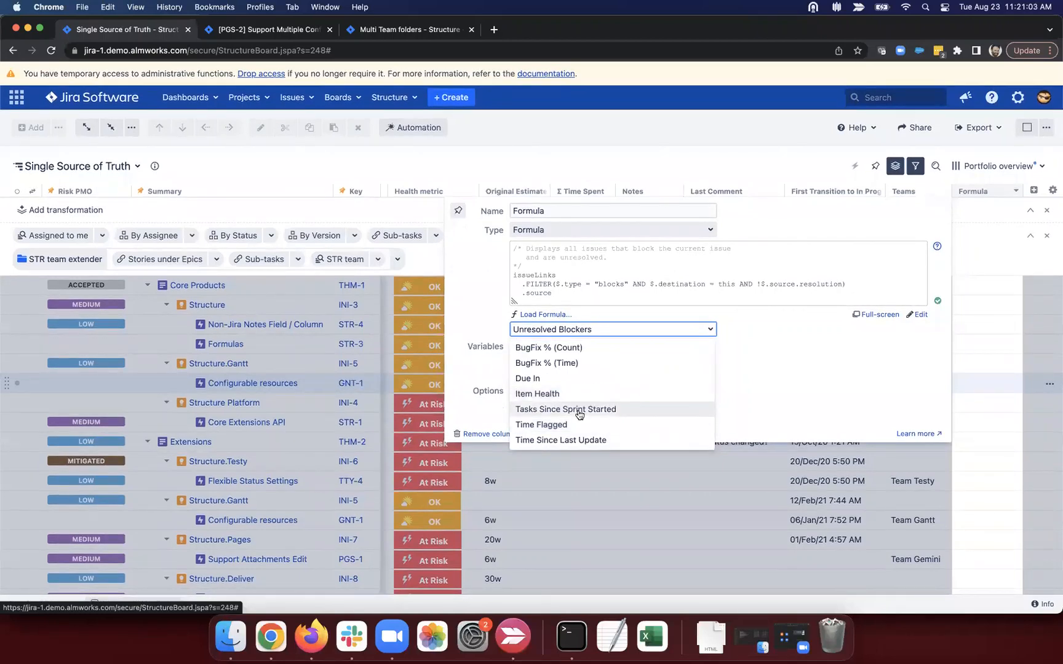
left_click(588, 441)
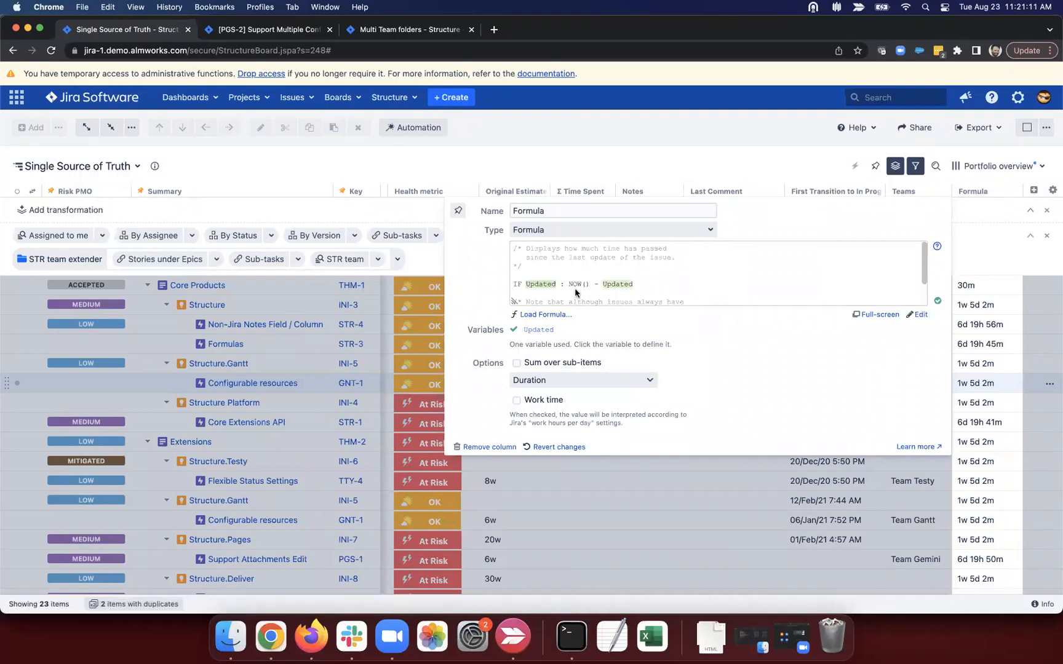
Step: Enable the Work time option for the NOW() - Updated formula so durations read like 7w 1d 2m
left_click_drag(568, 284, 646, 285)
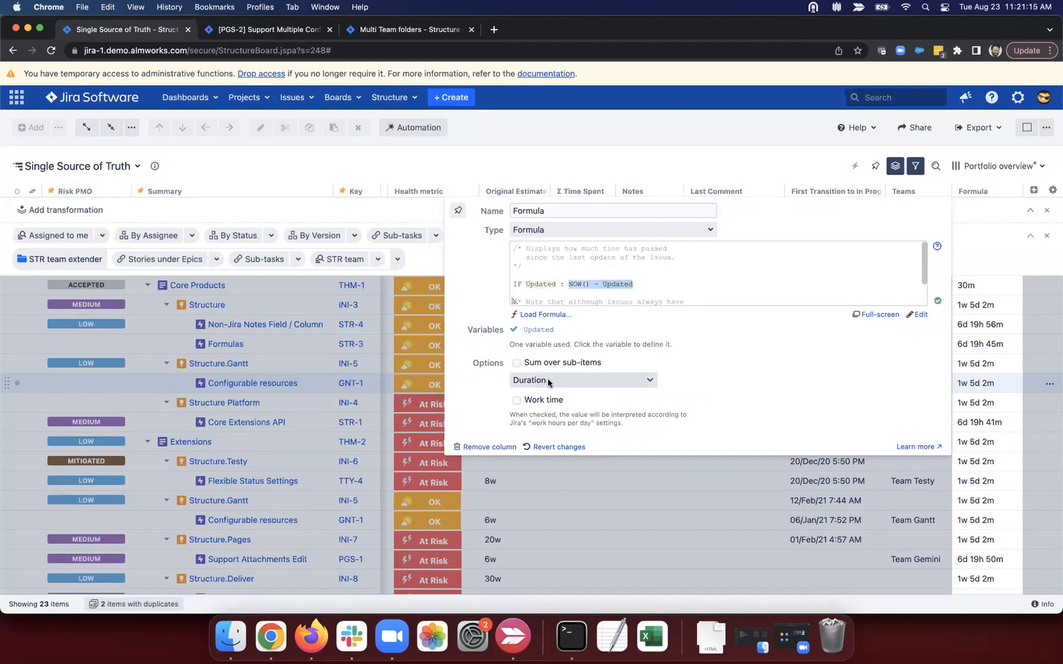
left_click(514, 401)
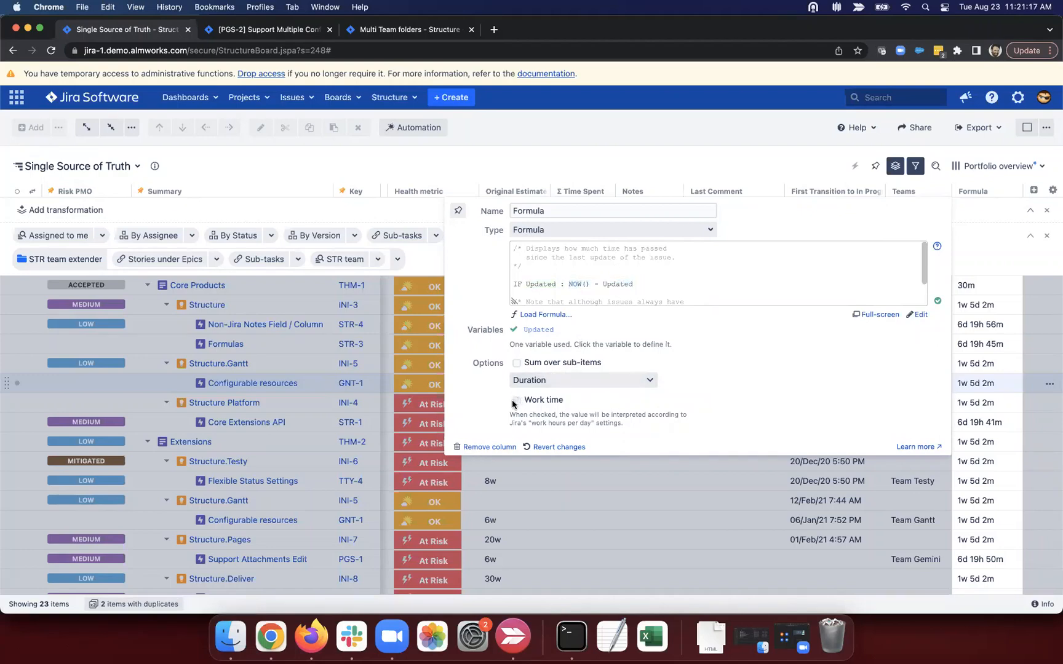
left_click(516, 401)
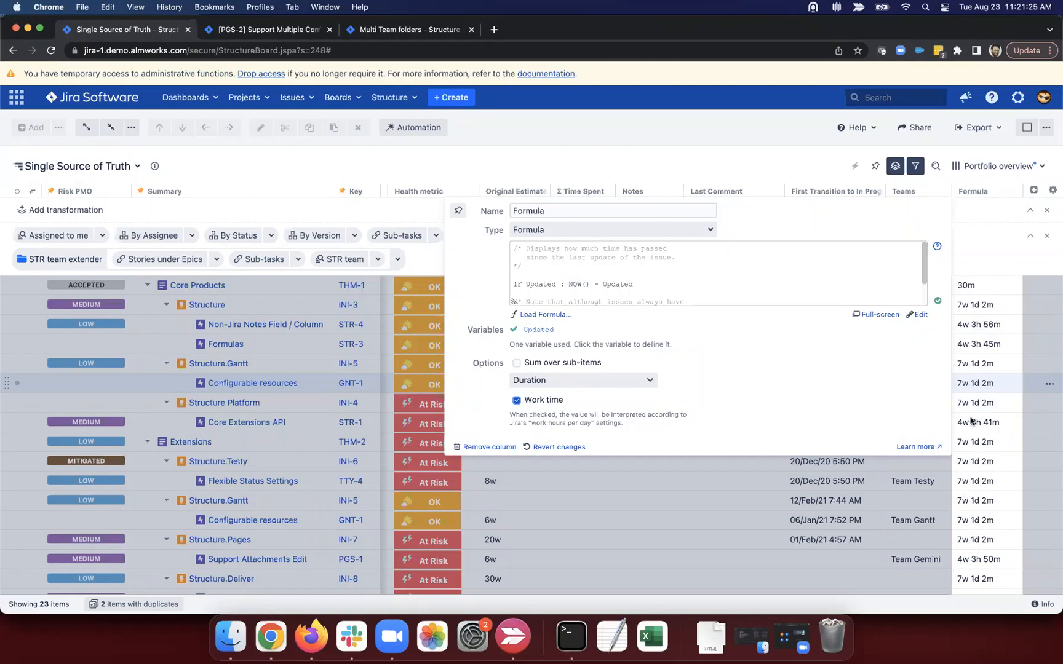
left_click(979, 256)
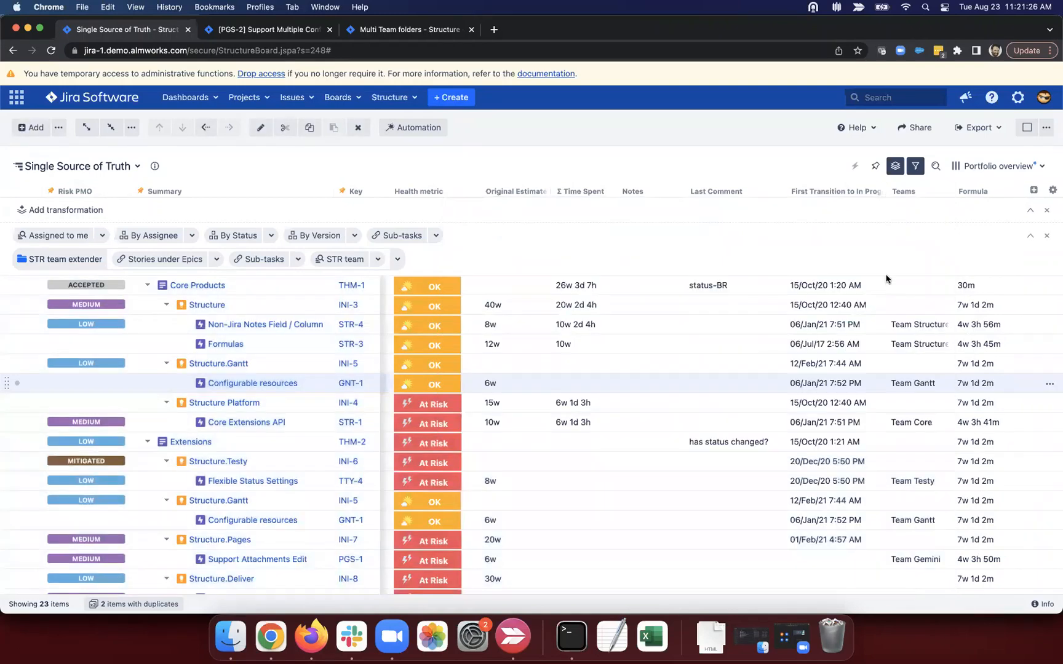
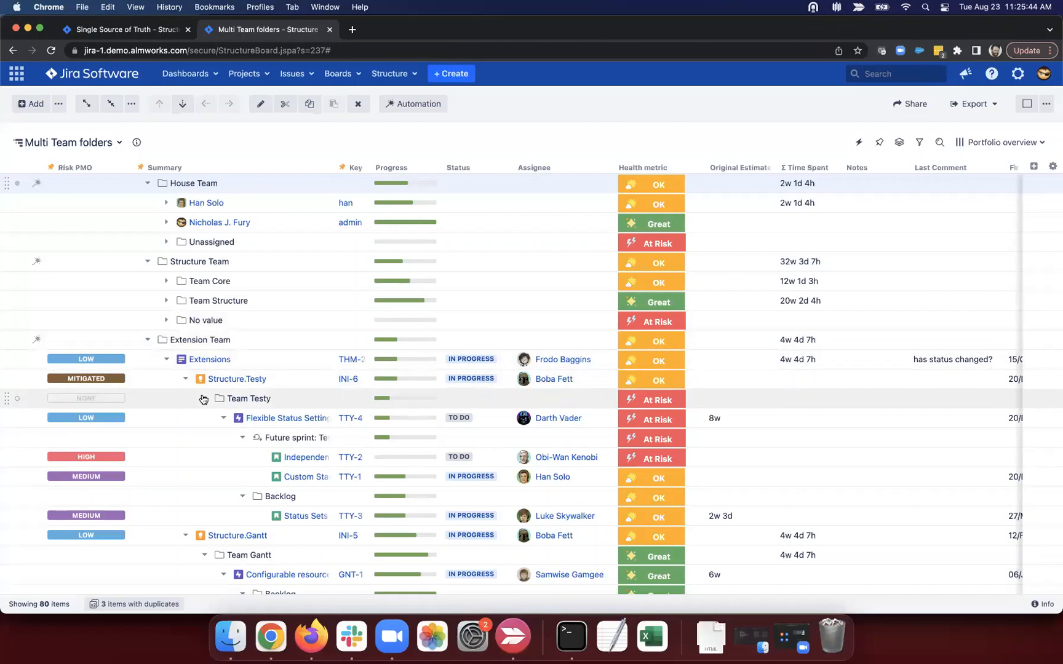
Step: Collapse Team Testy and Team Gantt and review the Risk PMO column settings, leaving its type unchanged
left_click(203, 399)
left_click(203, 437)
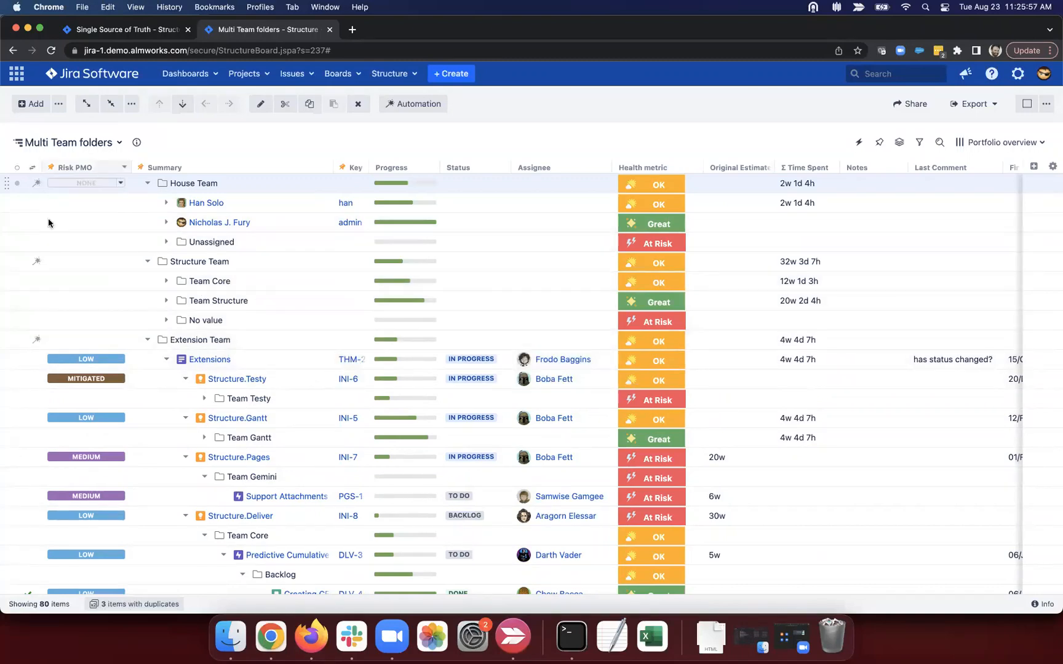
left_click(123, 167)
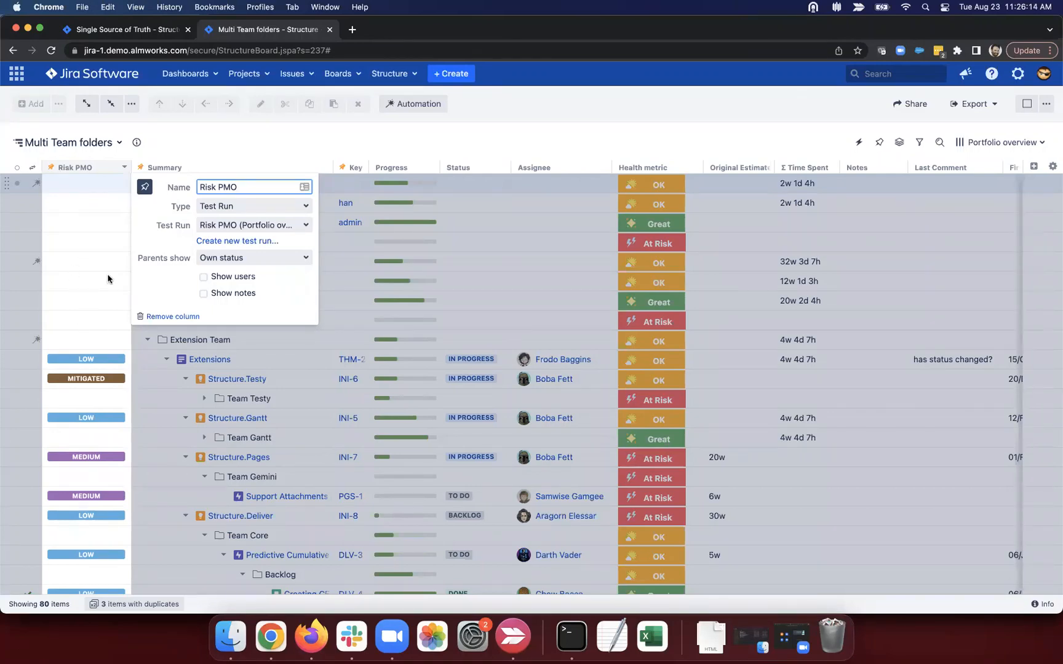
left_click(238, 209)
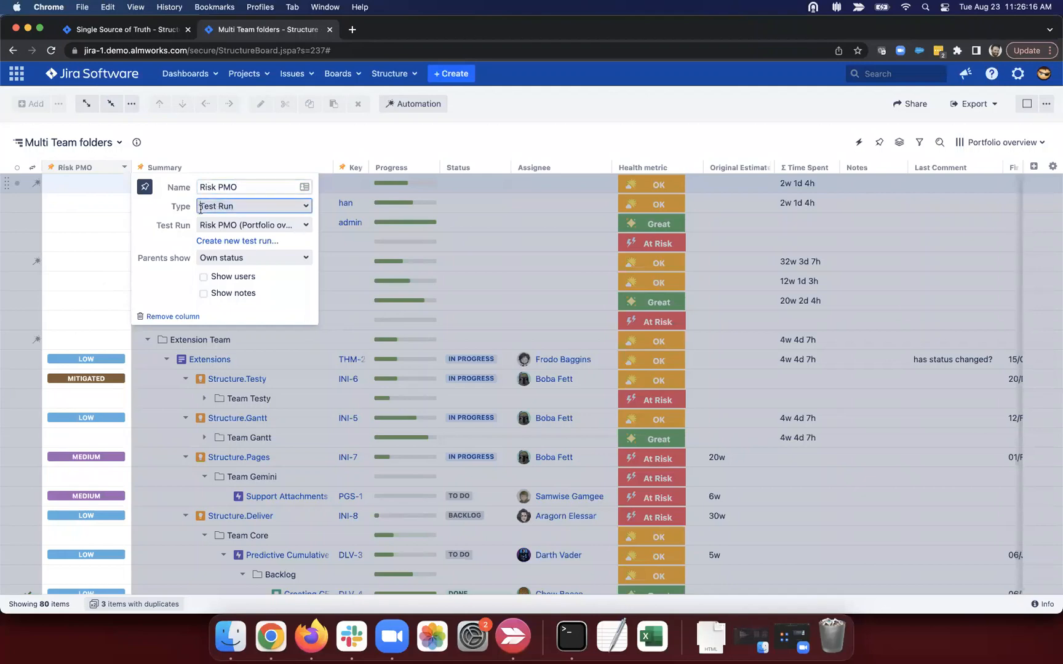
left_click(160, 202)
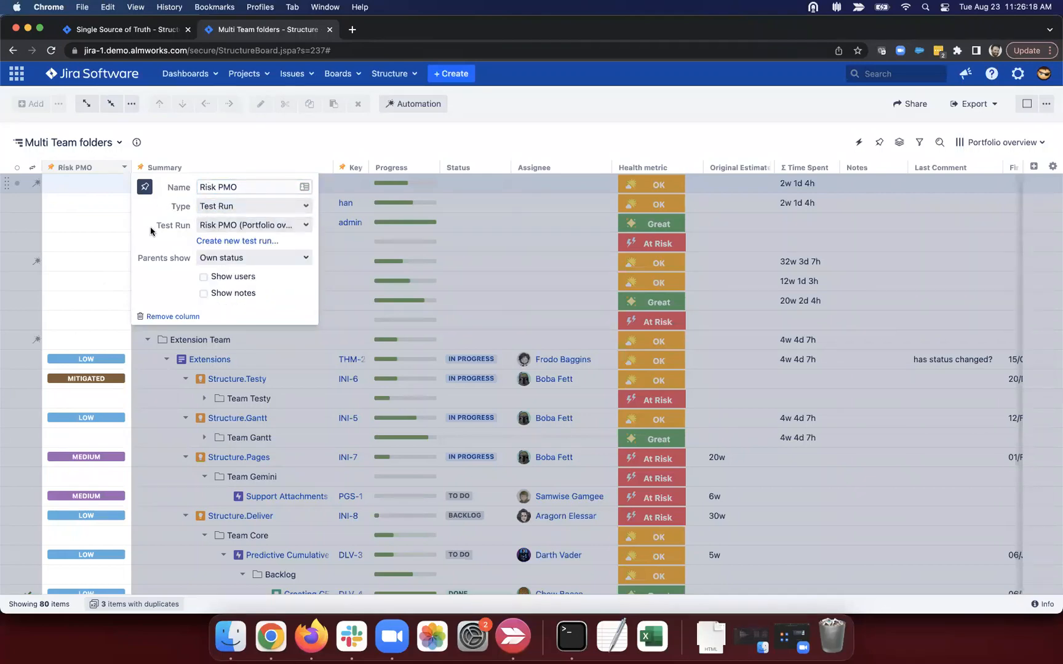
left_click(91, 308)
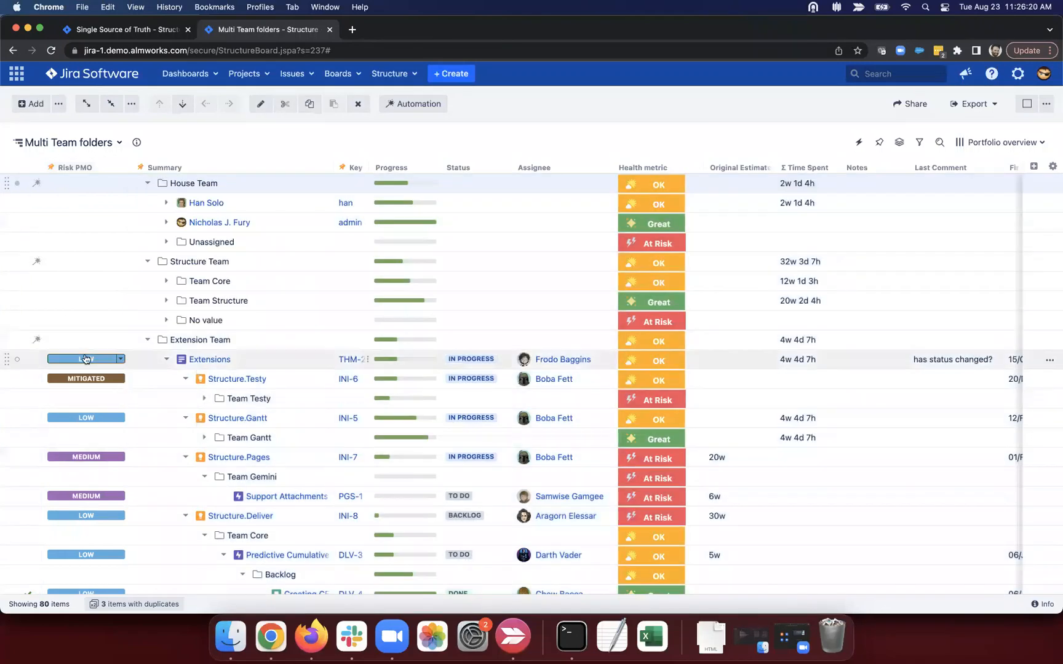
Step: Expand every level of the Multi Team folders tree and scroll through the stories
scroll(73, 448, "down", 5)
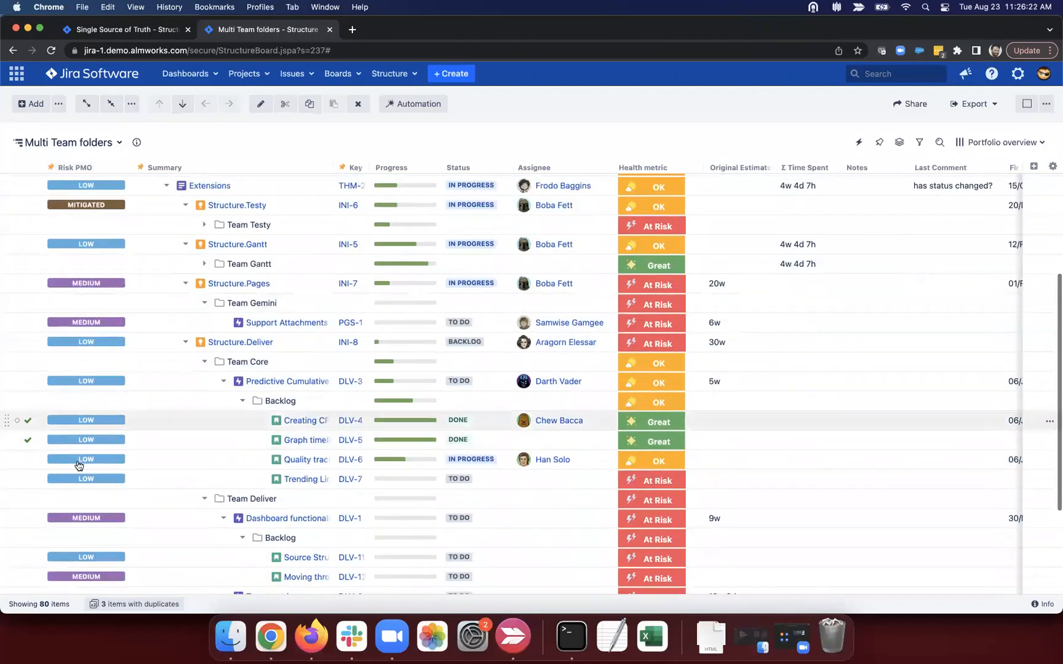
scroll(123, 232, "up", 4)
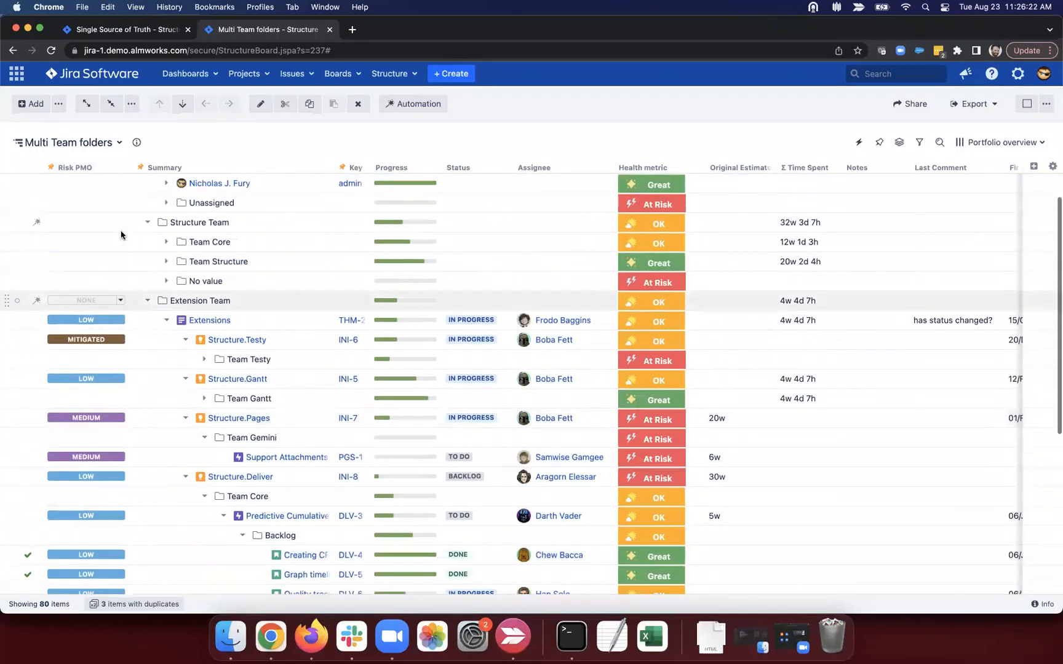
left_click(87, 105)
scroll(99, 377, "down", 10)
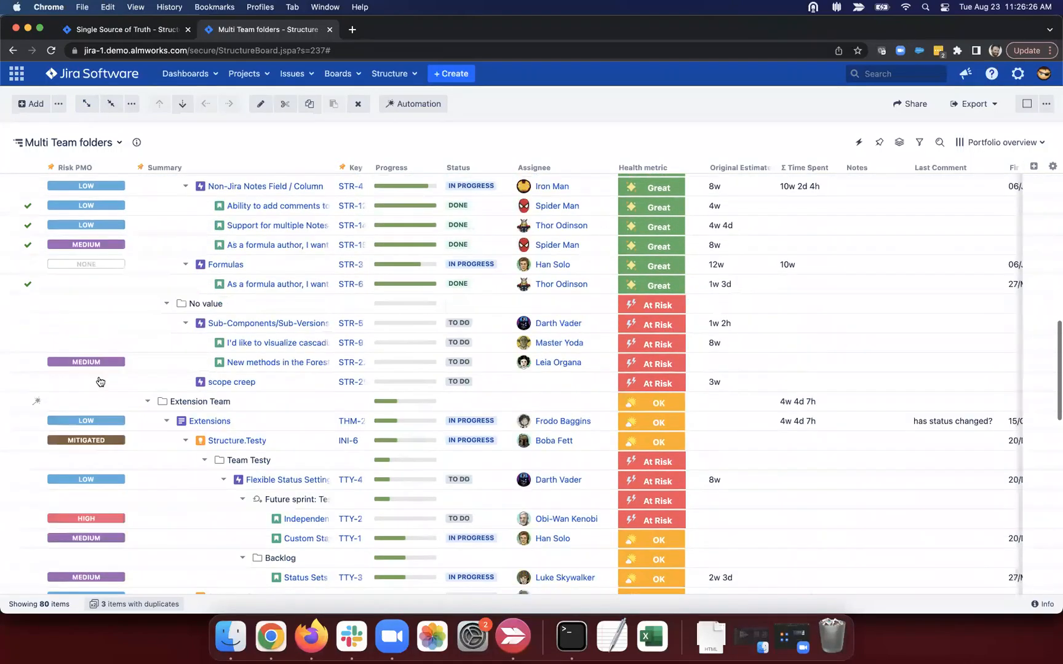
scroll(100, 381, "down", 3)
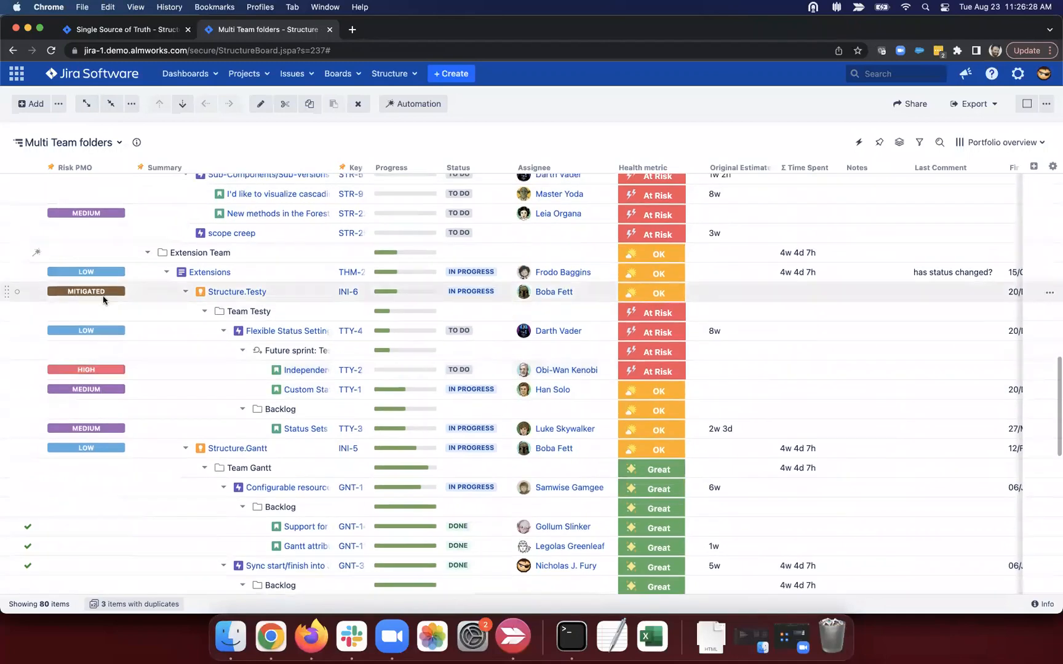
Step: Rate TTY-2's Risk PMO as ACCEPTED and TTY-1's Risk PMO as MITIGATED
left_click(122, 370)
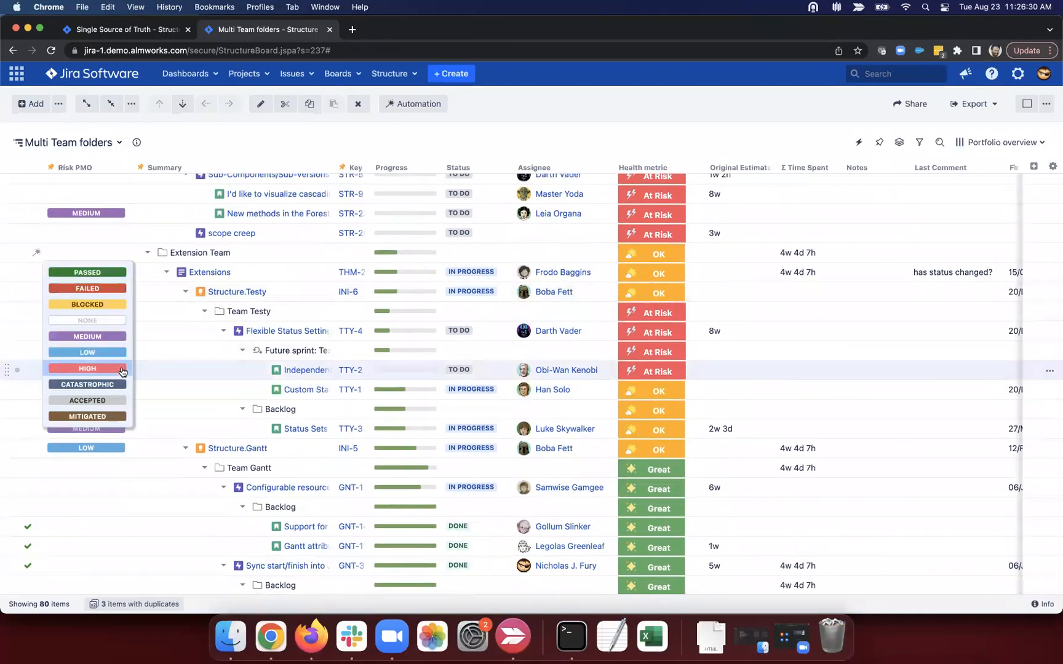
left_click(106, 400)
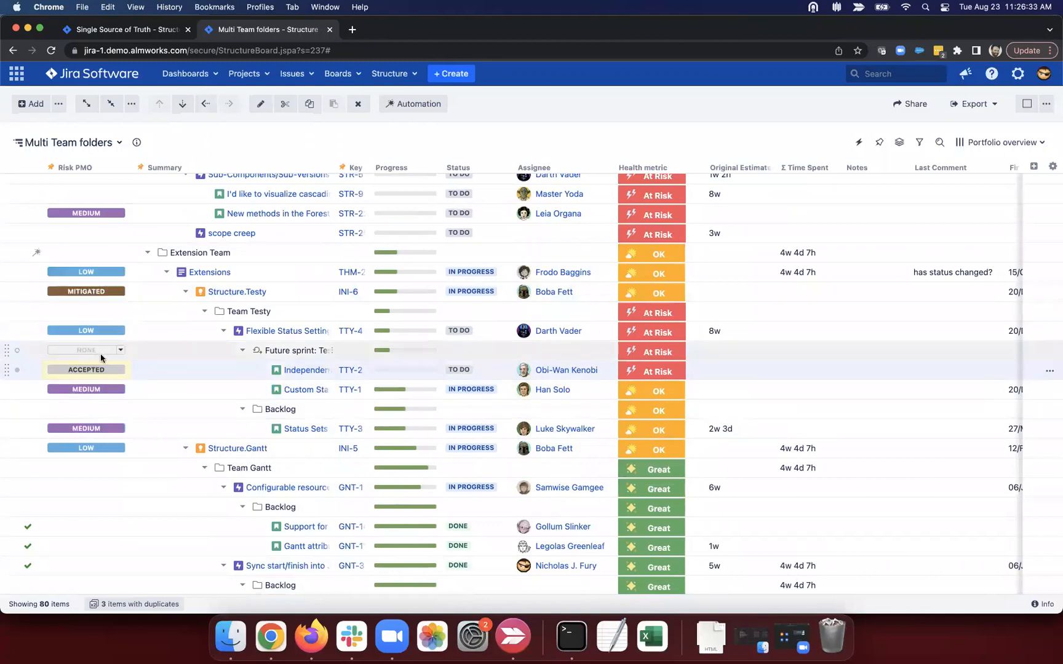
left_click(121, 391)
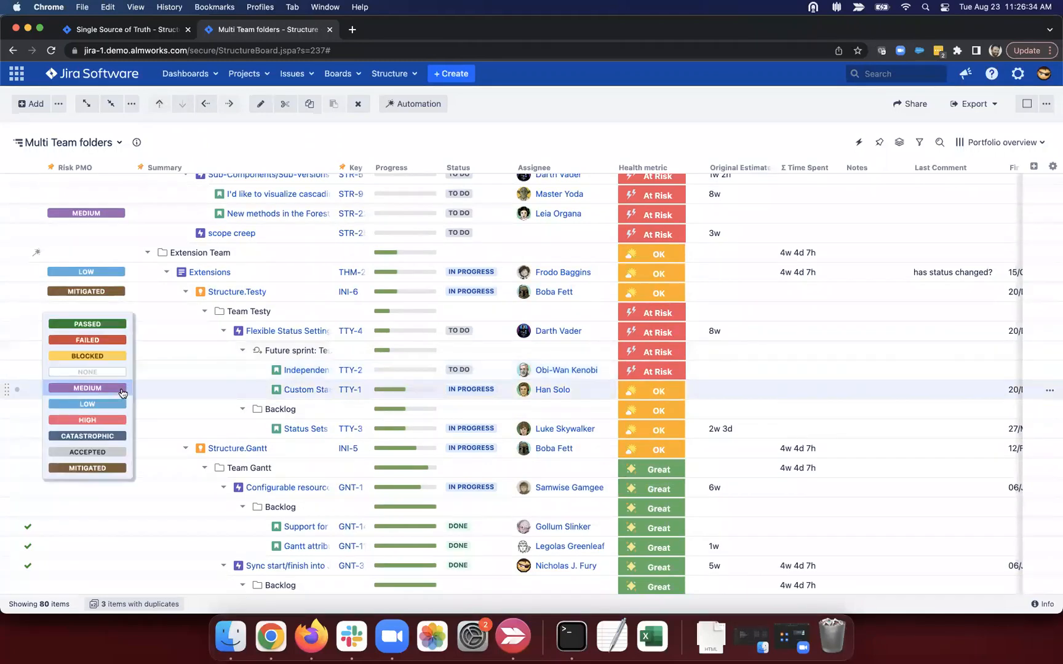
left_click(97, 469)
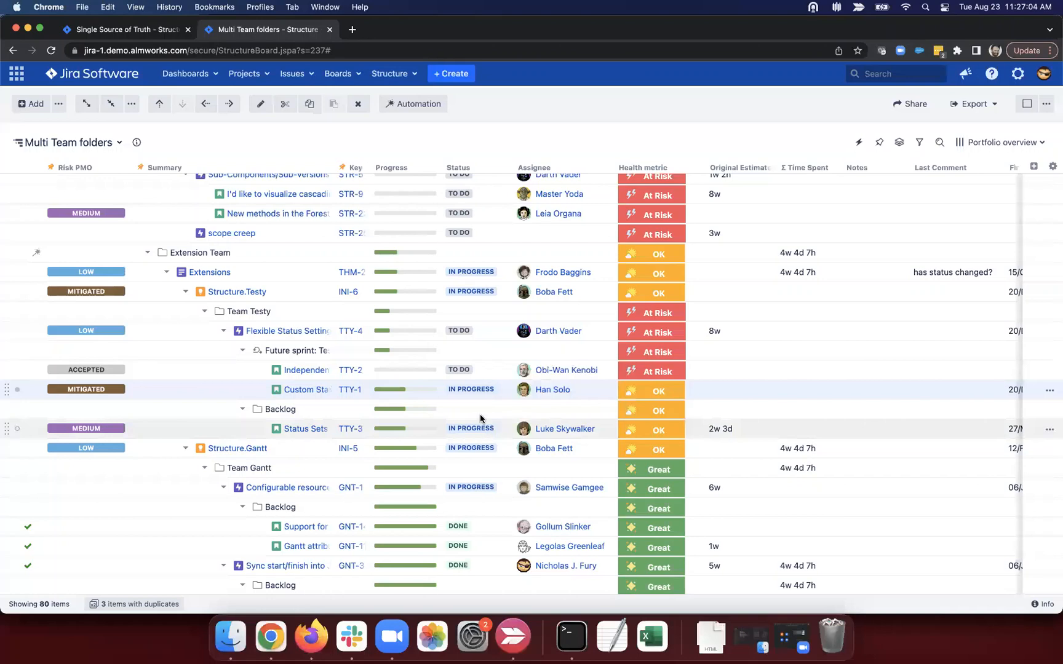
Step: Collapse the tree to three team folders, show automation rules, then switch to Single Source of Truth
scroll(391, 385, "up", 10)
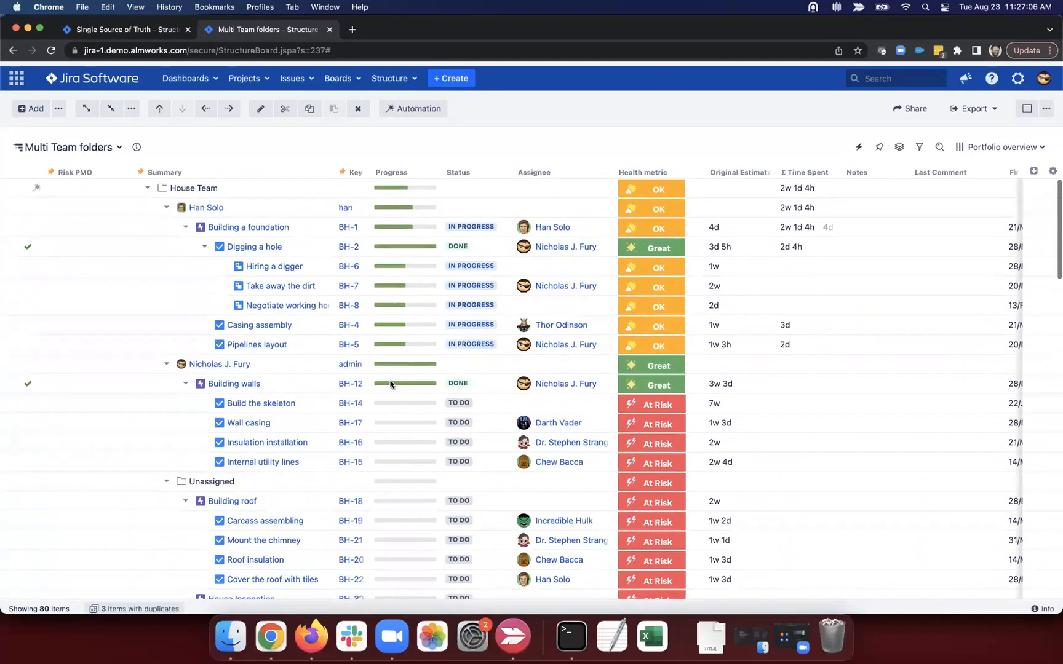
left_click(114, 103)
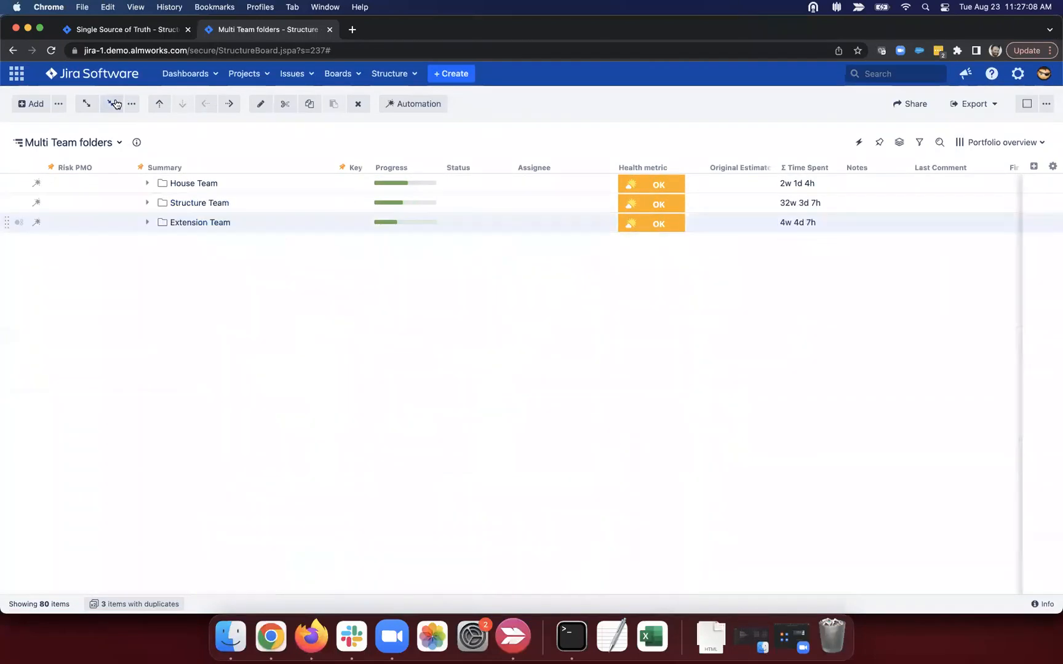
left_click(409, 106)
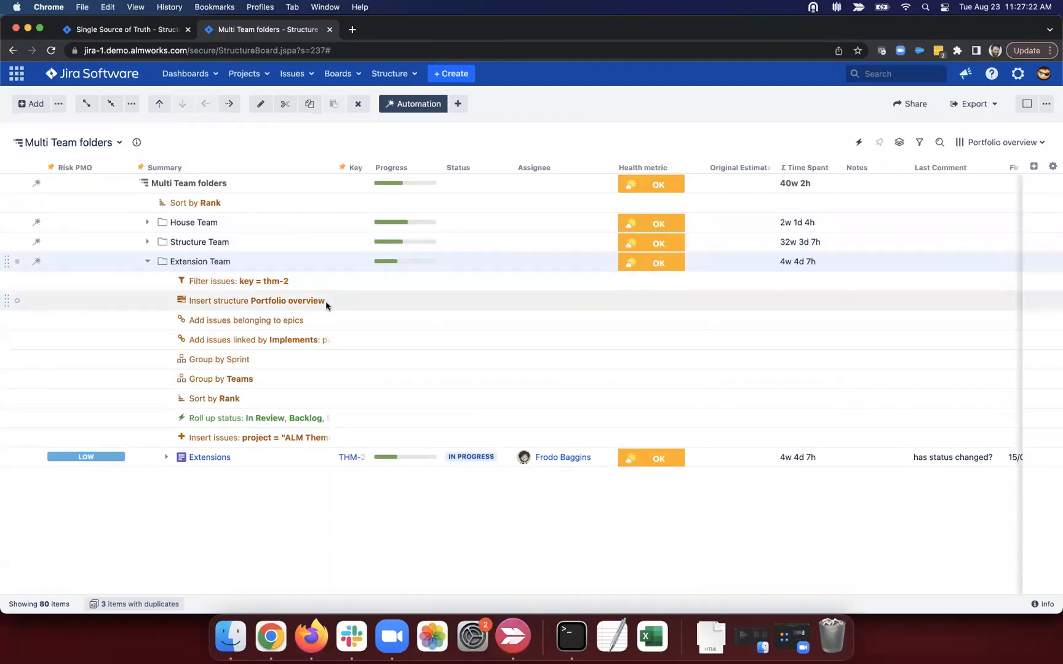
left_click_drag(189, 300, 323, 301)
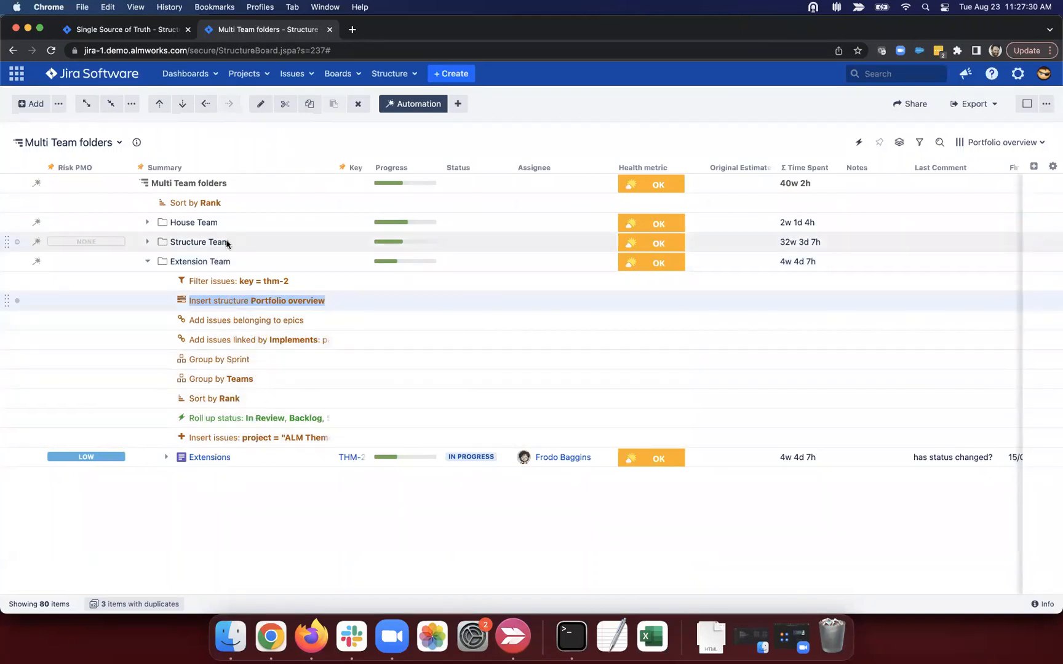
left_click(140, 36)
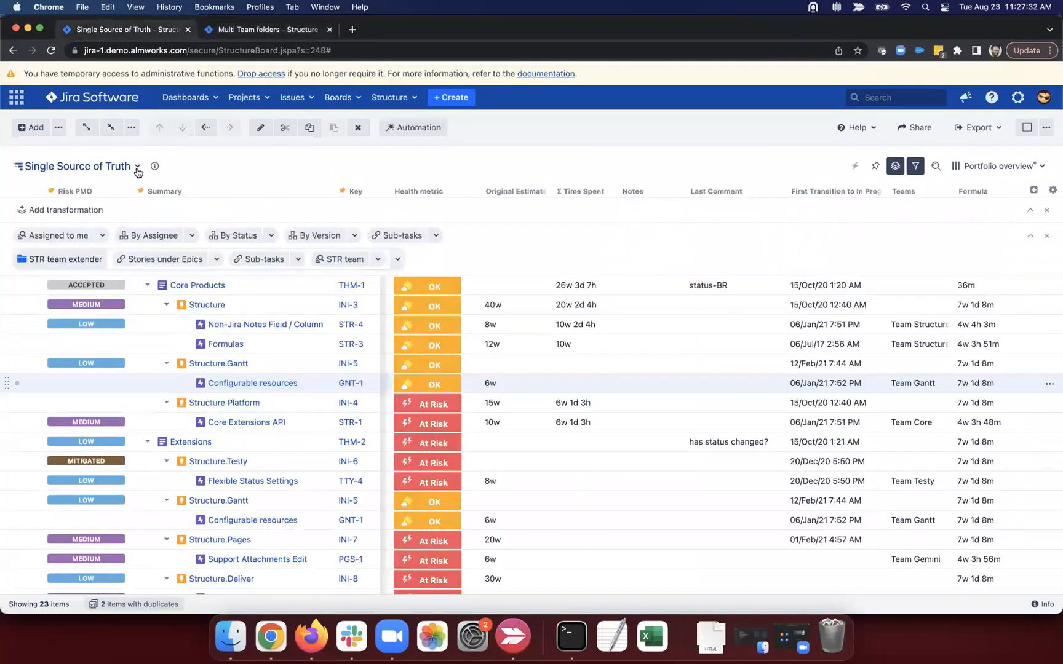
Step: Load Portfolio overview via a 'port' search, show its automation rules, then return to Multi Team folders
left_click(137, 167)
type("port")
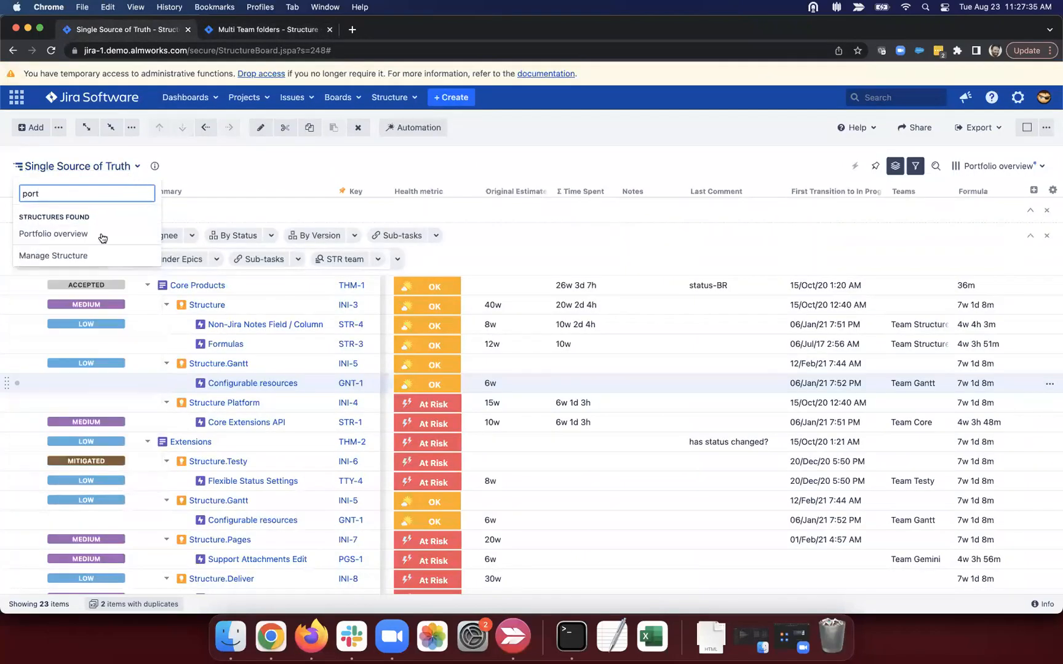
left_click(100, 236)
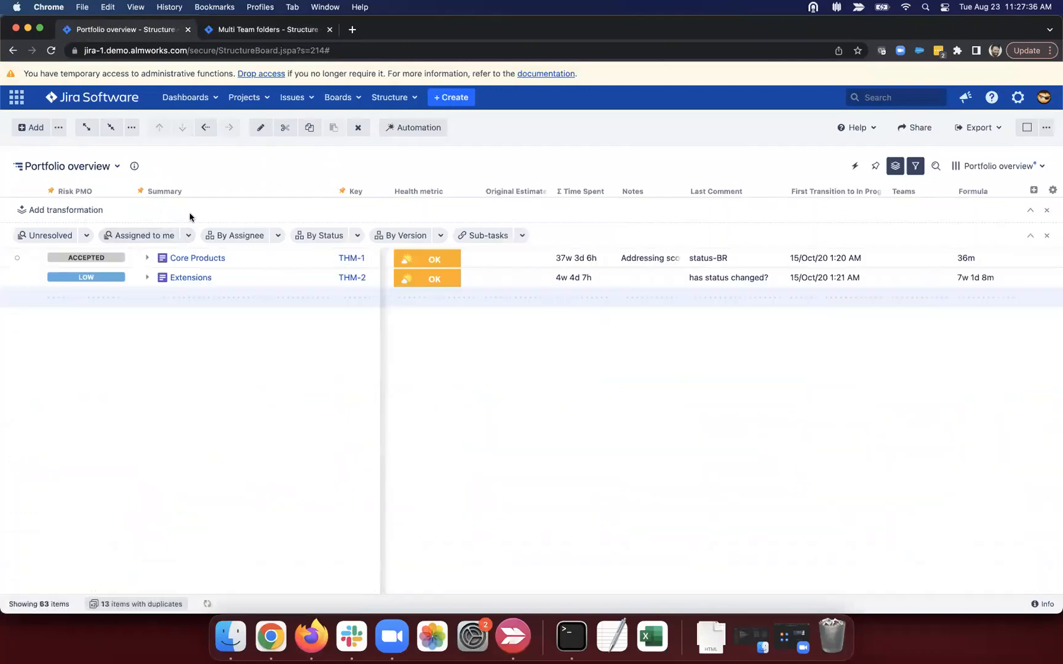
left_click(406, 130)
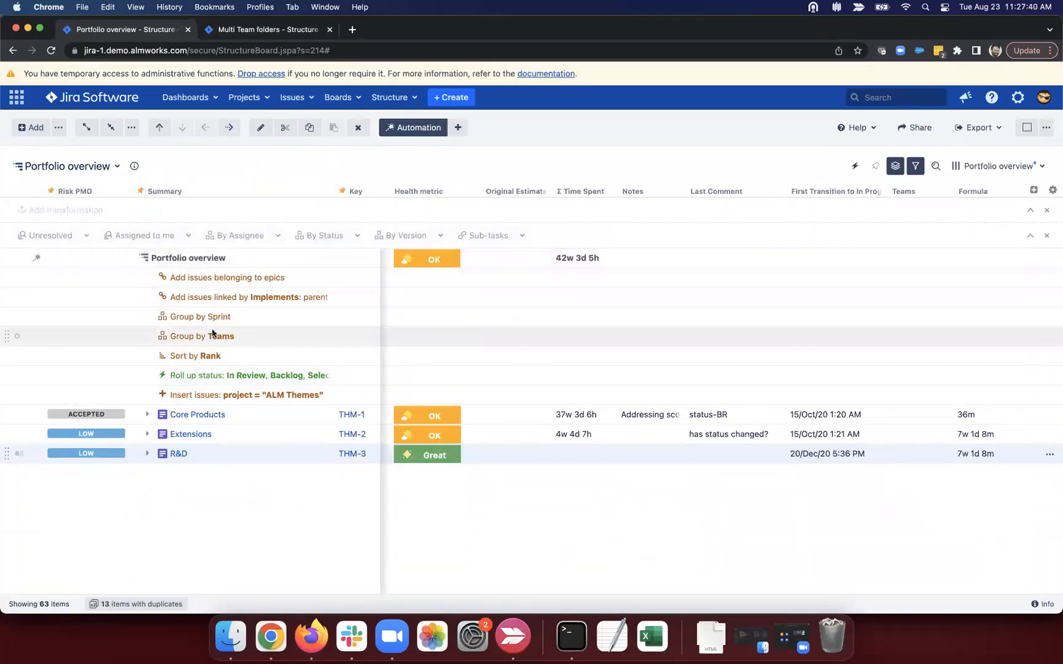
left_click(244, 32)
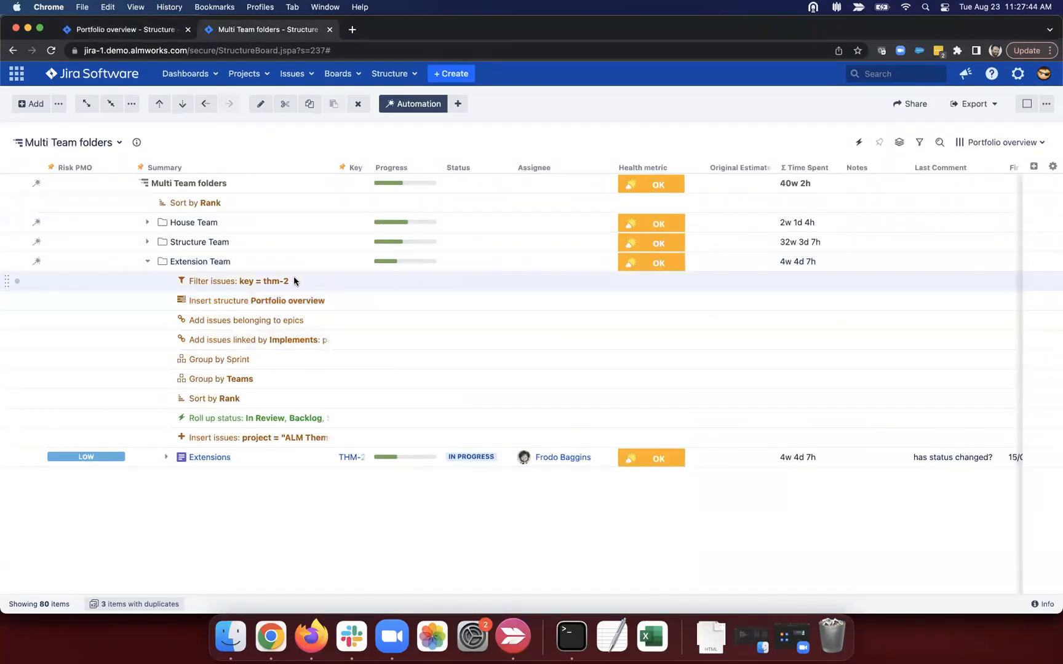
Step: Drag Extension Team's 'Filter issues: key = thm-2' rule to the top of its rule list
left_click_drag(292, 280, 240, 279)
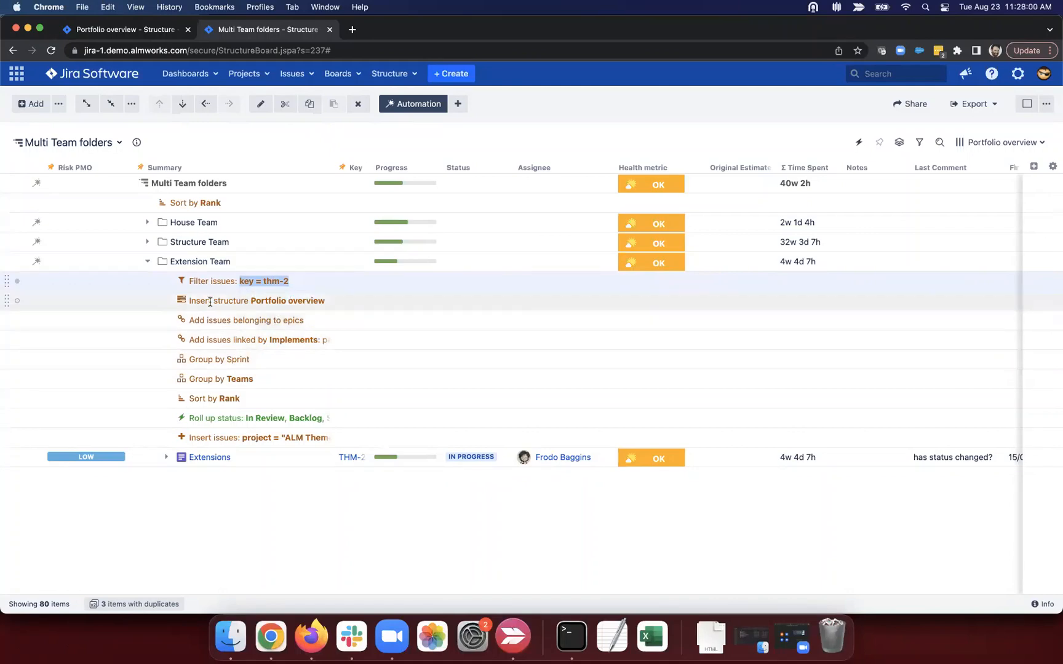
left_click_drag(6, 277, 8, 302)
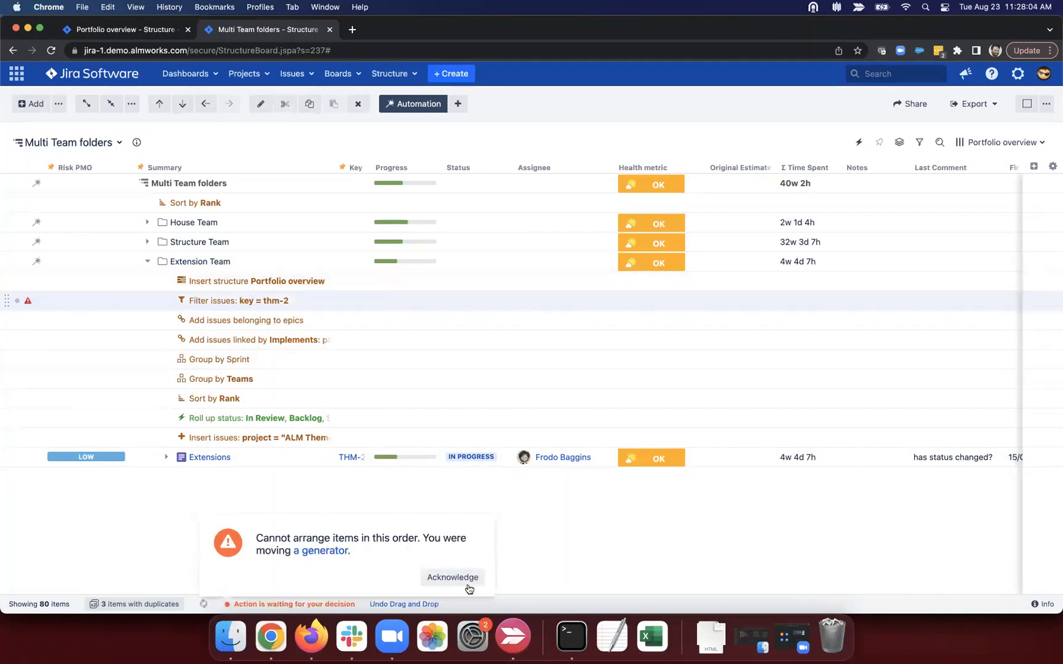
left_click(462, 578)
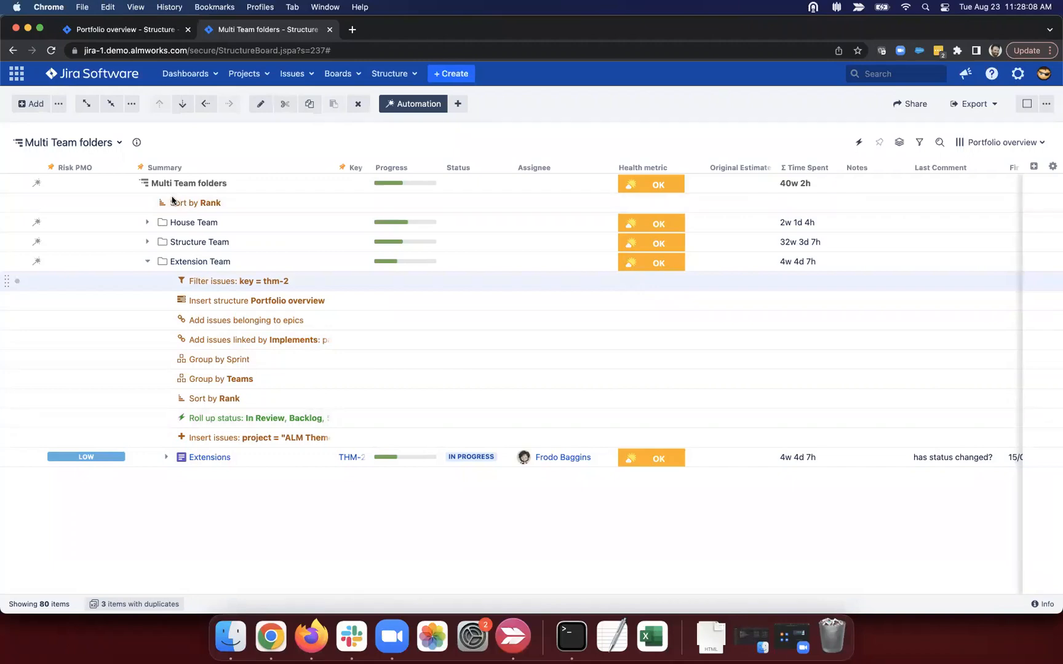
left_click_drag(7, 281, 8, 378)
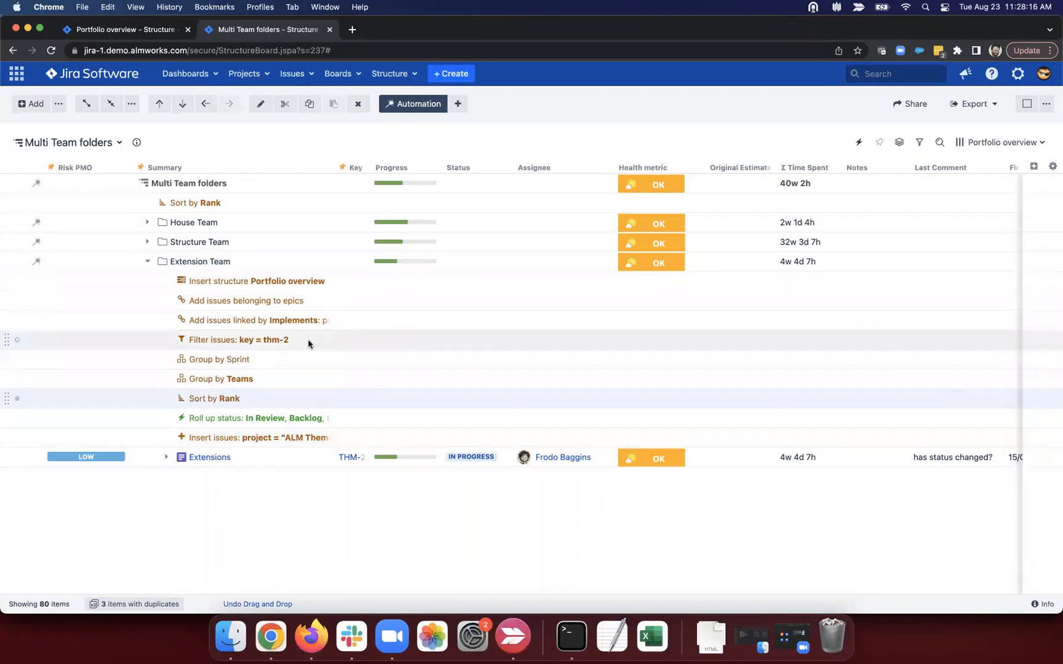
left_click_drag(308, 341, 189, 339)
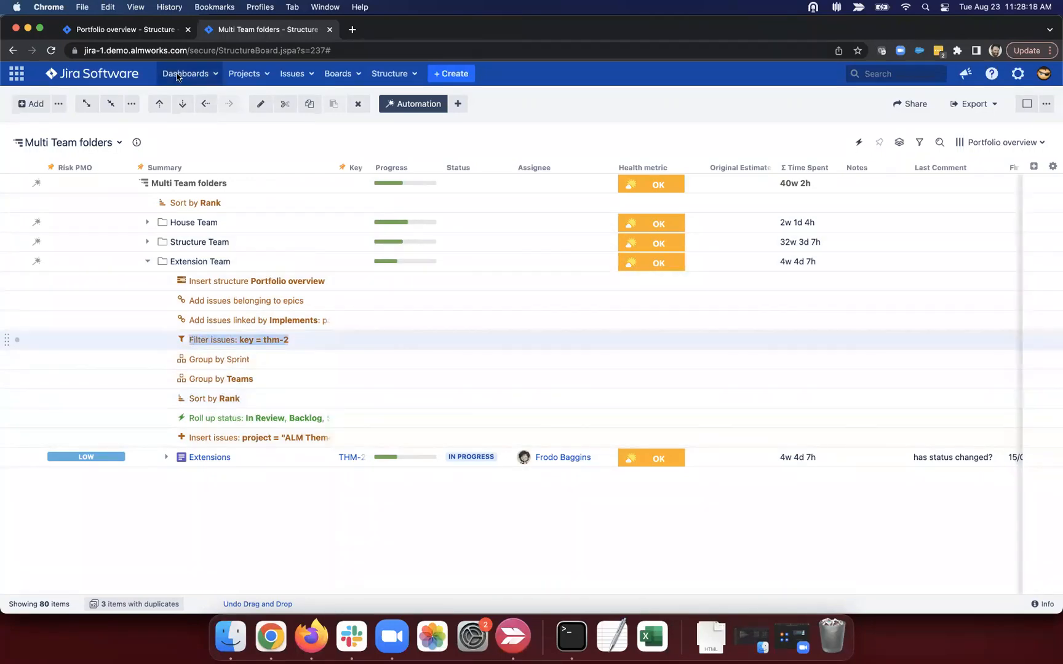
left_click(124, 28)
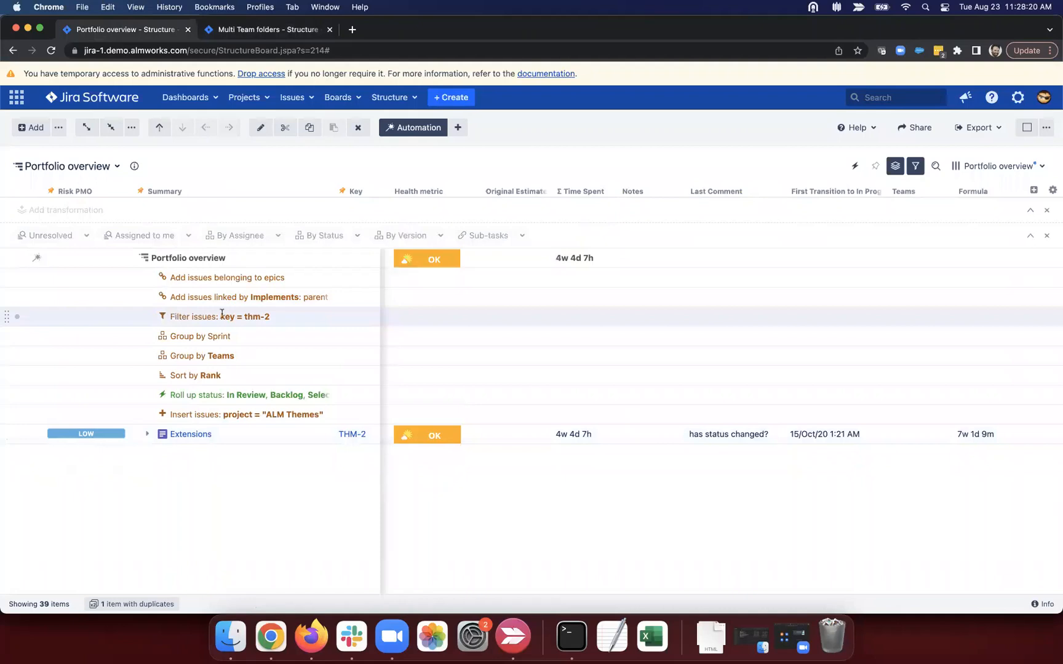
left_click(258, 29)
left_click_drag(238, 339, 238, 285)
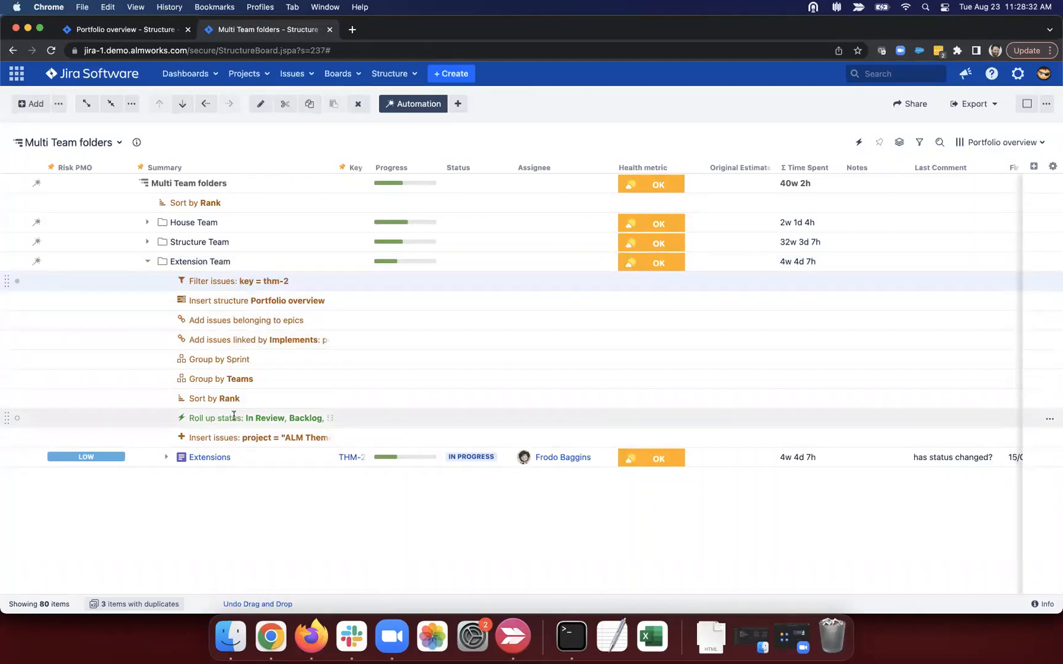
Step: Collapse Extension Team, expand Structure Team and House Team, and widen the Summary column
left_click(150, 262)
left_click(147, 242)
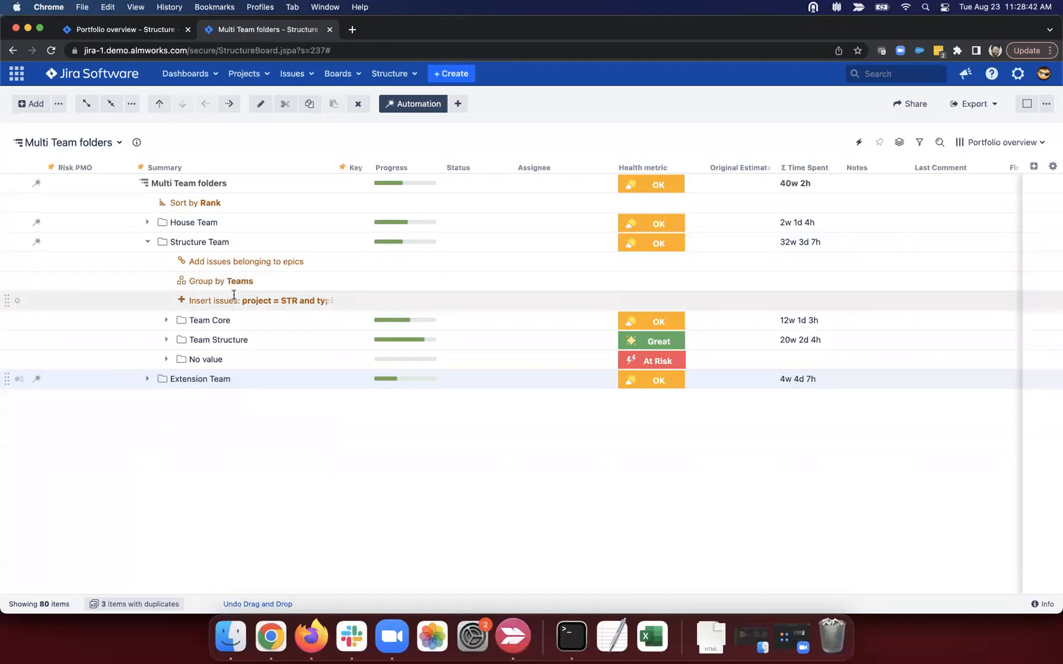
left_click_drag(247, 300, 318, 301)
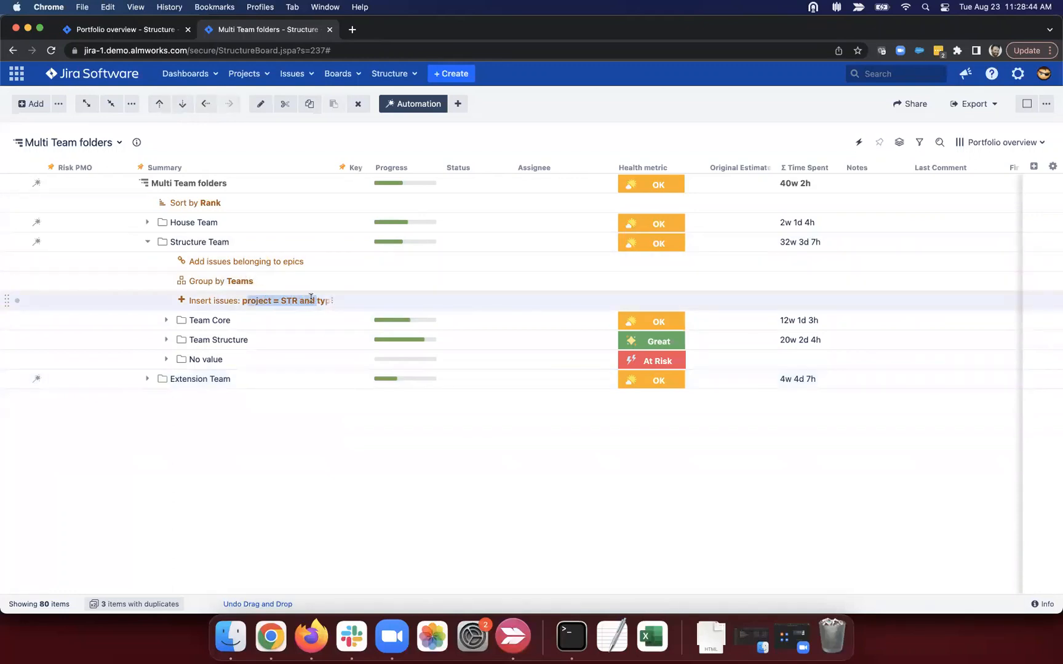
left_click(290, 297)
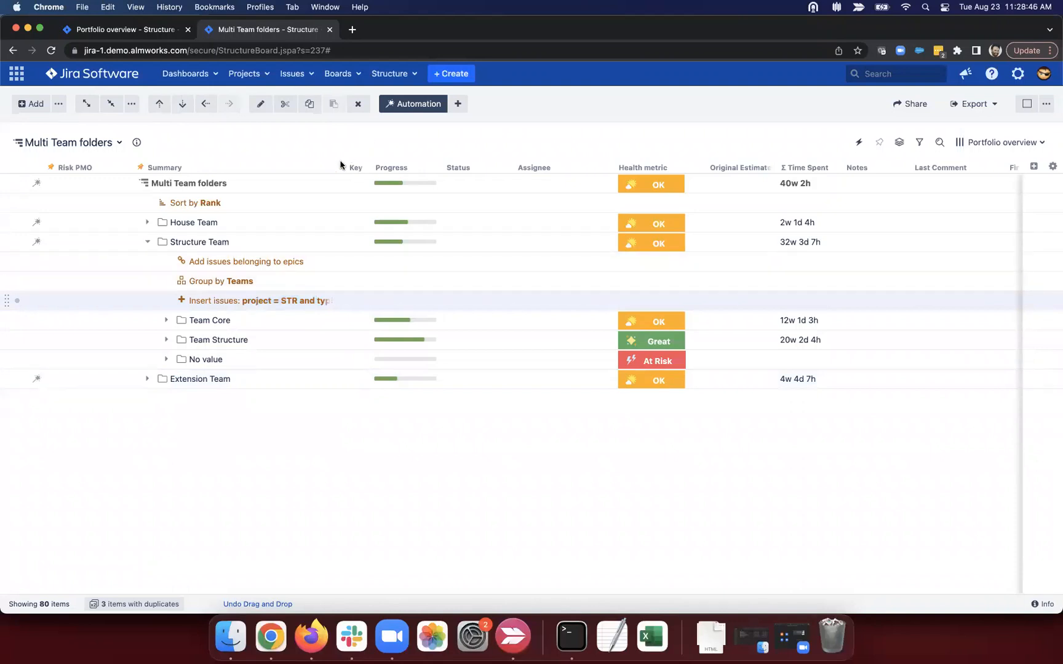
left_click_drag(334, 165, 404, 166)
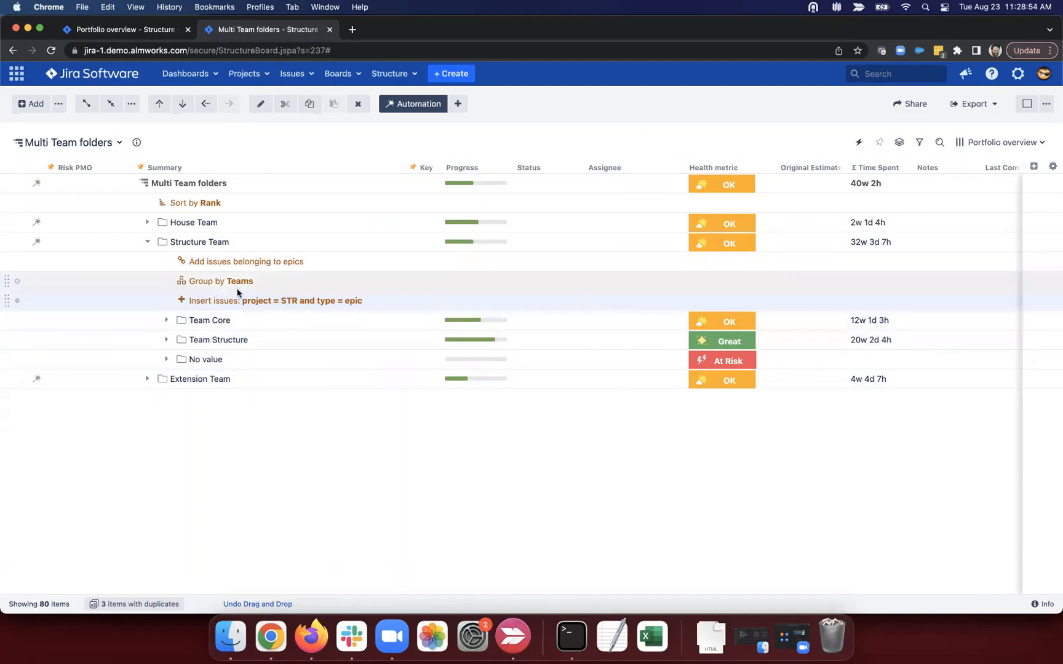
left_click(148, 222)
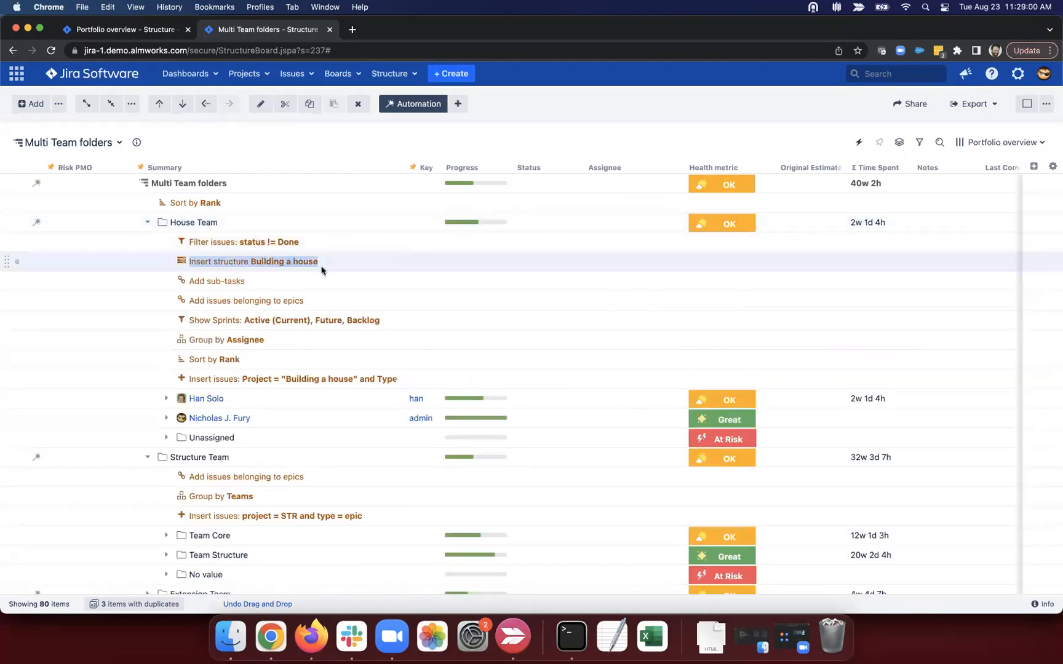
Step: Review House Team's 'status != Done' filter and Show Sprints rules
left_click_drag(308, 241, 196, 242)
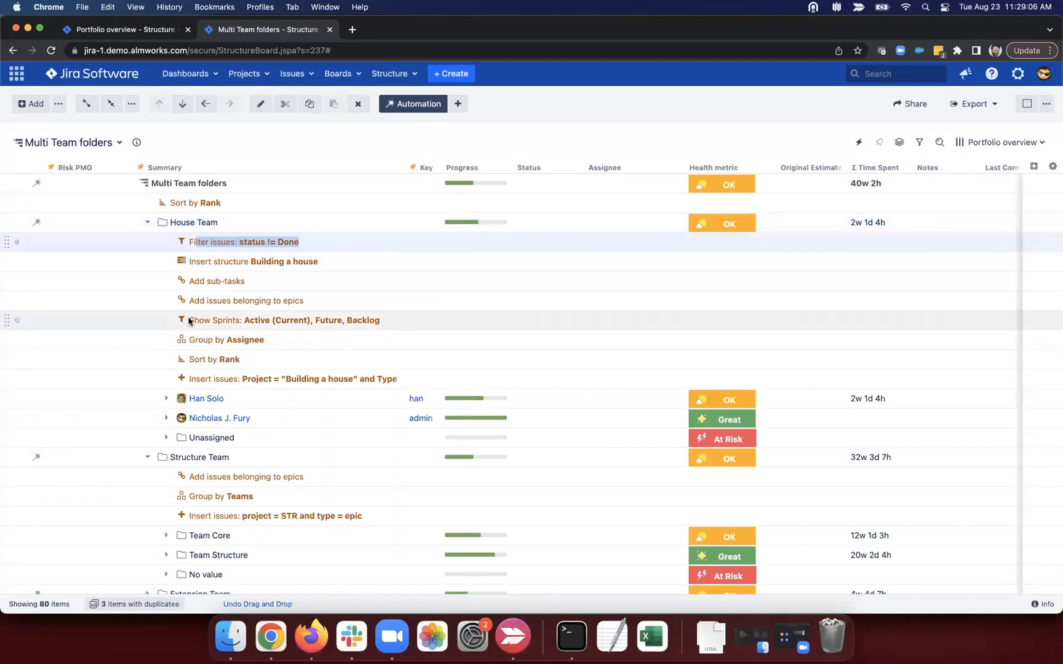
left_click_drag(189, 321, 377, 315)
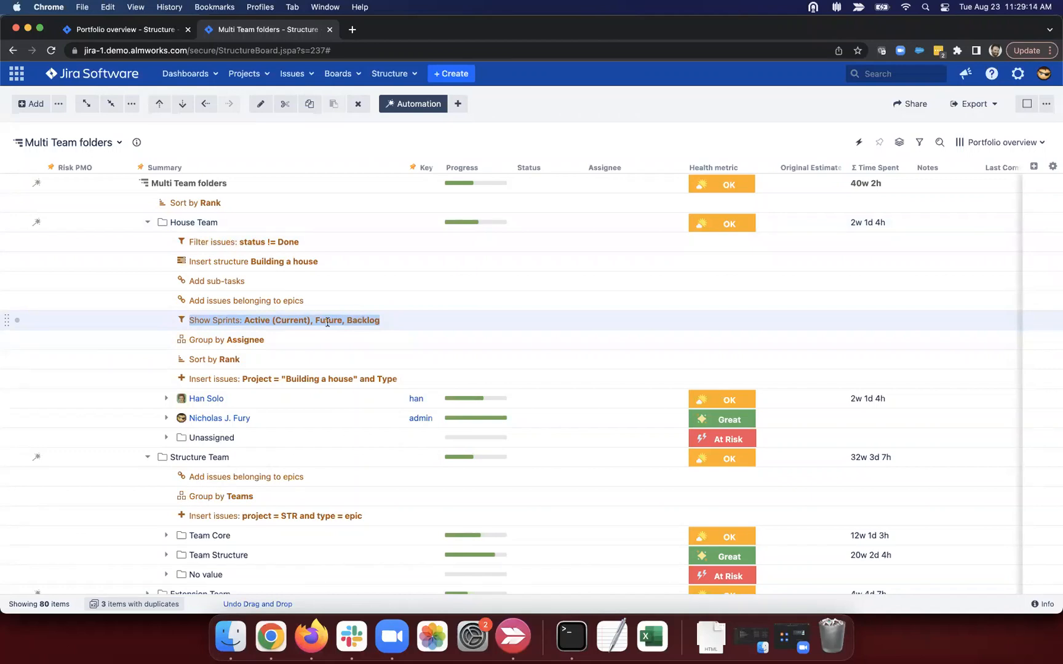
left_click(261, 320)
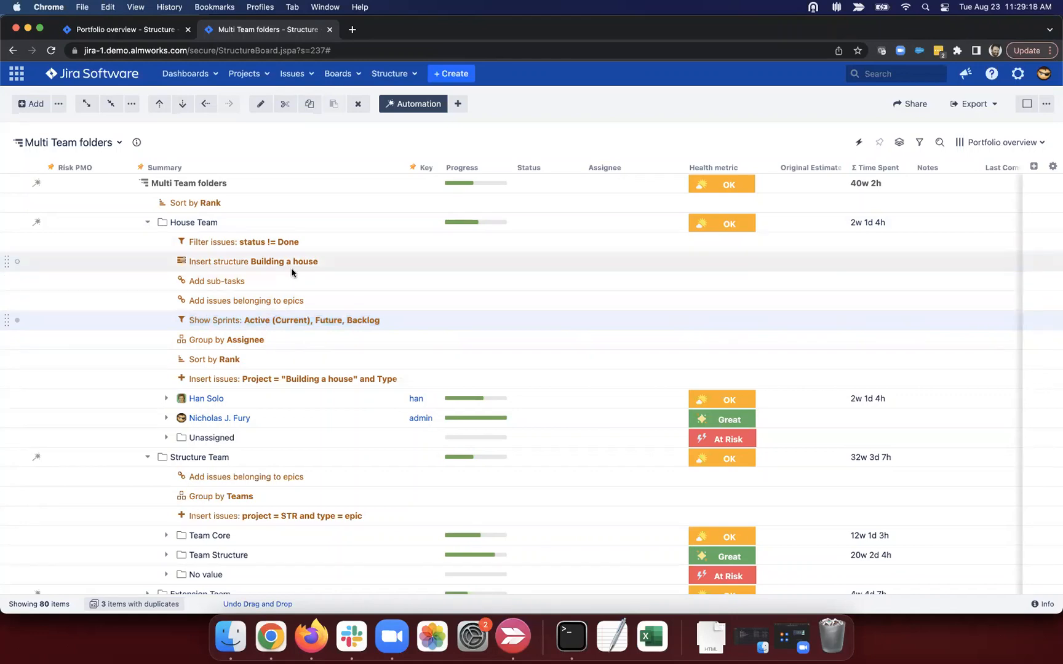
left_click(200, 241)
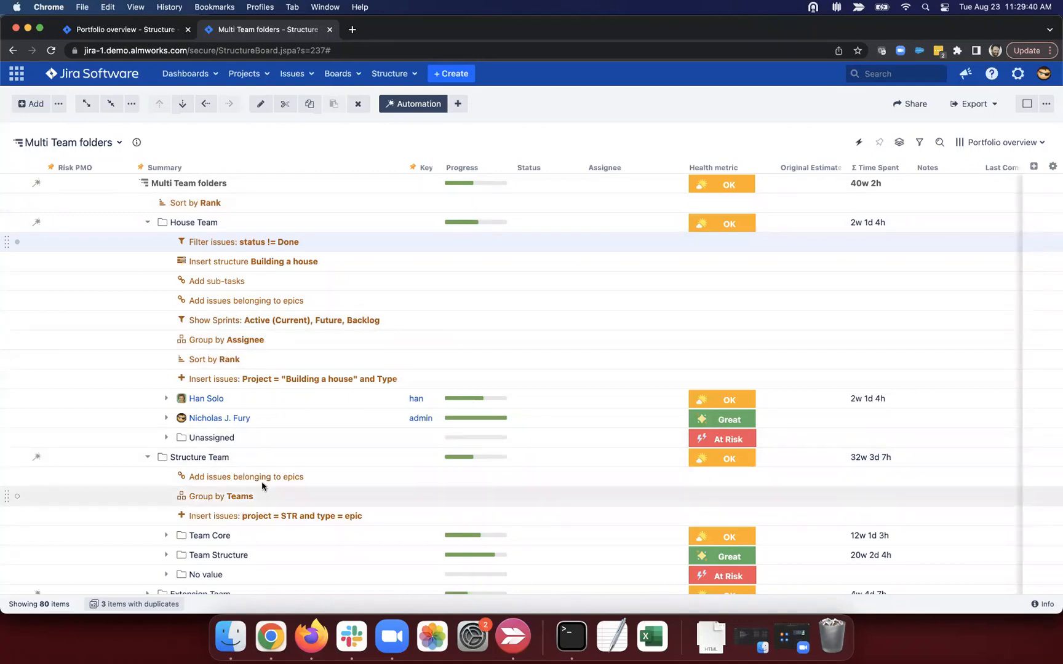
scroll(206, 478, "down", 1)
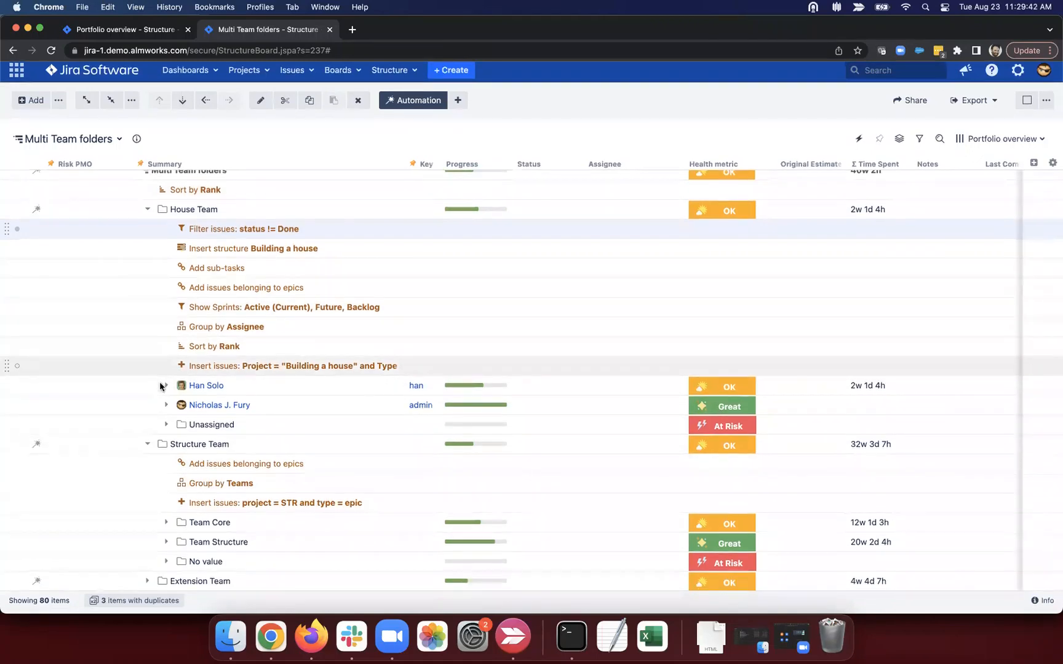
Step: Collapse House Team, expand Extension Team, and select the top-level Sort by Rank rule
left_click(147, 212)
left_click(147, 379)
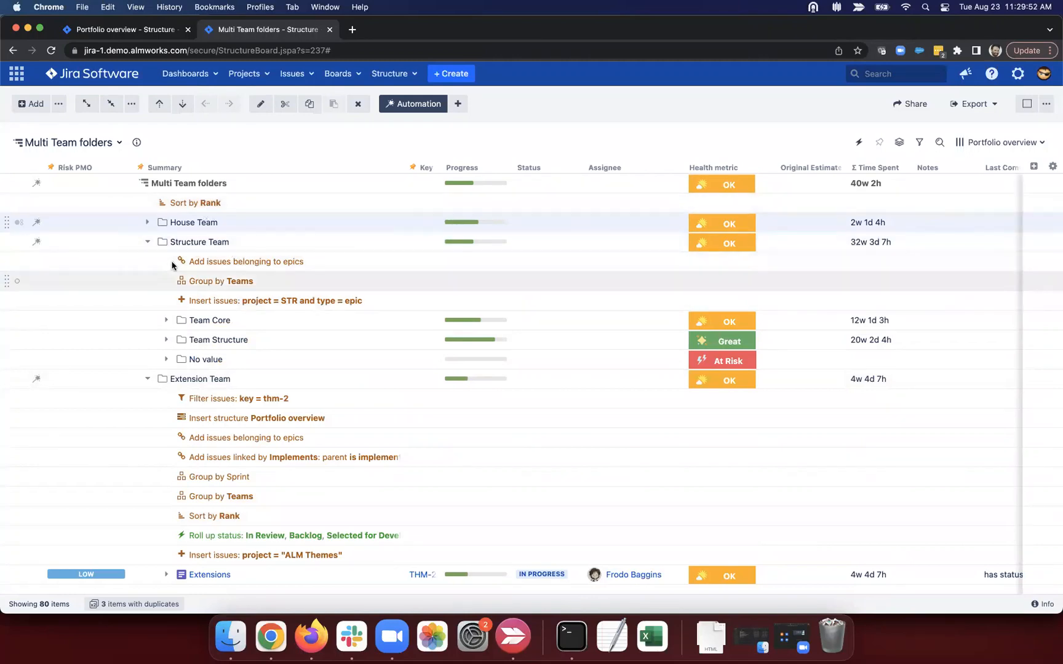
left_click(264, 204)
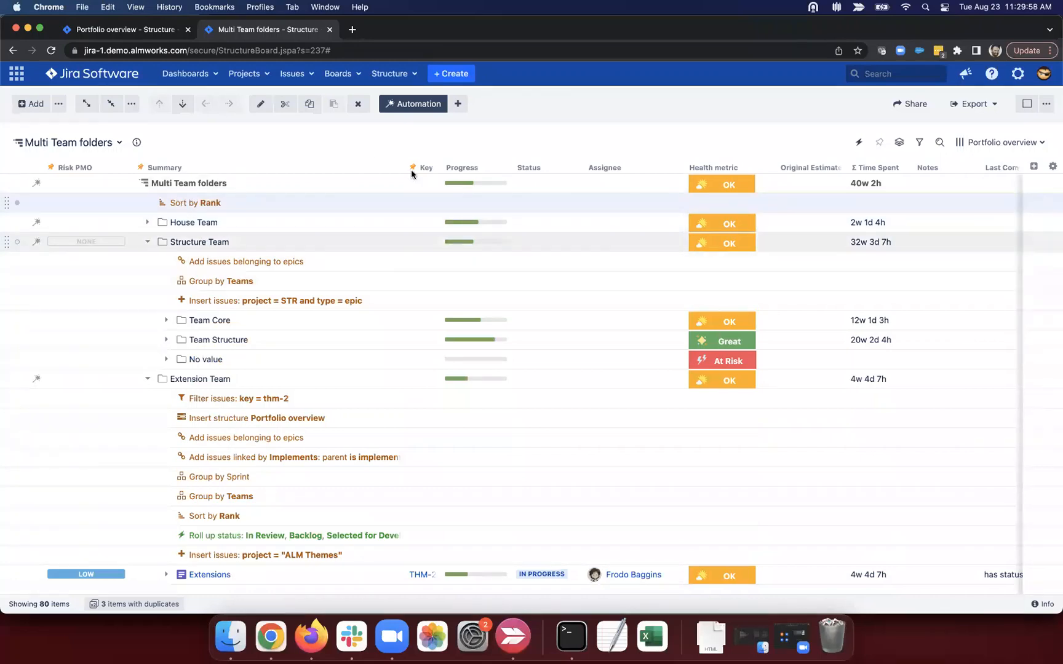
Step: Add a top-level JQL Query filter 'status != DOne' to hide Done issues
left_click(457, 103)
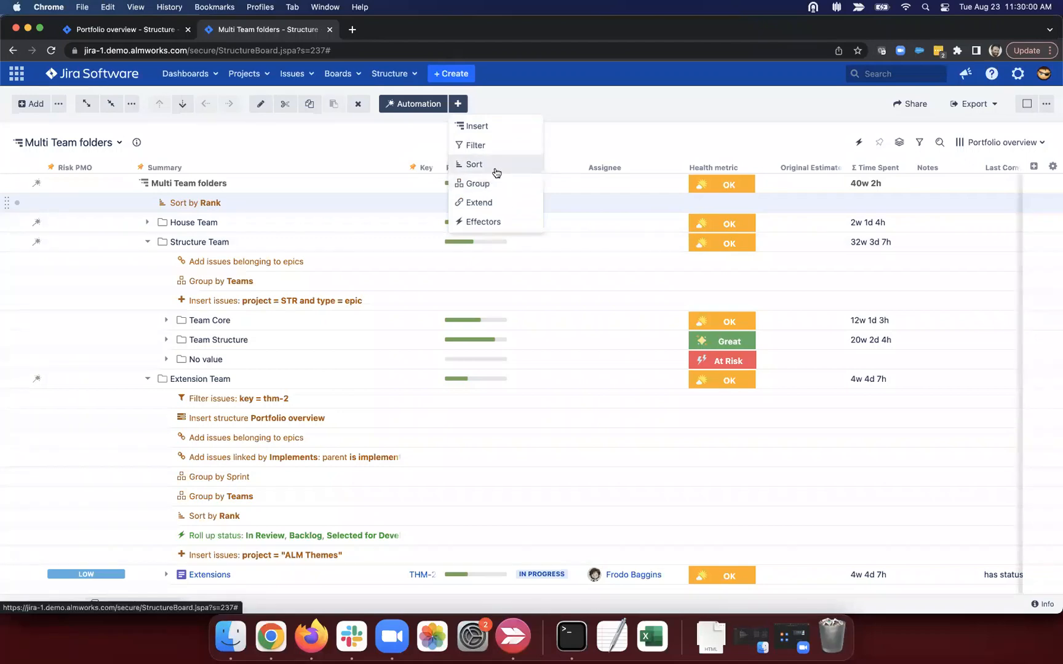
left_click(496, 147)
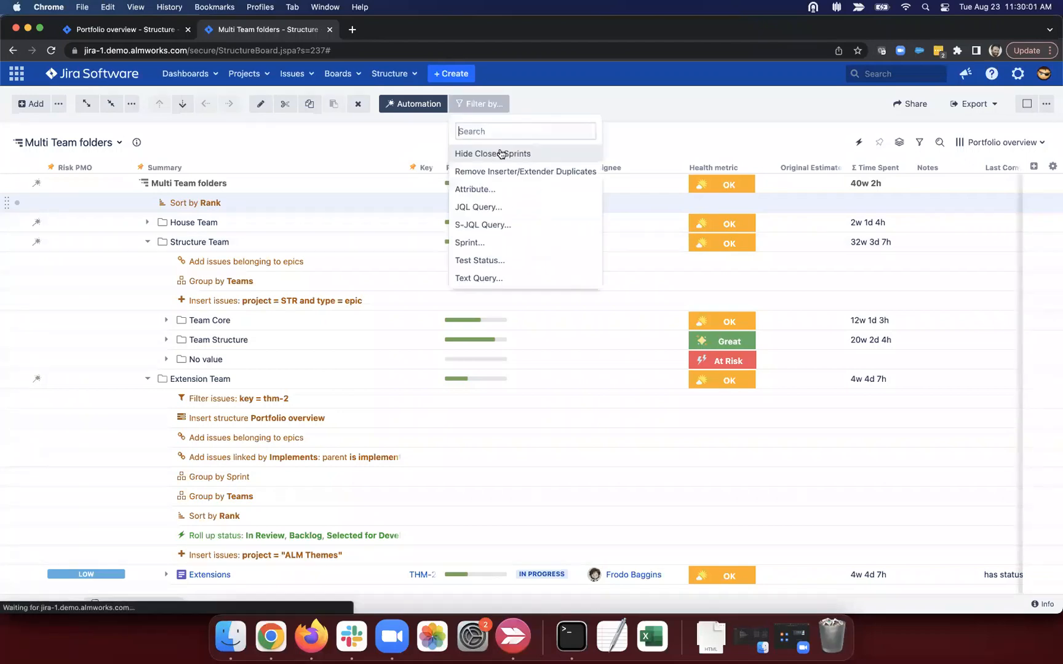
left_click(501, 207)
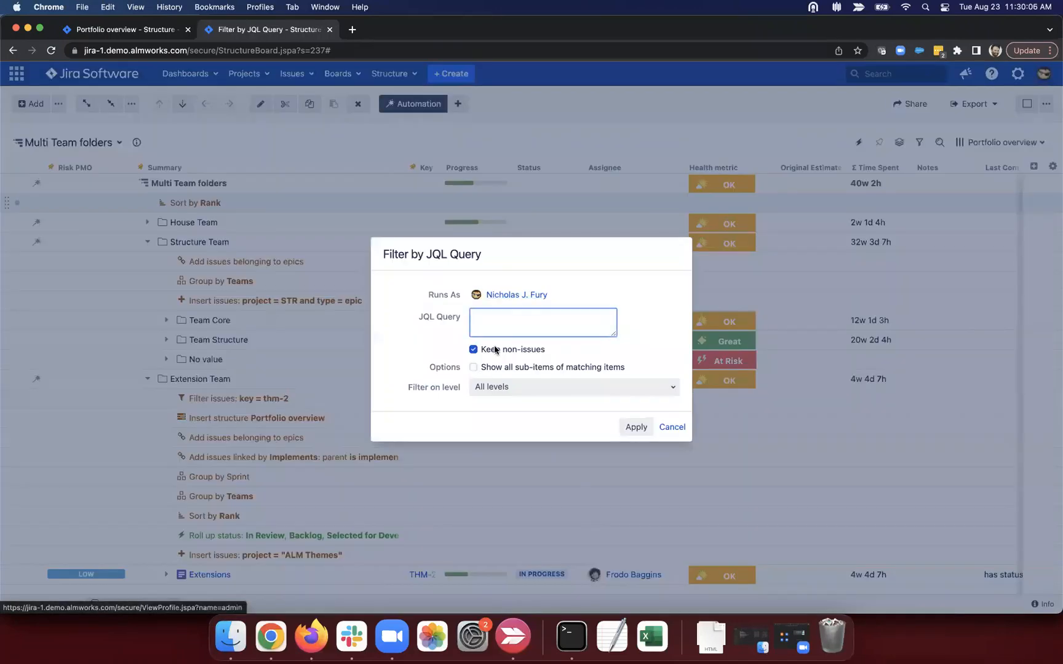
type("status ")
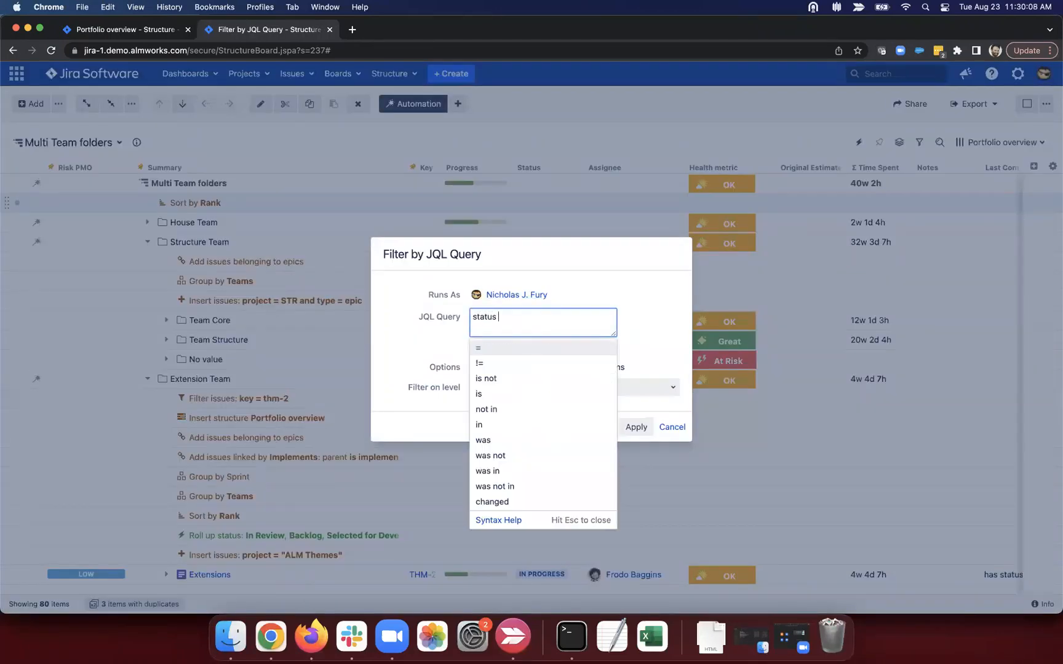
type("!= DOne")
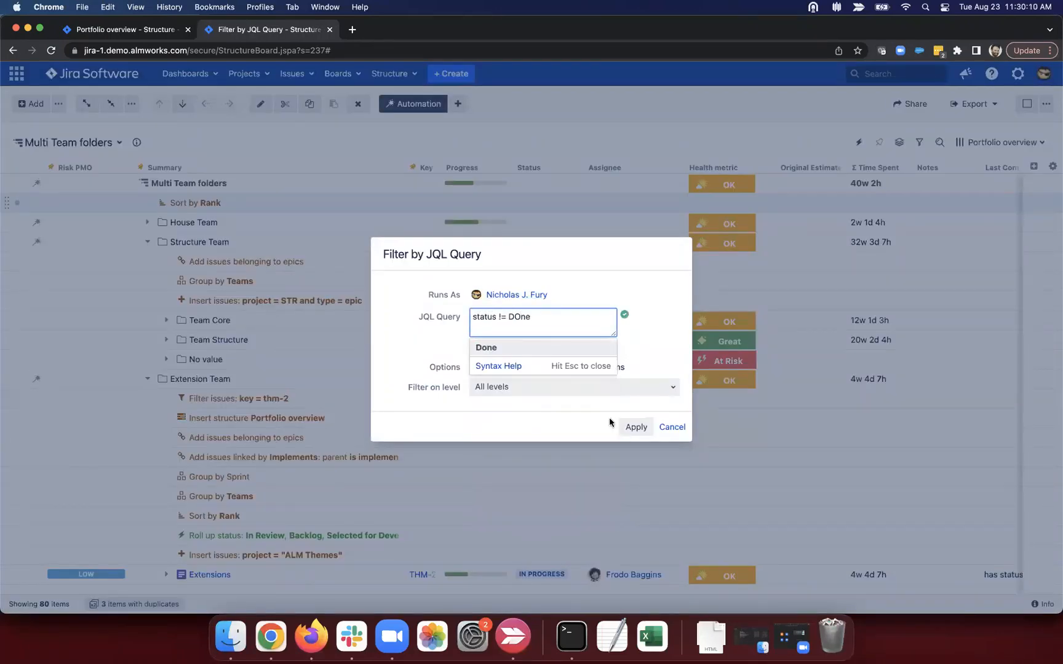
left_click(632, 427)
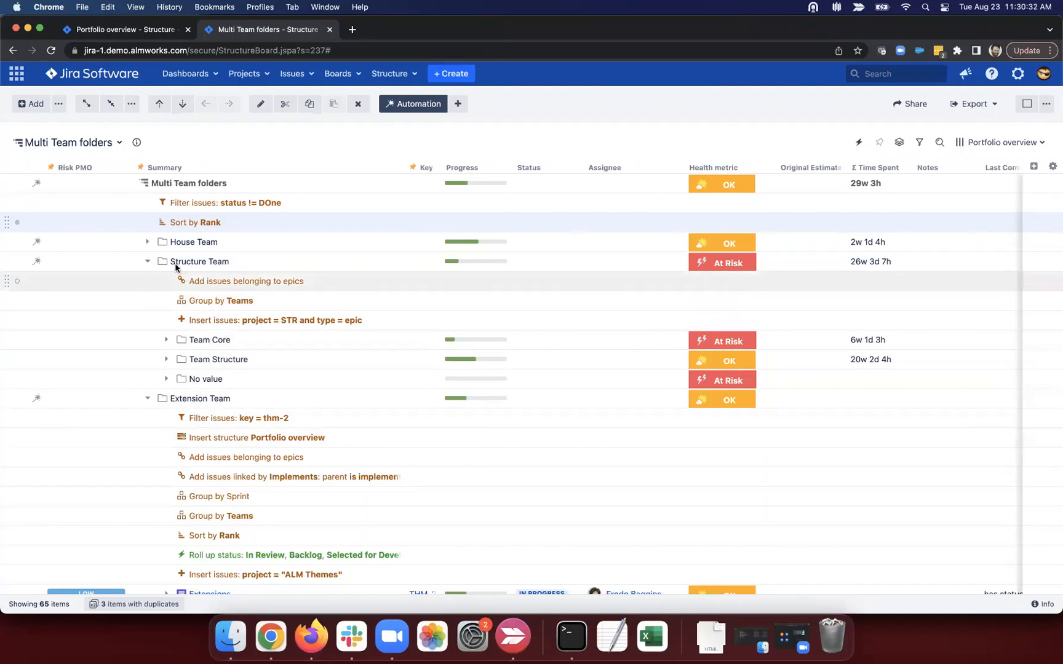
Step: Collapse Extension Team, expand all levels, and bring Structure Team's Status and Health columns into view
left_click(153, 399)
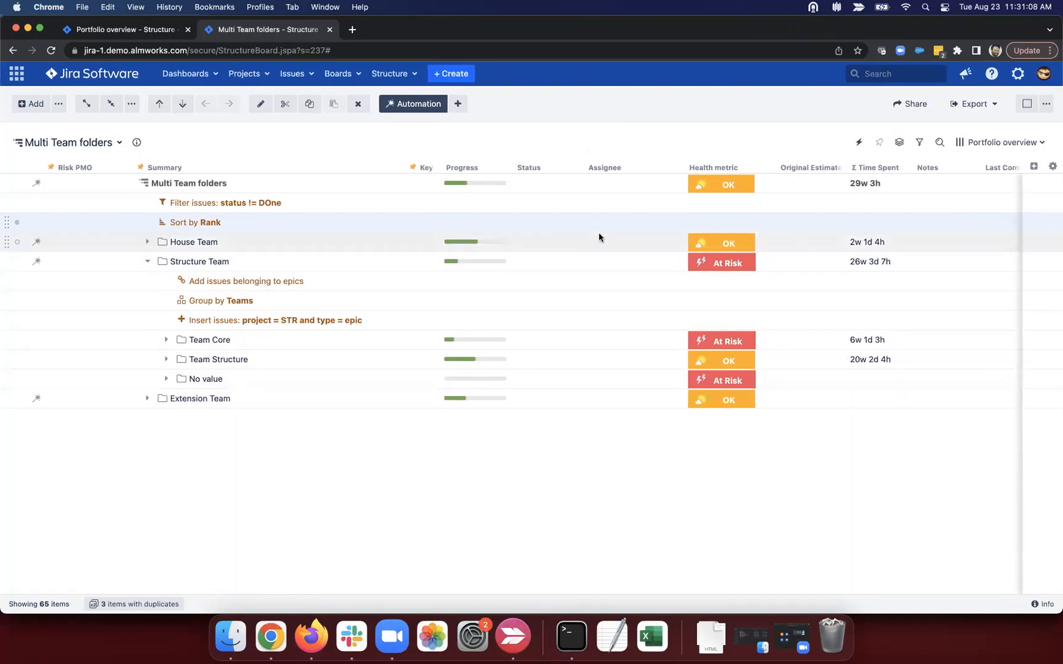
scroll(599, 238, "right", 5)
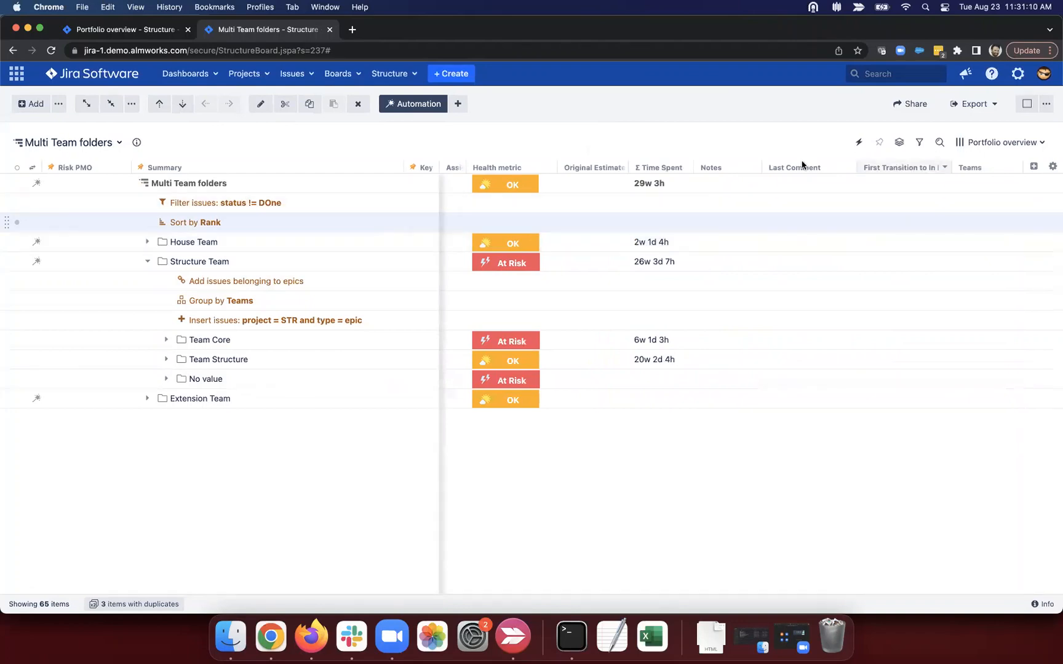
left_click(87, 103)
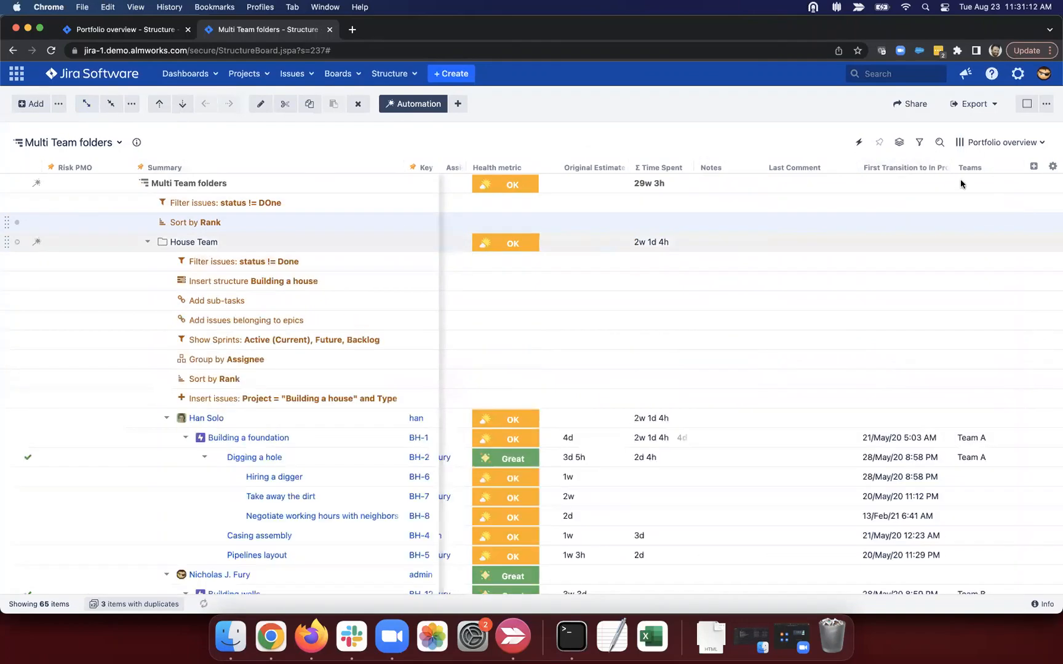
scroll(873, 317, "down", 3)
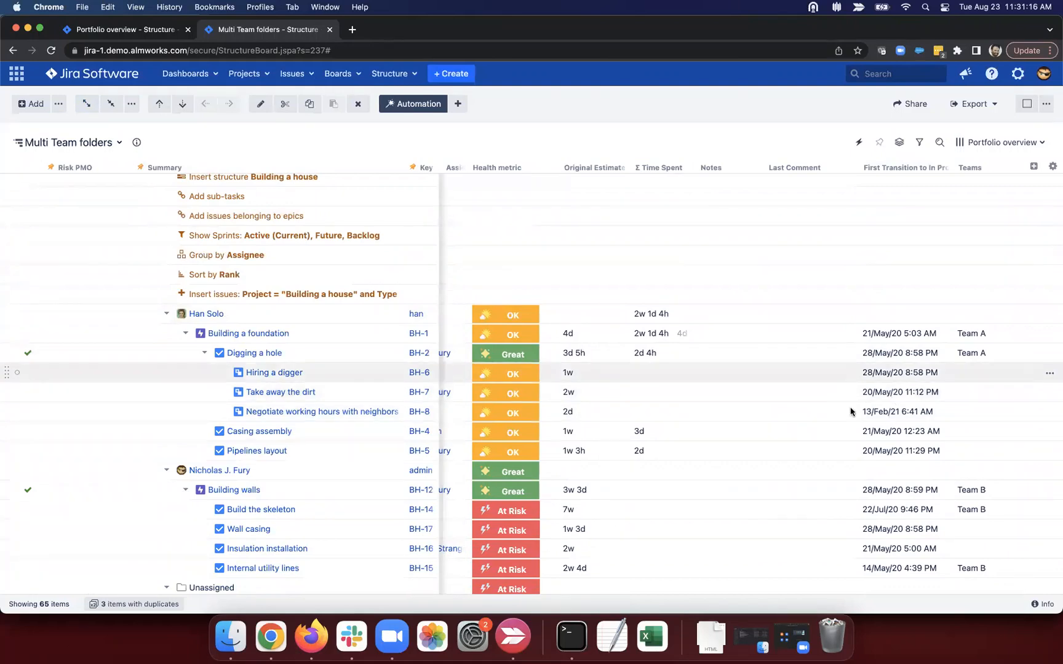
scroll(824, 471, "left", 5)
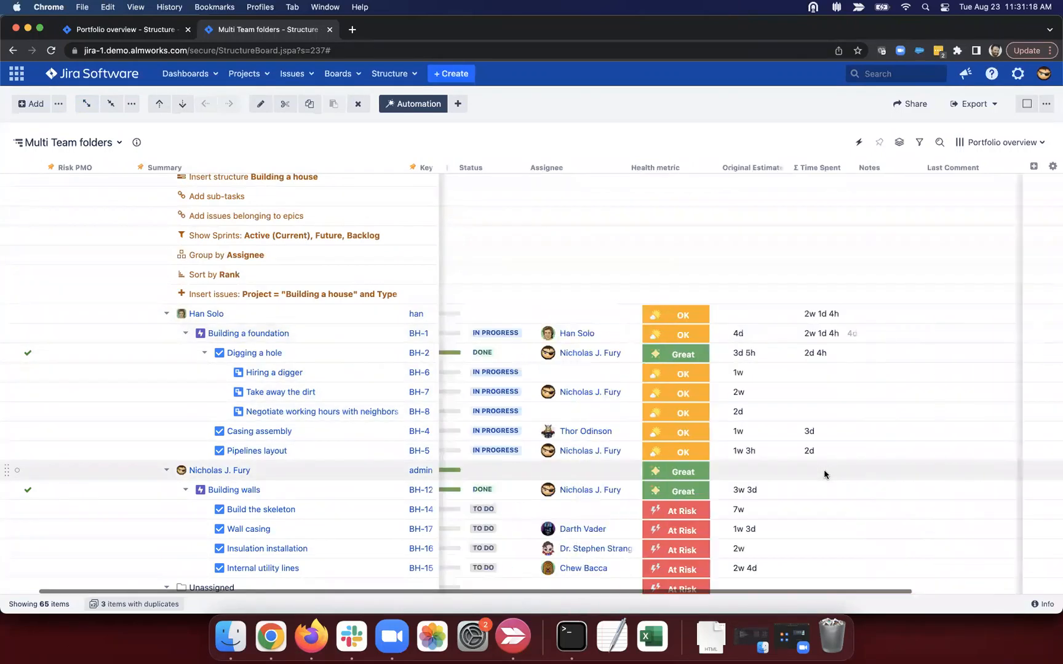
scroll(824, 471, "left", 1)
scroll(542, 431, "right", 1)
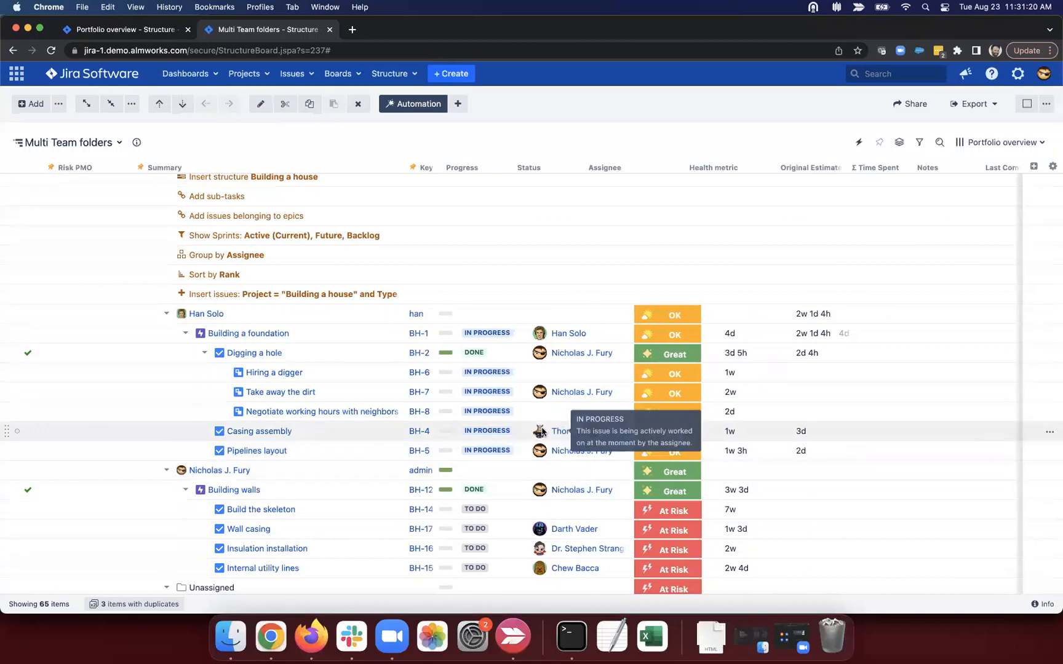
scroll(541, 432, "right", 5)
scroll(634, 451, "down", 4)
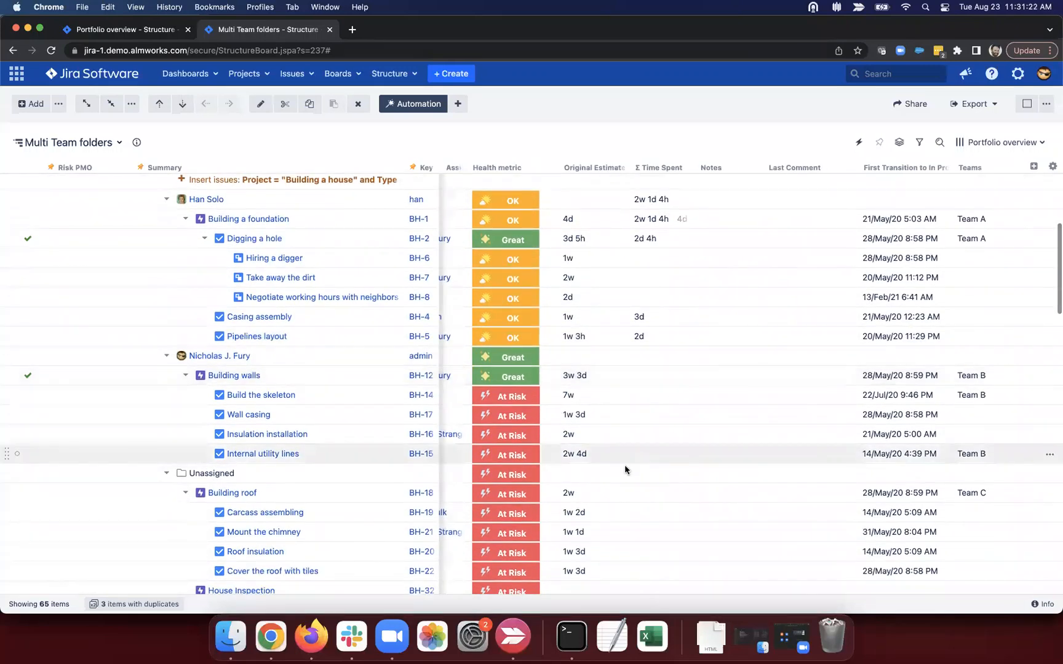
scroll(640, 476, "down", 12)
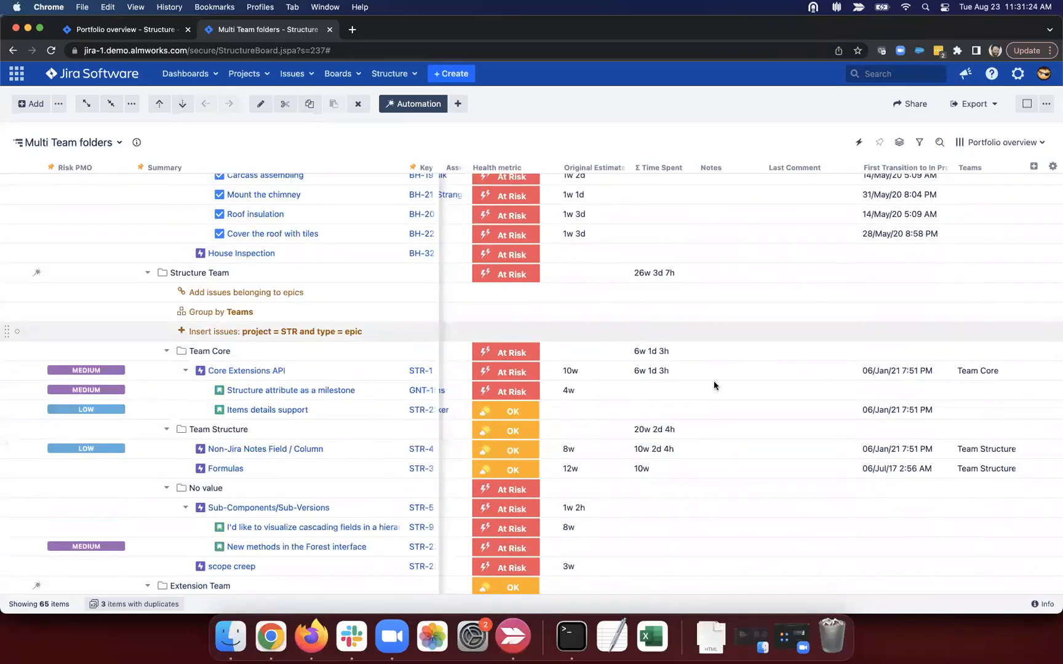
scroll(623, 391, "left", 5)
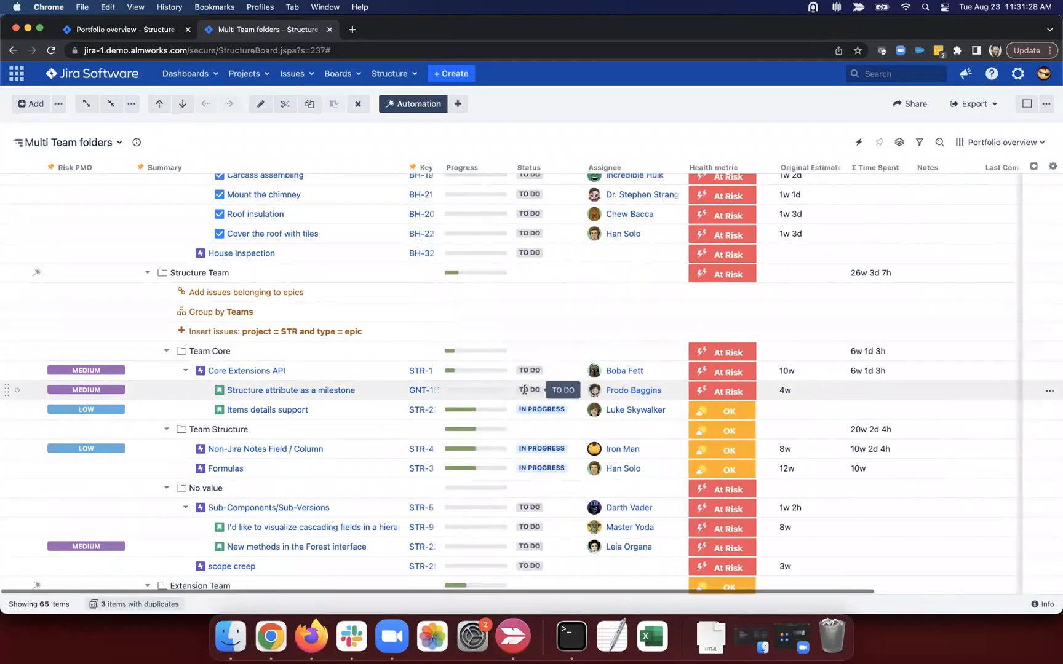
Step: Set 'Structure attribute as a milestone' to In Progress and select its 23/Aug/22 11:31 AM first transition date
left_click(539, 392)
left_click(539, 394)
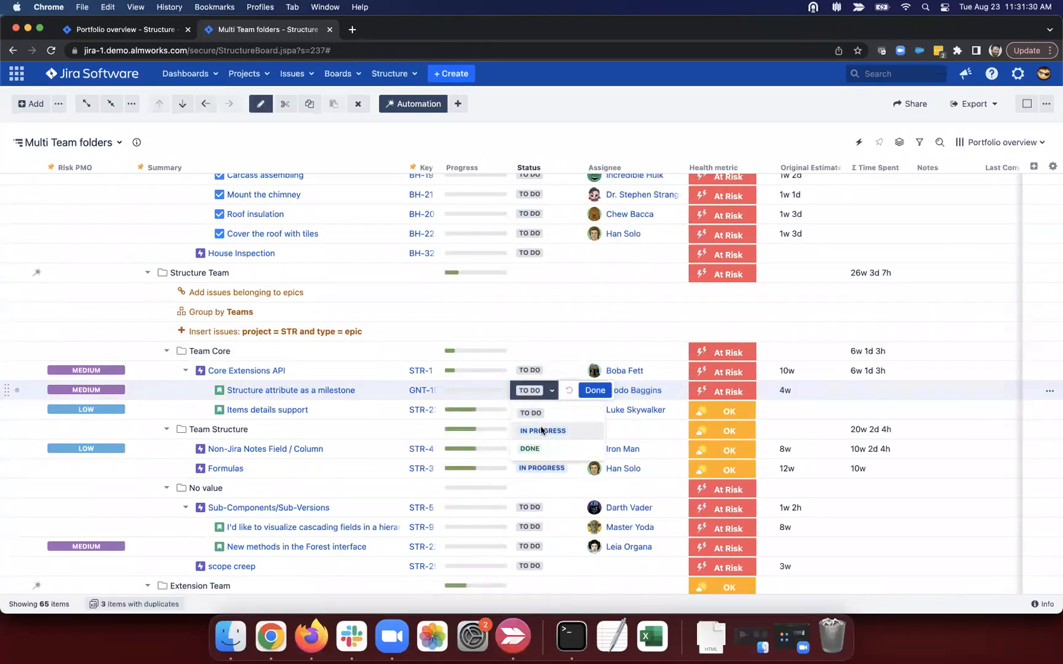
left_click(543, 431)
scroll(573, 391, "right", 6)
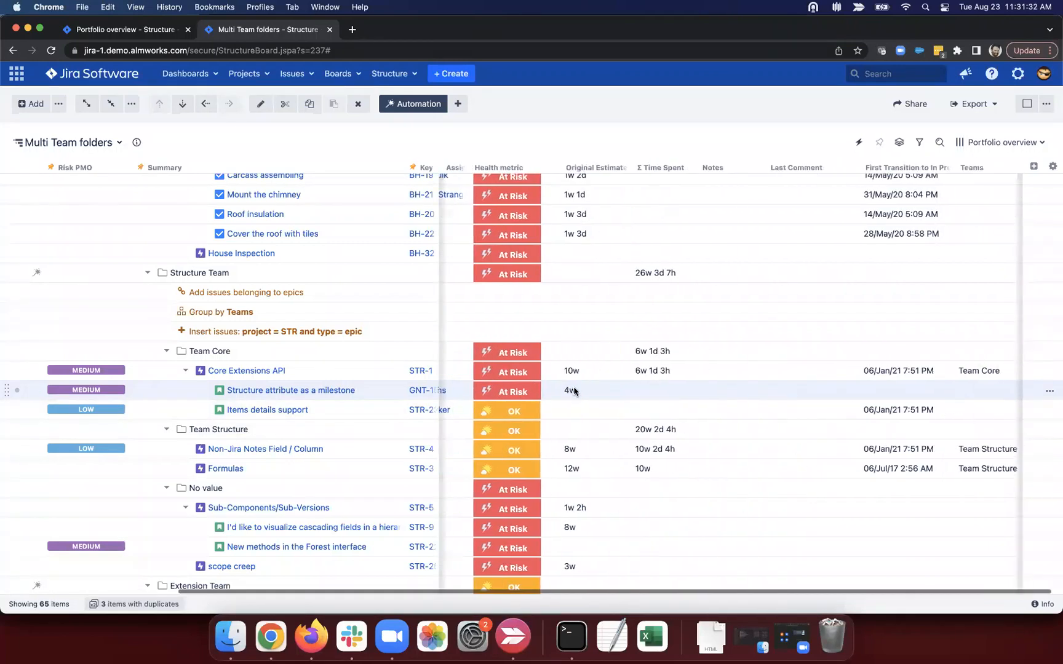
left_click_drag(862, 390, 951, 391)
left_click(949, 390)
triple_click(937, 392)
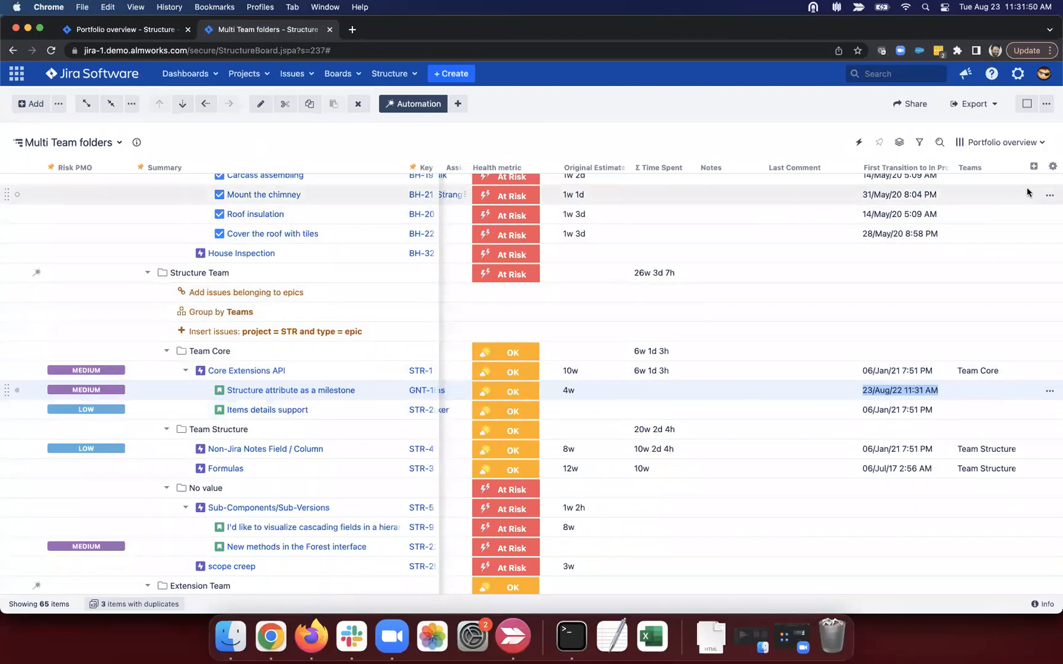
Step: Add a Formula column to the structure by searching 'form' in the column list
left_click(1033, 166)
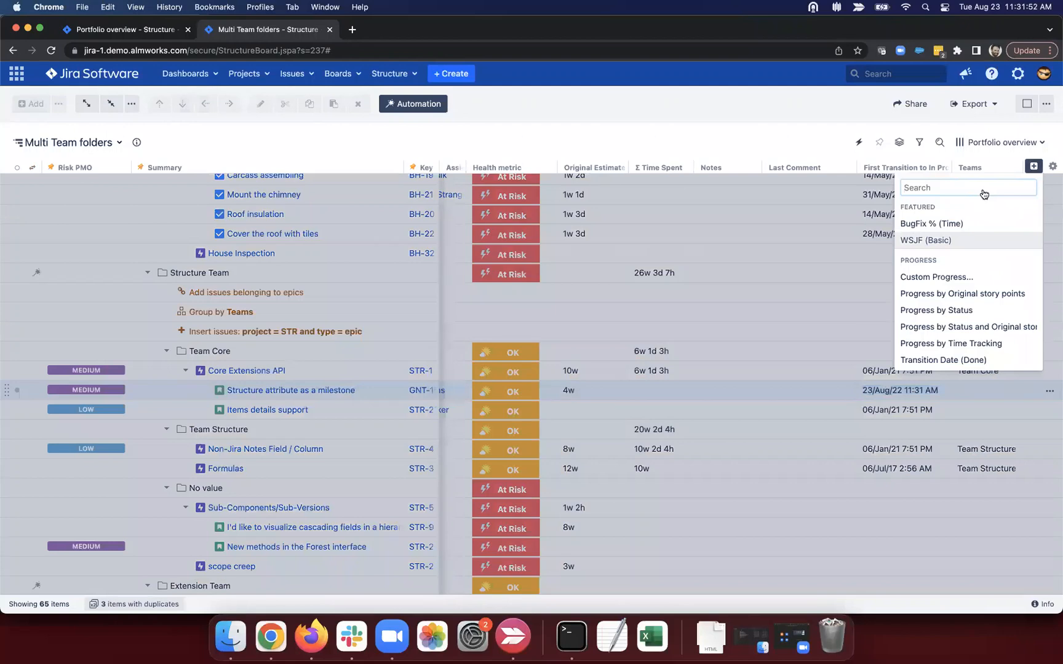
left_click(845, 145)
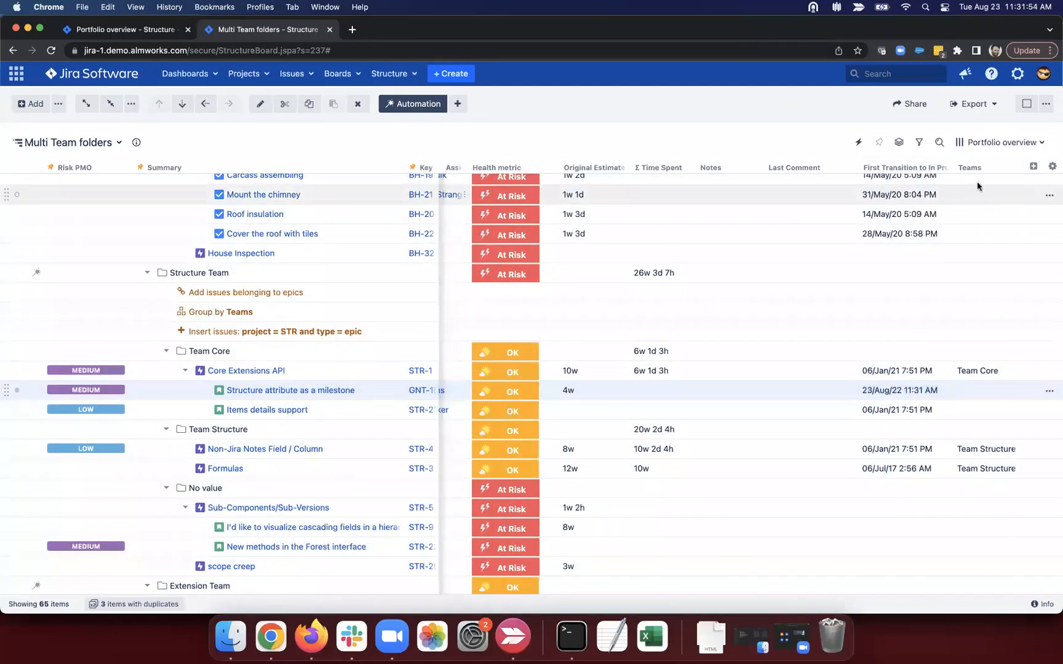
left_click(1032, 167)
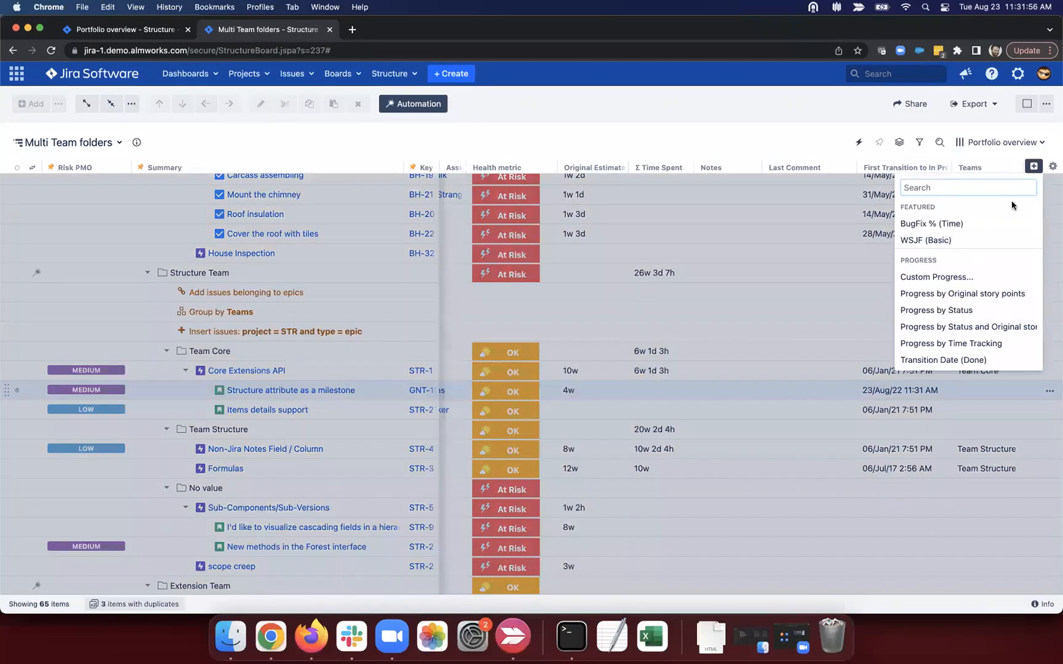
type("form")
left_click(992, 209)
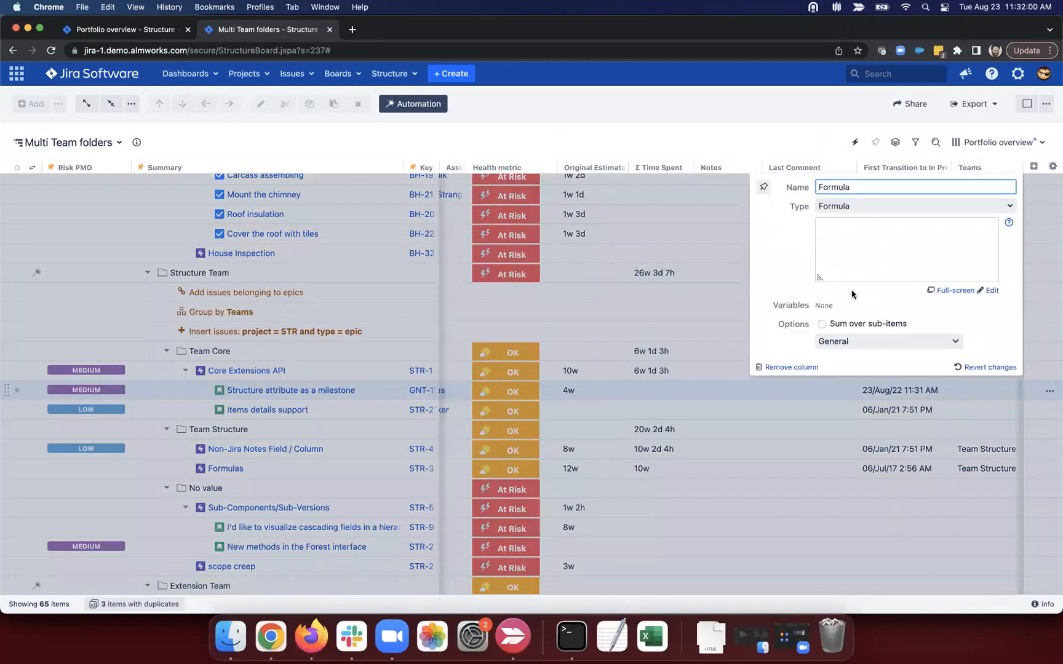
left_click(880, 258)
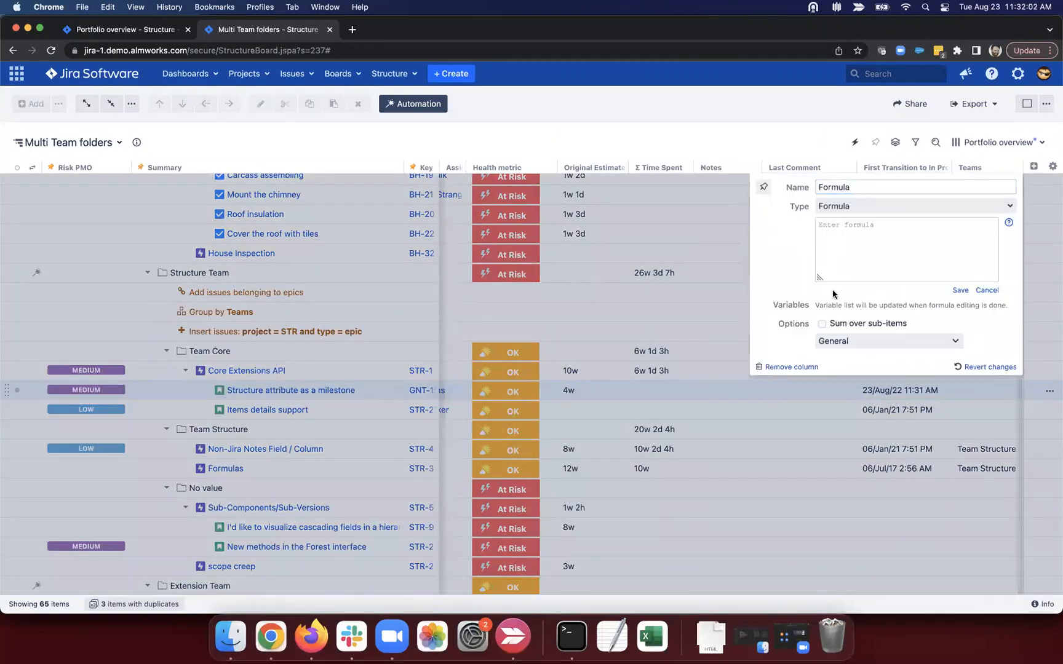
left_click(985, 292)
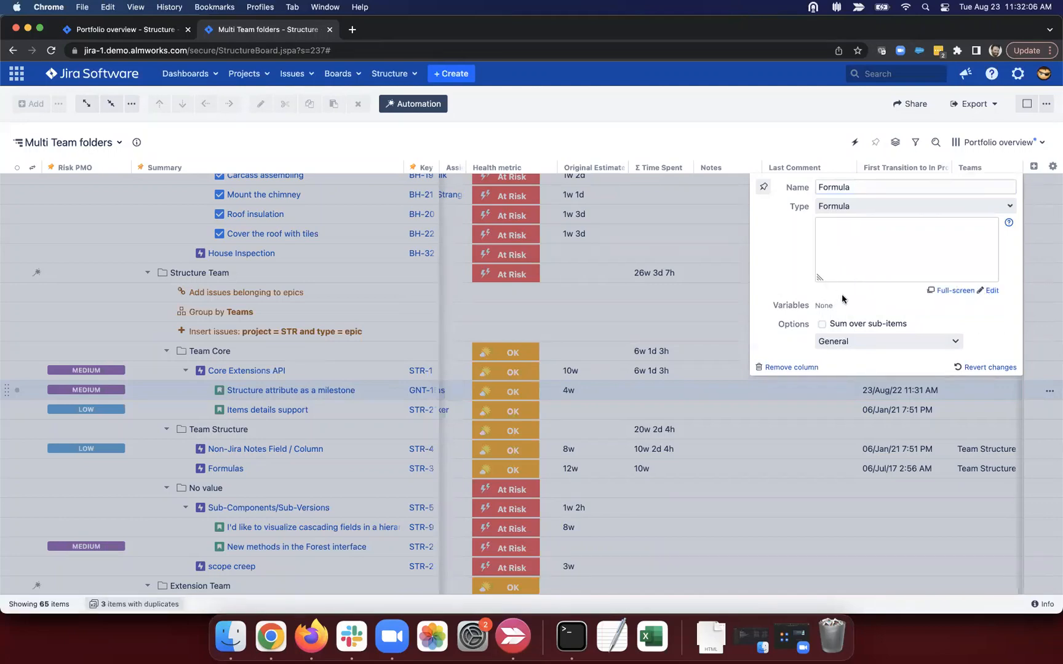
left_click(982, 384)
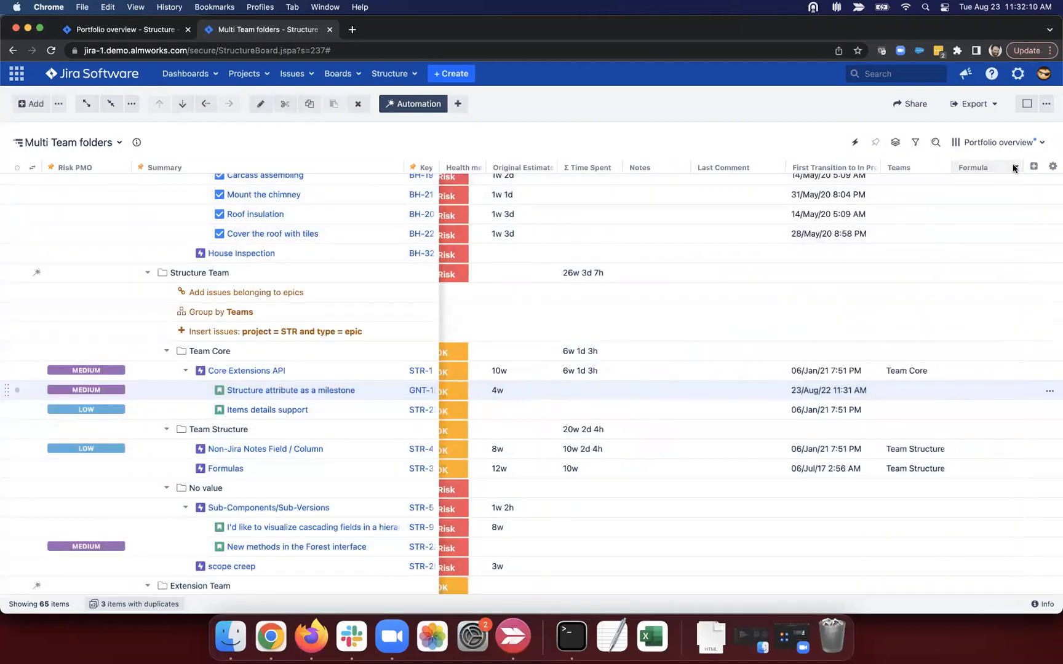
Step: Reopen the Formula column's settings and place the cursor in the empty formula box
left_click(1016, 167)
left_click(775, 289)
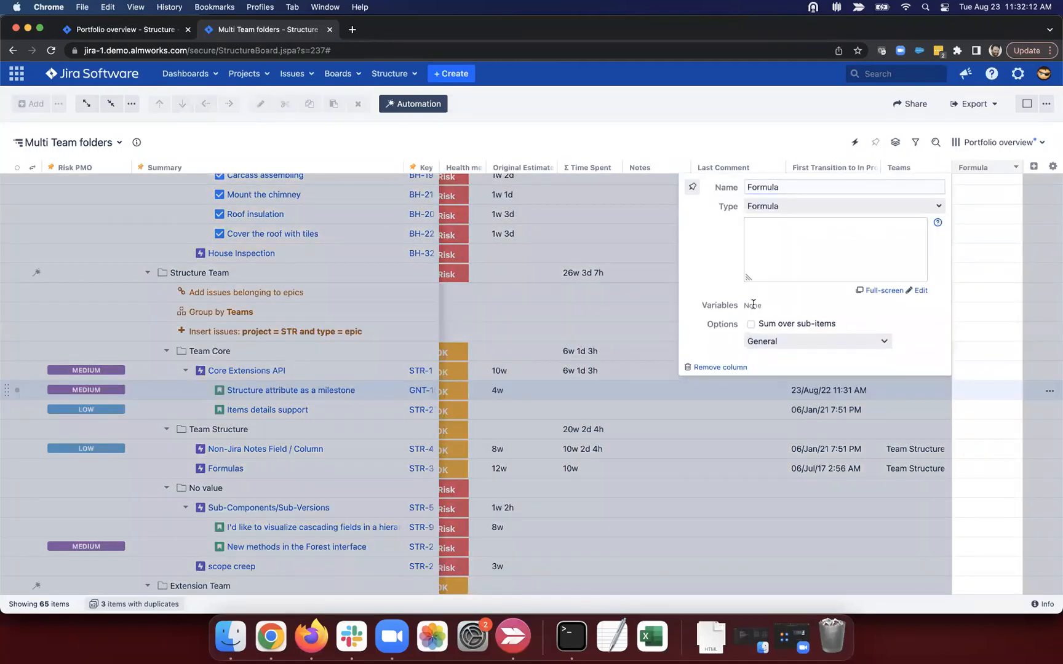
left_click(794, 251)
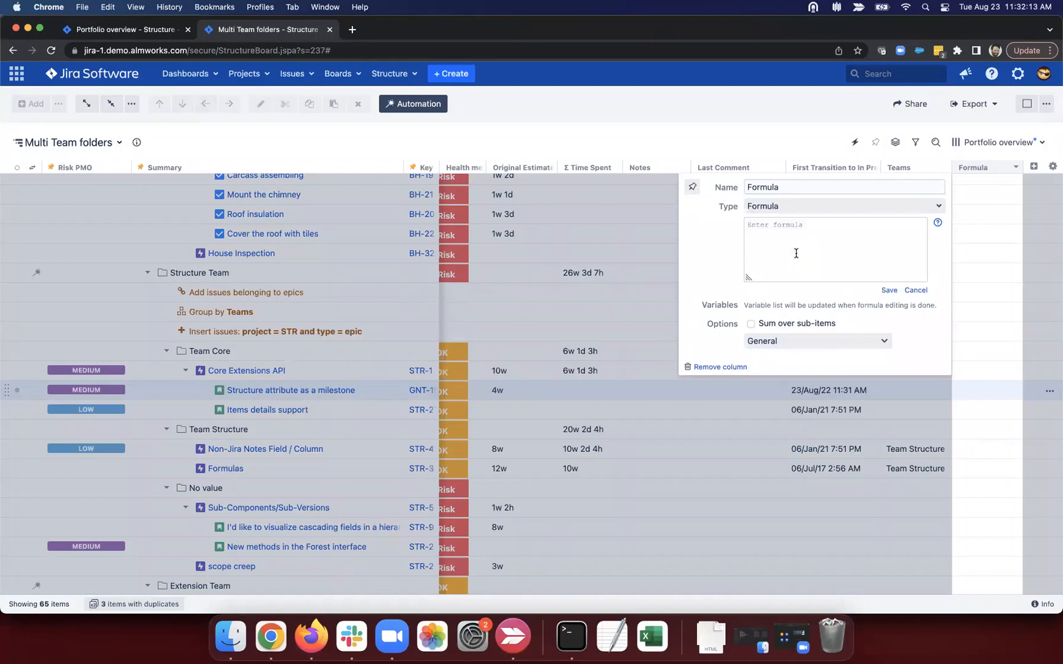
left_click(892, 291)
left_click(986, 216)
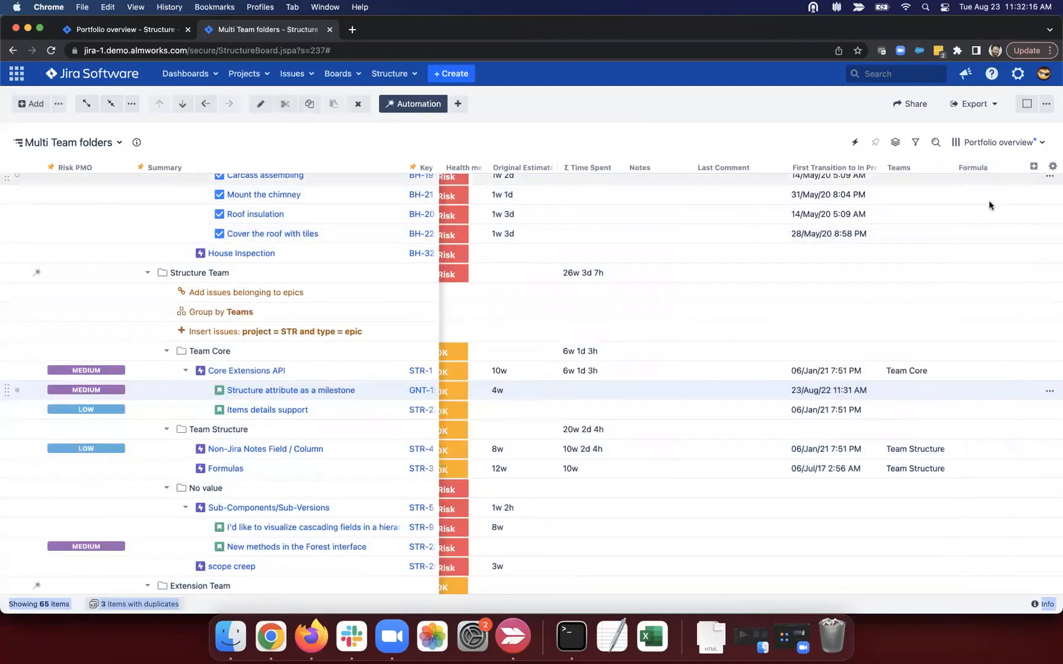
left_click(1033, 166)
left_click(885, 158)
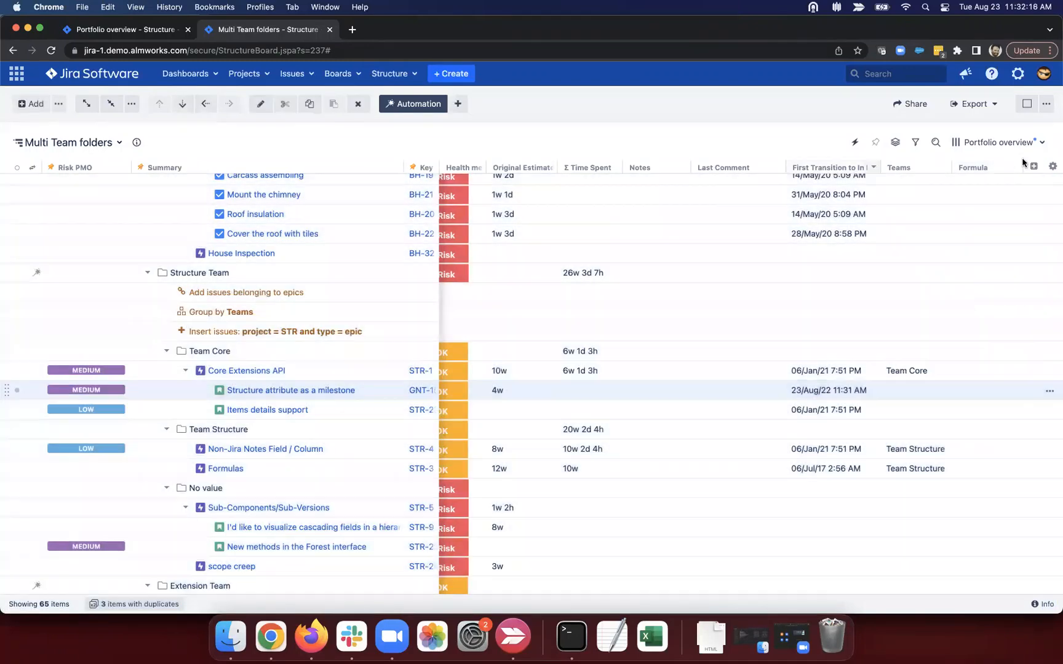
left_click(1016, 166)
left_click(760, 251)
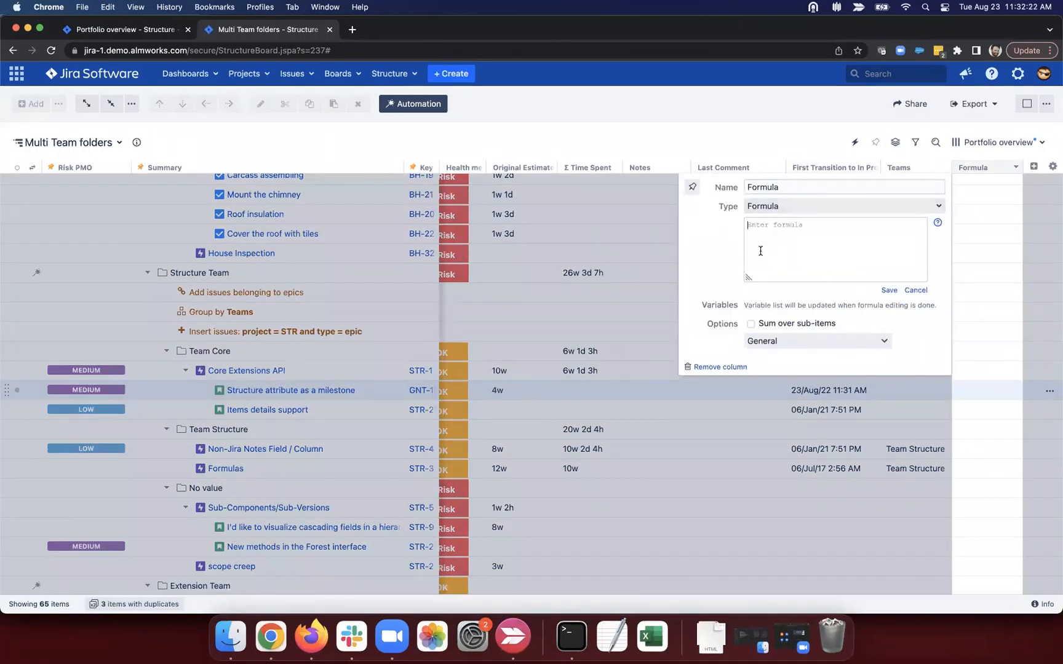
Step: Enter DAYS_BETWEEN(first_transition, latest_transition) in an enlarged formula box, highlighting its function and arguments
type("D")
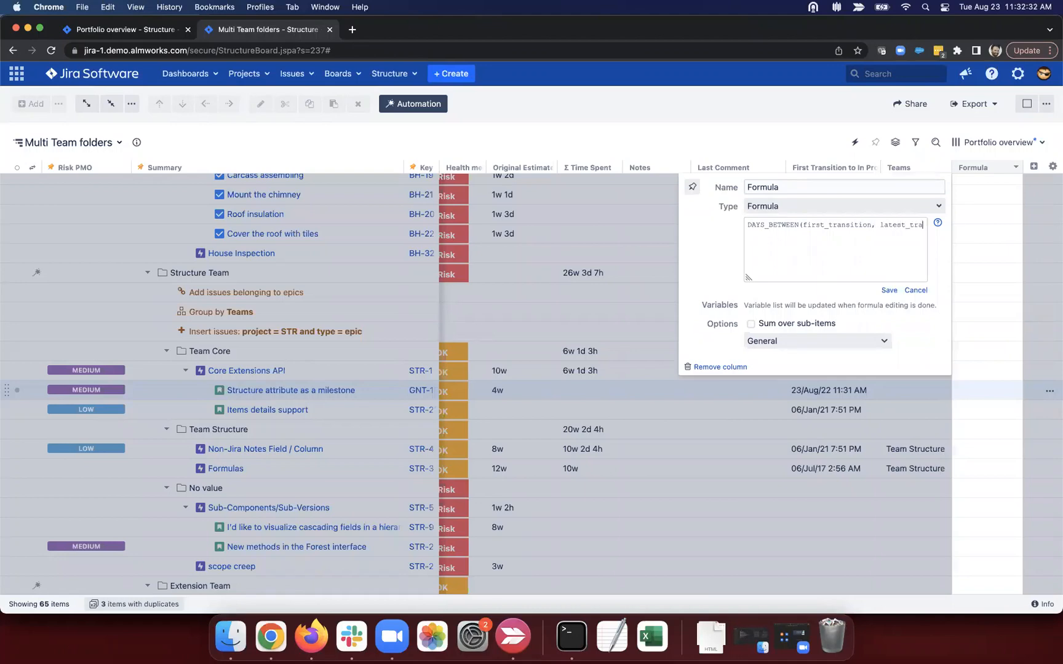
type("nsition)")
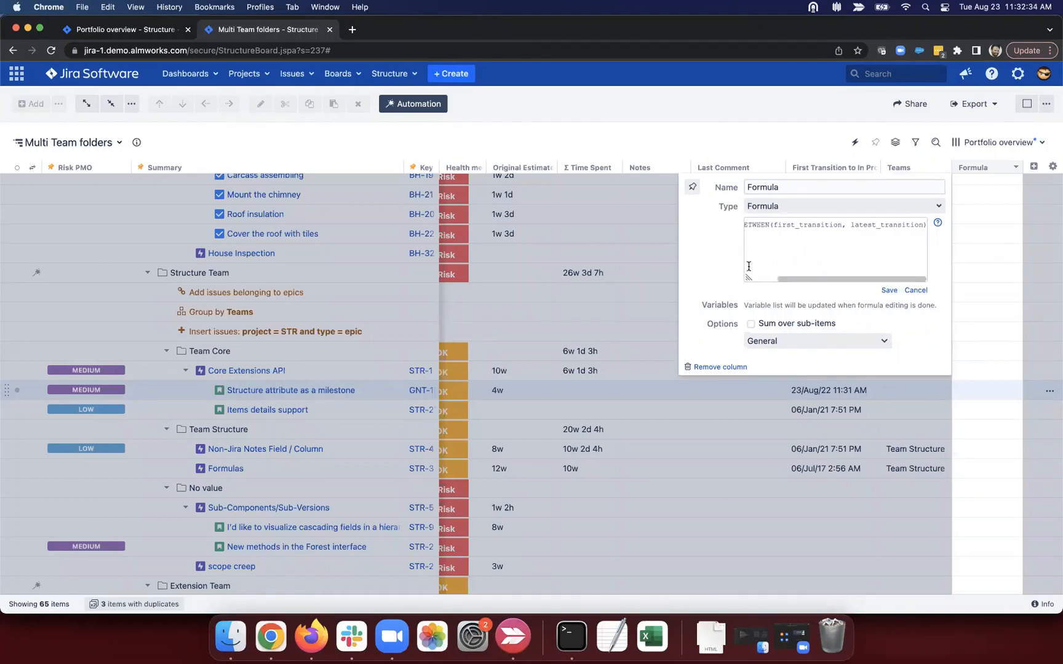
left_click_drag(708, 300, 478, 465)
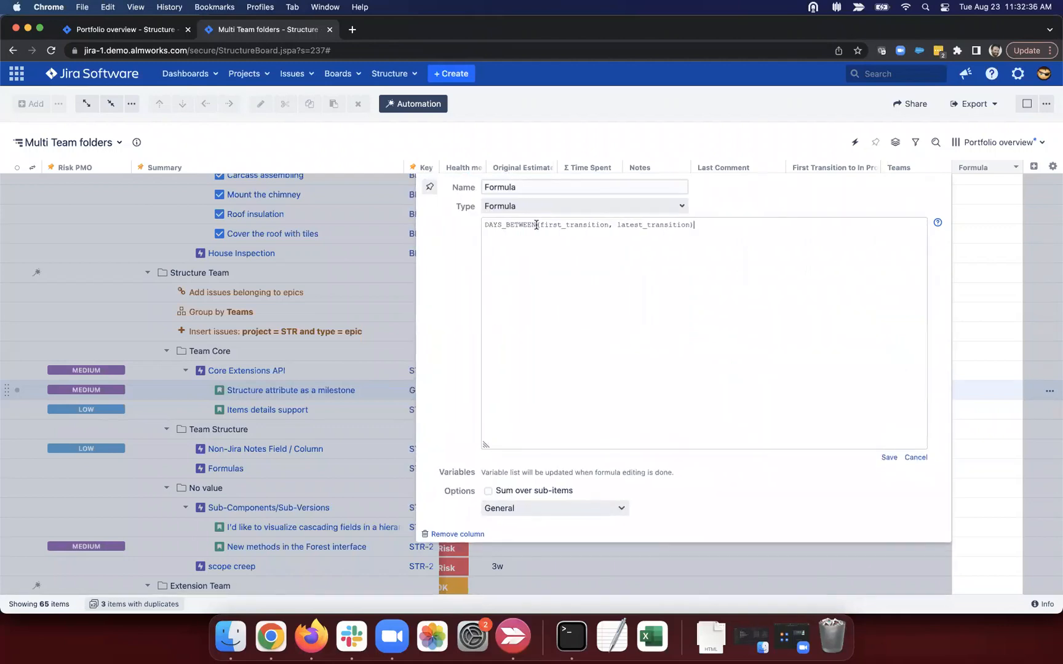
left_click_drag(484, 225, 647, 224)
left_click(668, 223)
left_click_drag(544, 224, 703, 225)
left_click(693, 227)
Step: Save the formula and map first_transition to First Transition to In Progress
left_click(889, 456)
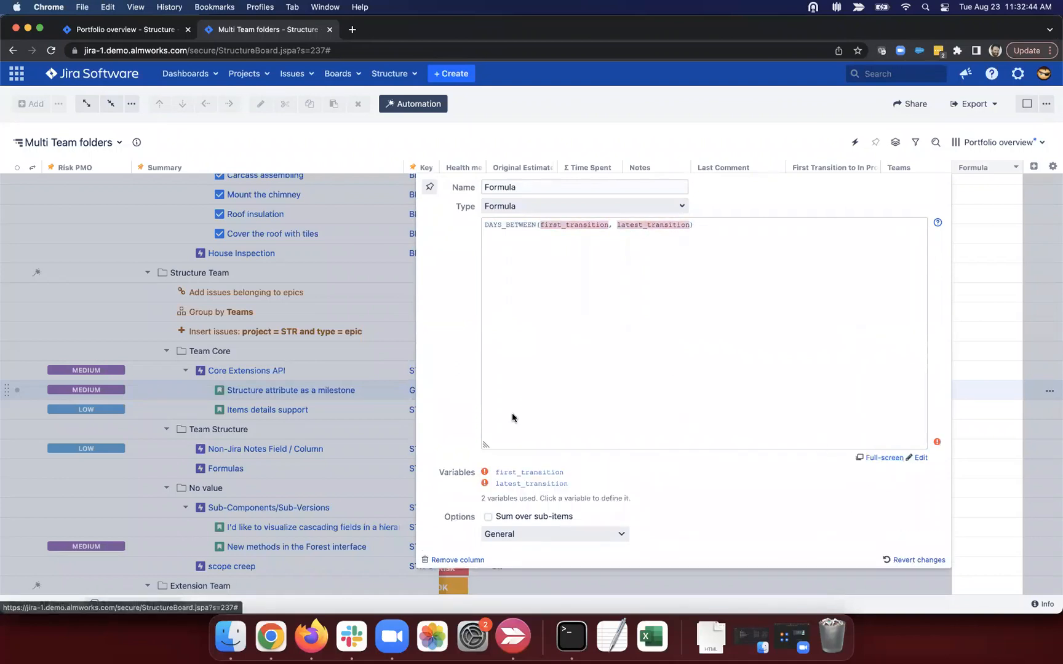
left_click(533, 474)
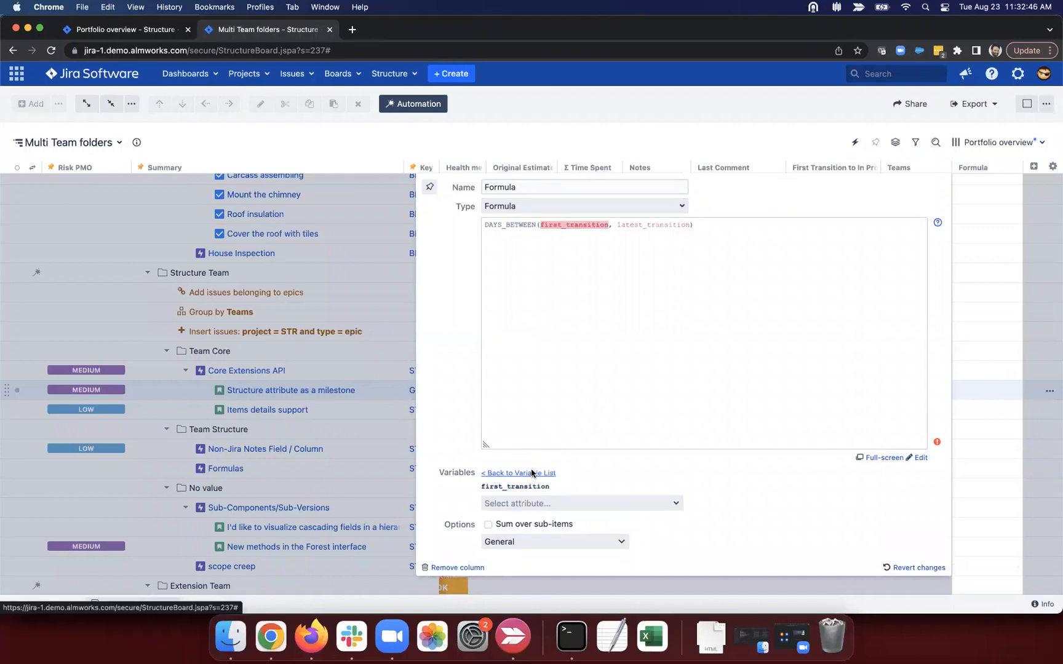
left_click(577, 503)
type("fir")
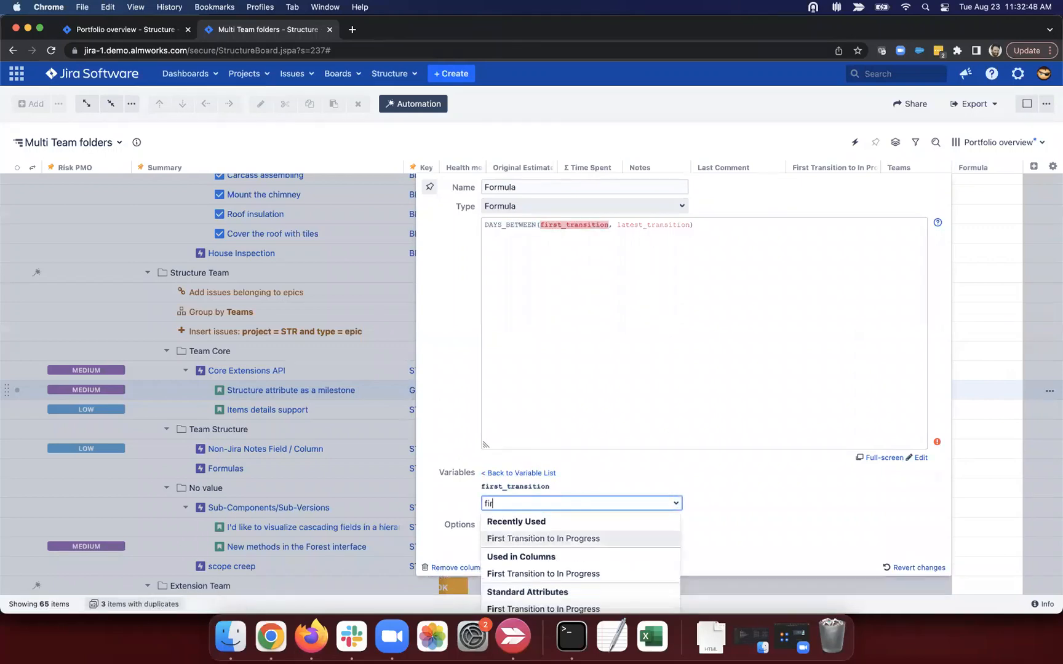
left_click(578, 539)
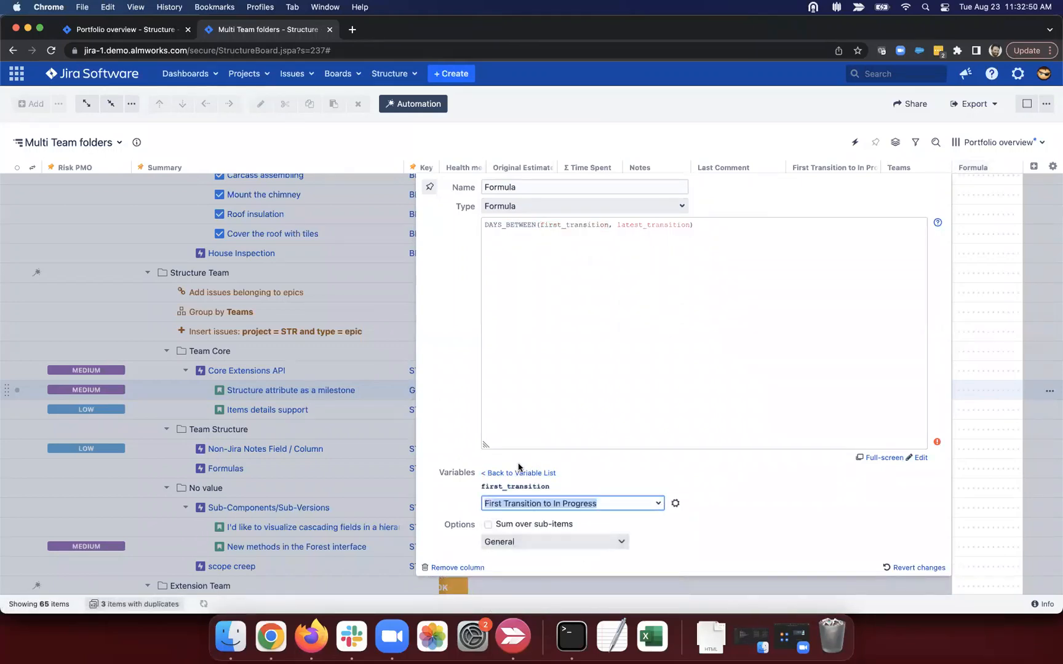
Step: Map latest_transition to Latest Transition to Done and save the completed formula
left_click(521, 472)
left_click(542, 487)
left_click(541, 503)
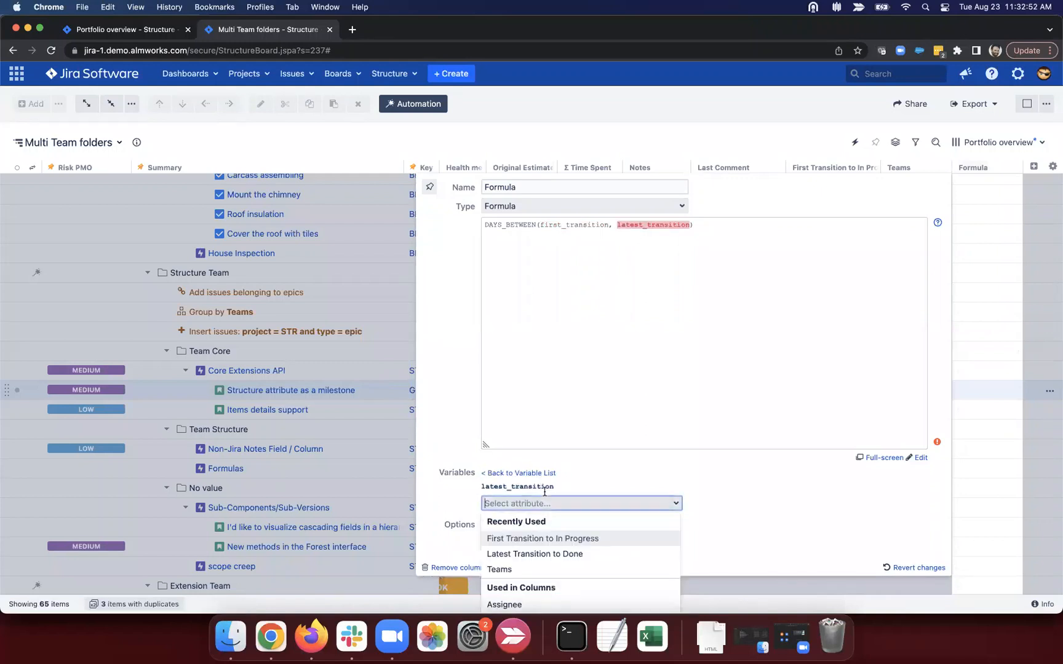
type("late")
left_click(541, 539)
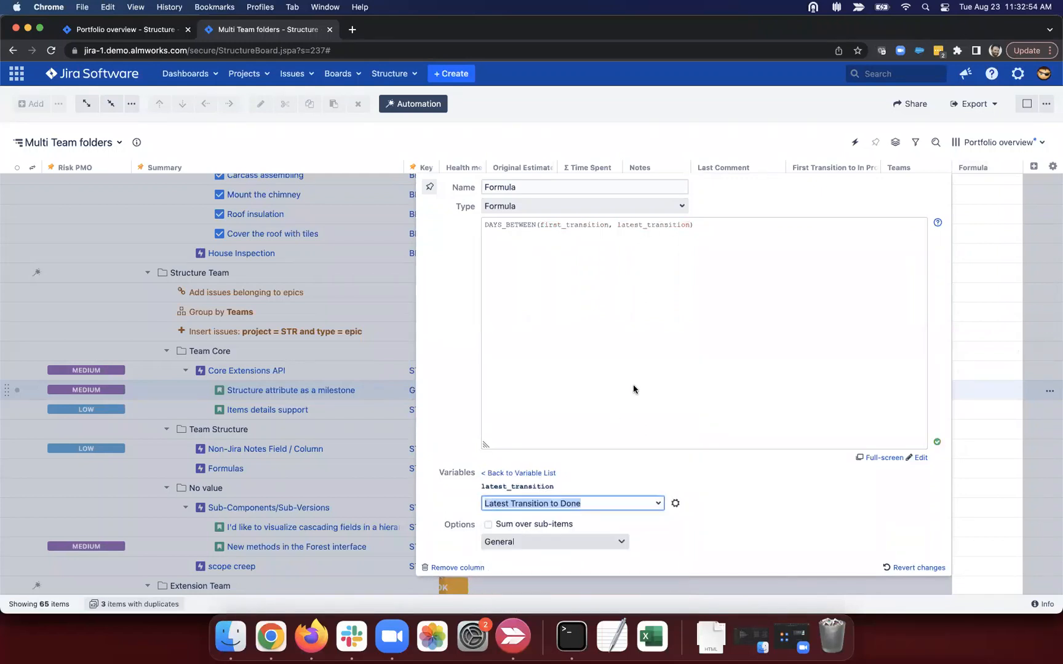
left_click(784, 448)
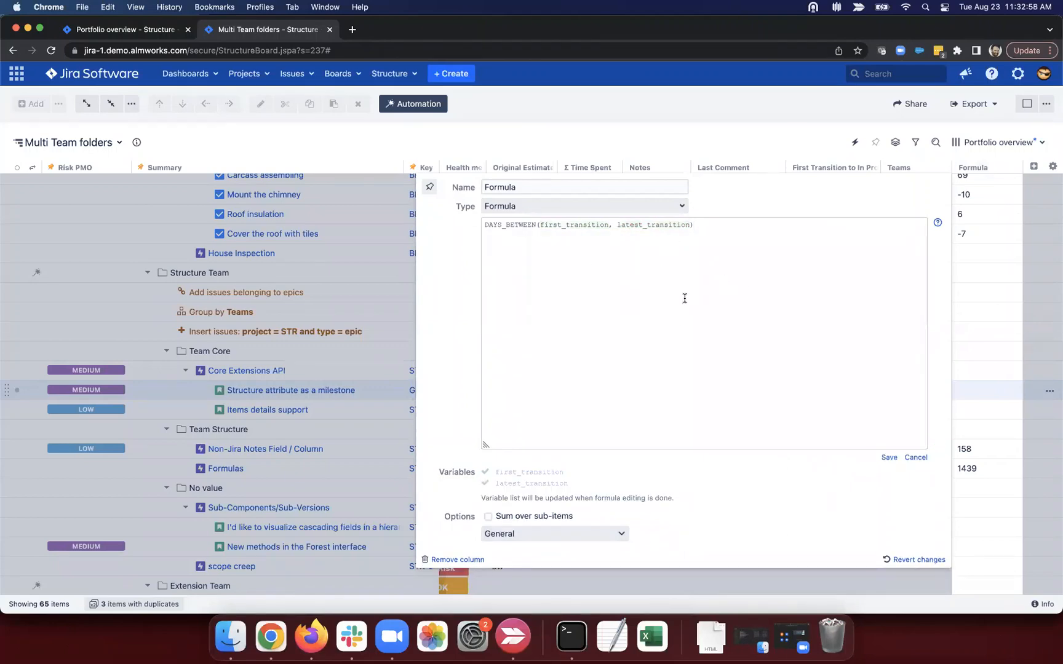
left_click(887, 457)
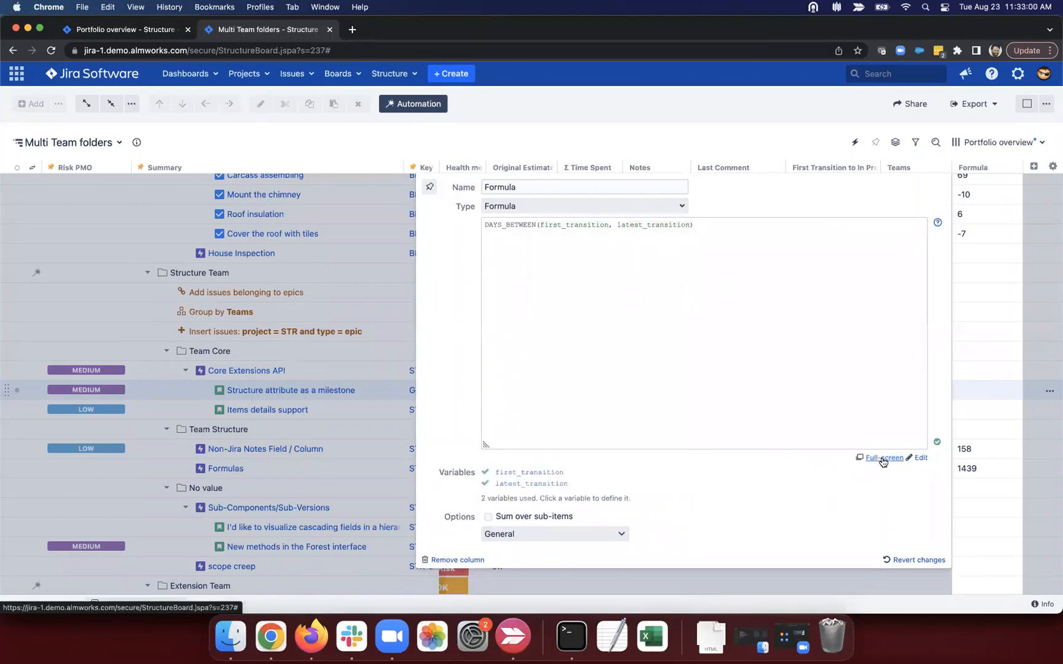
Step: Close the Formula settings and scroll the Multi Team folders rows to review the day counts
left_click(976, 363)
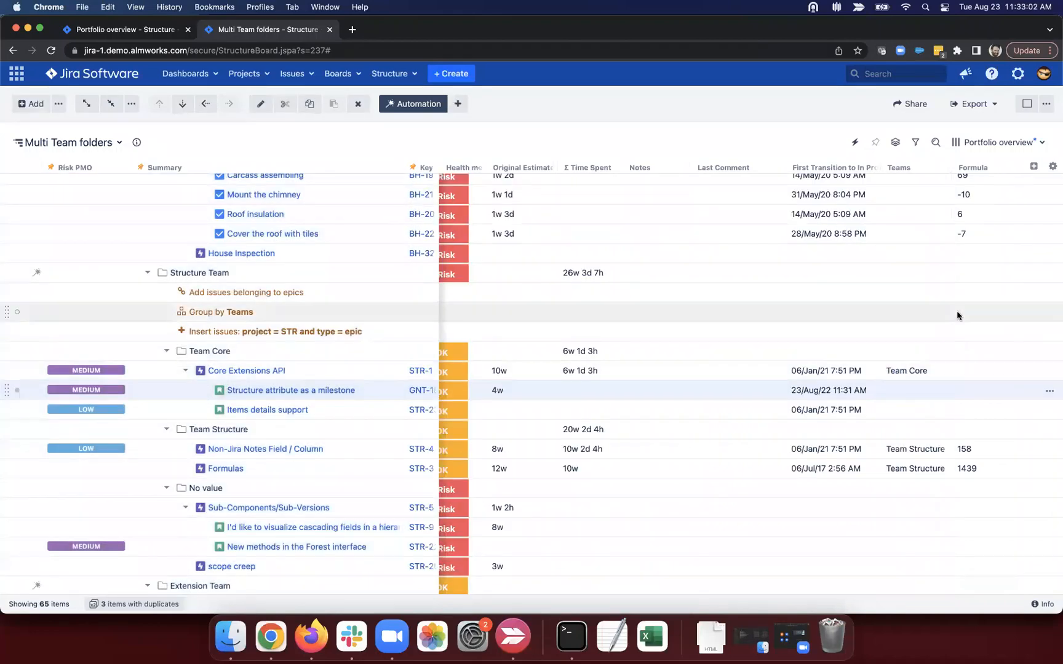
left_click(1015, 168)
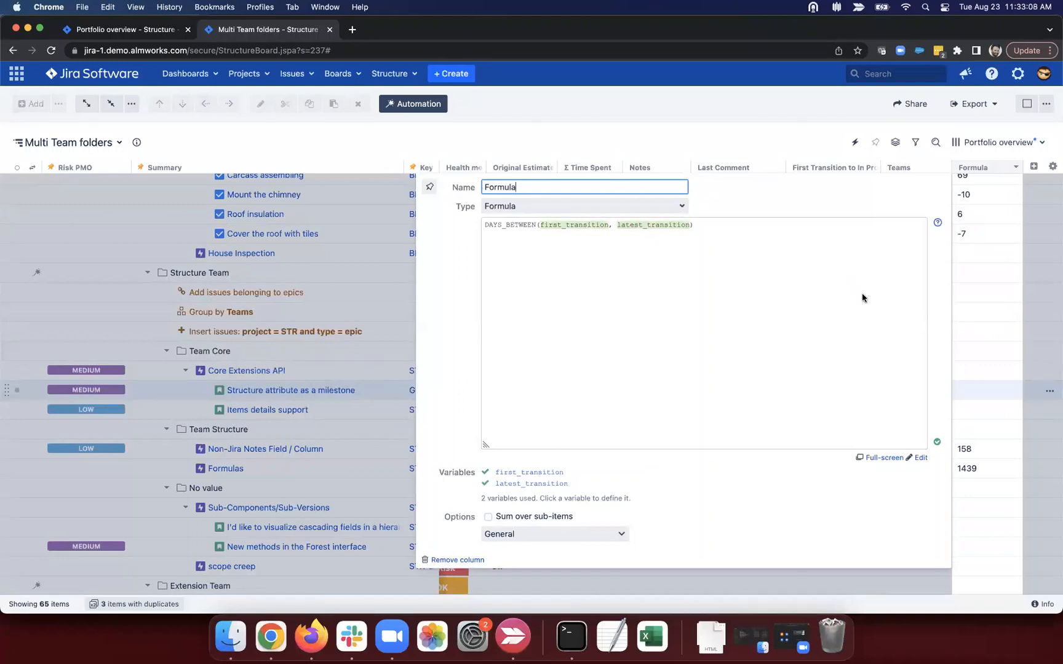
left_click(997, 266)
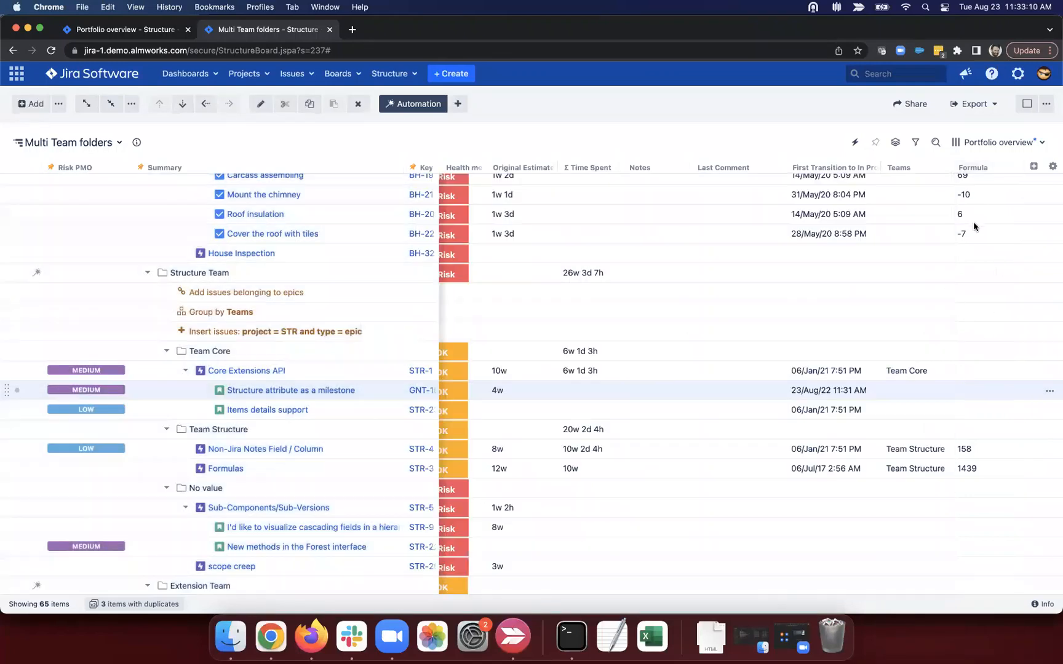
scroll(935, 269, "up", 2)
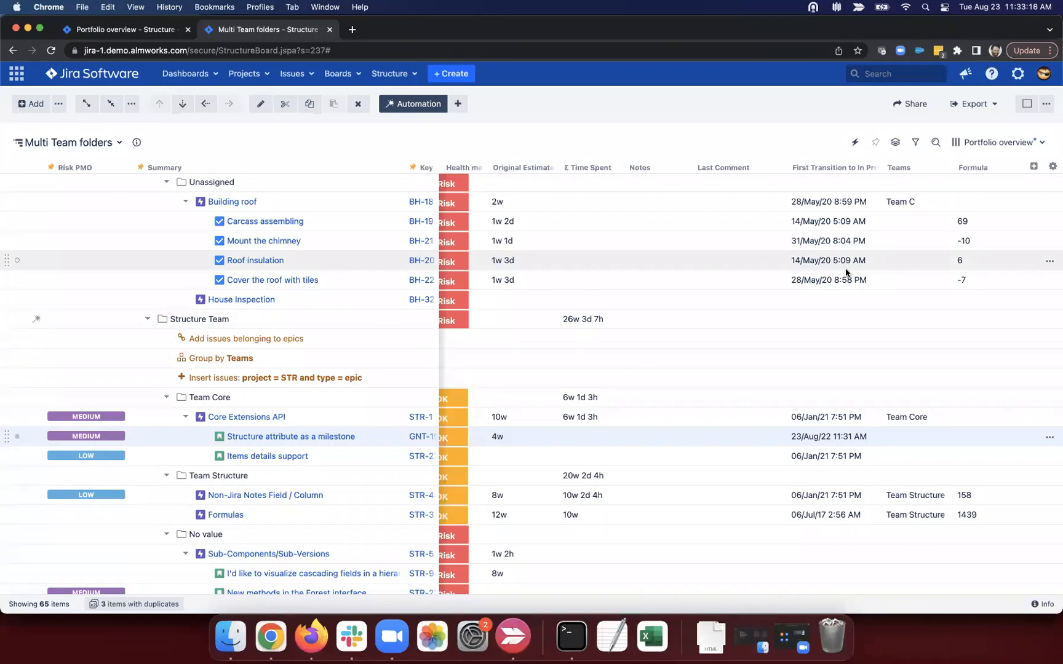
scroll(846, 273, "down", 5)
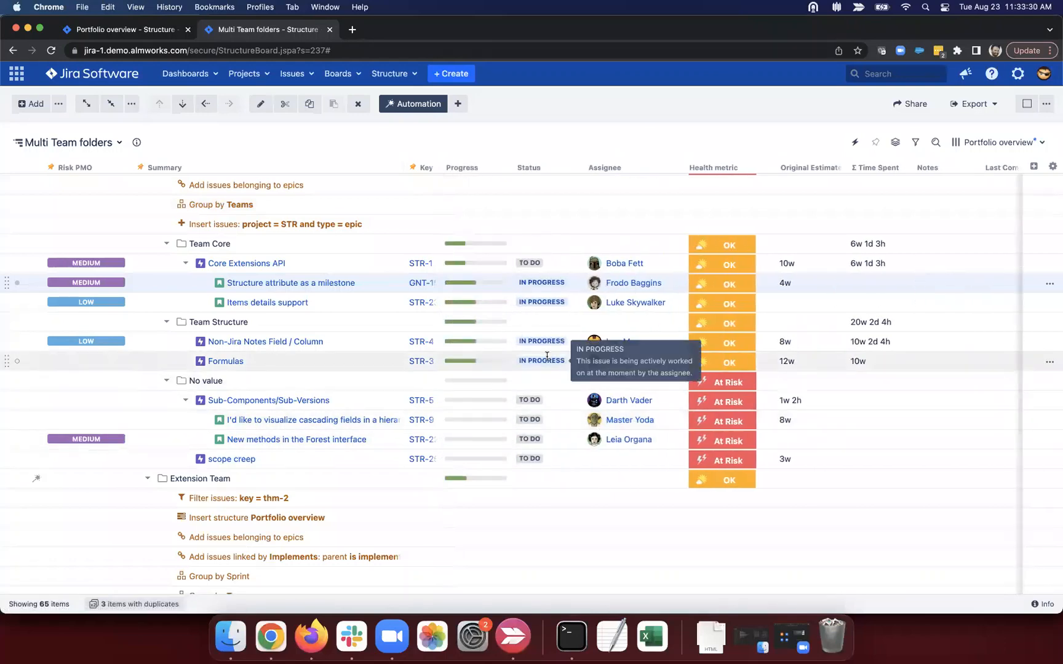
Step: Add the Resolved column by searching 're' in the column list
left_click(1033, 166)
type("redo")
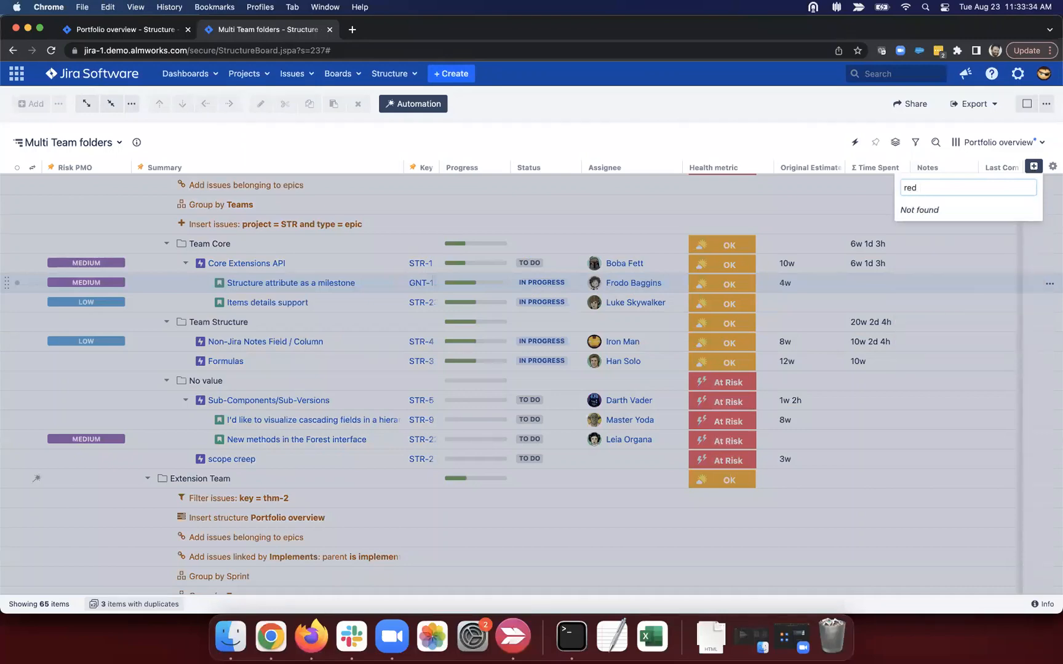
key("BackSpace")
key("Down")
key("Return")
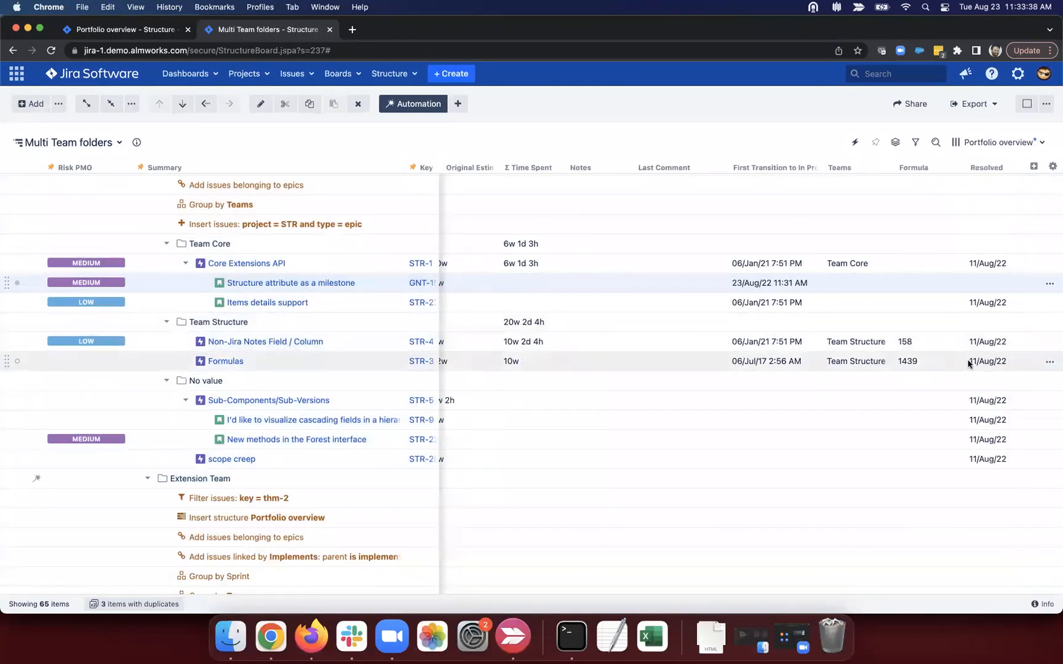
scroll(915, 363, "left", 1)
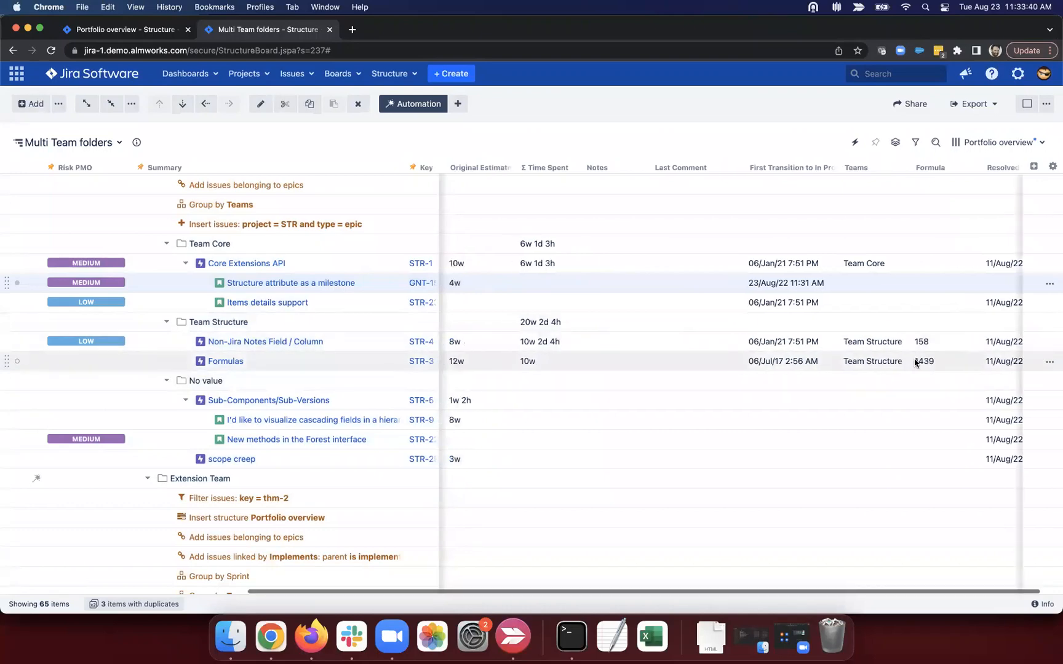
scroll(717, 351, "left", 5)
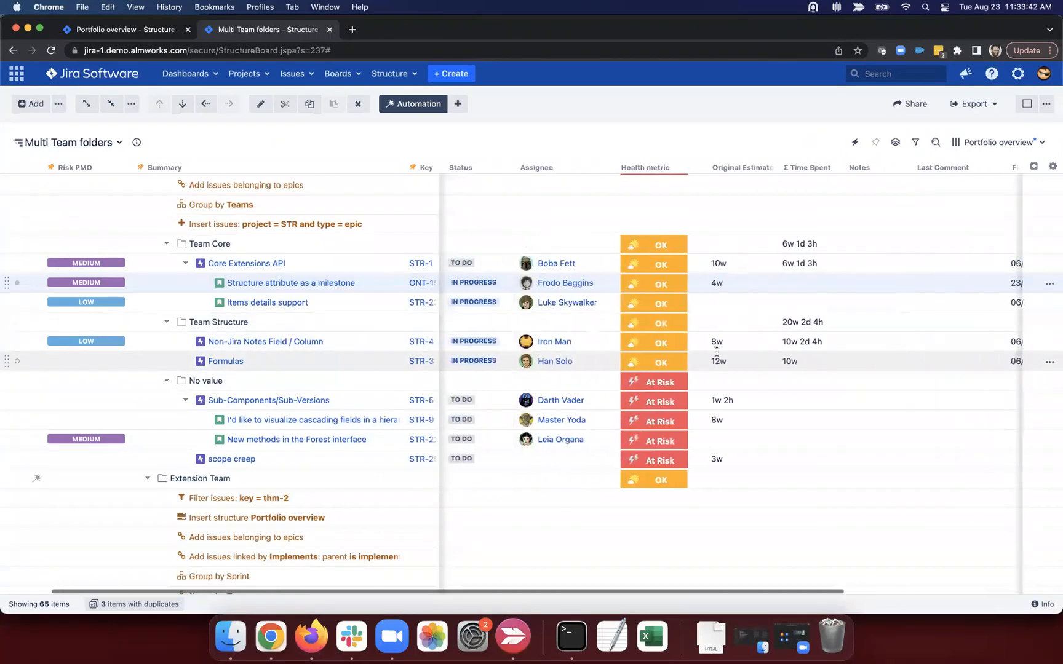
scroll(716, 352, "left", 2)
Step: Change the Formulas issue's status from In Progress to Done
left_click(545, 364)
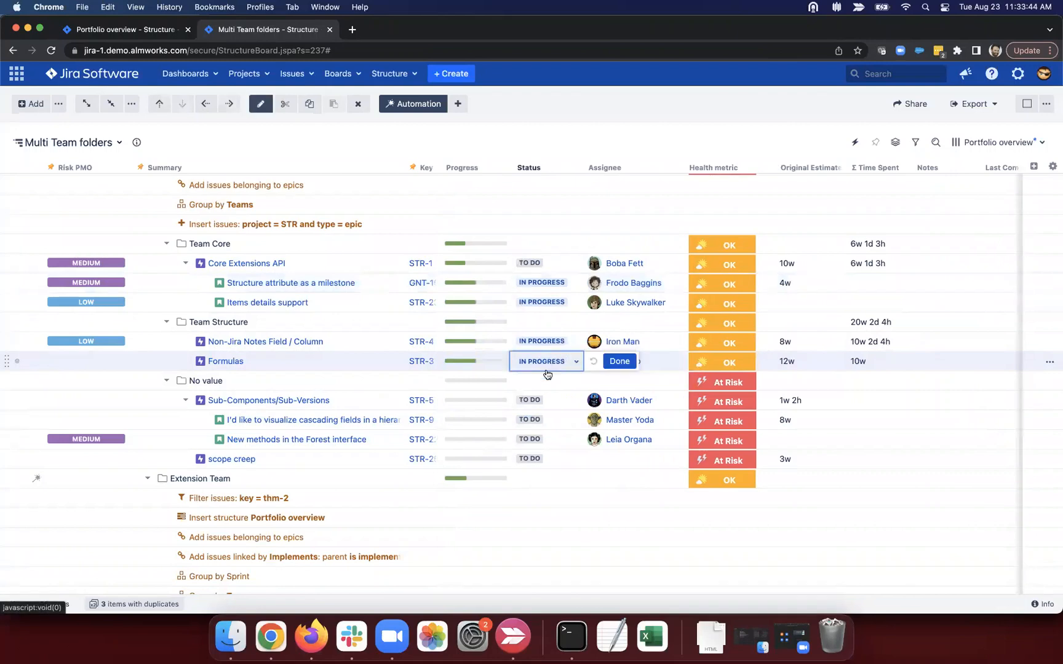
left_click(546, 369)
left_click(547, 423)
left_click(610, 362)
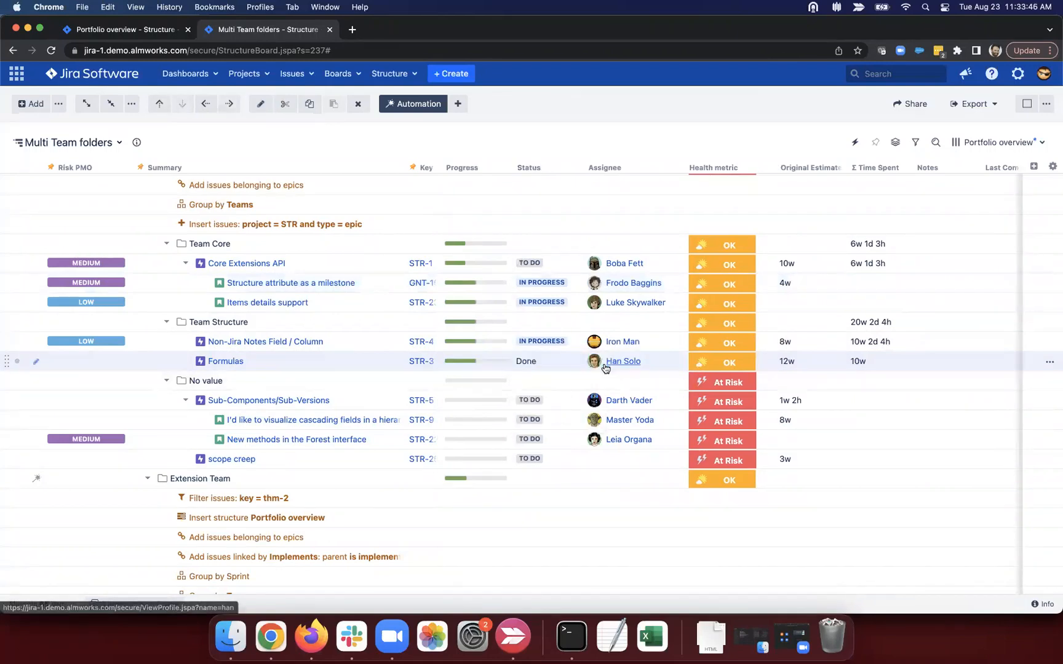
Step: Remove the top-level 'status != DOne' filter so Done issues appear
scroll(604, 366, "right", 2)
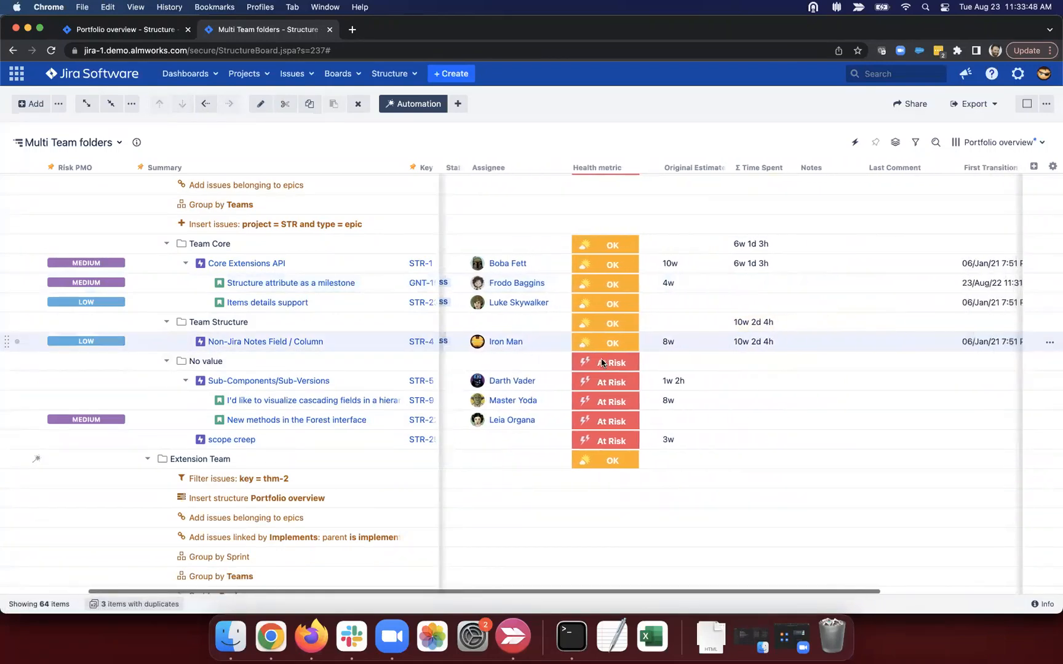
scroll(308, 266, "up", 10)
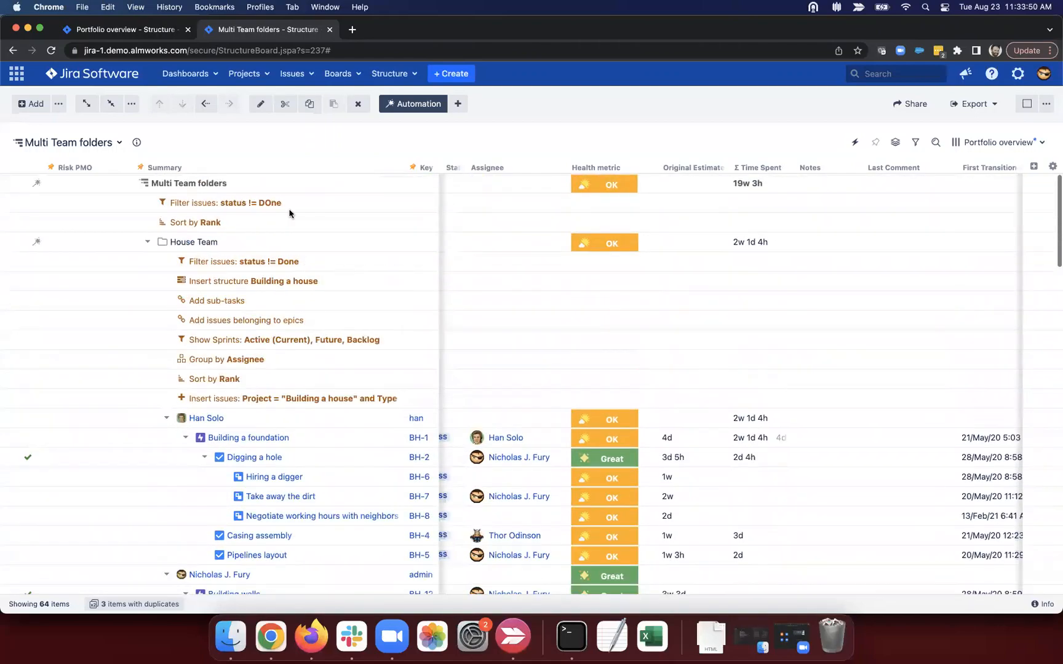
left_click(289, 209)
left_click(357, 103)
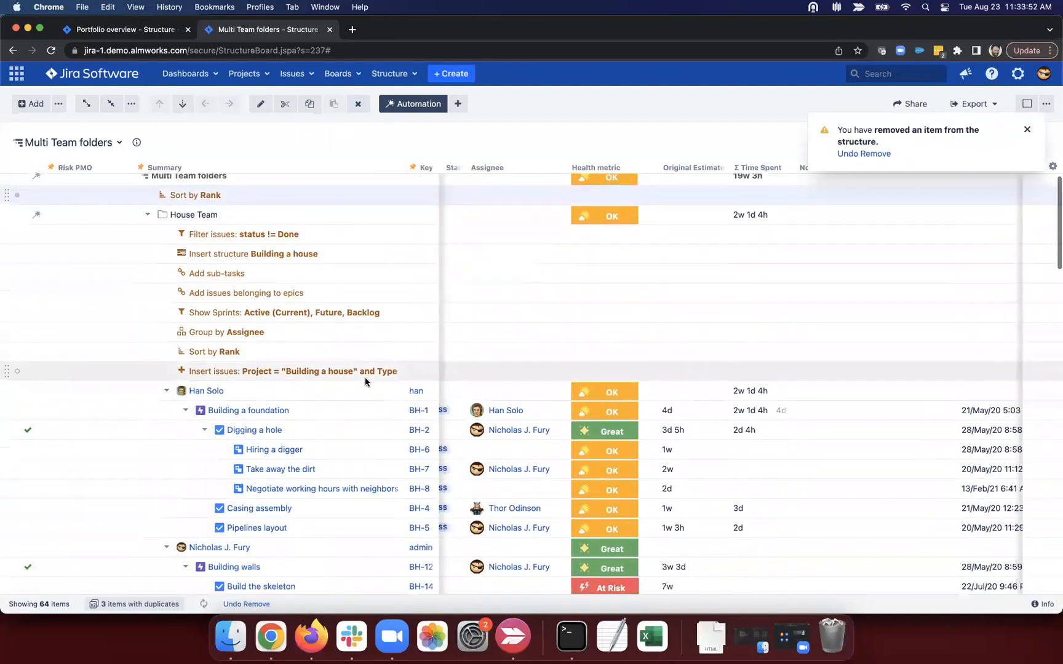
scroll(366, 382, "down", 10)
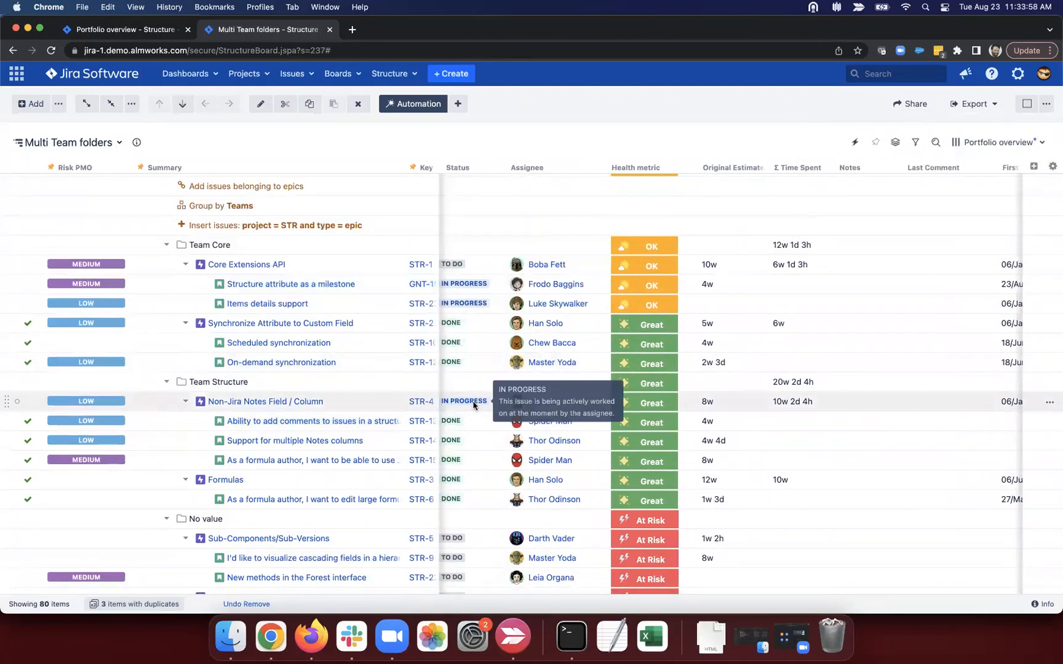
Step: Set STR-4, Non-Jira Notes Field / Column, to DONE in its Status cell
scroll(468, 427, "right", 5)
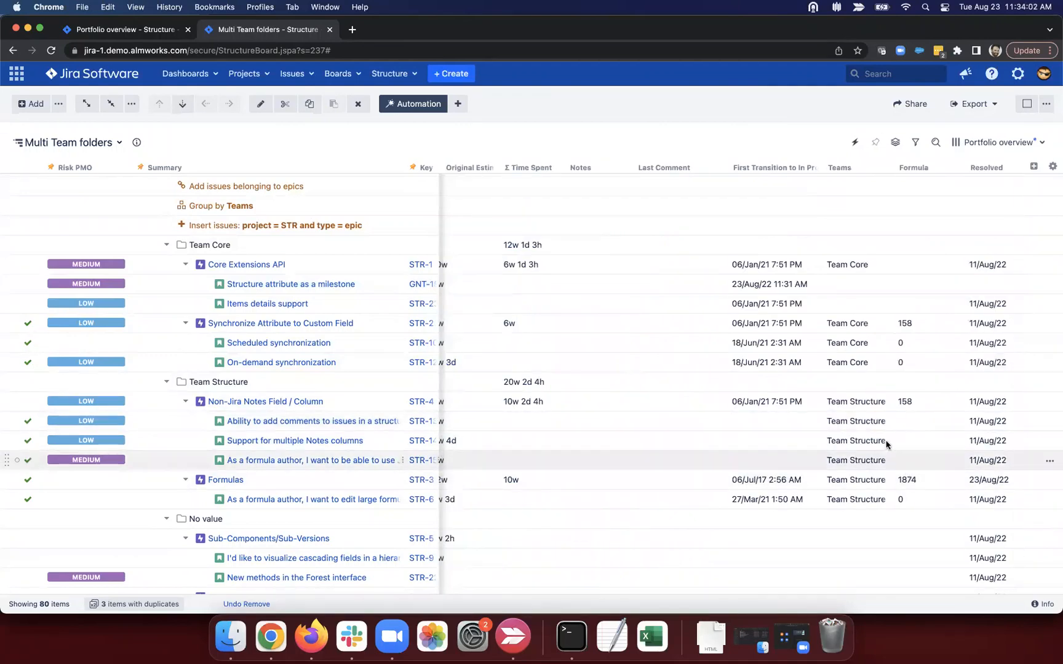
scroll(867, 444, "left", 5)
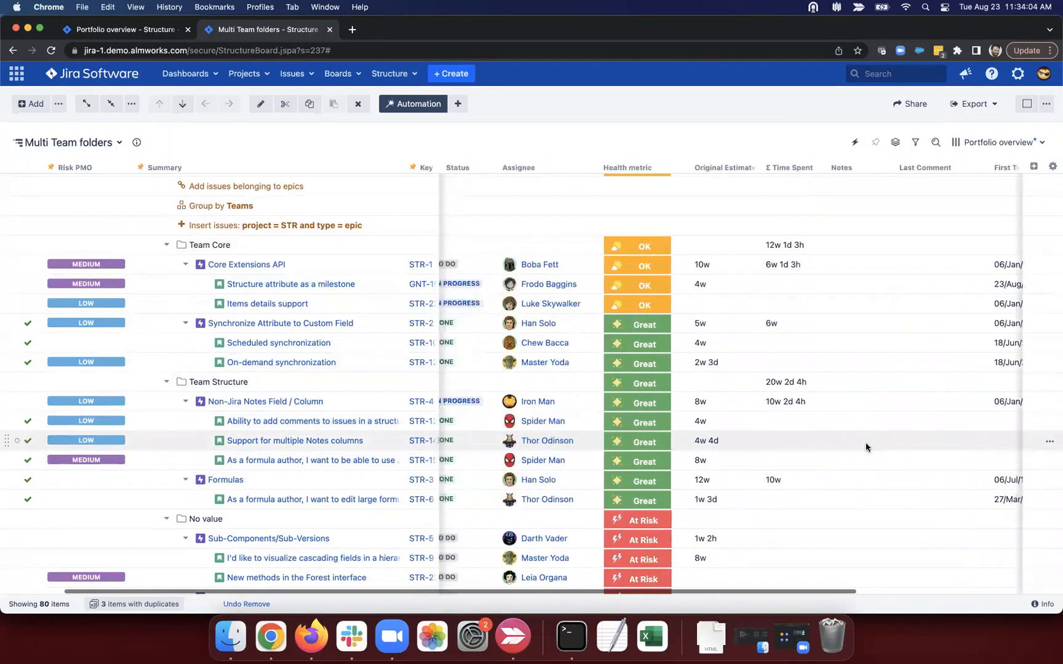
scroll(860, 444, "left", 2)
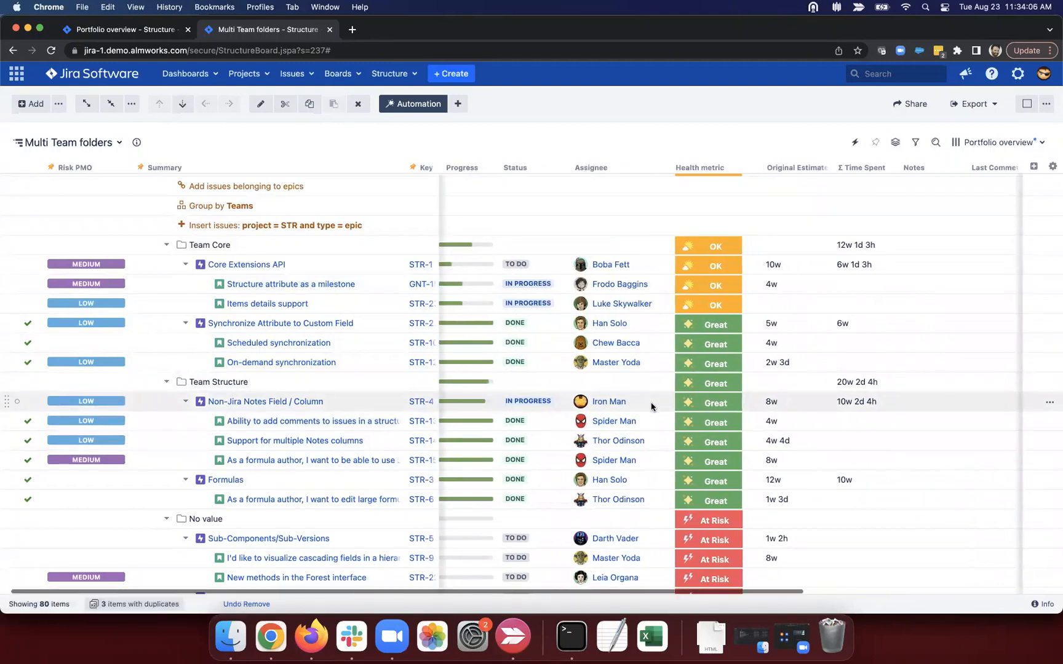
scroll(652, 406, "right", 5)
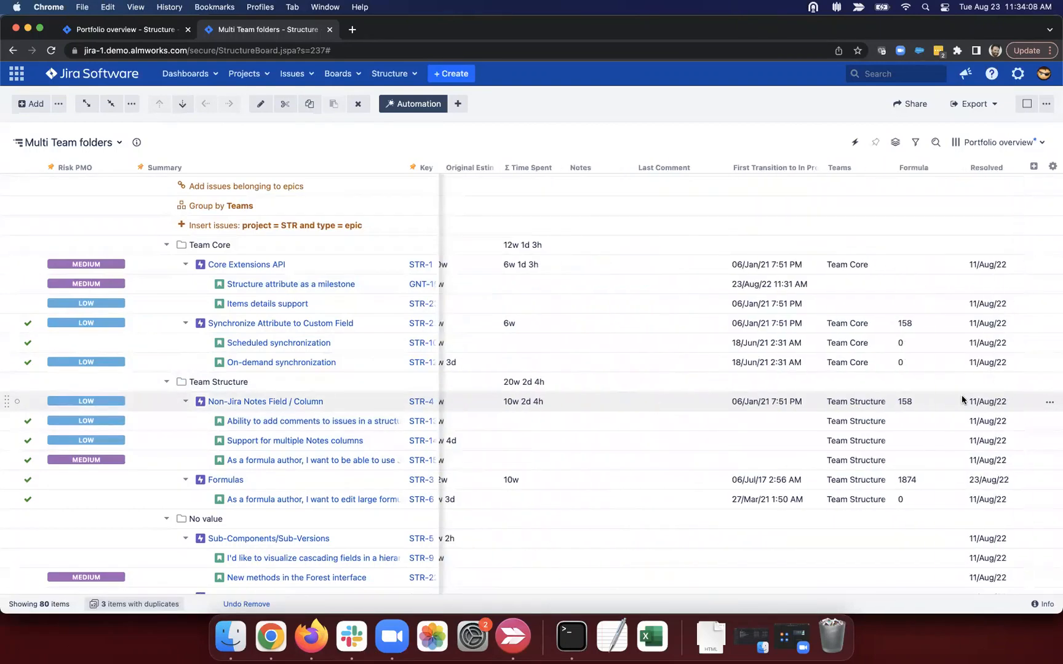
scroll(963, 400, "left", 5)
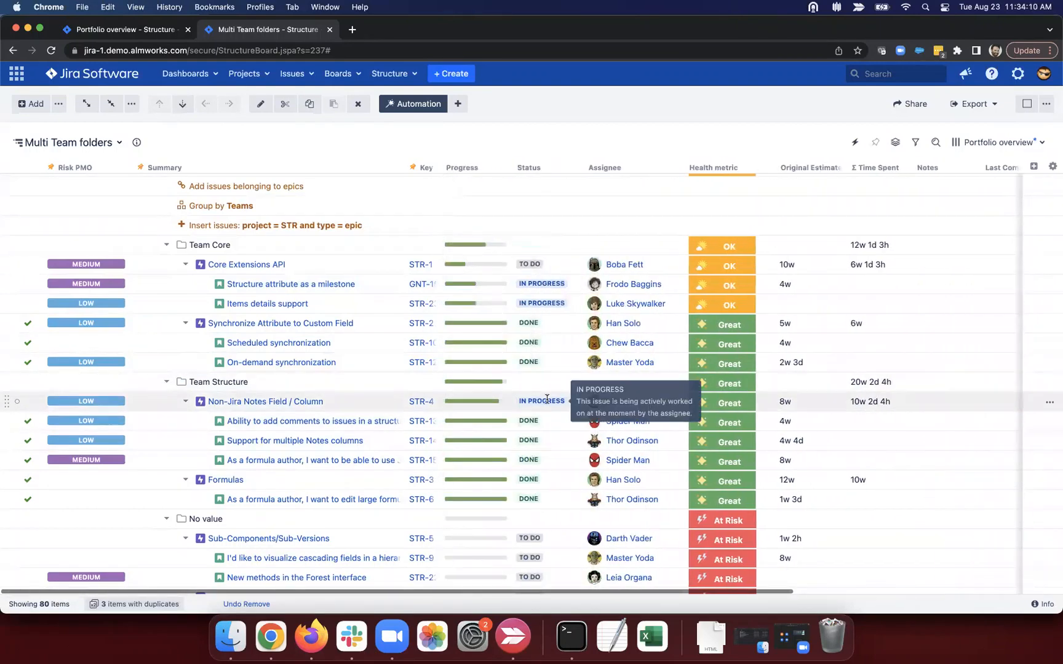
double_click(547, 403)
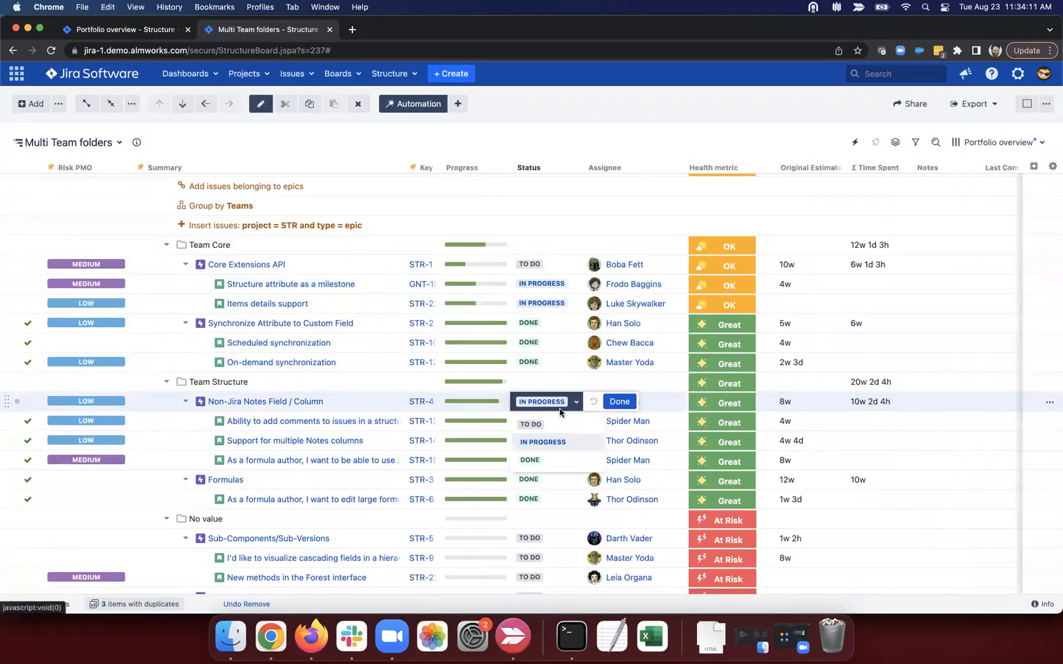
left_click(553, 461)
left_click(619, 401)
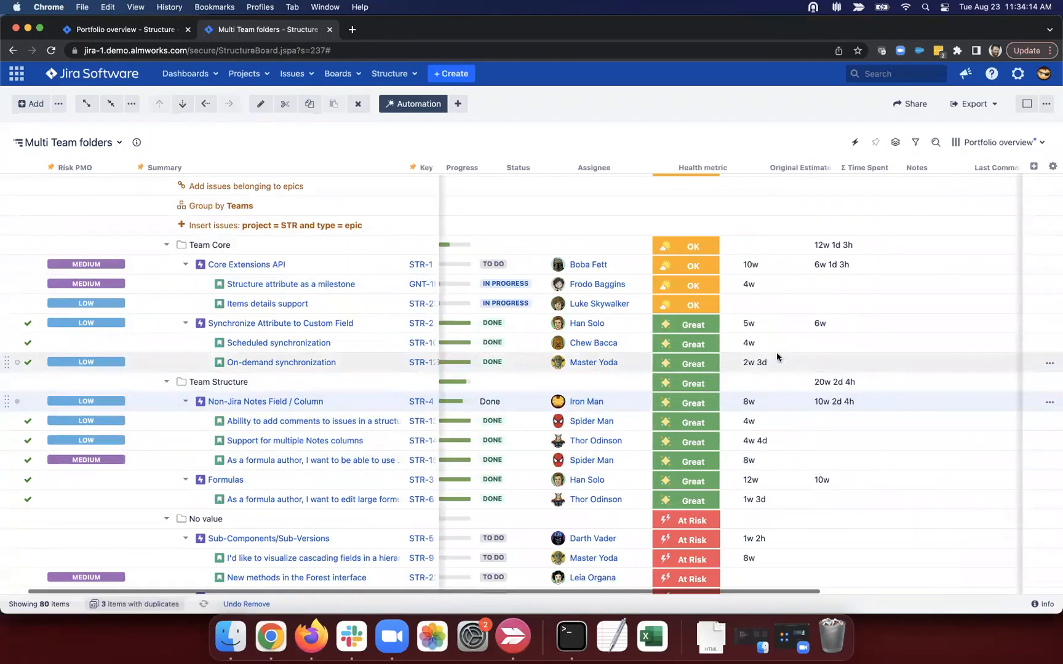
Step: Add the Transition Date (Done) column via a 'trans' search and compare STR-4's 23/Aug/22 dates
left_click(1033, 166)
type("late")
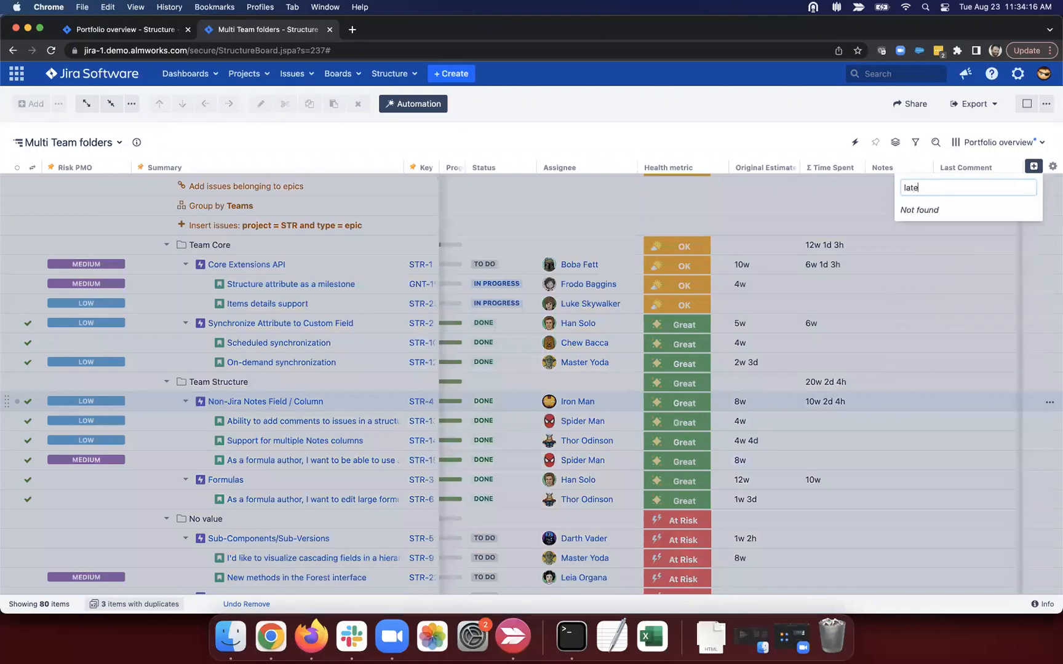
type("st")
key("BackSpace")
key("BackSpace")
key("BackSpace")
key("BackSpace")
key("BackSpace")
key("BackSpace")
type("trans")
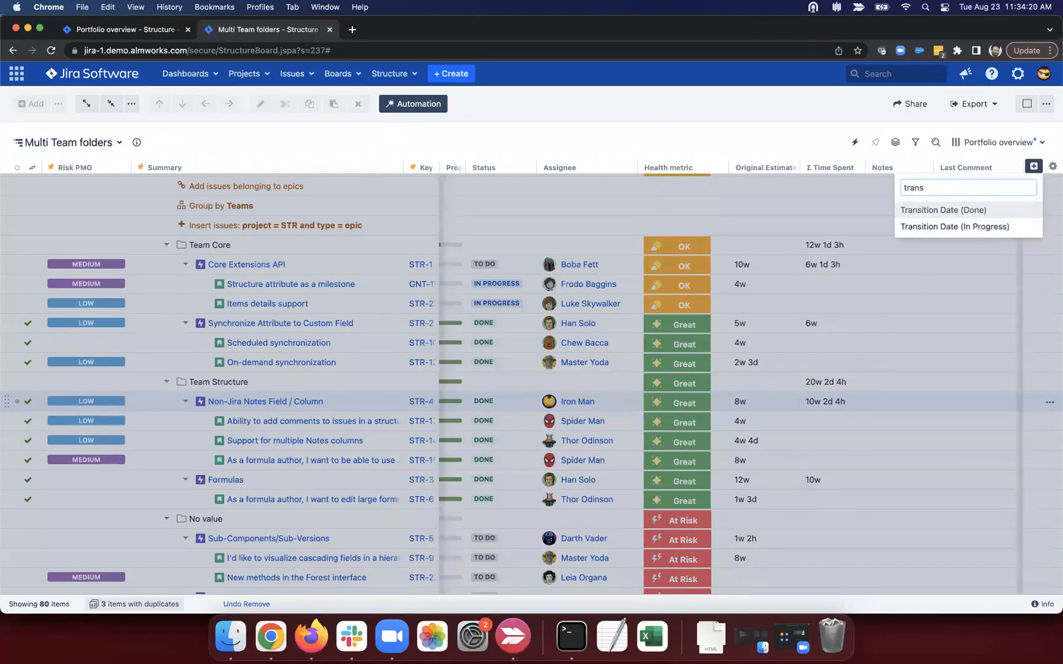
key("Return")
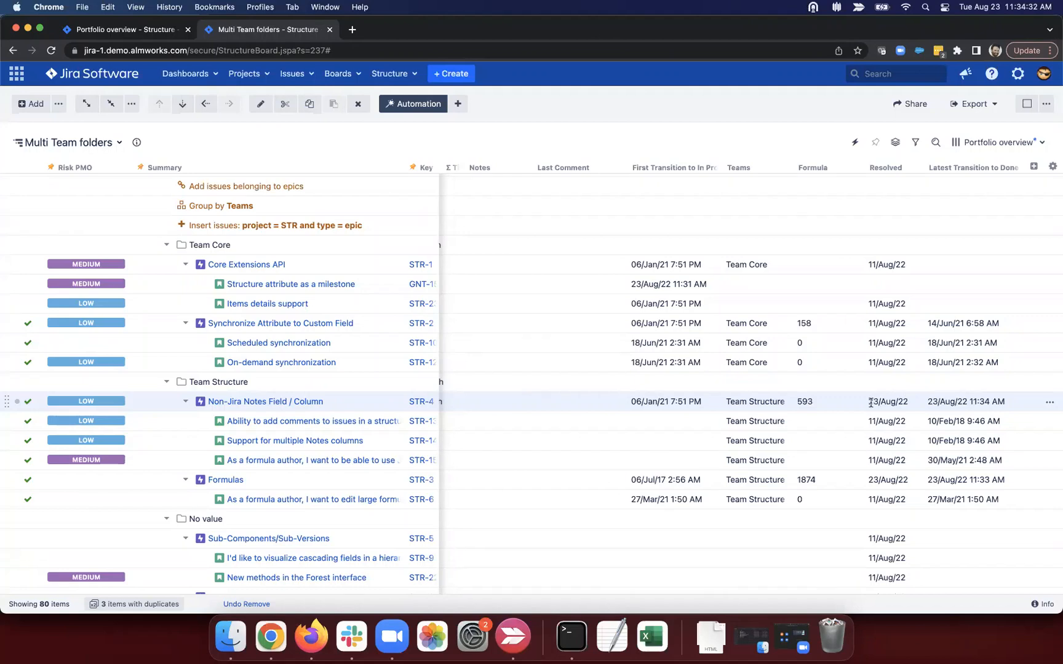
left_click_drag(870, 403, 953, 400)
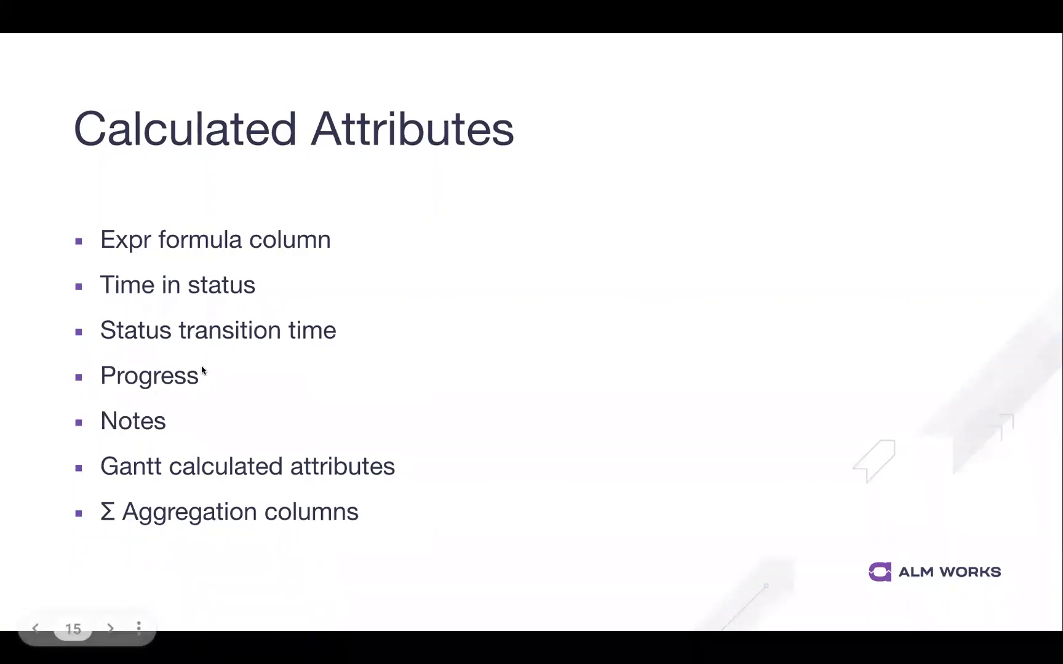
key("ctrl+Right")
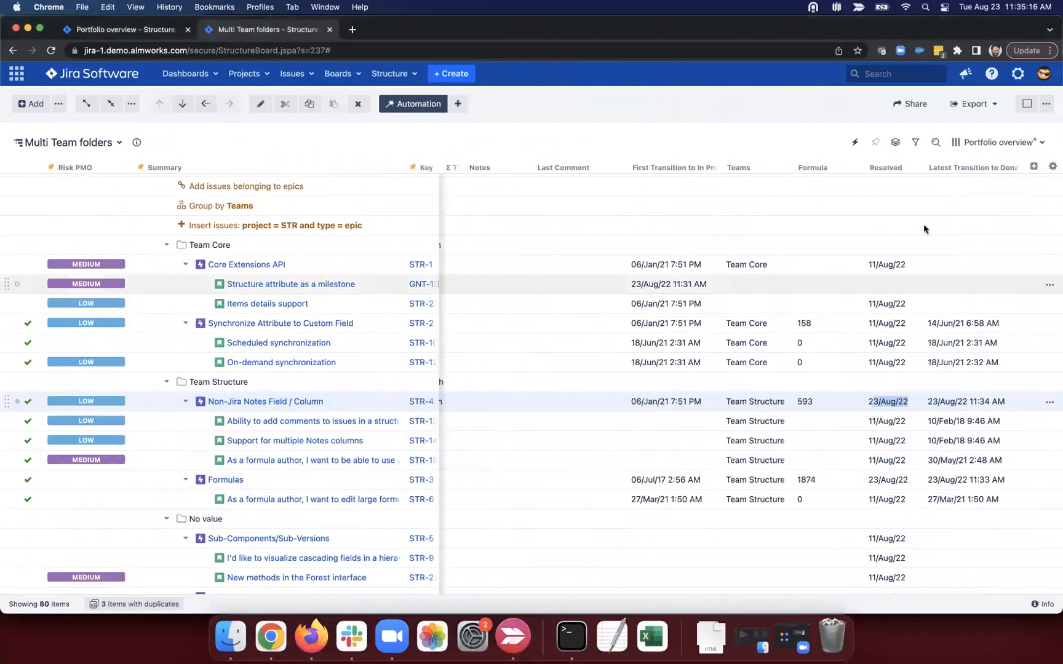
Step: Abandon a Gantt column search and add the Notes column by searching 'n'
left_click(1035, 169)
type("gannt")
key("BackSpace")
key("BackSpace")
type("tt")
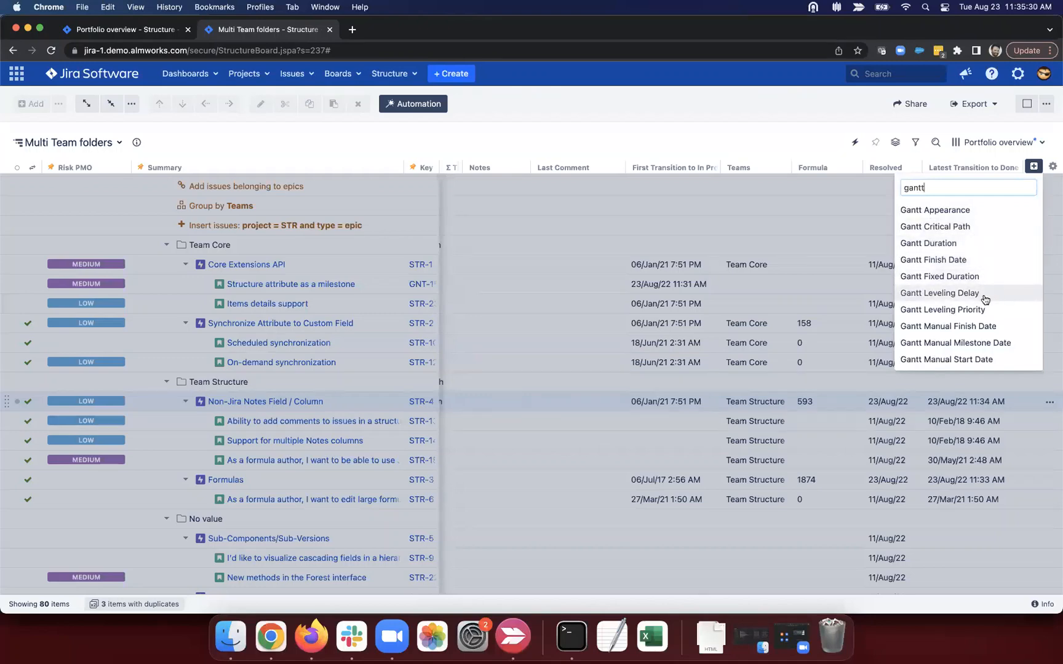
scroll(986, 292, "down", 5)
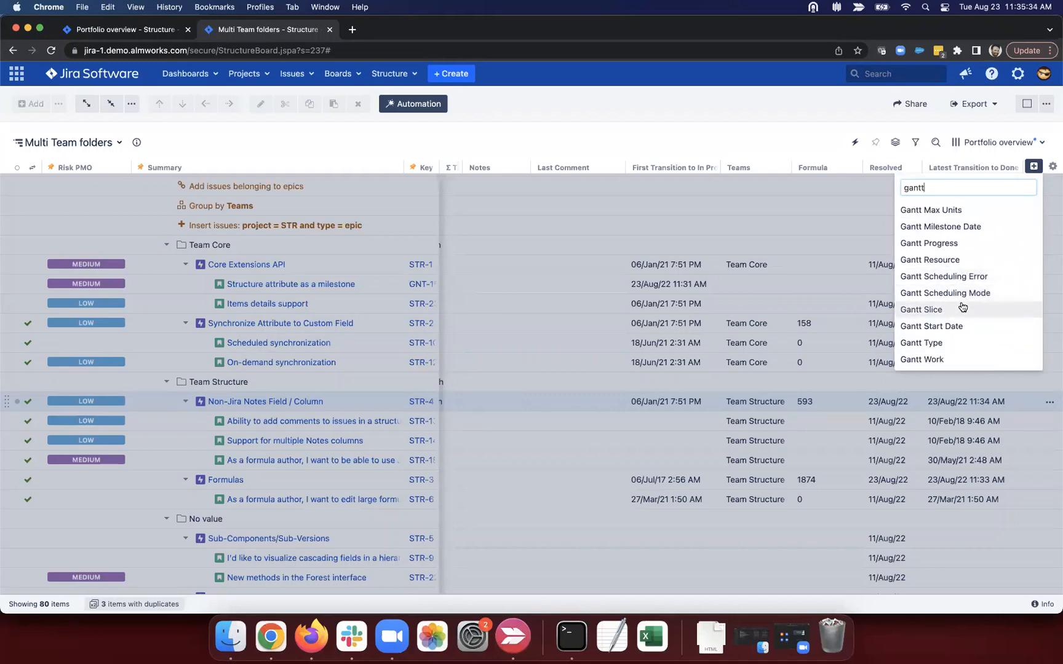
left_click(786, 144)
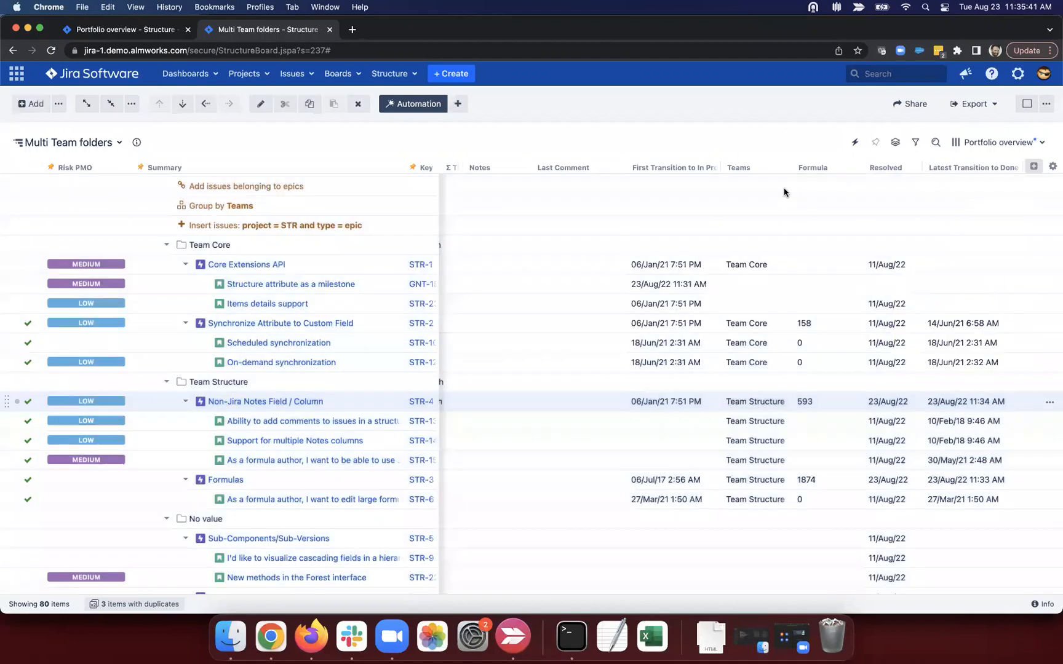
left_click(1034, 170)
type("notes")
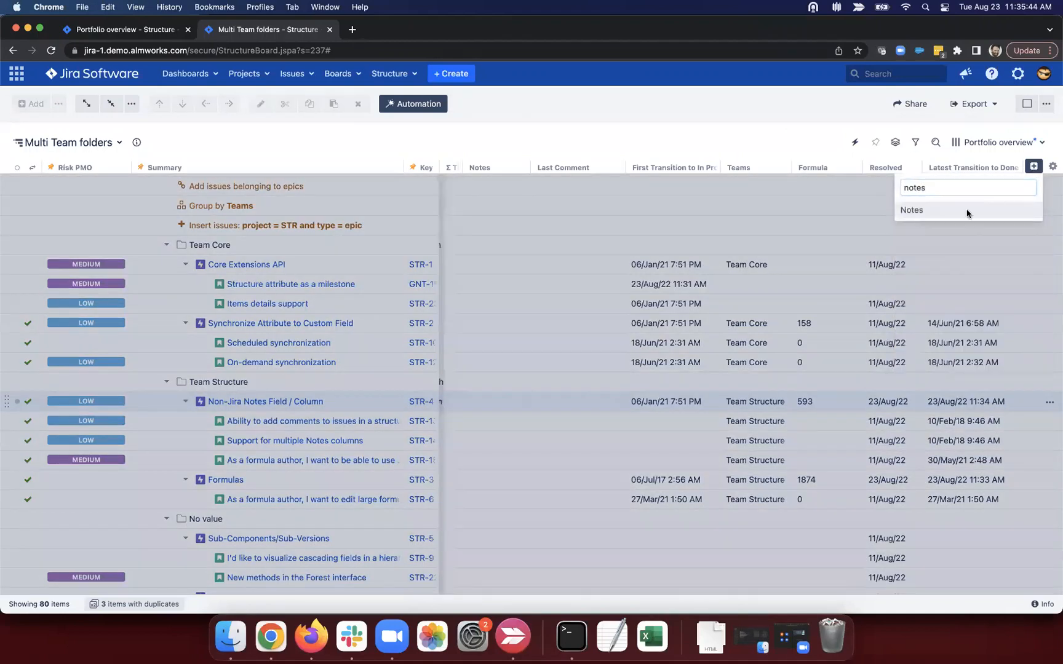
key("Return")
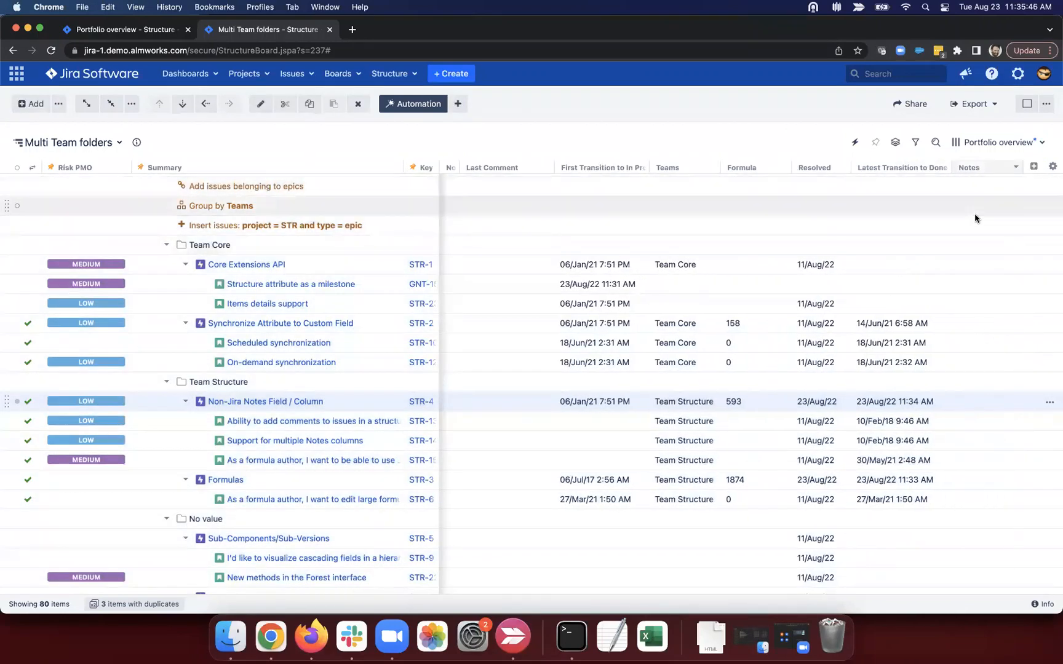
Step: Give Core Extensions API the note 'something went wrong in testing, looking into it'
double_click(982, 265)
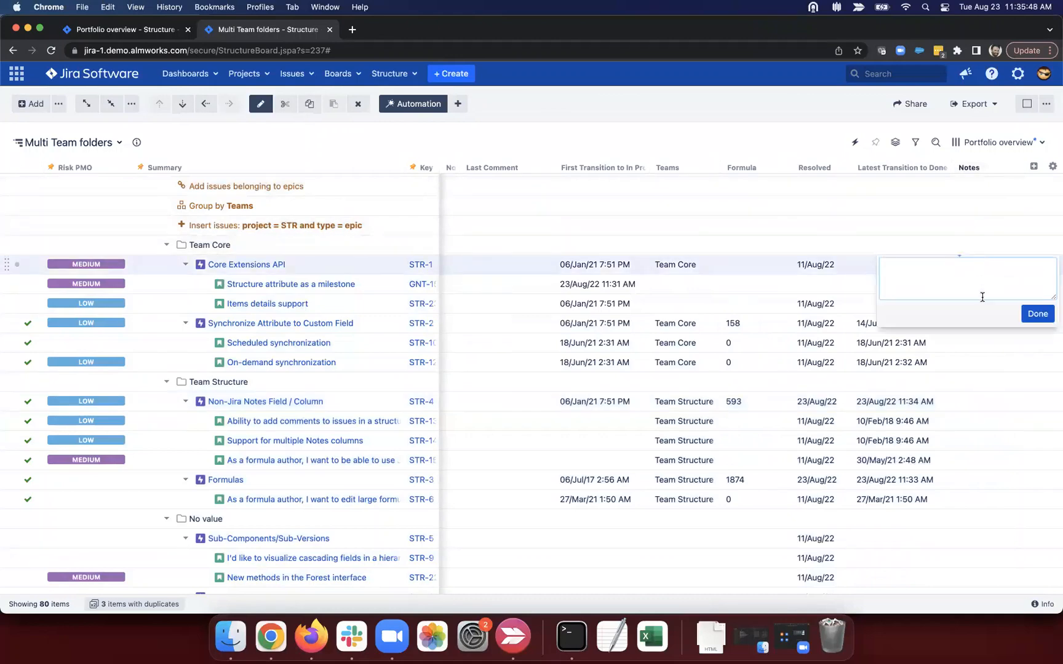
type("something went wrong in testing, looking into it~!")
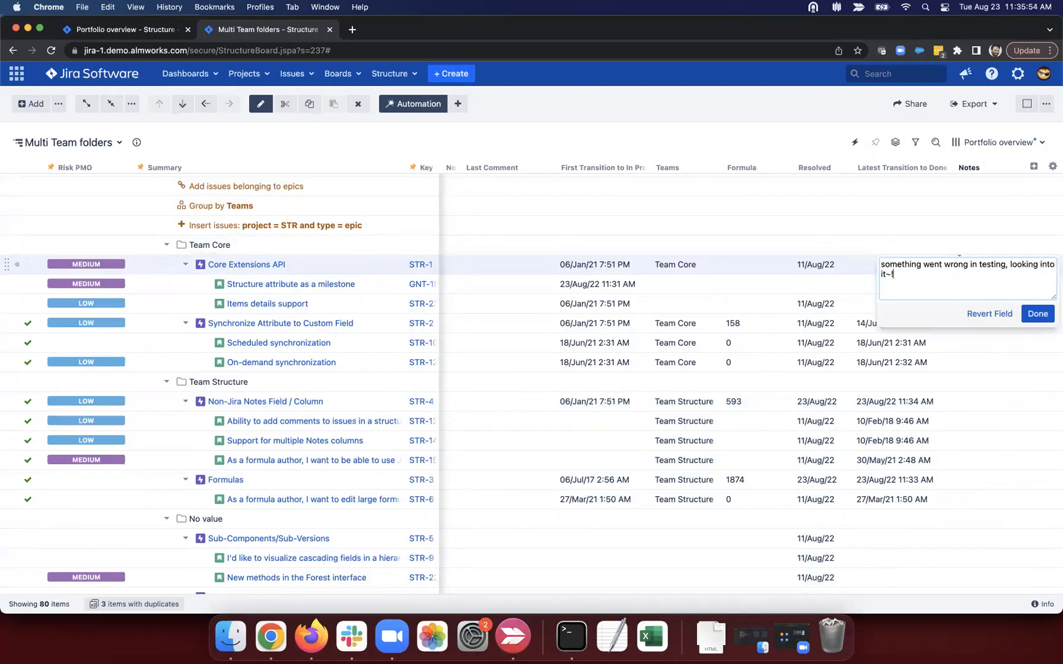
left_click(1034, 320)
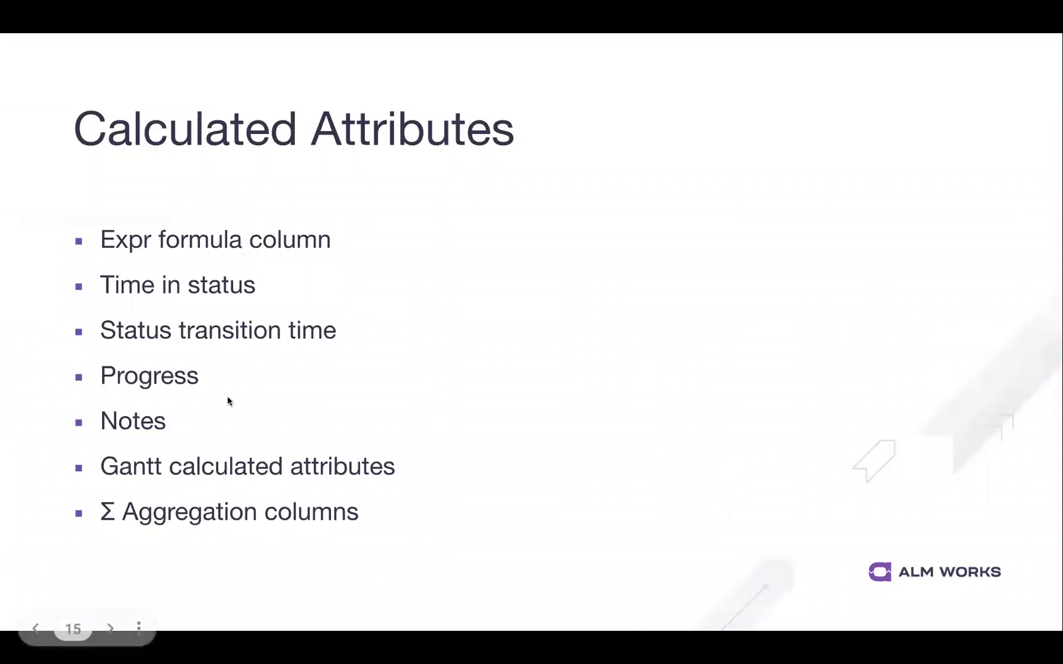
key("ctrl+Right")
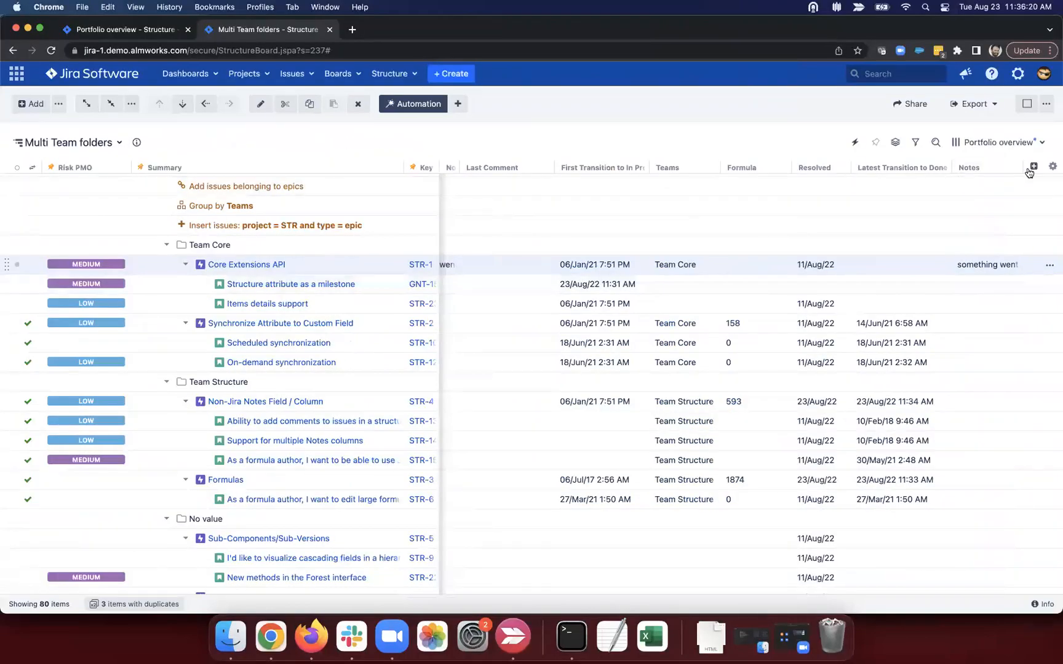
Step: Add a Time in Status column for IN PROGRESS, summed over sub-items in work time, and highlight Core Extensions API's total
left_click(1032, 166)
type("time")
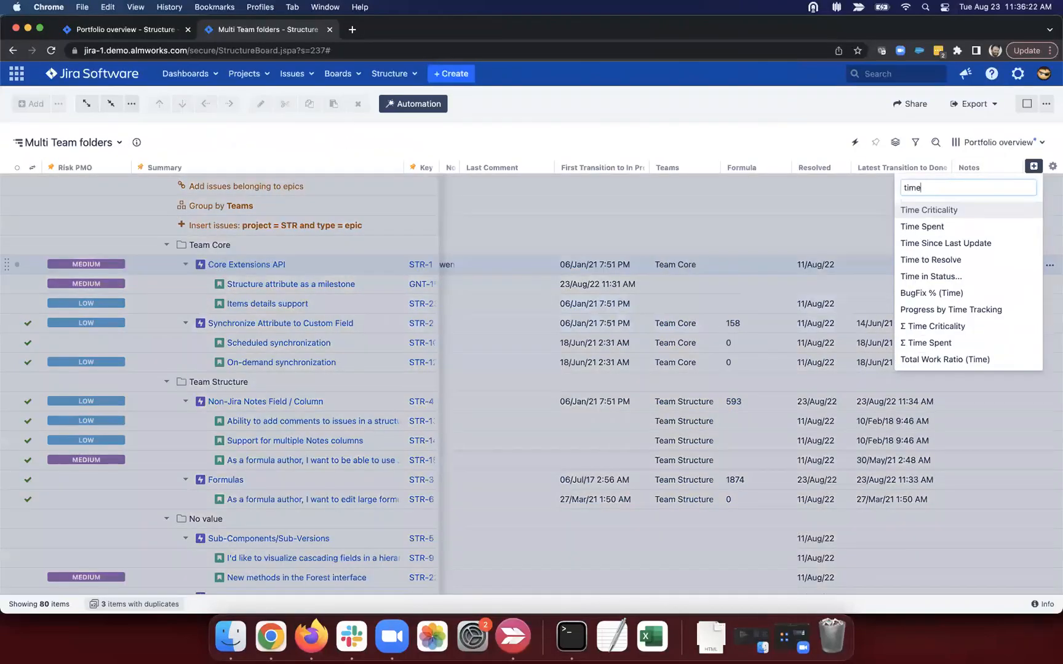
left_click(997, 273)
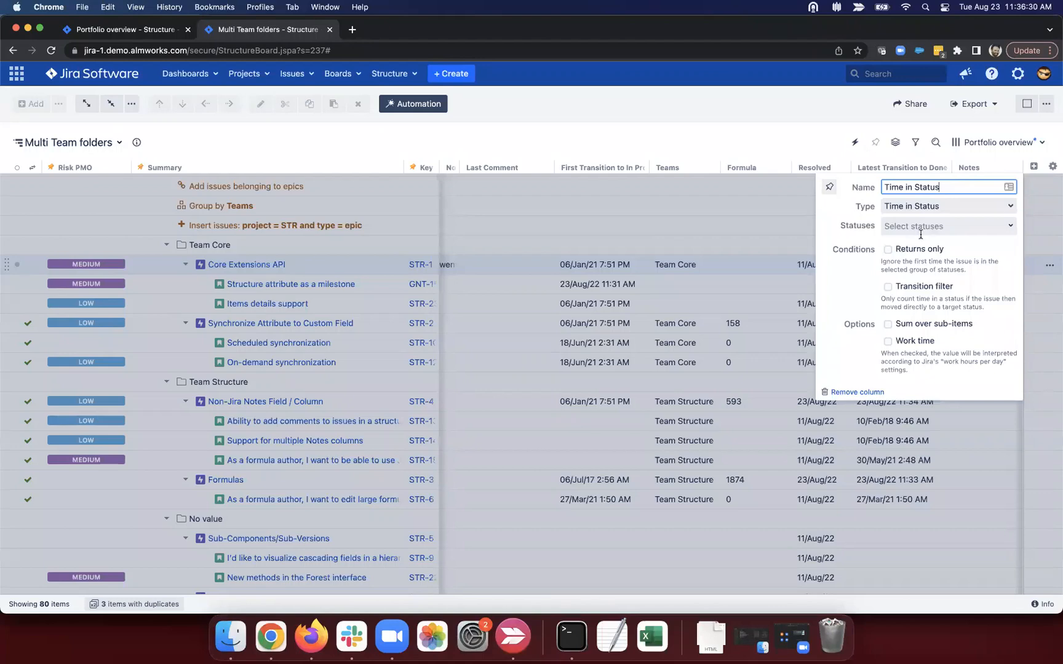
left_click(954, 228)
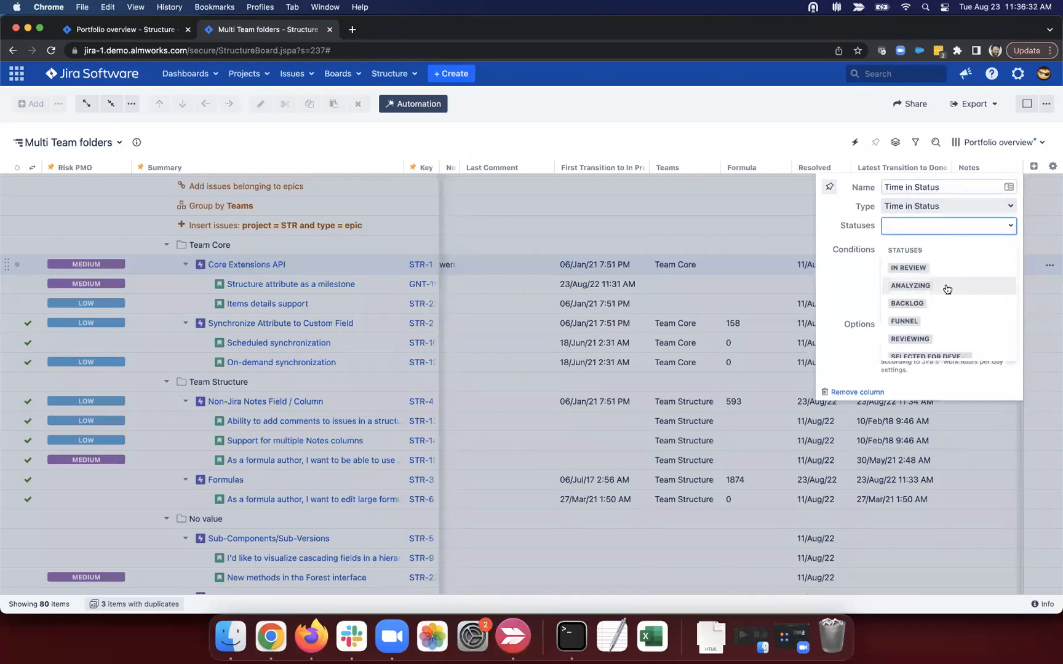
scroll(946, 289, "down", 5)
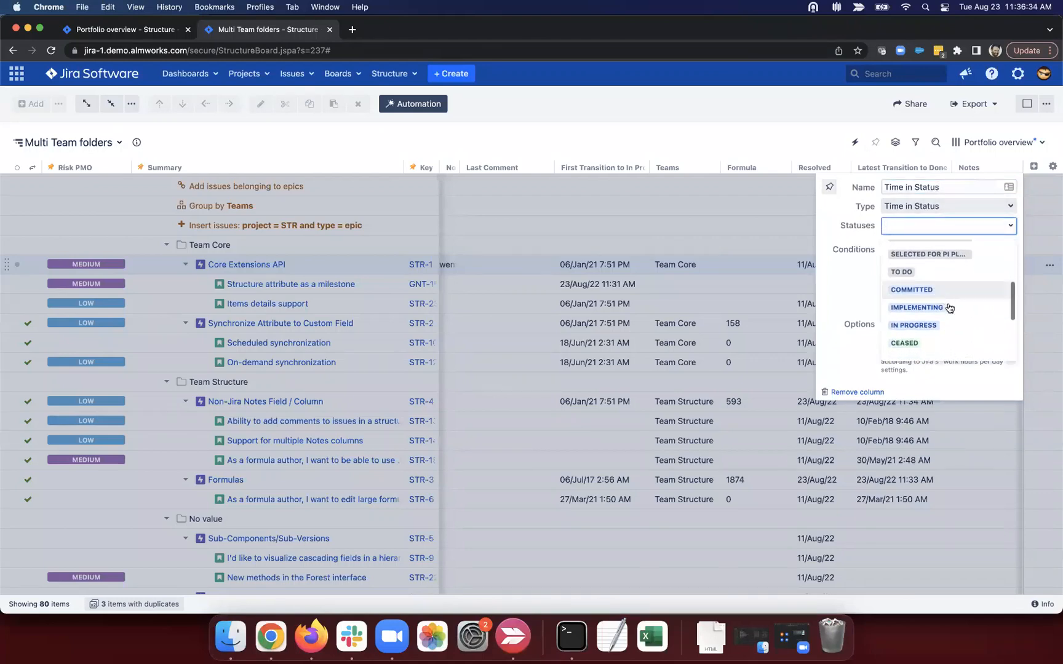
left_click(928, 325)
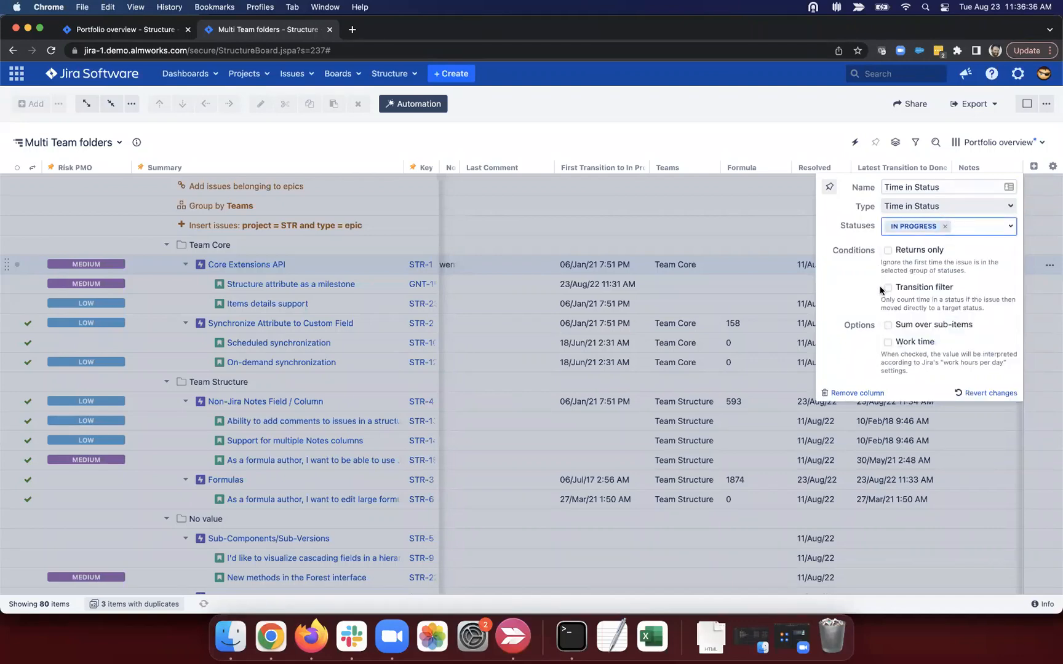
left_click(887, 324)
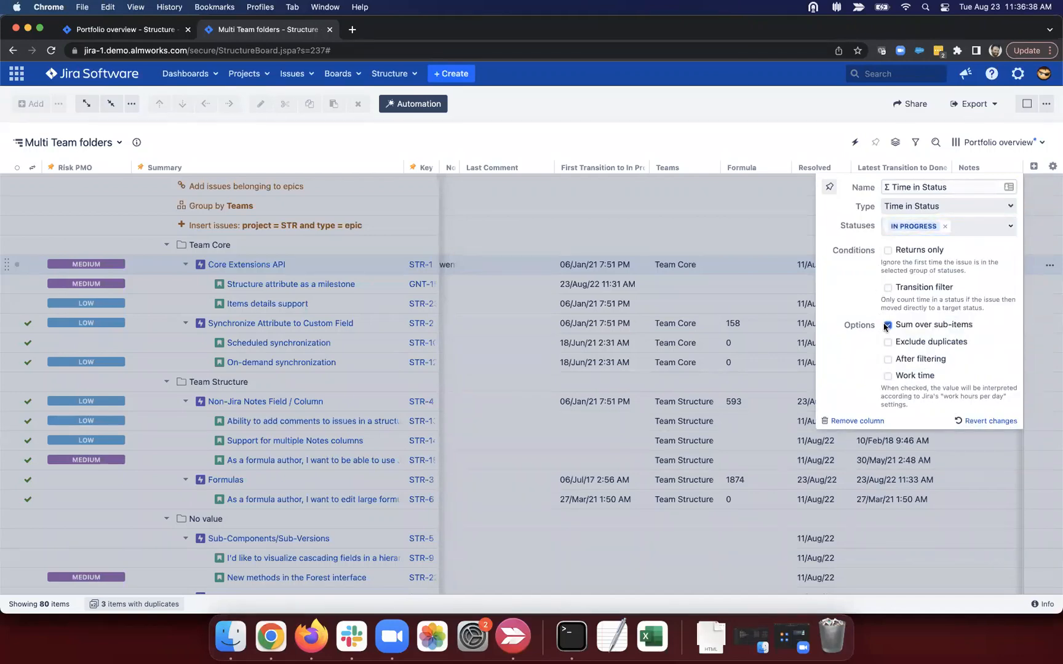
left_click(887, 376)
left_click(776, 316)
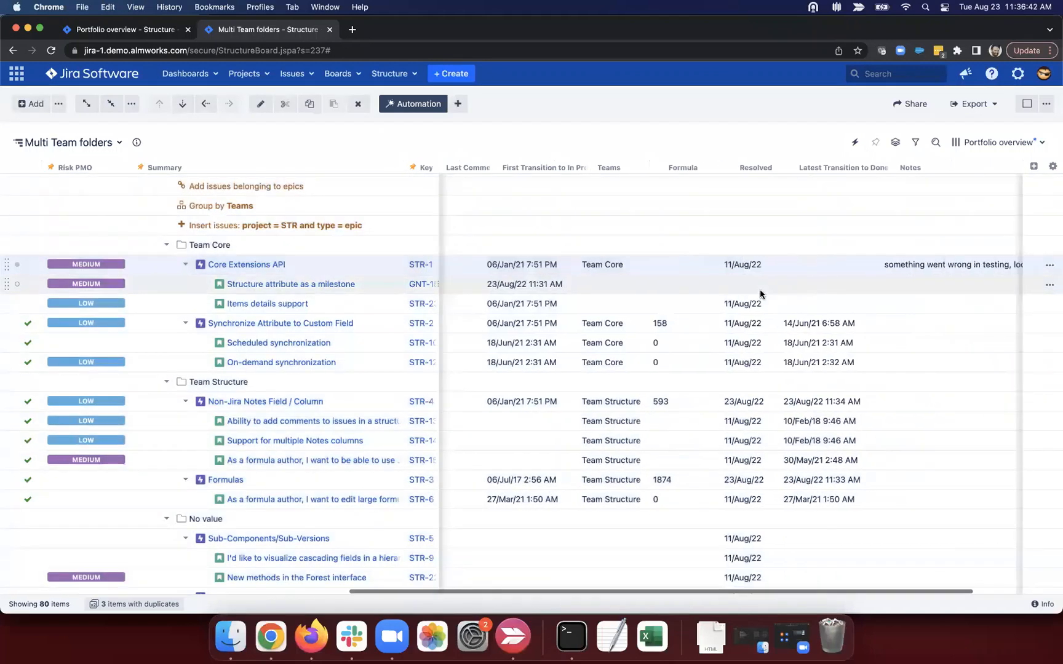
left_click_drag(958, 266, 1002, 267)
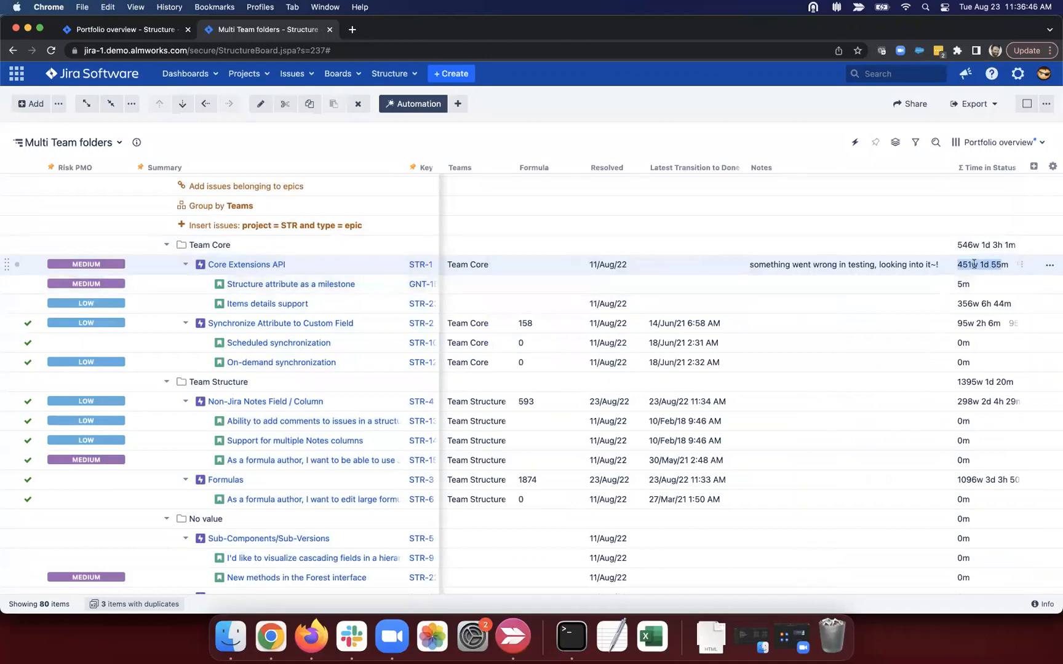
Step: Highlight Items details support's time total, then change its status to DONE
left_click(954, 303)
left_click_drag(954, 303, 990, 303)
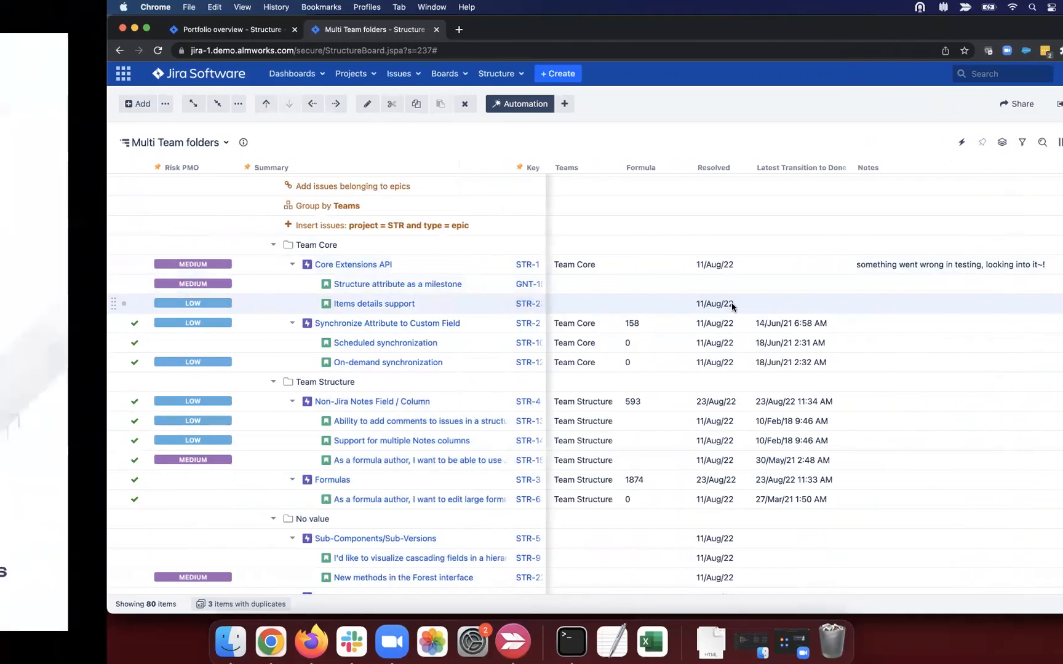
scroll(683, 346, "left", 5)
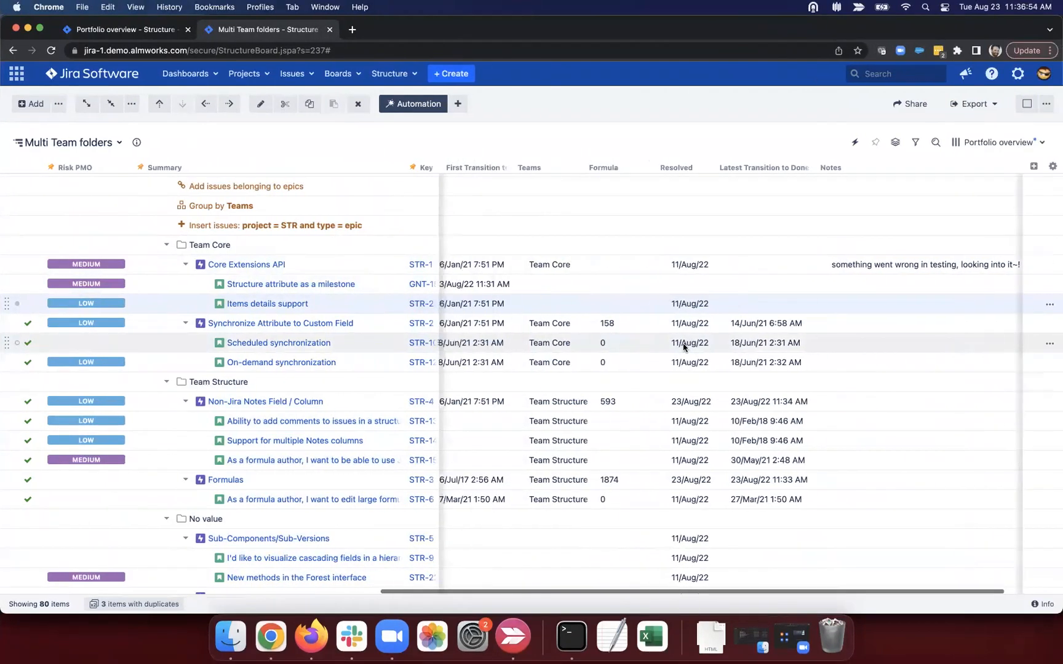
scroll(683, 346, "left", 10)
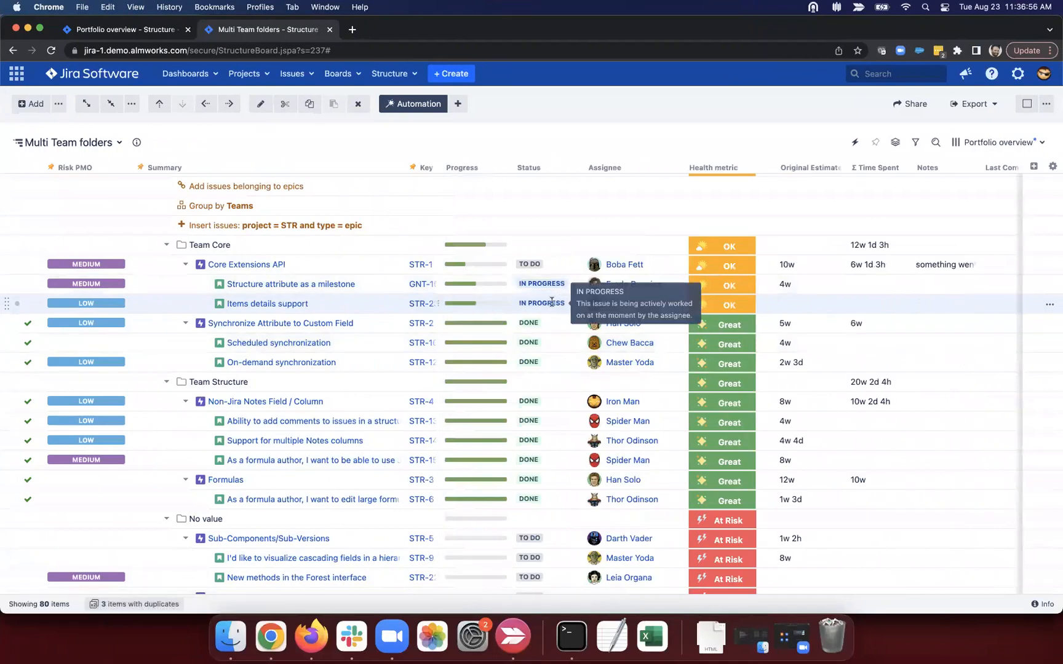
left_click(547, 304)
left_click(547, 303)
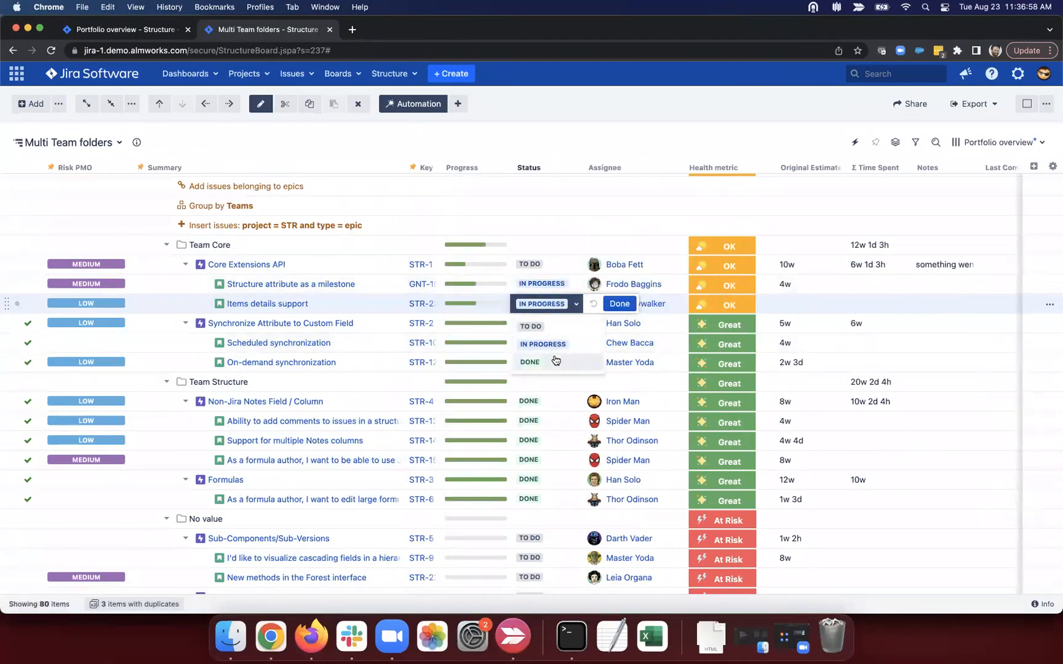
left_click(553, 361)
left_click(593, 303)
Step: Highlight Items details support's Formula value 593, then advance to the Calculated Columns slide
scroll(652, 304, "right", 10)
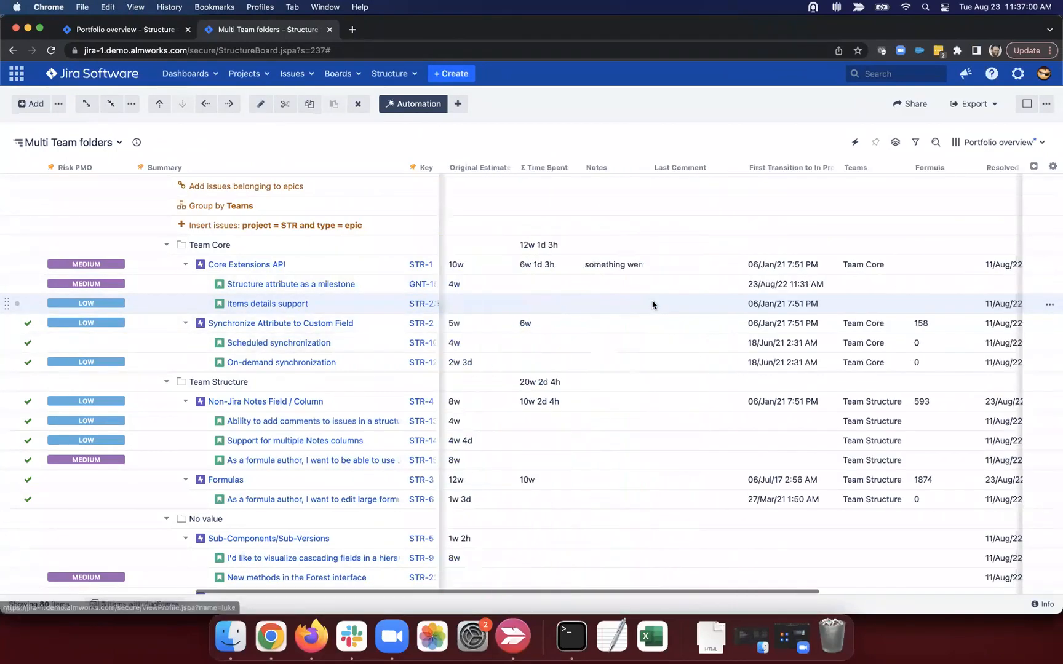
scroll(653, 304, "right", 2)
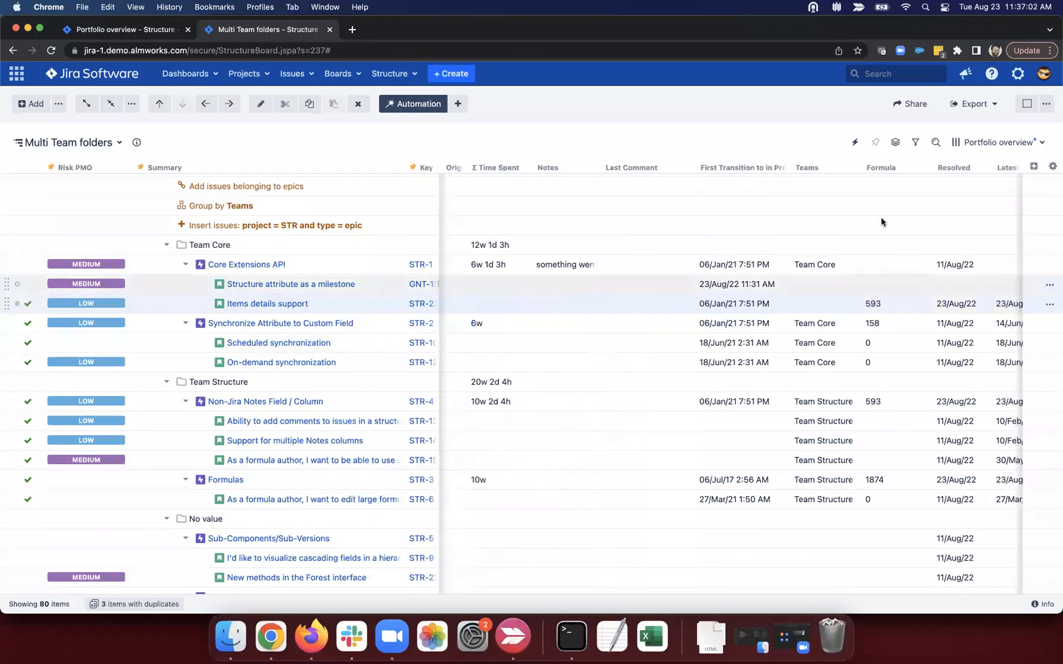
double_click(867, 302)
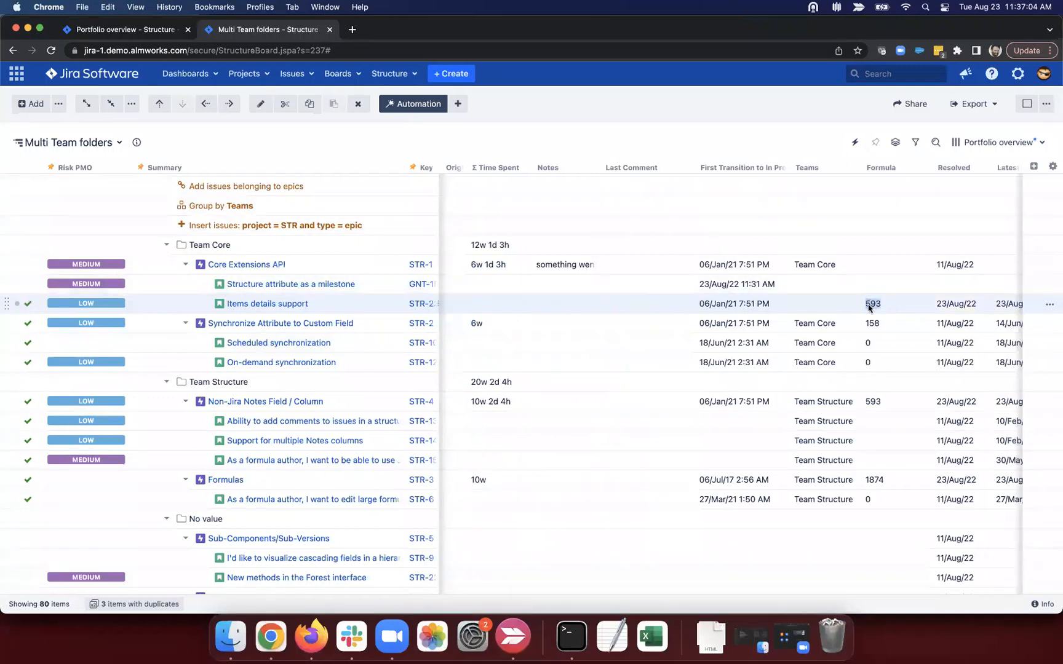
scroll(872, 302, "right", 12)
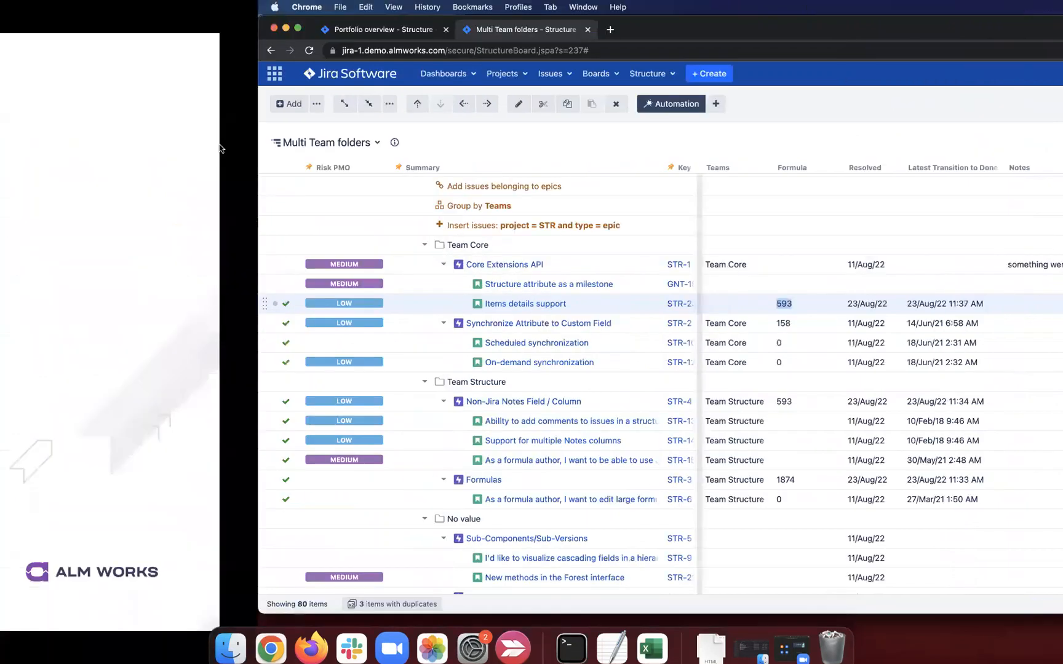
key("Right")
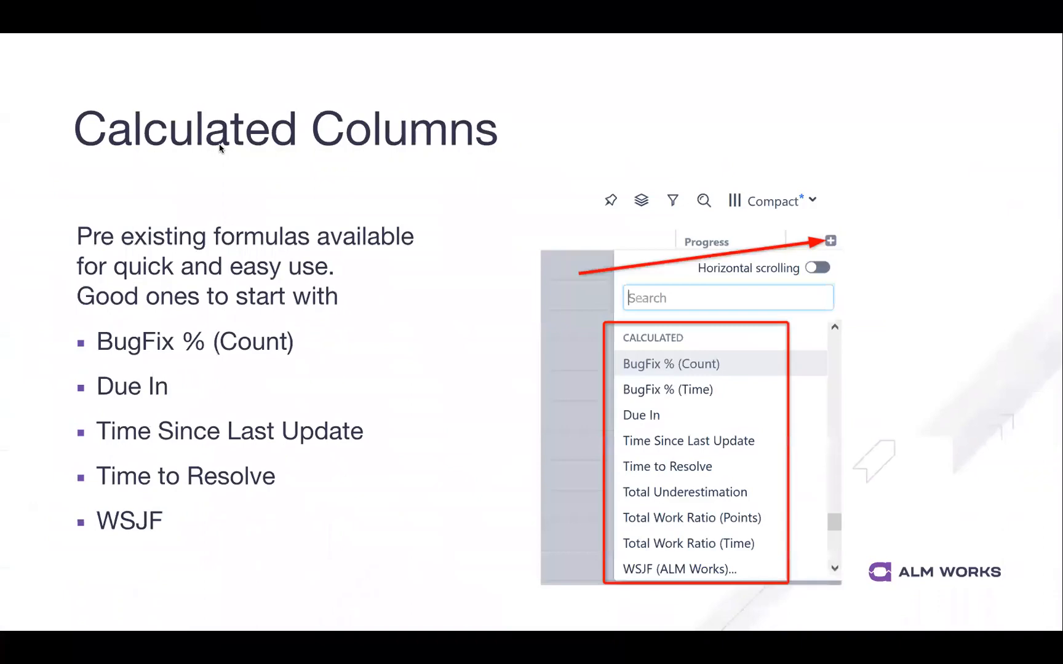
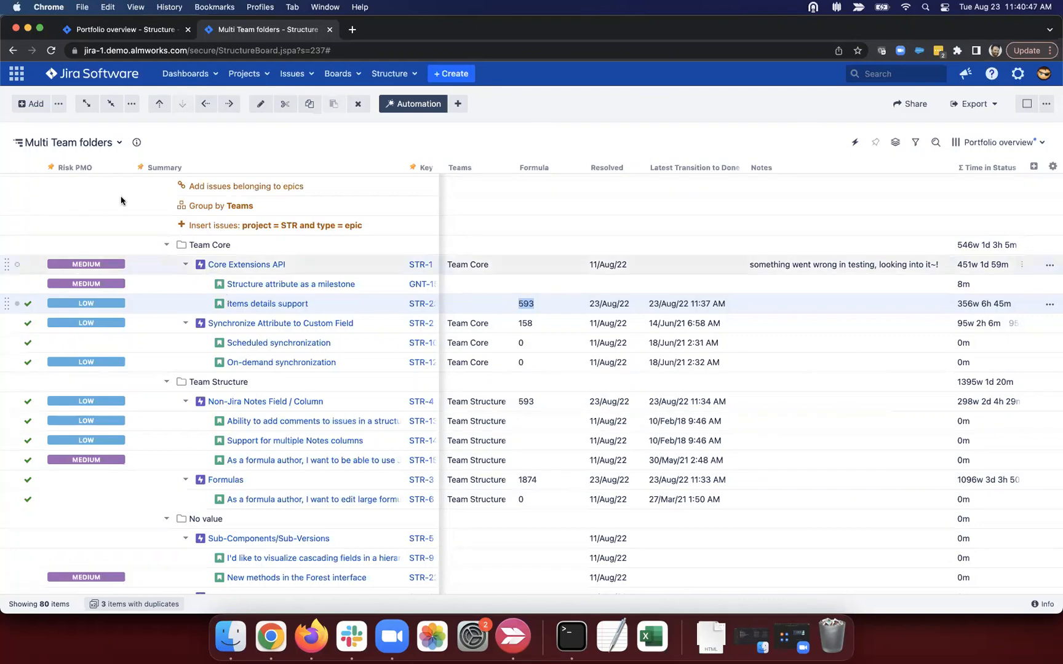
key("super+t")
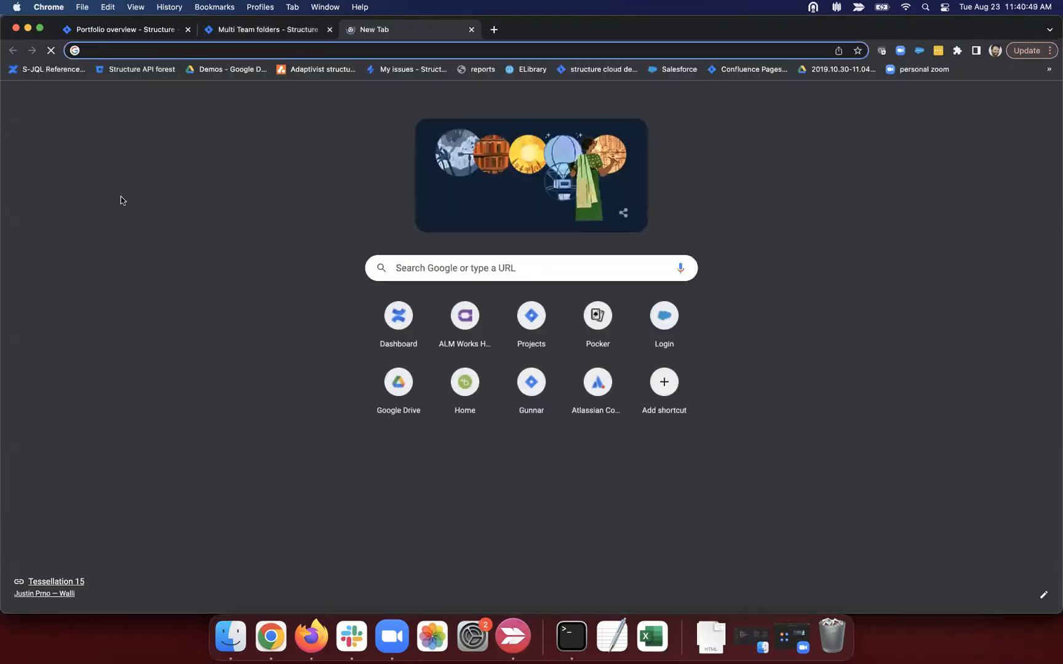
type("wii")
key("Return")
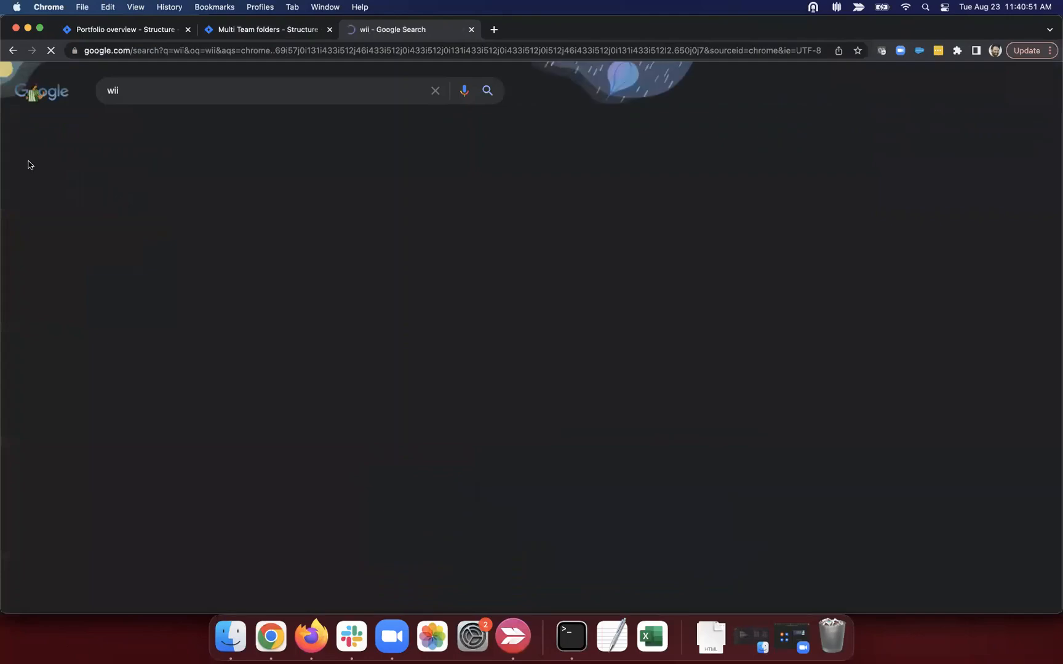
left_click(148, 56)
type("wiki")
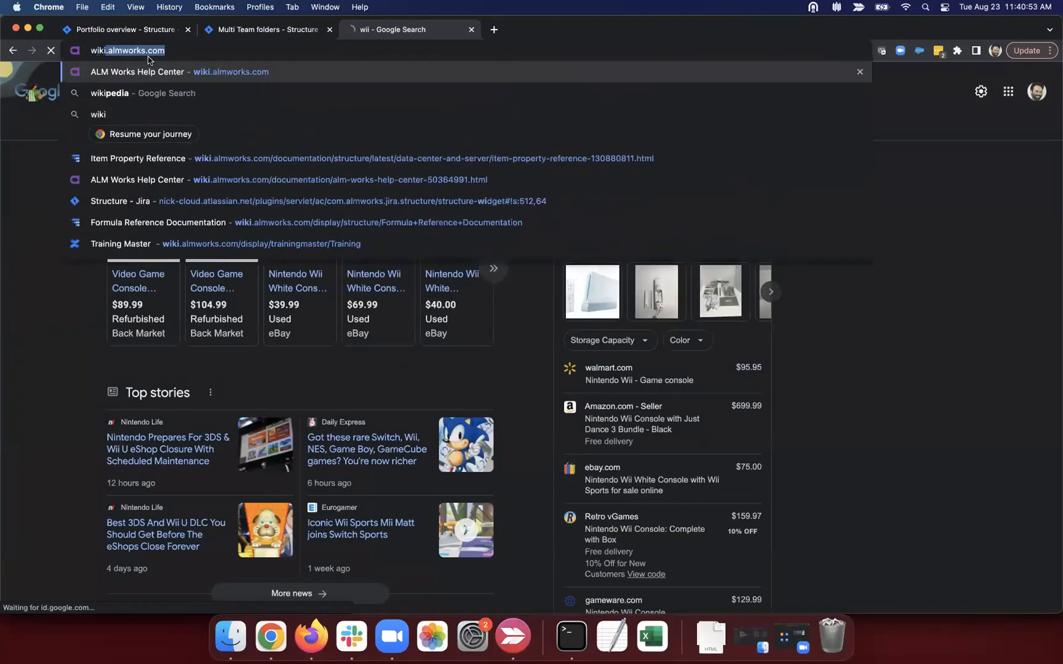
key("Return")
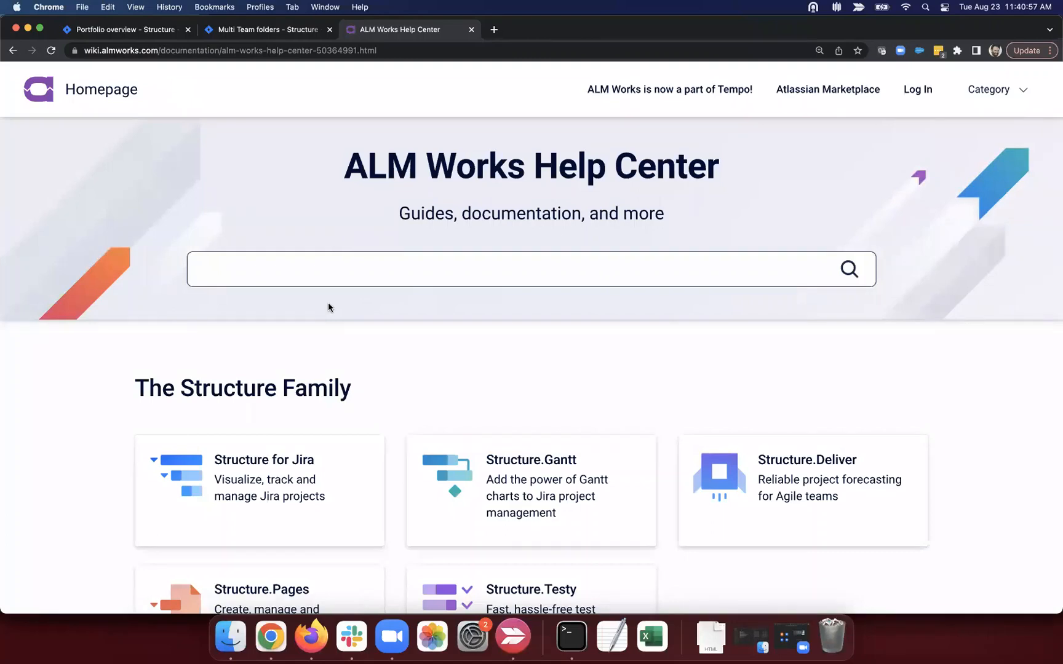
type("confluence gadget")
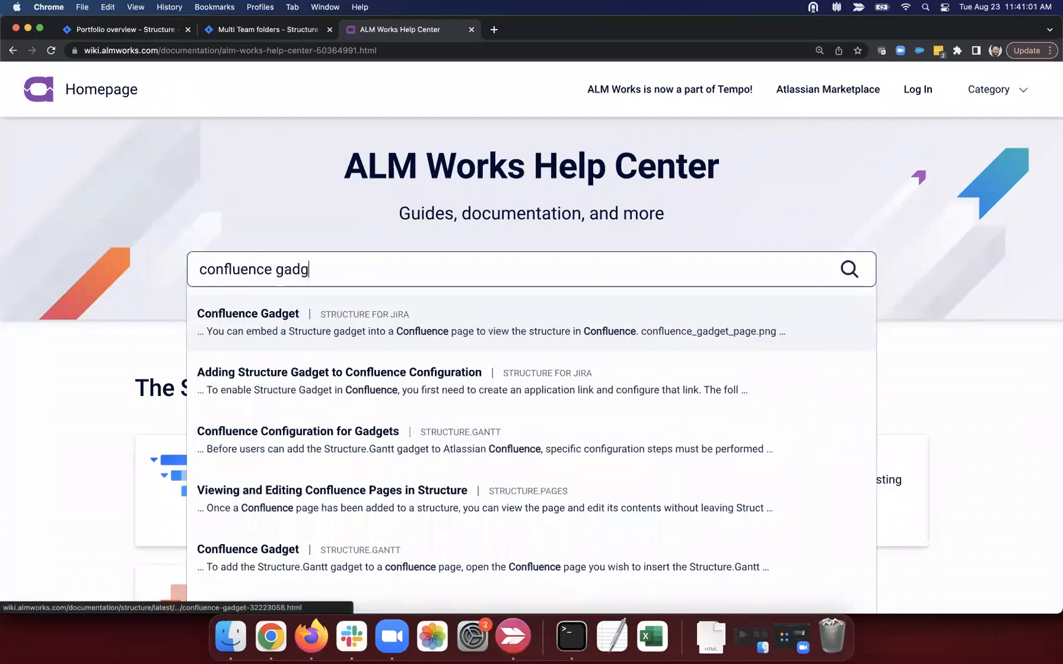
left_click(310, 321)
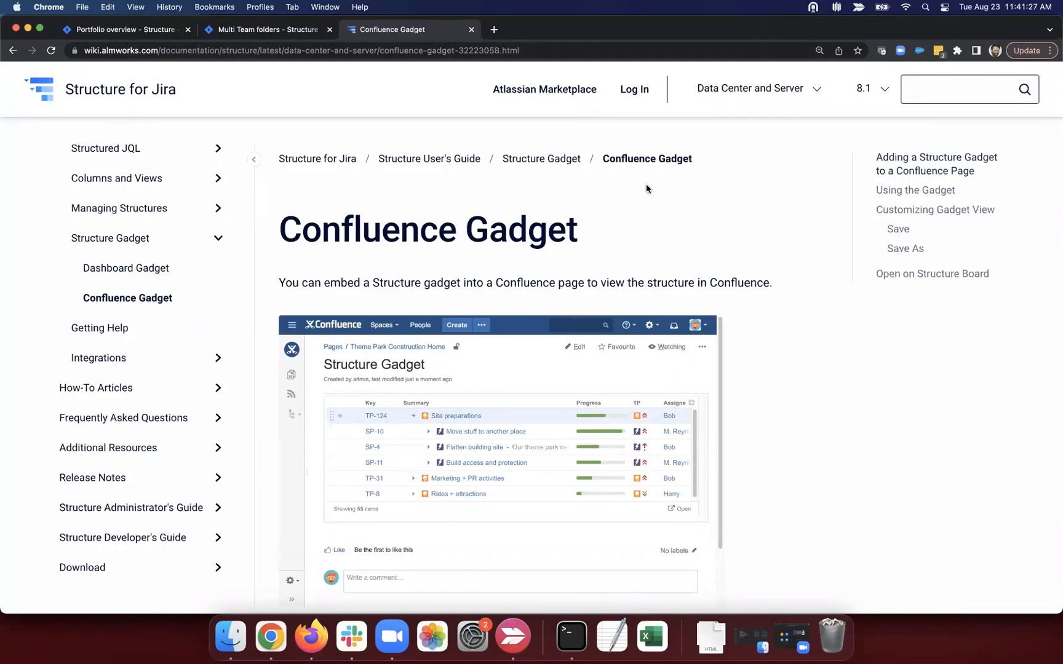
key("super+w")
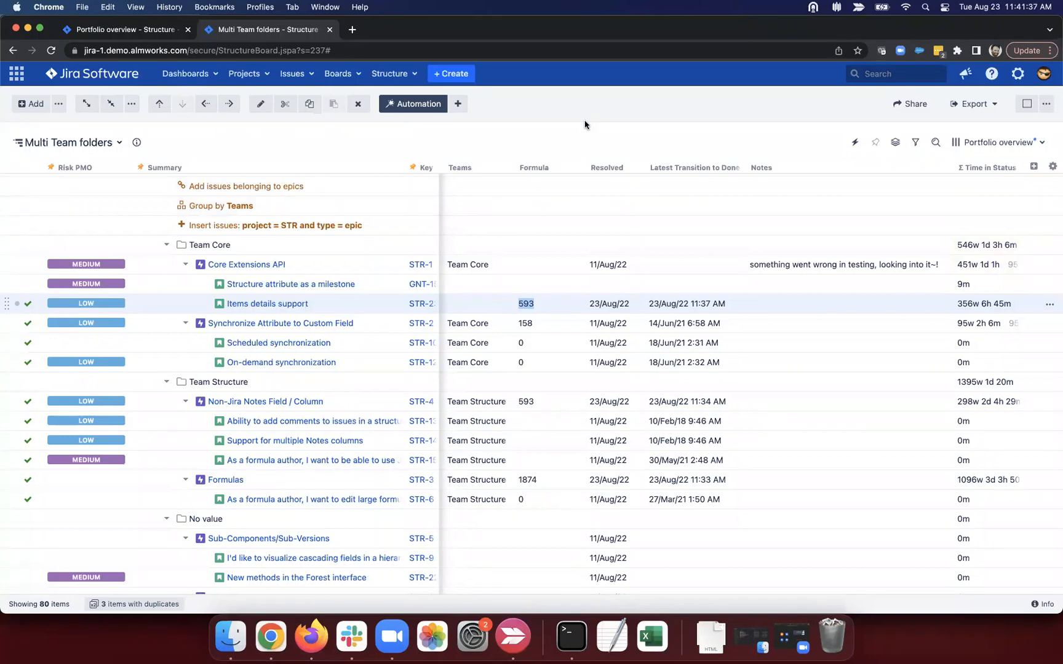
Step: Add a Formula column 'epic subtask cost' with an if type = "epic" : SUM(if…) formula
left_click(1033, 167)
type("form")
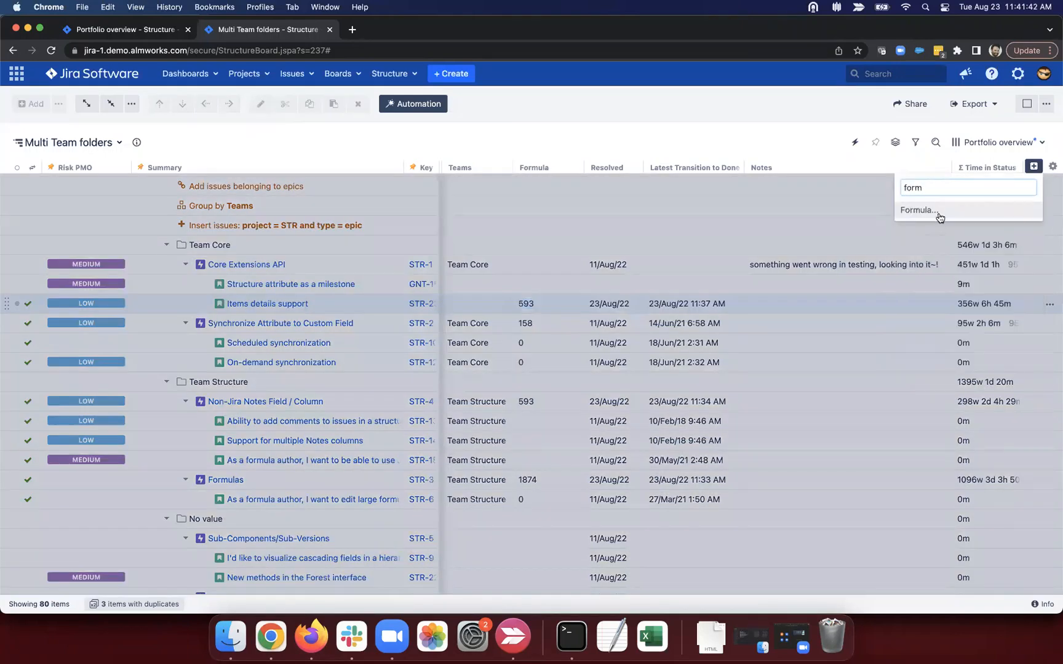
left_click(939, 210)
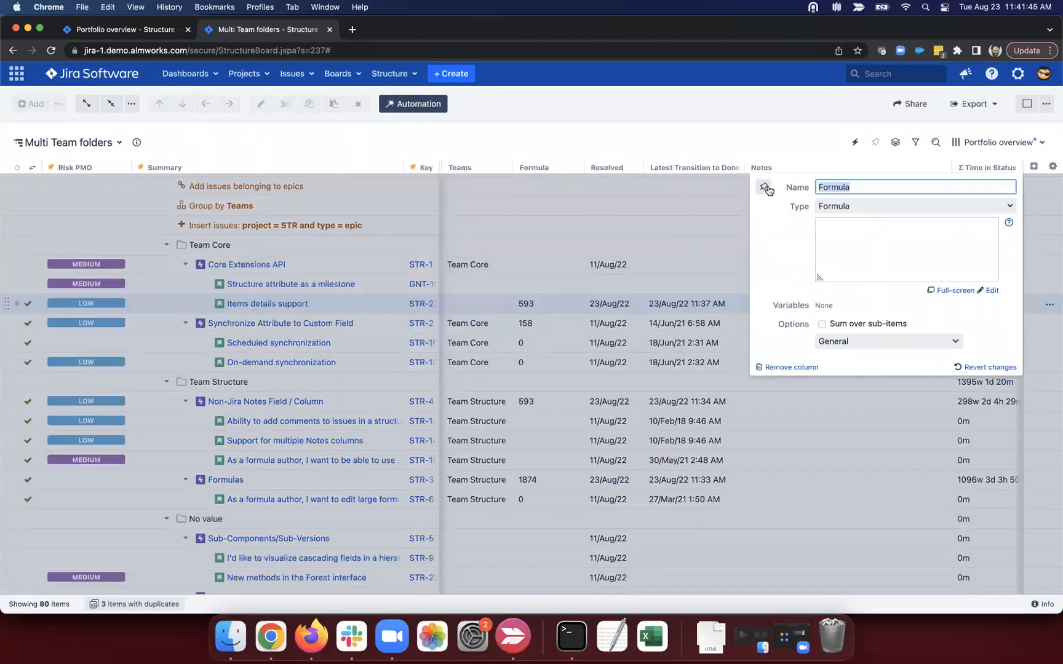
type("epic subtask cost")
left_click(844, 238)
type("if type =")
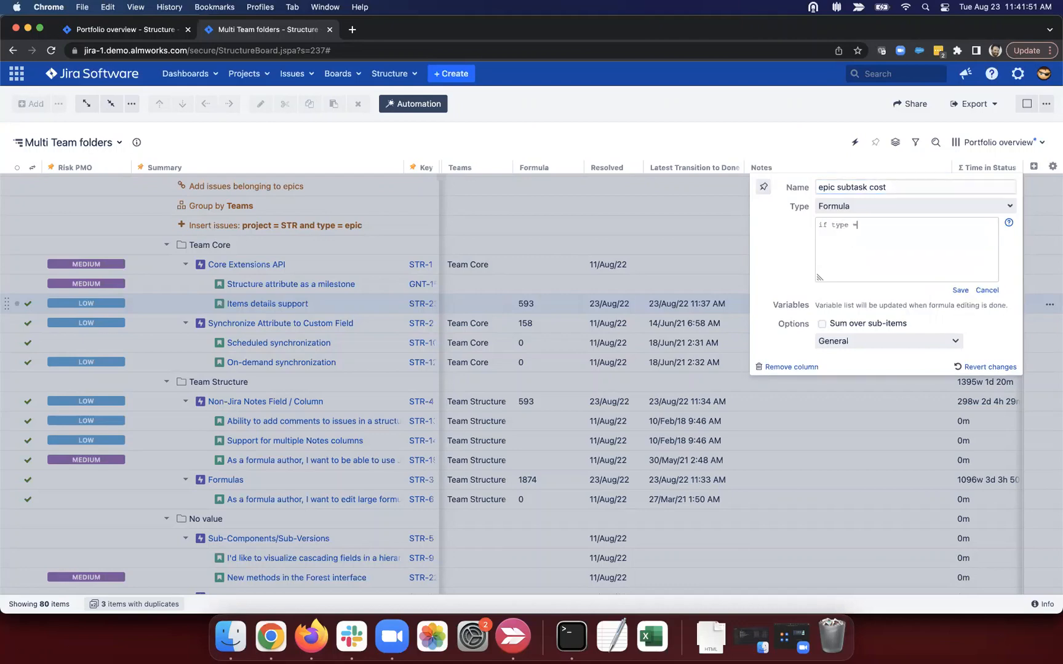
type(" \"epic\" :")
key("Return")
type("SUM(if(type = \"sub-task\"; cost; 0")
left_click(960, 289)
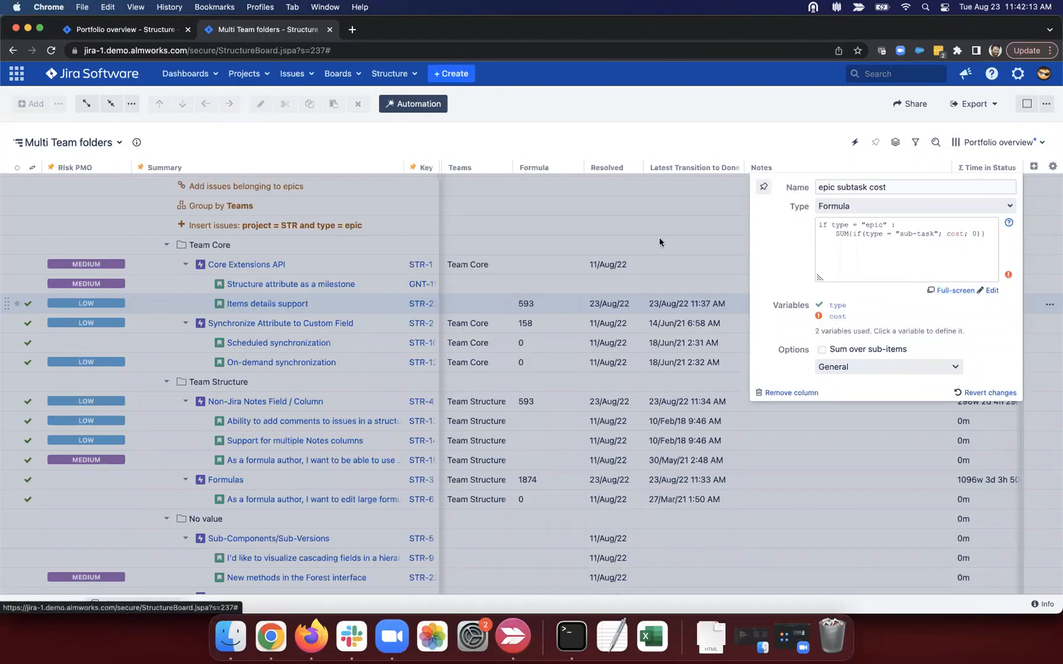
Step: Map the formula's cost variable to Story Points
left_click(841, 317)
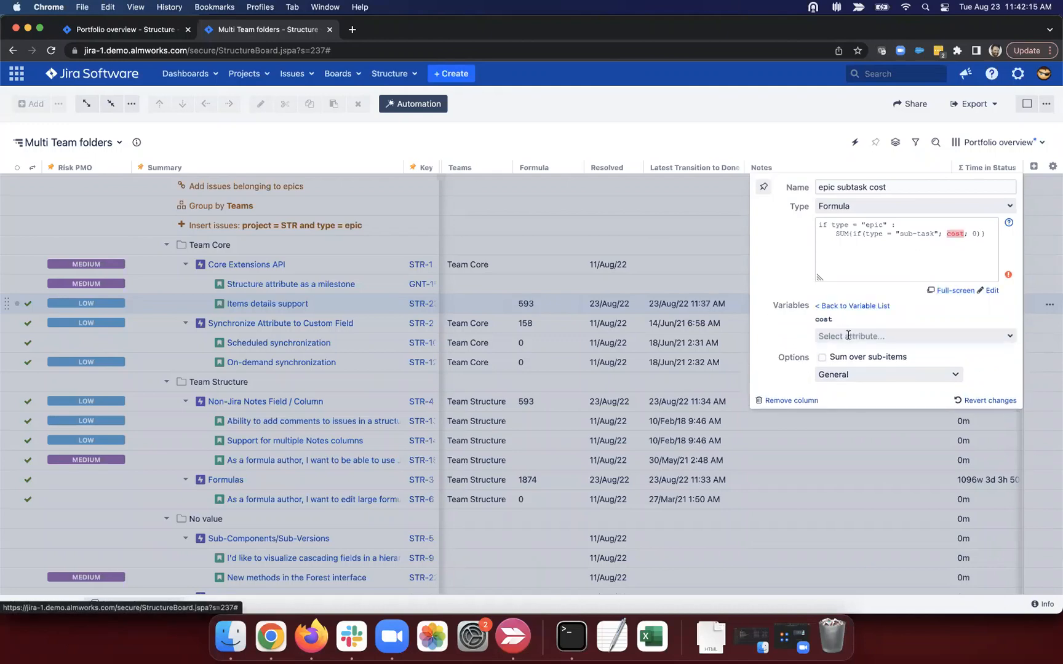
left_click(857, 332)
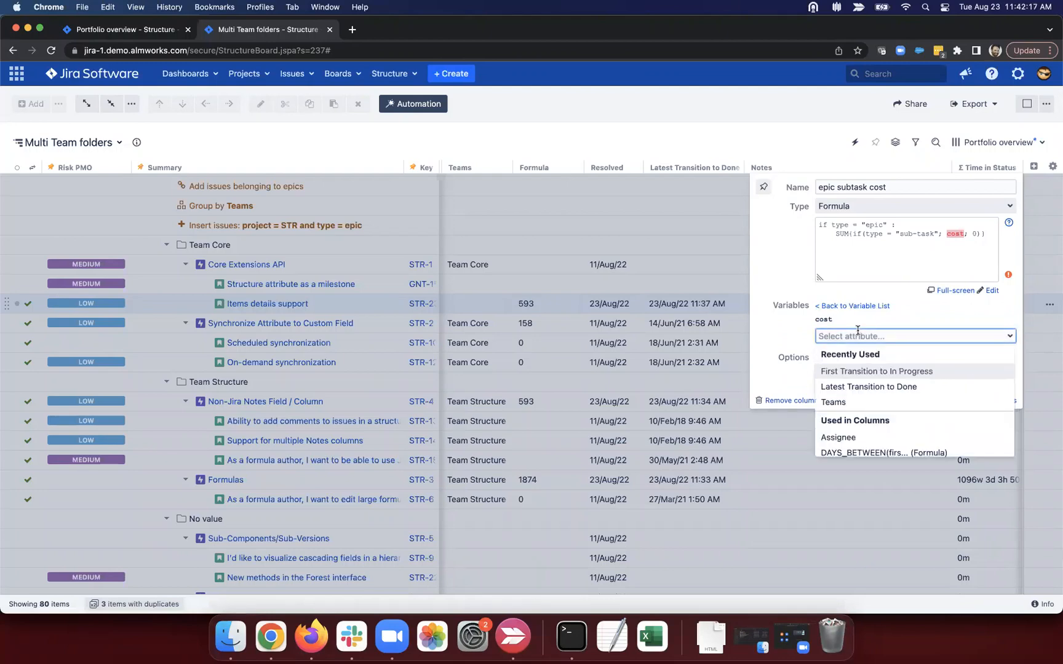
type("stor")
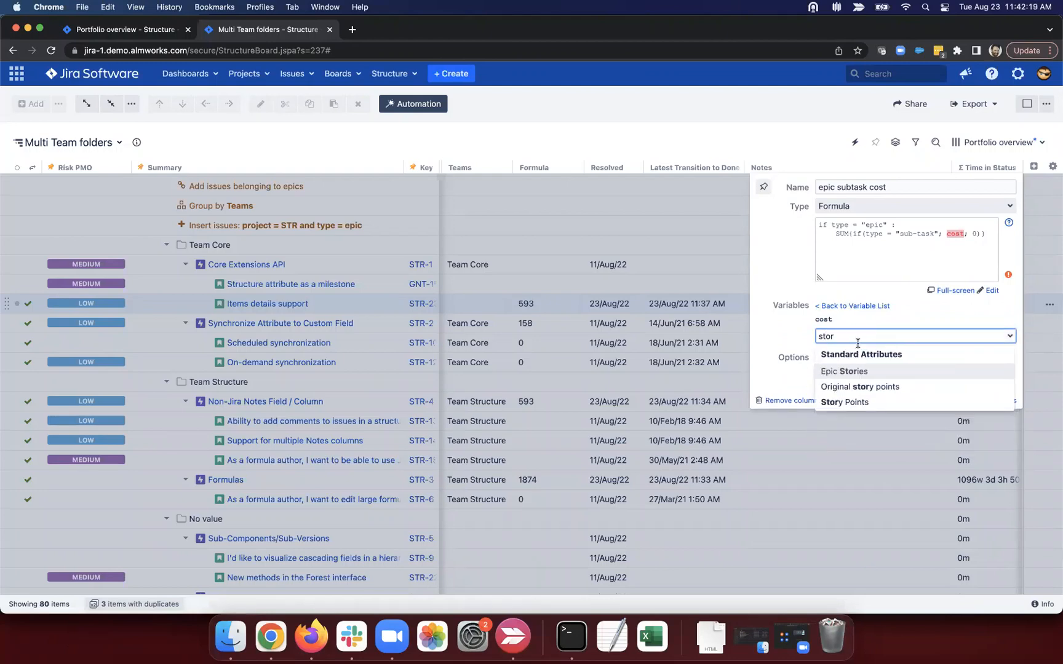
left_click(846, 401)
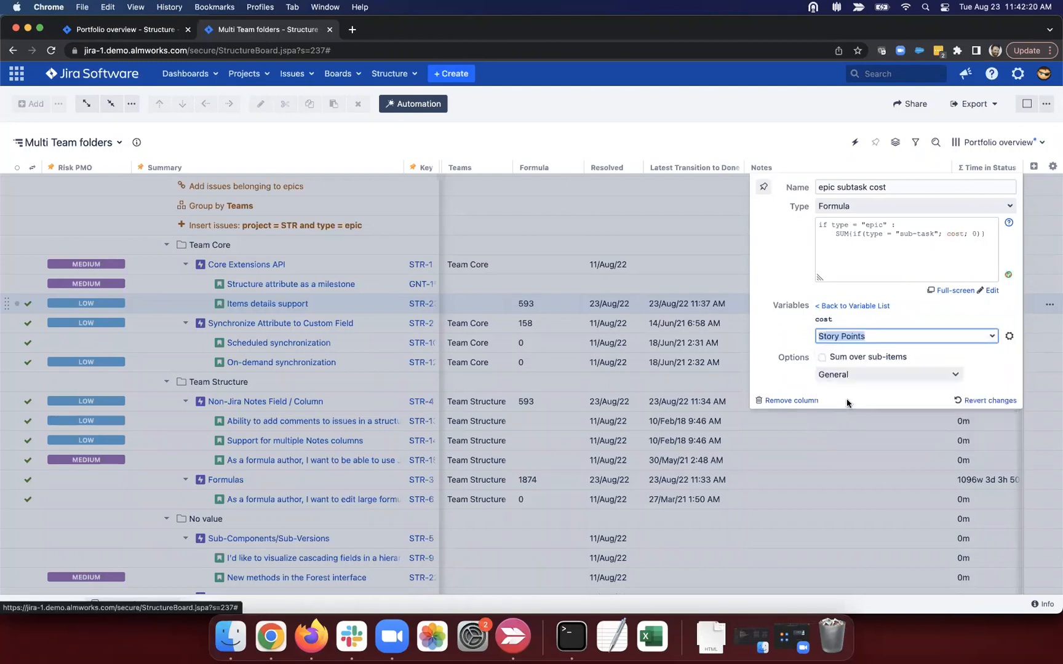
left_click(738, 273)
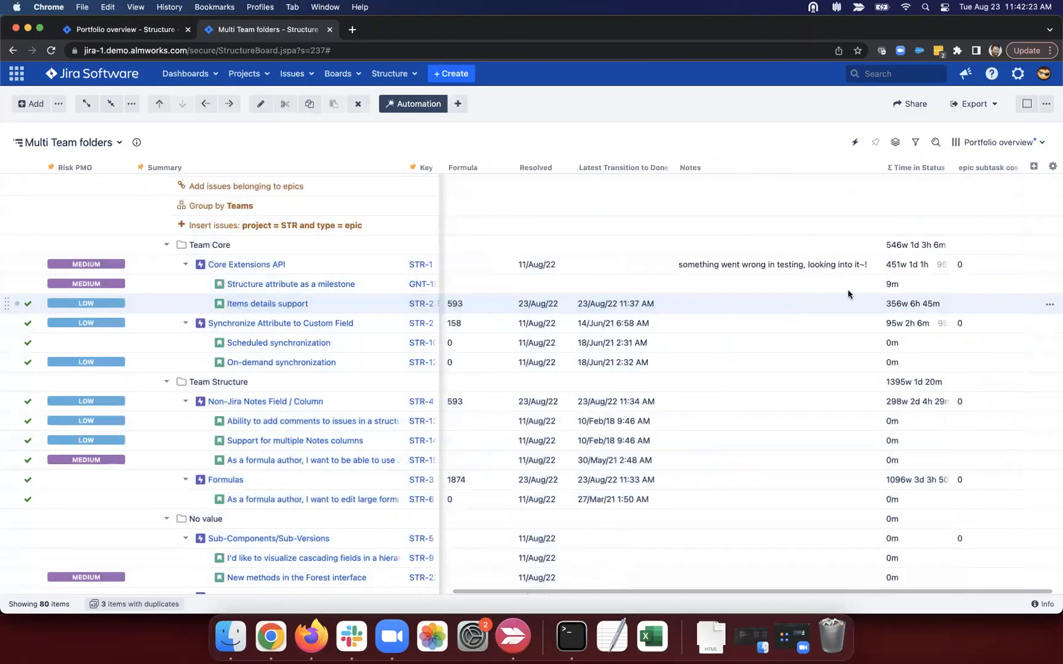
Step: Add a Sub-tasks extender for all sub-task types and levels, growing the board to 86 items
left_click(459, 105)
left_click(497, 212)
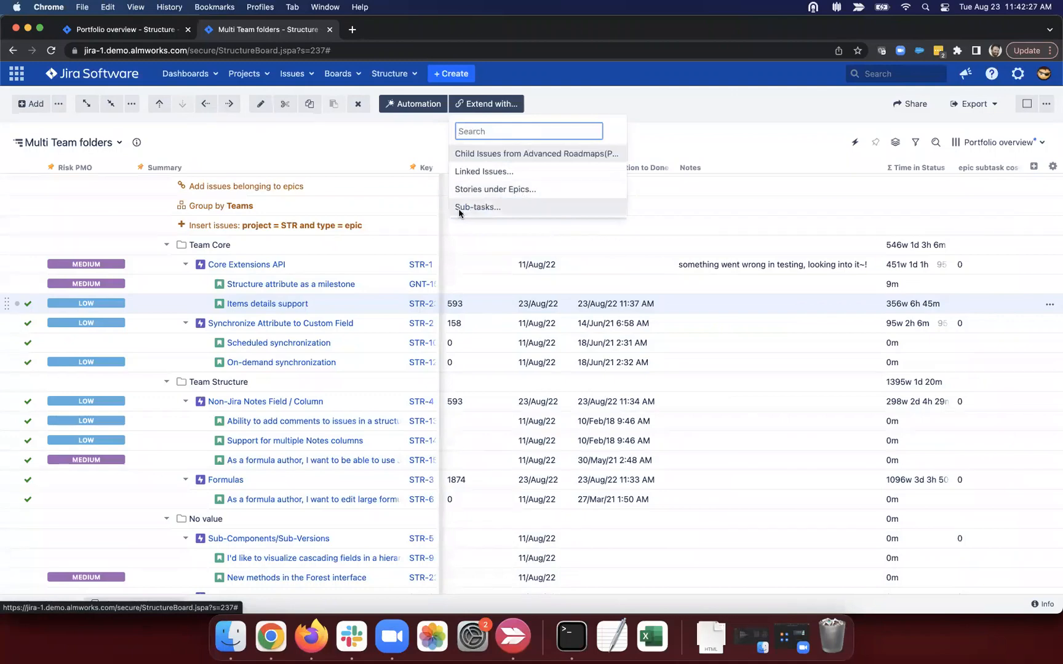
left_click(481, 217)
left_click(459, 103)
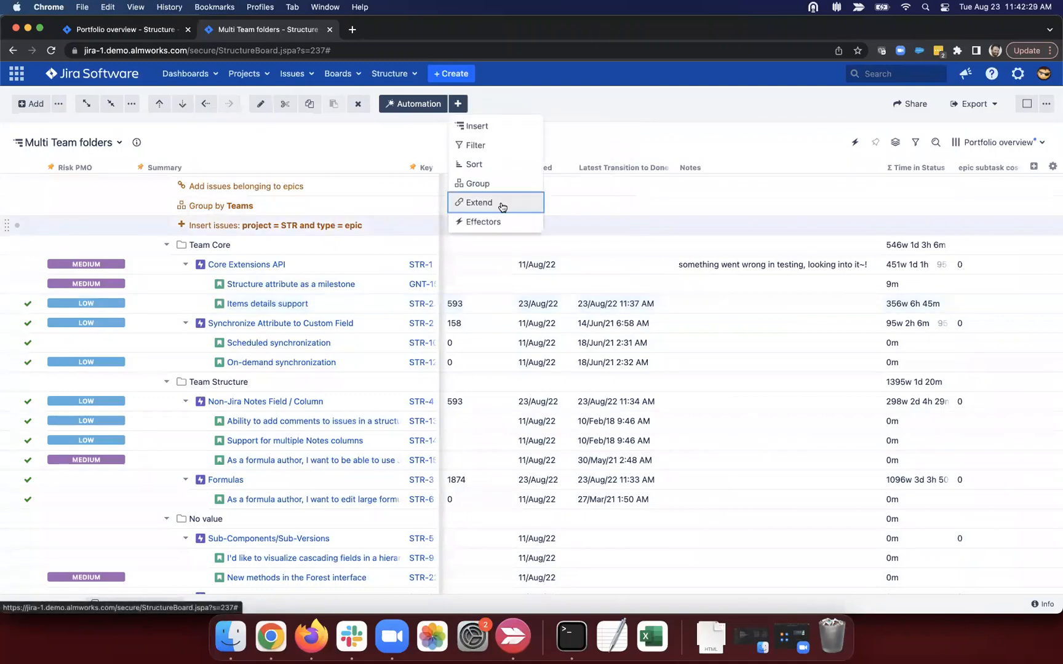
left_click(474, 203)
left_click(510, 209)
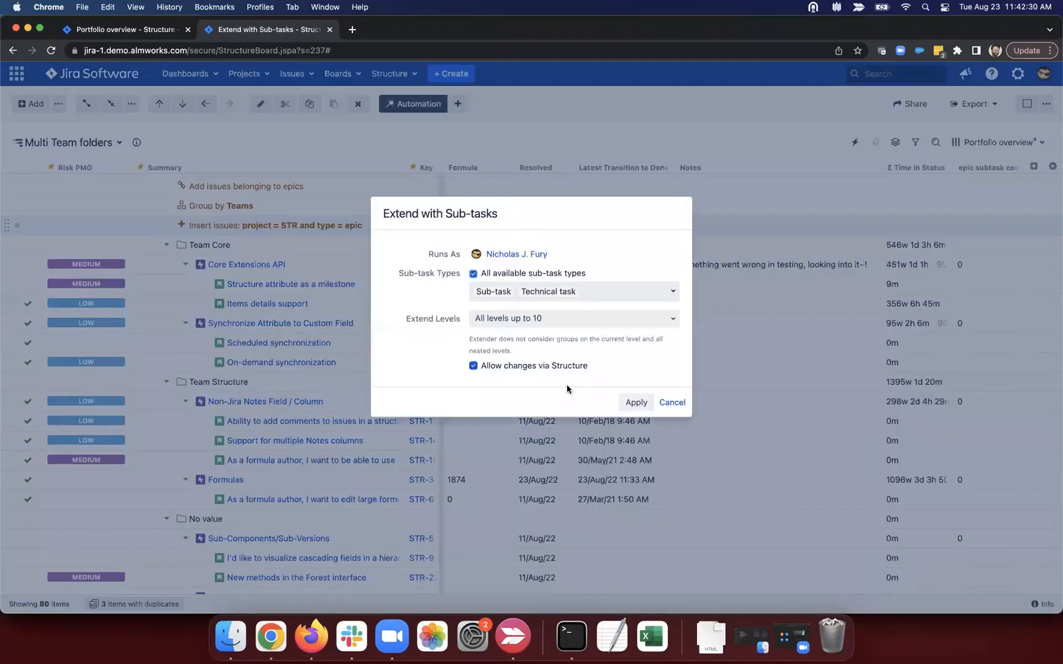
left_click(630, 404)
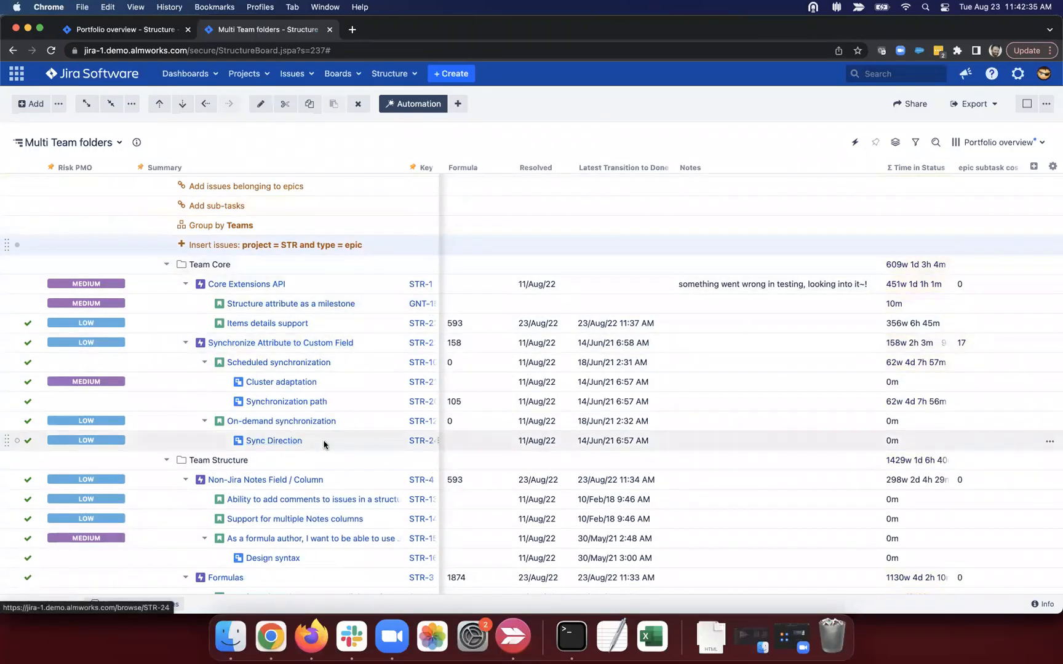
scroll(451, 440, "left", 15)
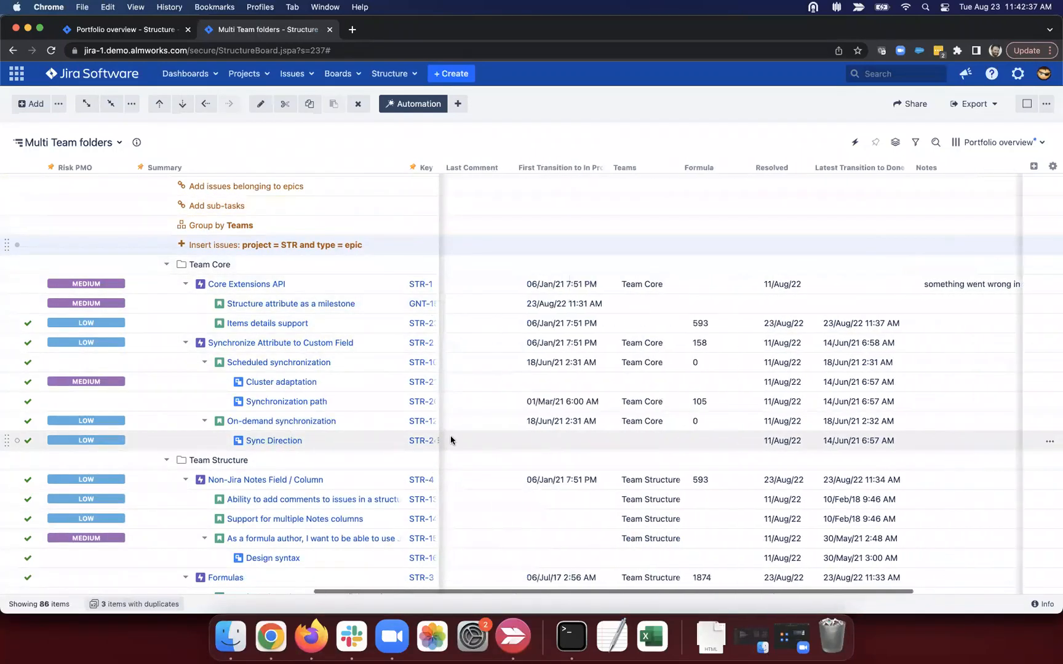
scroll(451, 440, "left", 10)
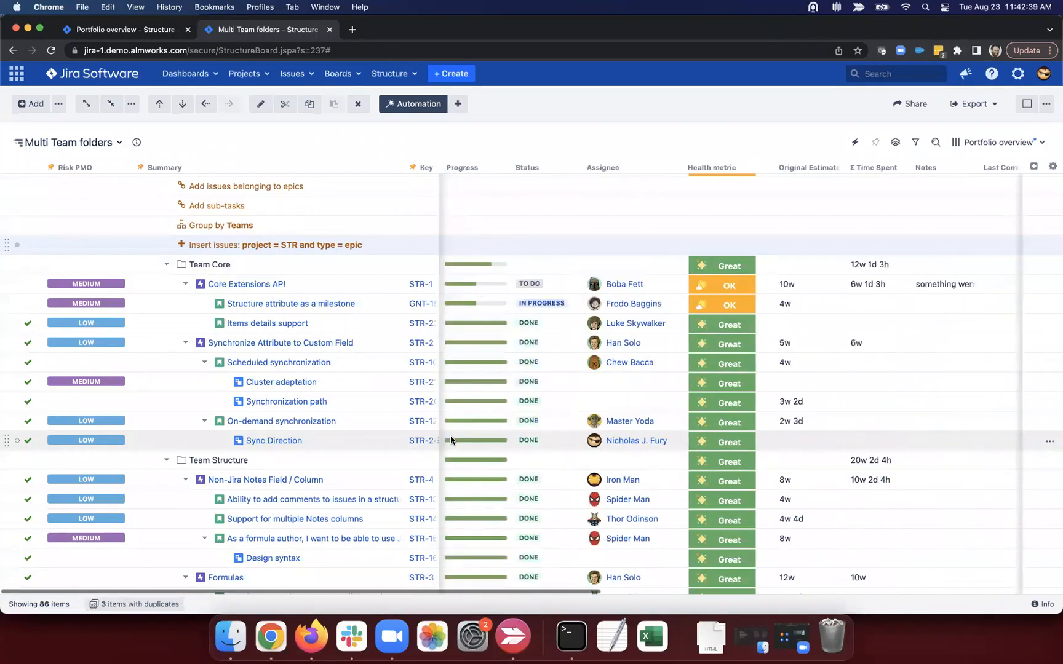
scroll(450, 441, "right", 20)
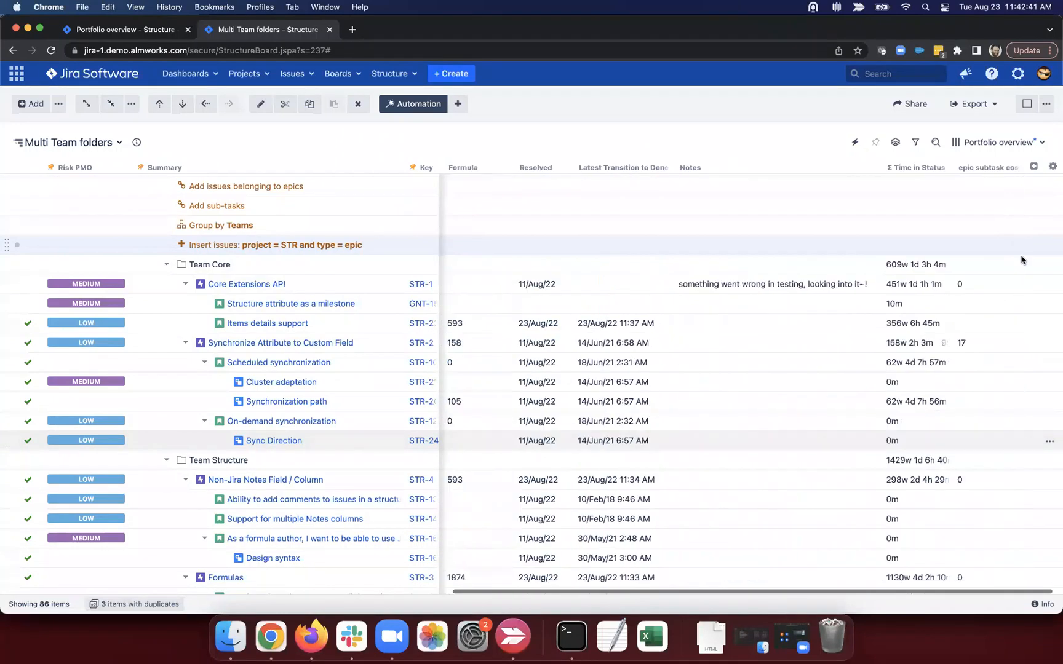
Step: Add a Story Points column to the structure
left_click(1033, 167)
type("story")
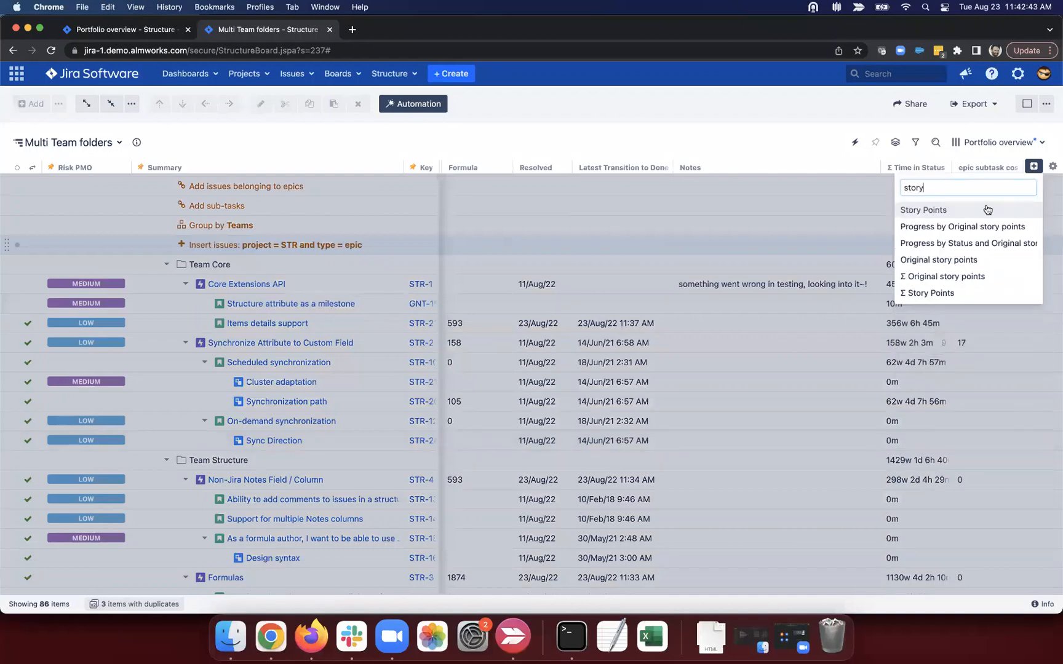
left_click(984, 209)
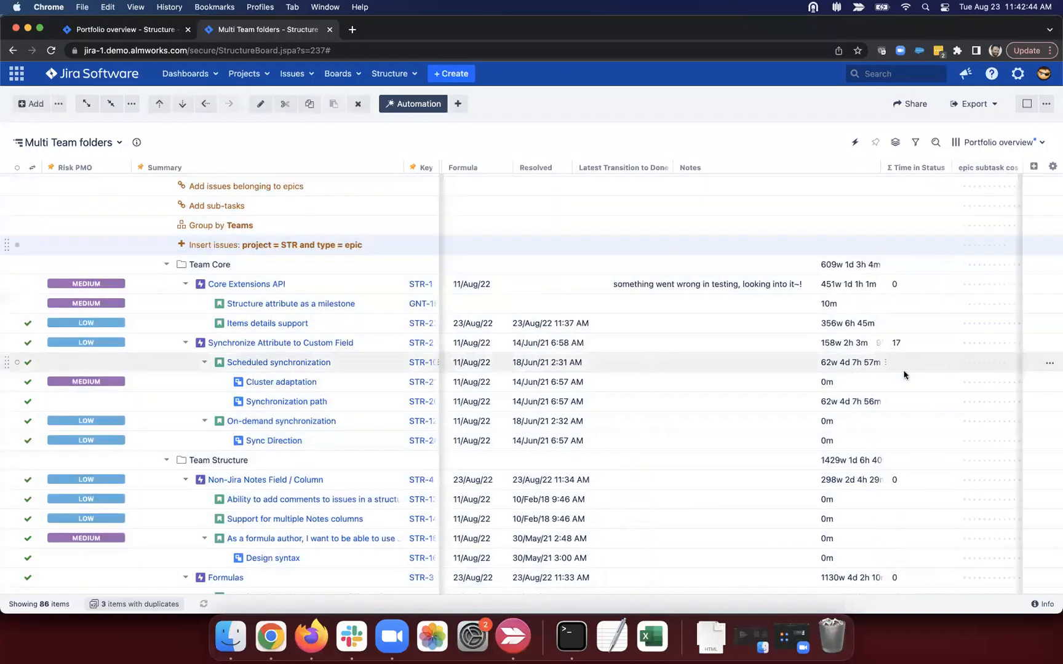
scroll(904, 375, "right", 2)
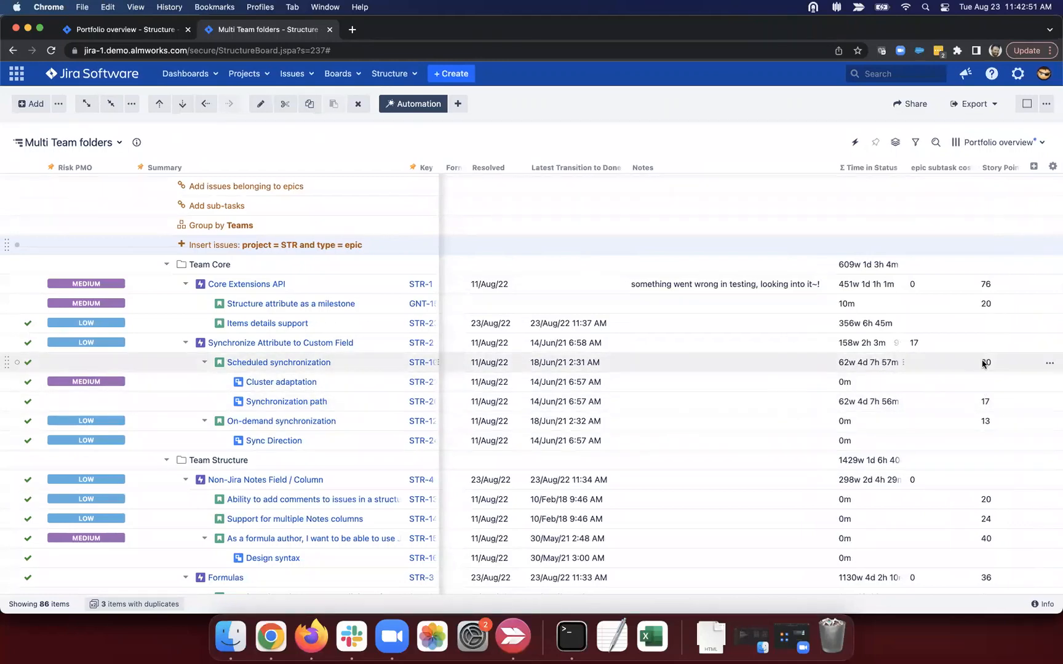
Step: Set the Sync Direction sub-task's Story Points to 3, lifting its epic's subtask cost to 20
left_click(921, 343)
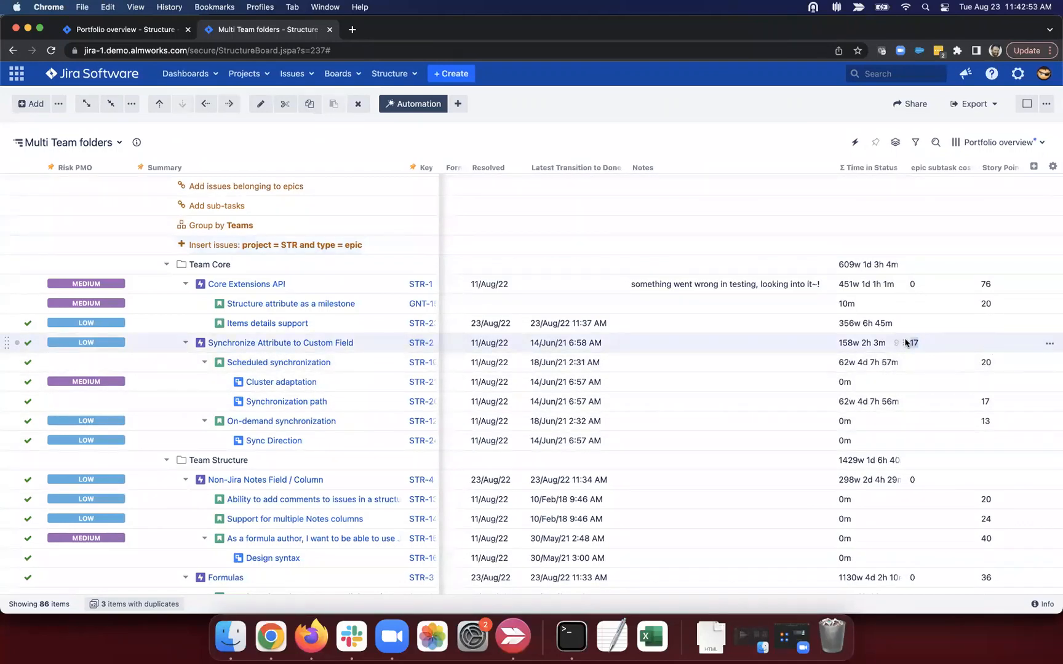
left_click(987, 434)
left_click(987, 434)
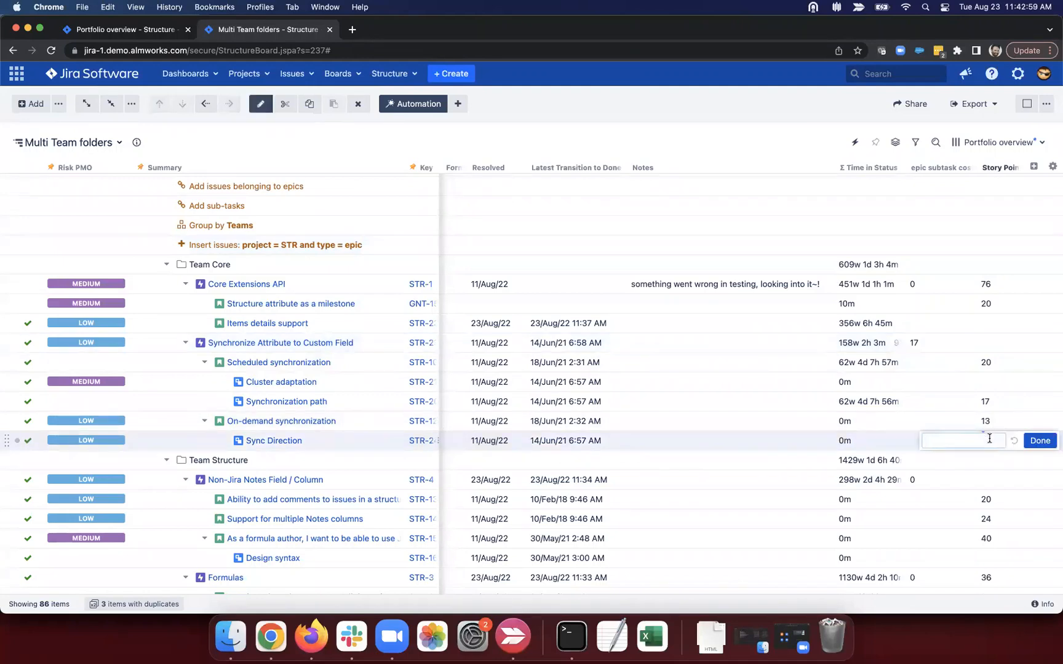
type("3")
left_click(1039, 441)
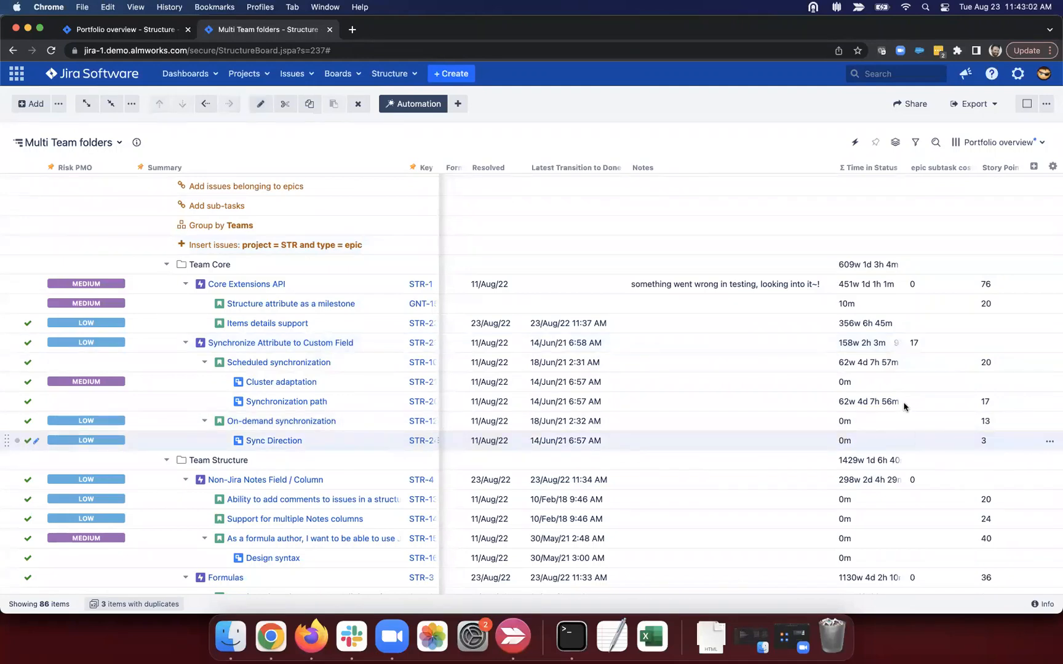
left_click(916, 342)
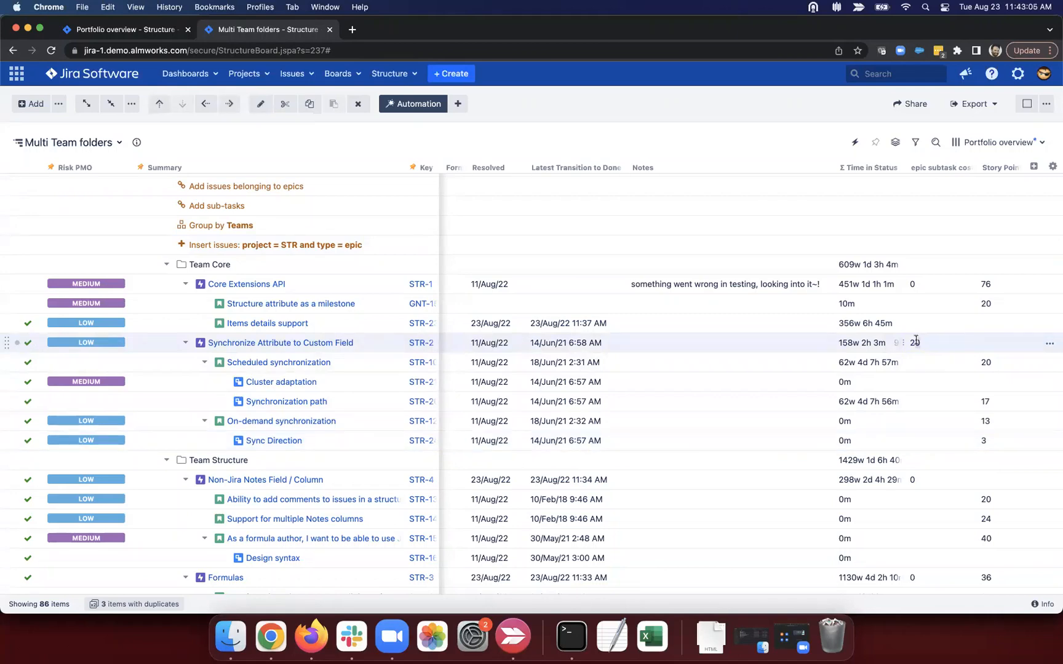
left_click(1013, 168)
Step: Break the epic subtask cost formula so the if() condition sits on its own indented line under SUM
left_click(967, 167)
left_click_drag(700, 224, 781, 227)
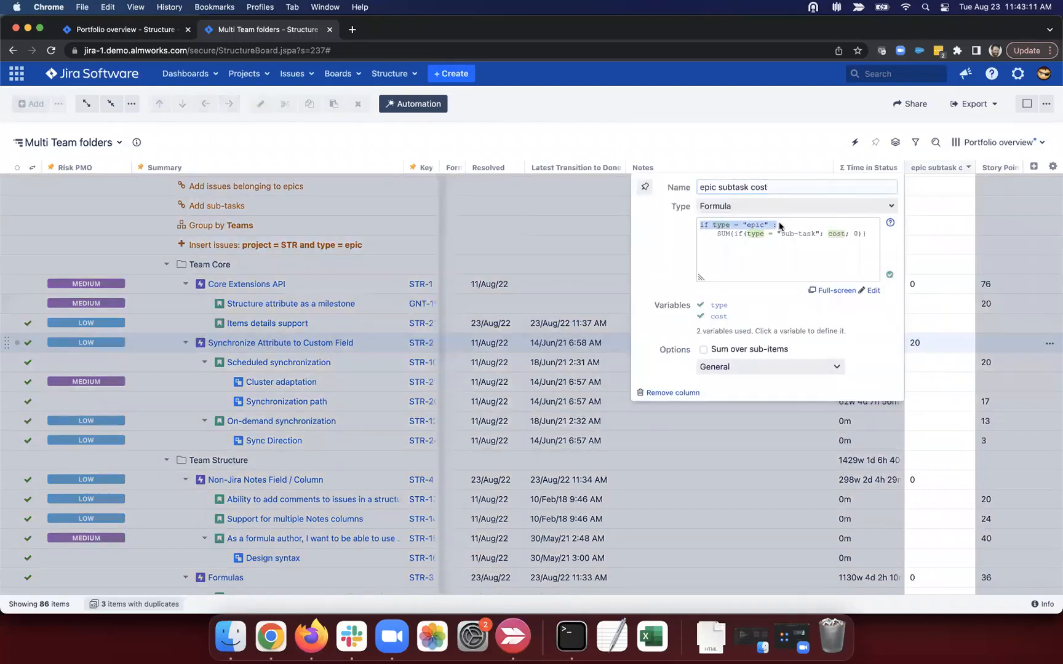
left_click(781, 228)
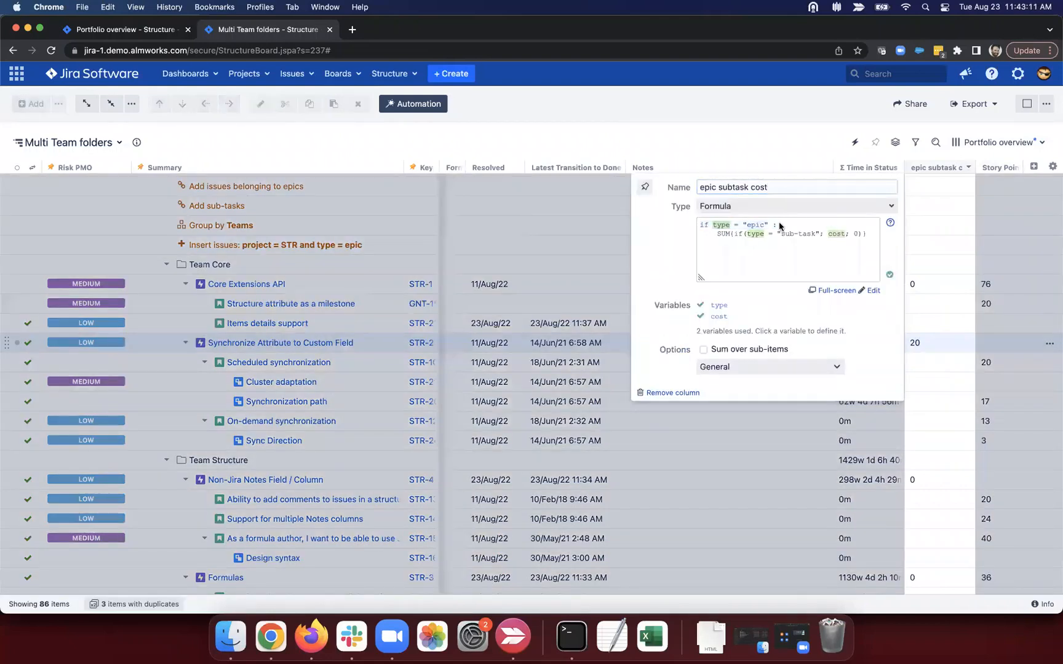
left_click(733, 233)
key("Return")
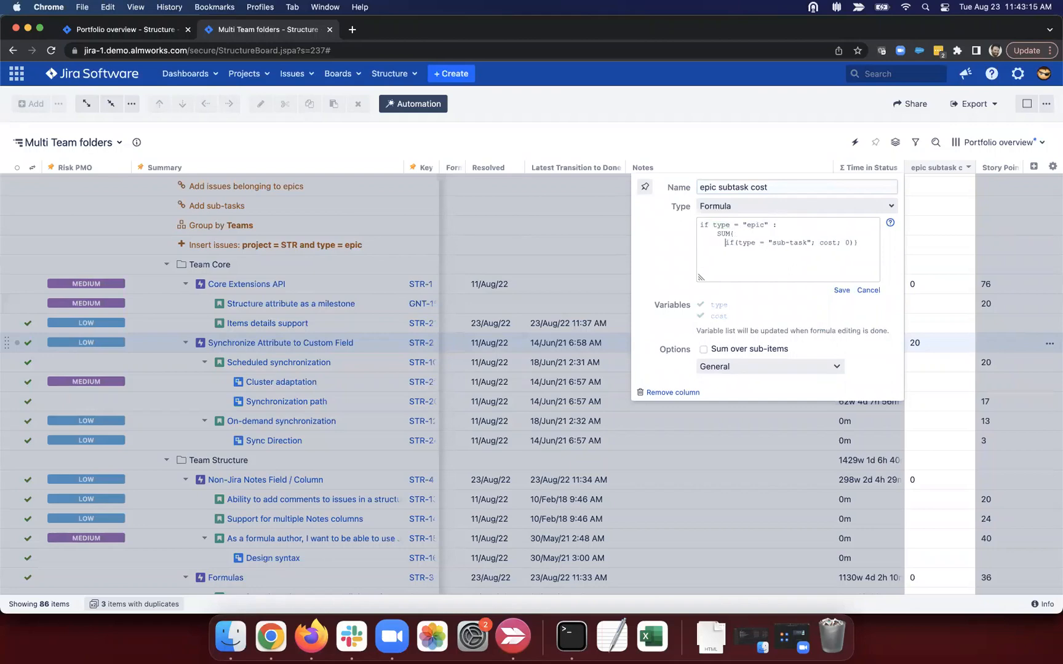
left_click(861, 242)
mouse_move(734, 242)
left_mouse_down()
mouse_move(847, 242)
mouse_move(748, 241)
left_mouse_up()
left_click_drag(864, 242, 724, 243)
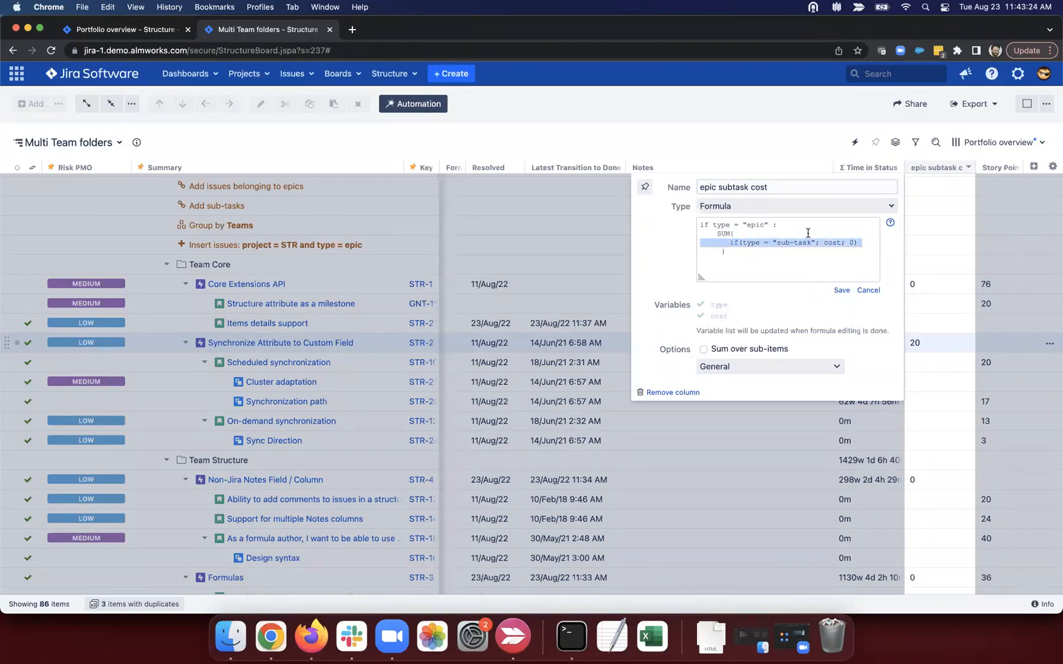
left_click_drag(819, 242, 839, 242)
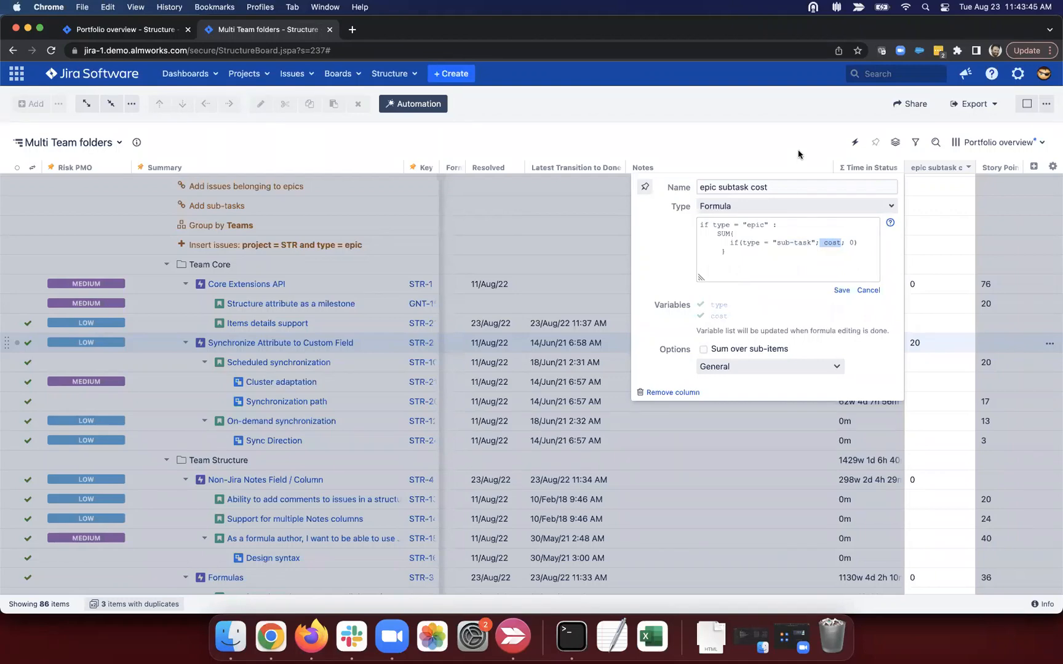
left_click(741, 146)
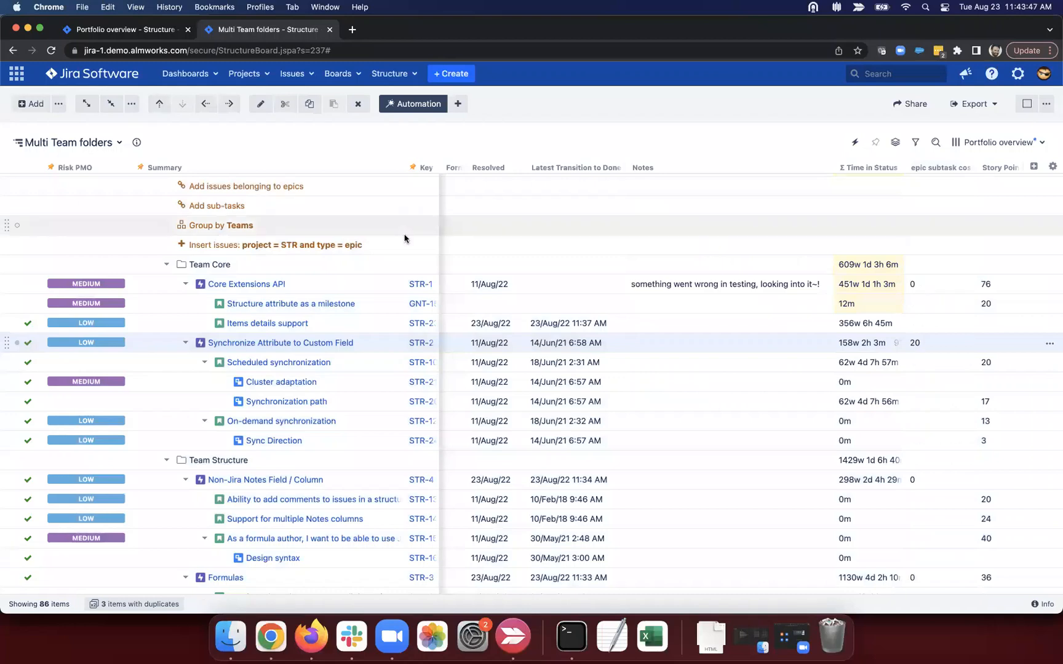
Step: Remove the 'Add issues belonging to epics' and 'Add sub-tasks' rows from the structure
left_click(108, 142)
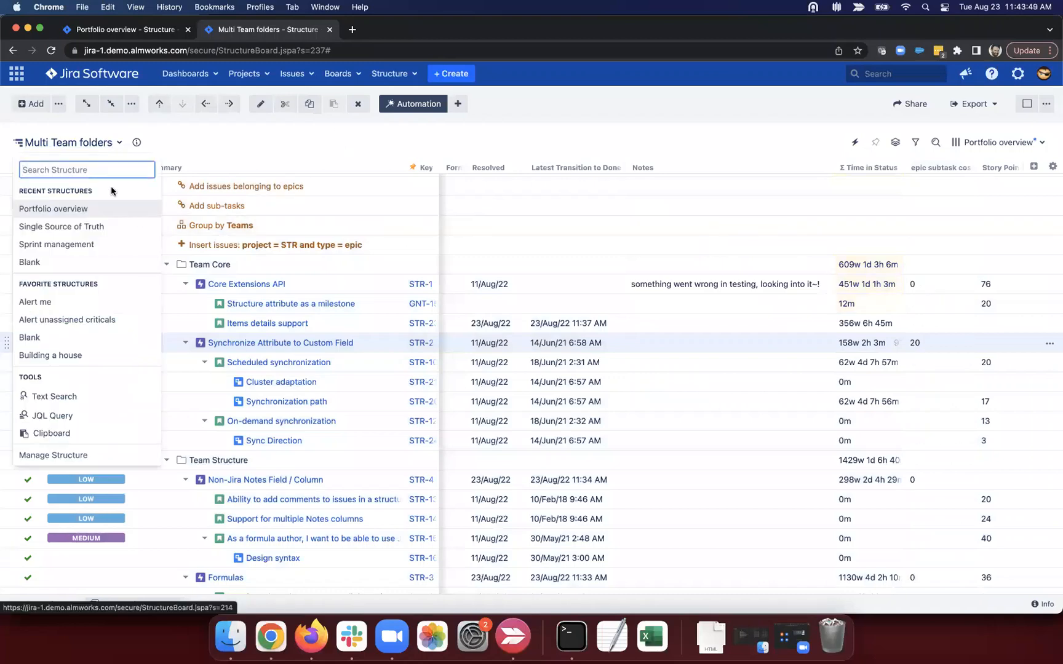
left_click(227, 120)
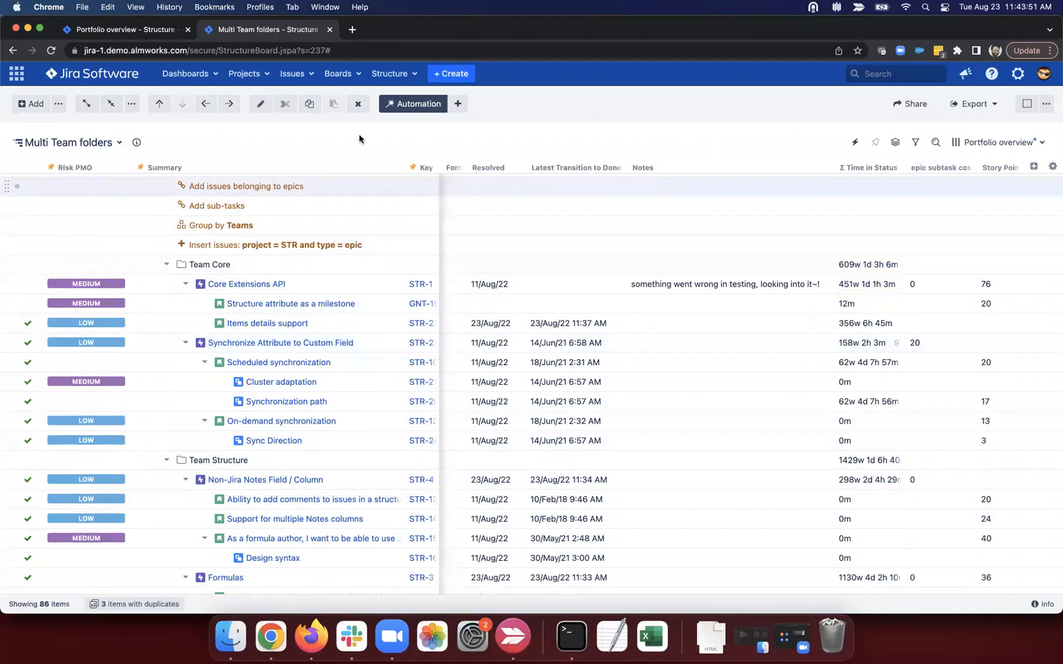
left_click(357, 103)
left_click(357, 104)
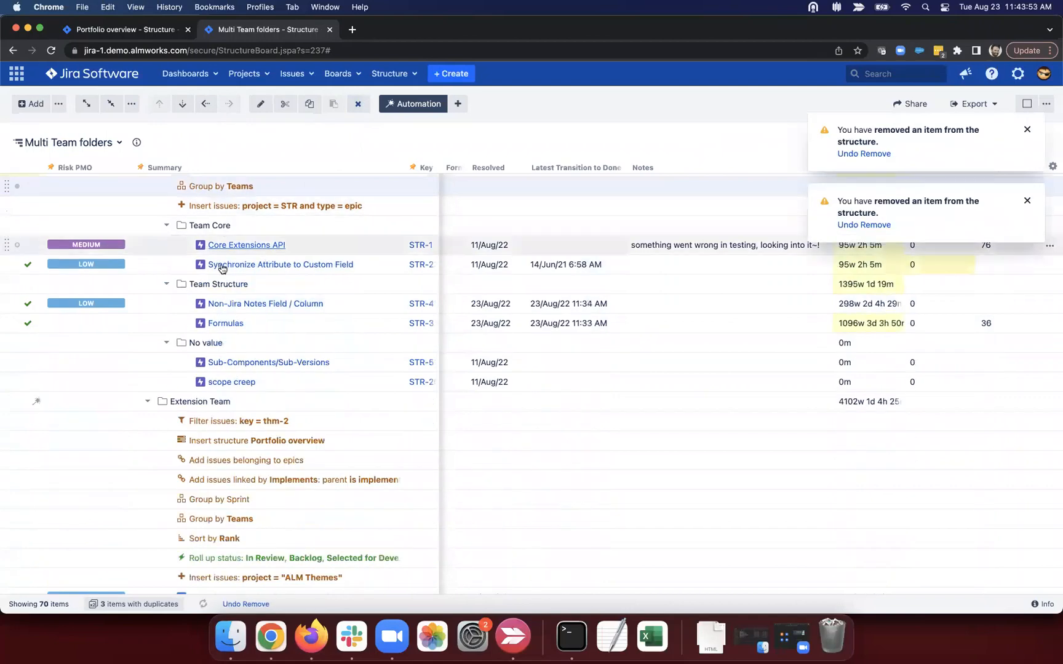
left_click(1027, 201)
left_click(1026, 129)
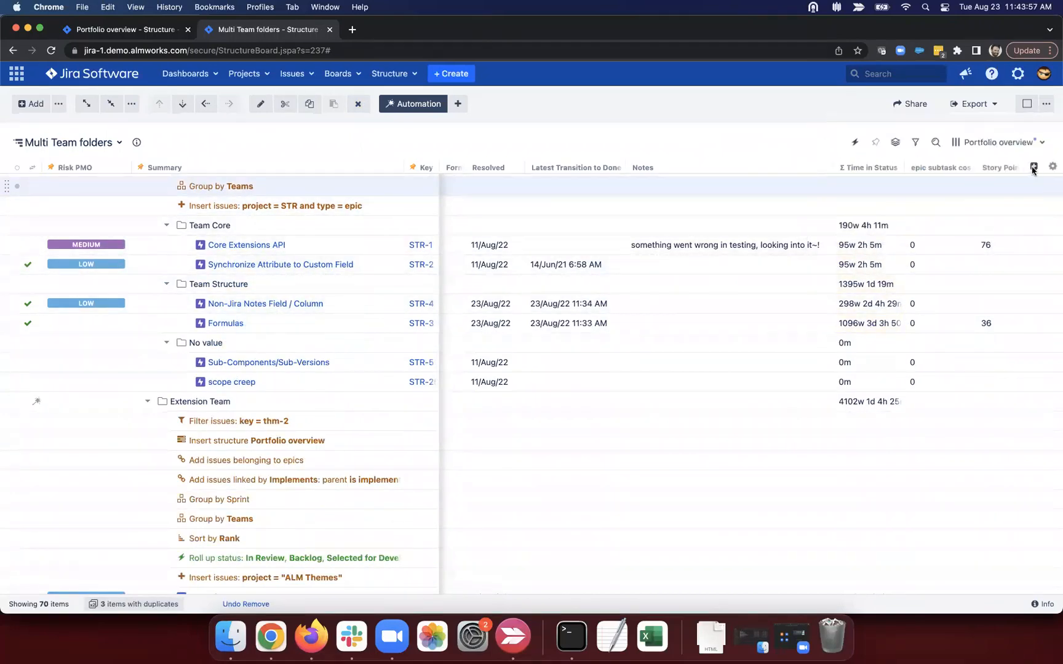
Step: Add a Formula column named 'story count' with the formula epicStories.size()
left_click(1033, 167)
type("form")
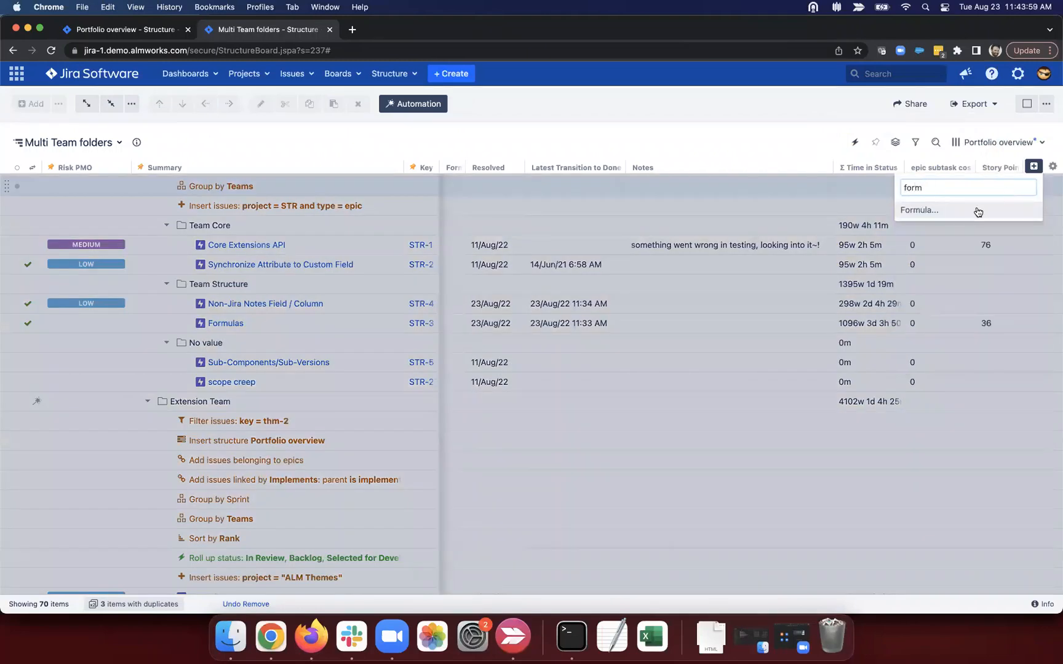
left_click(978, 211)
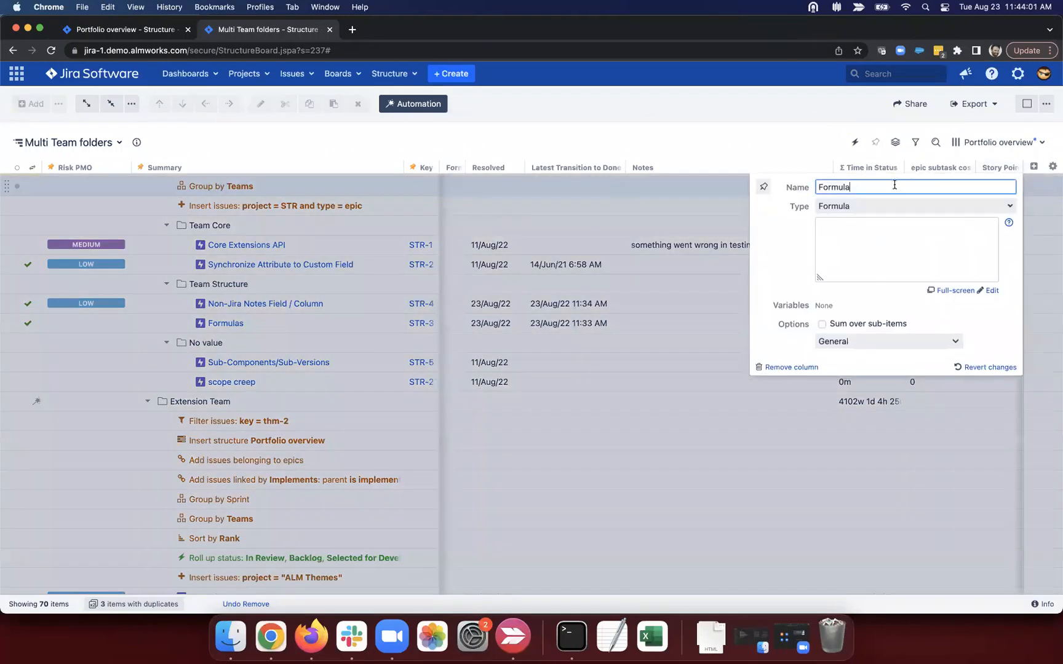
left_click_drag(894, 185, 789, 187)
key("BackSpace")
type("story count")
left_click(835, 237)
type("cStories.size(")
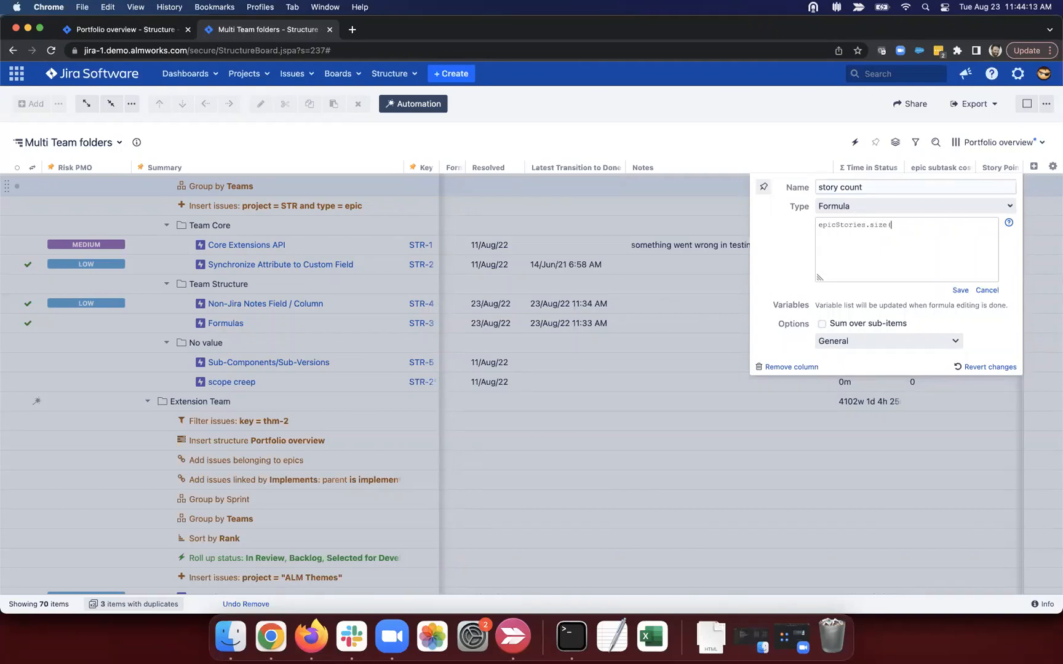
left_click(957, 289)
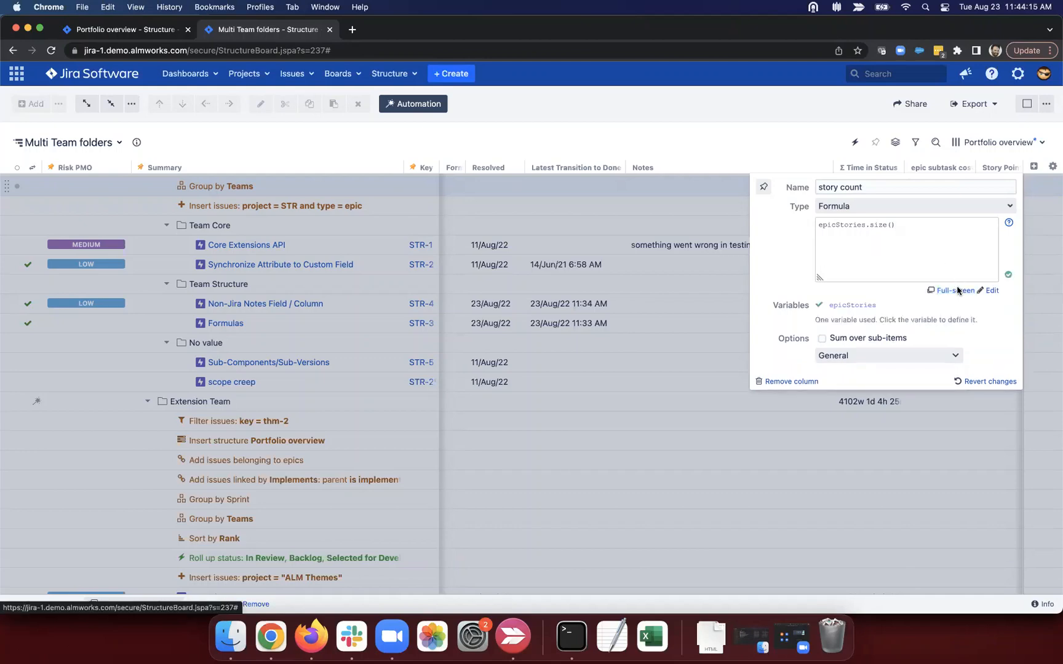
left_click(721, 269)
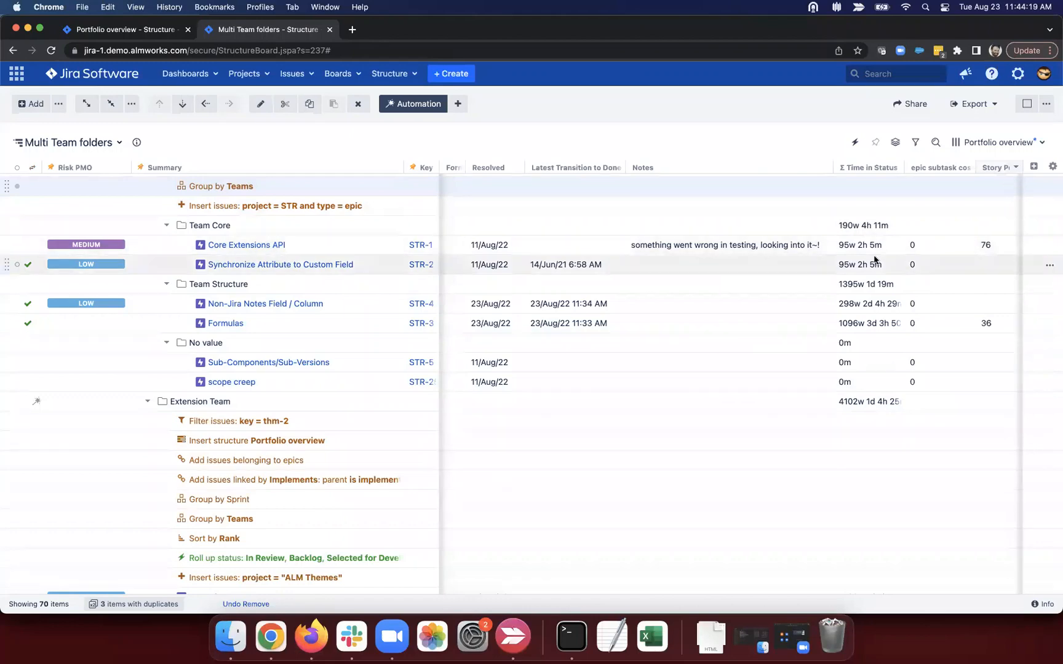
Step: Check story count on the Team Structure, Formulas and scope creep epic rows
scroll(874, 255, "right", 3)
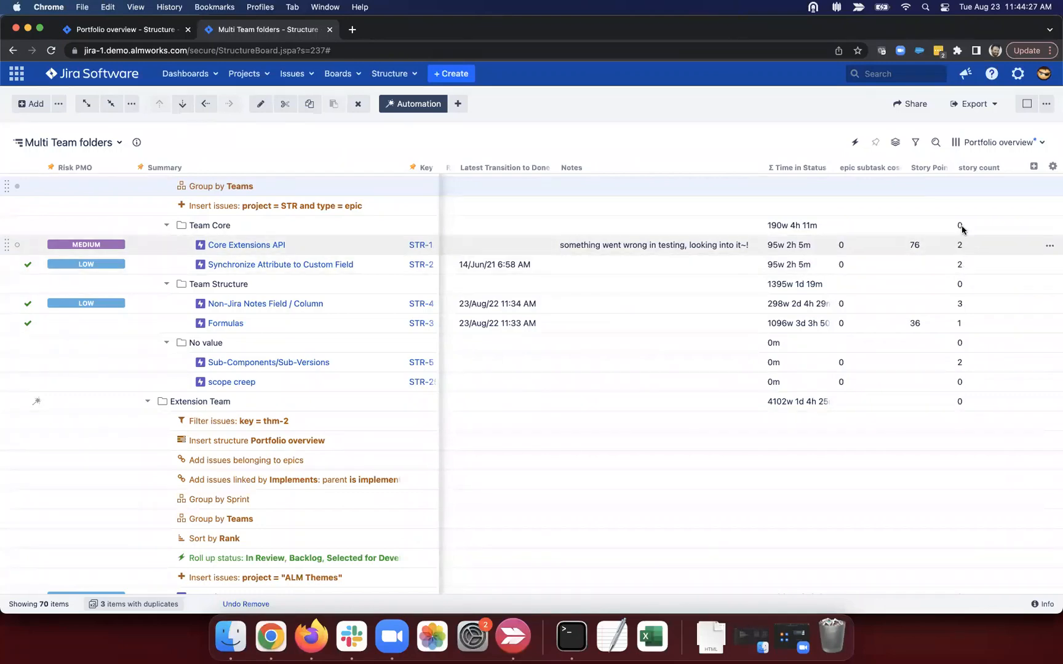
left_click(957, 287)
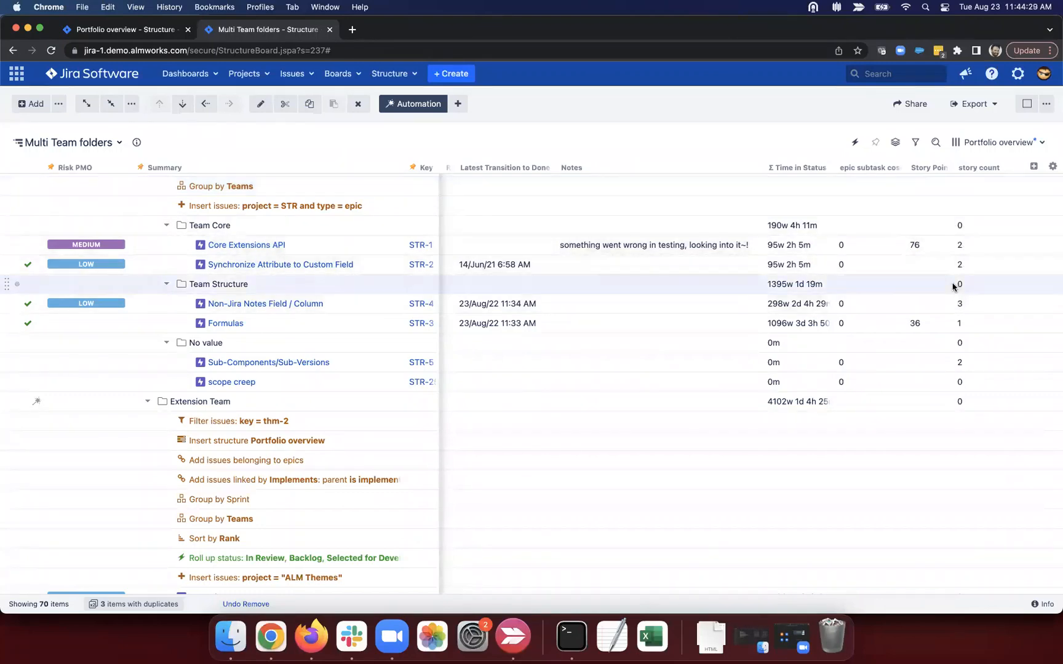
left_click(965, 324)
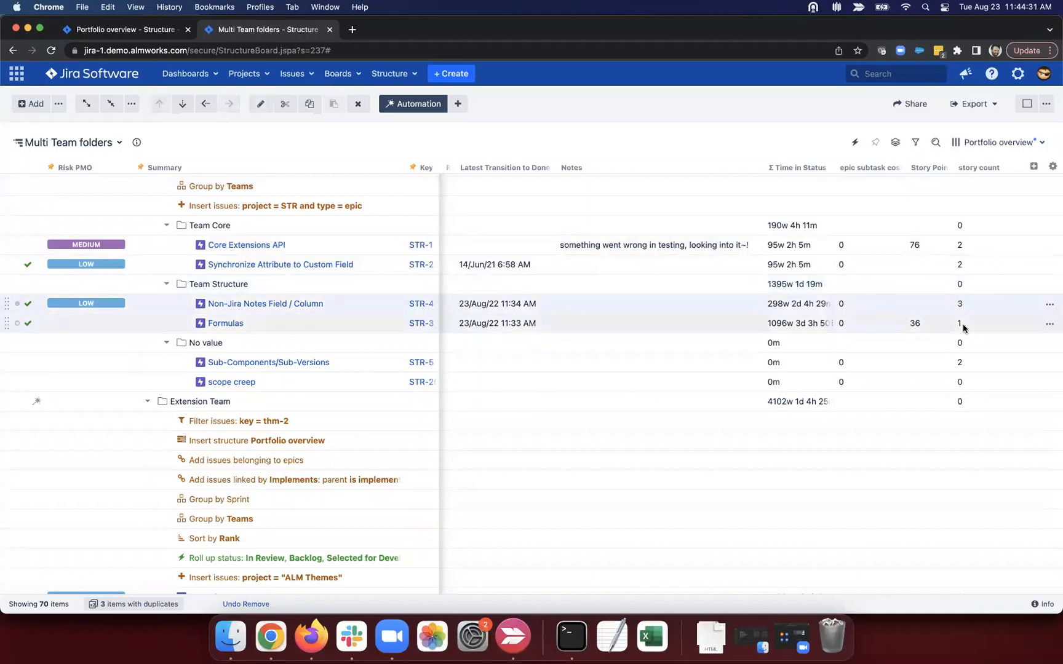
left_click(969, 380)
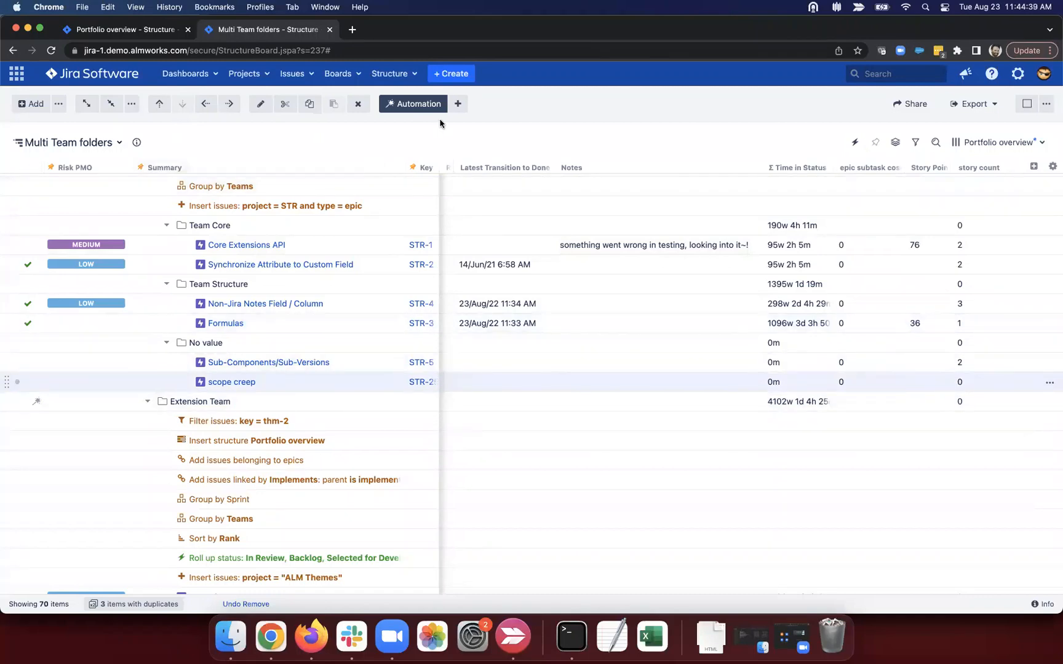
left_click(458, 103)
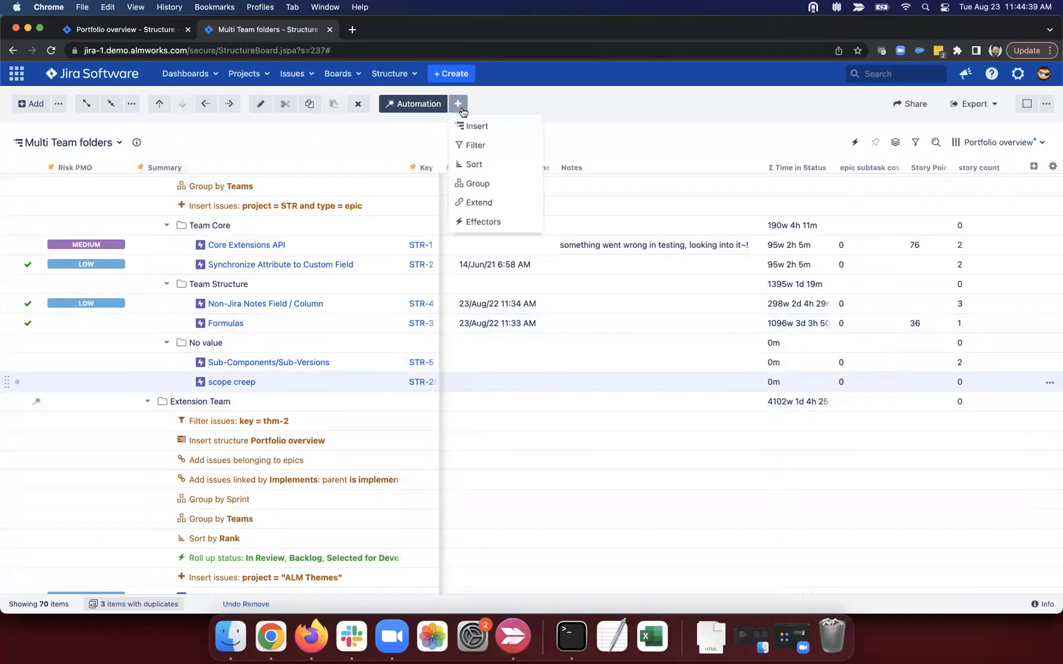
left_click(497, 147)
type("att")
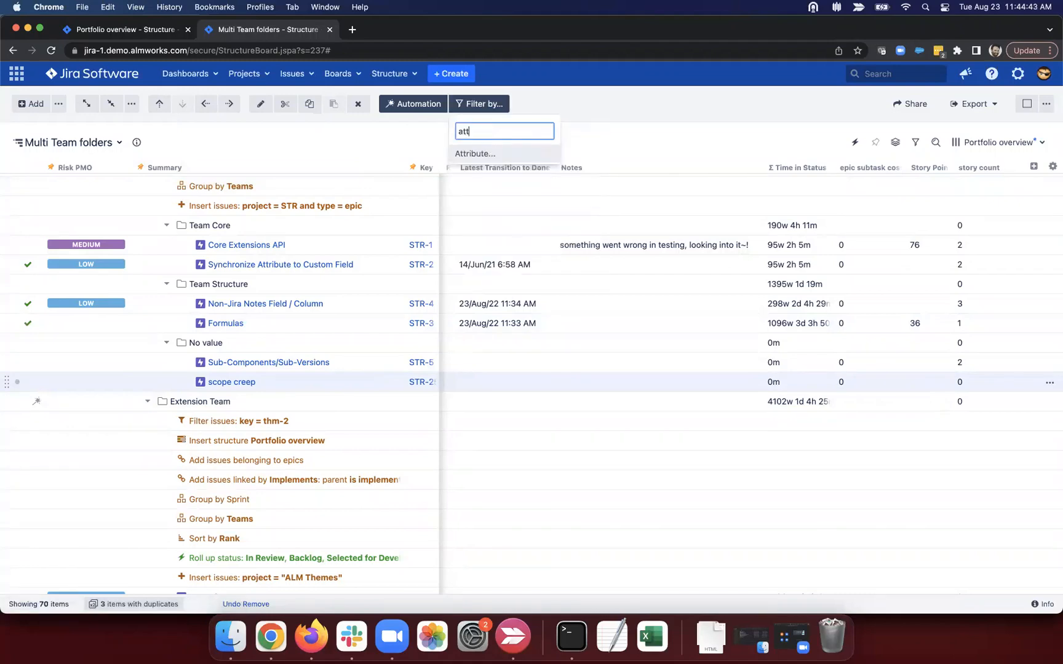
left_click(490, 154)
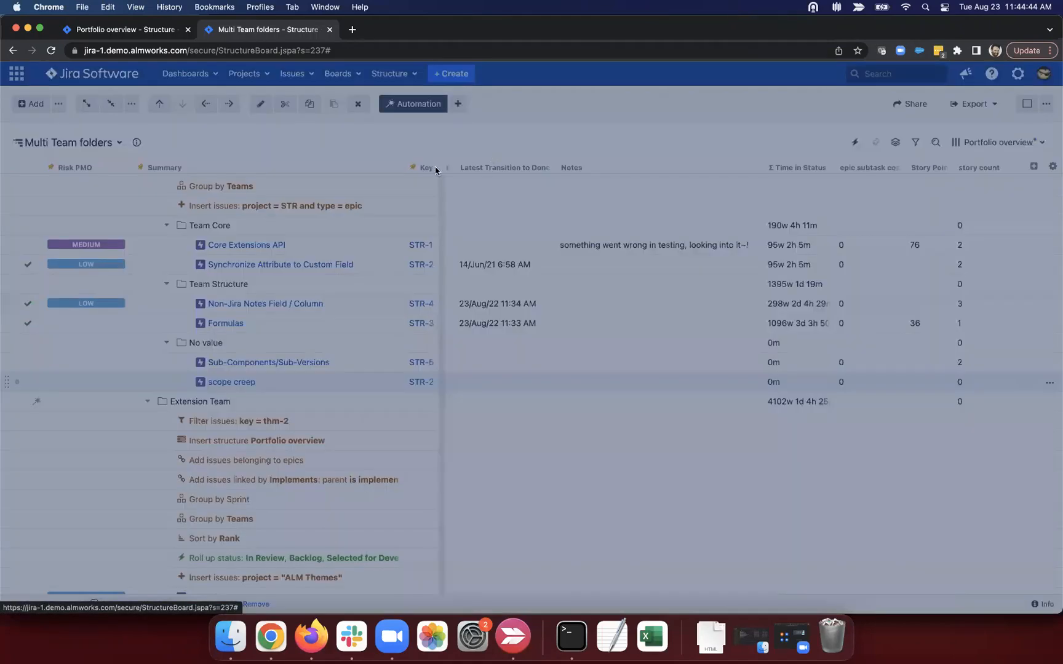
left_click(564, 307)
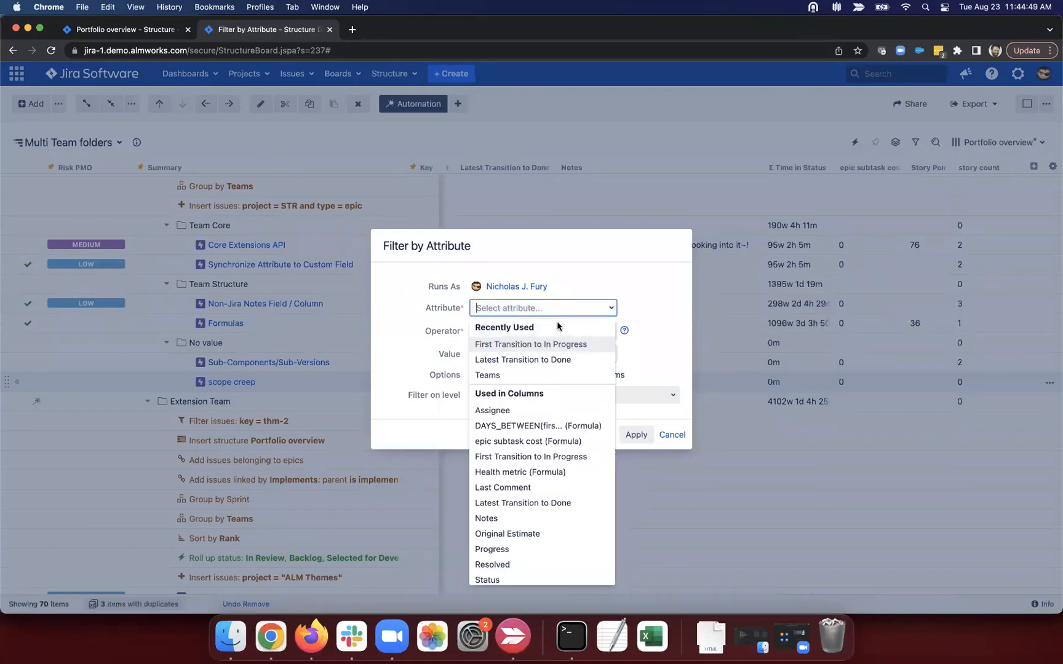
type("story")
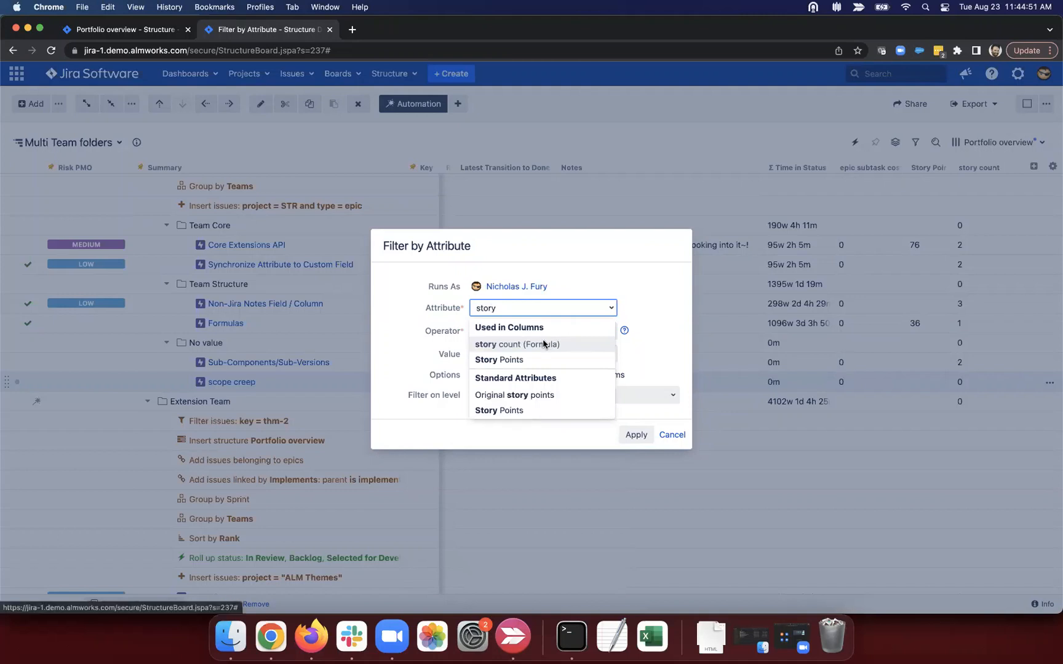
left_click(550, 344)
left_click(520, 331)
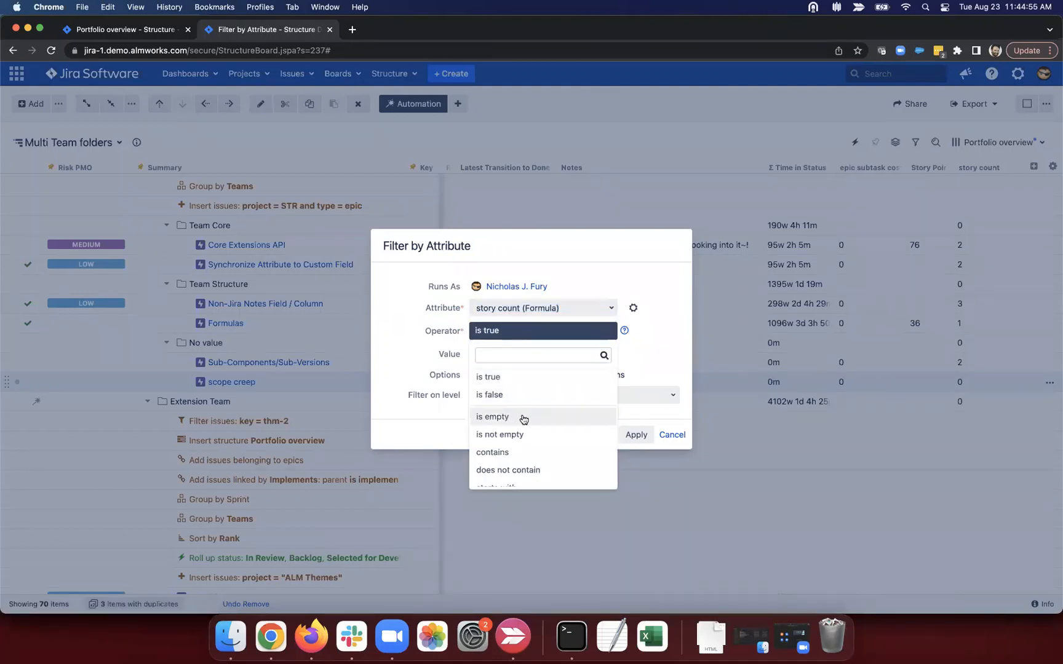
scroll(522, 418, "down", 2)
scroll(523, 419, "up", 2)
scroll(523, 418, "down", 5)
scroll(524, 419, "down", 3)
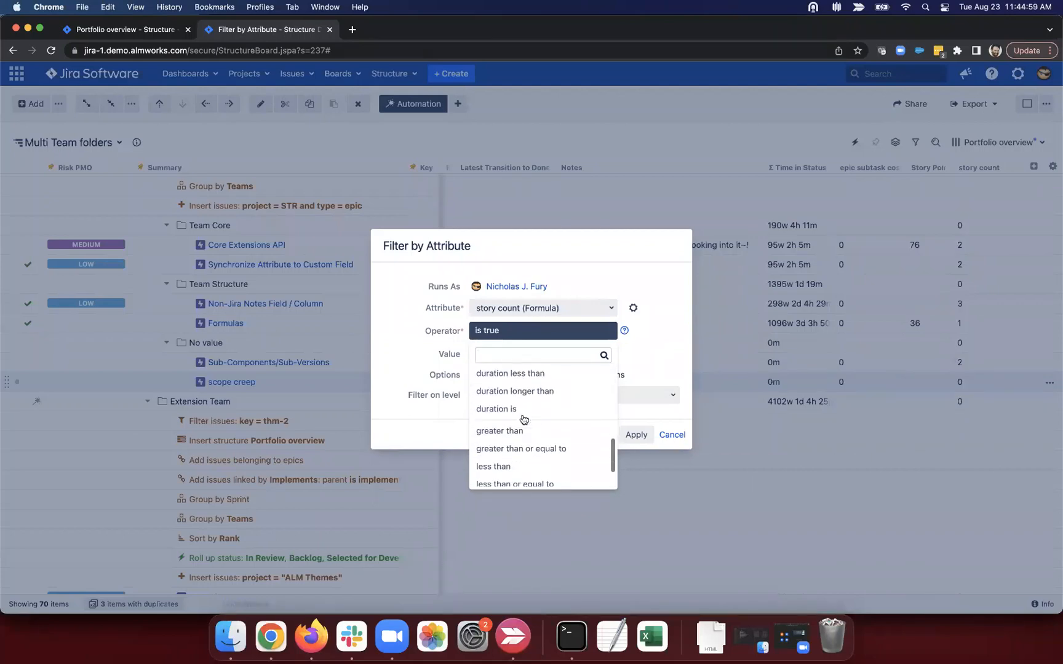
left_click(513, 458)
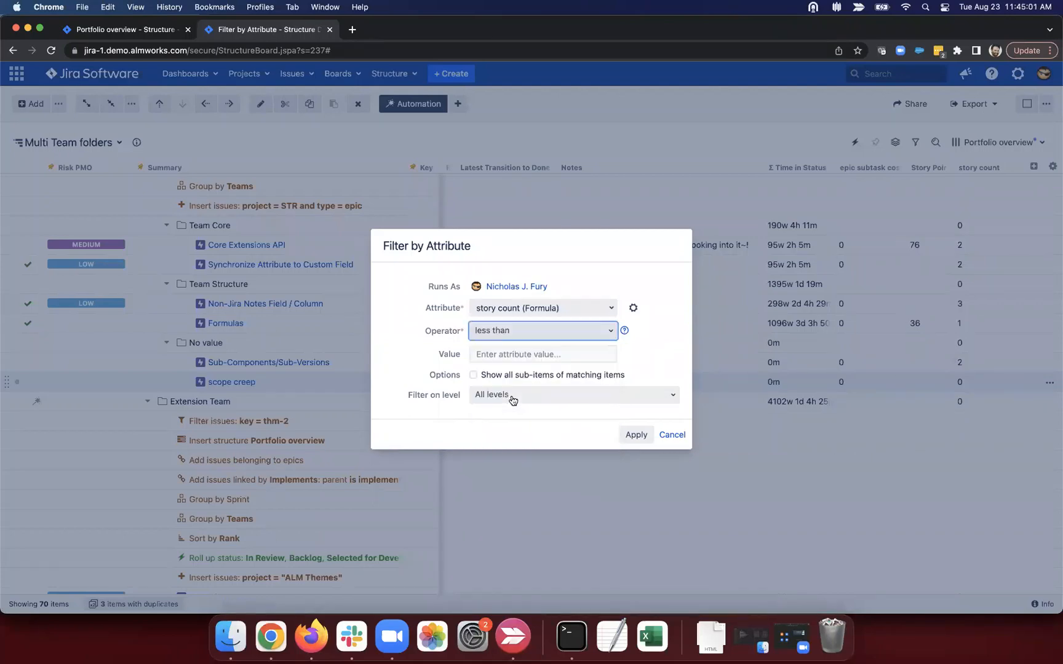
left_click(505, 353)
type("1")
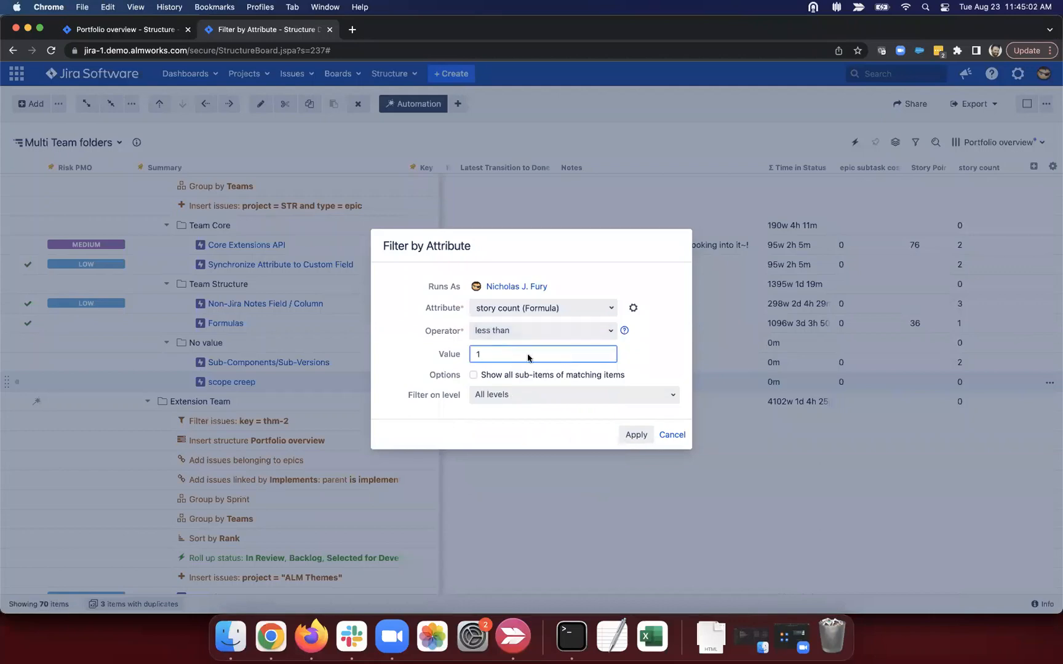
left_click(626, 434)
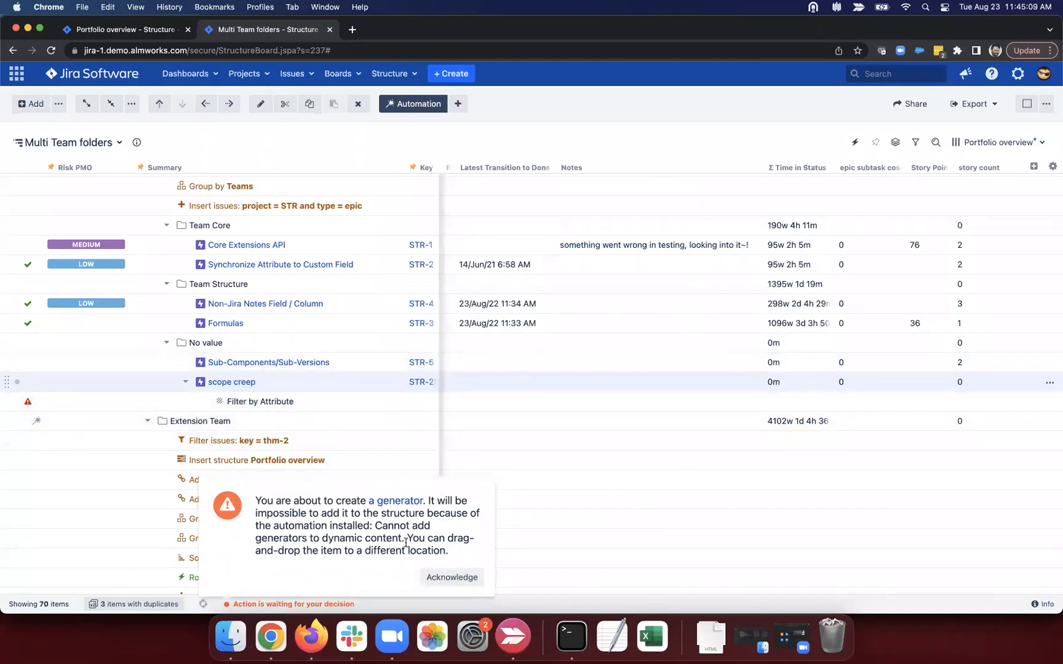
left_click(454, 579)
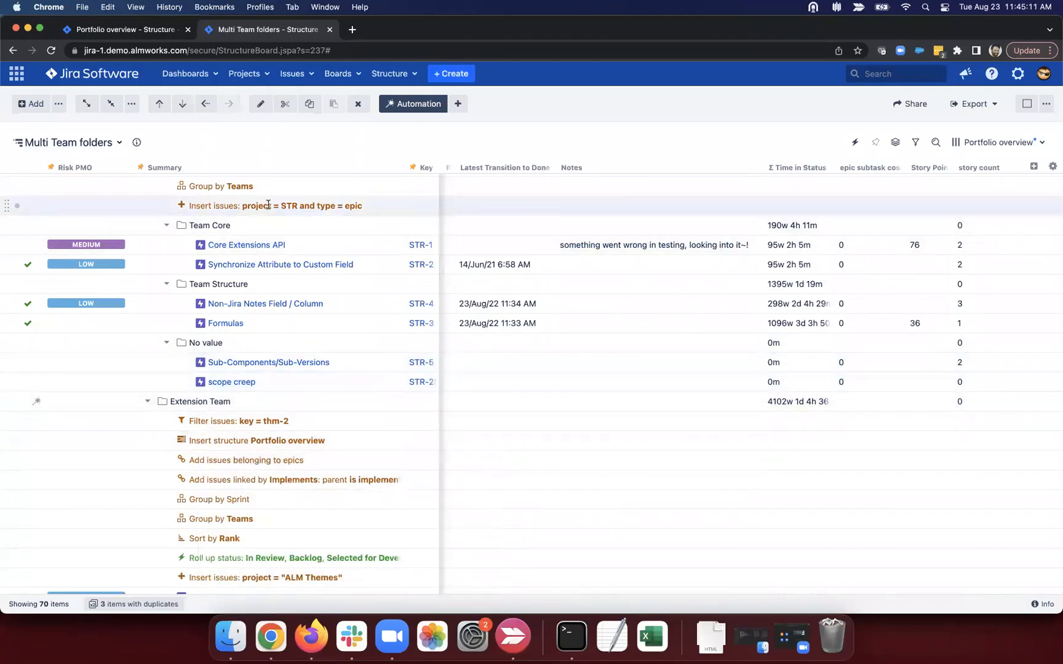
Step: Add an attribute filter keeping items whose story count is less than 1
scroll(268, 204, "up", 5)
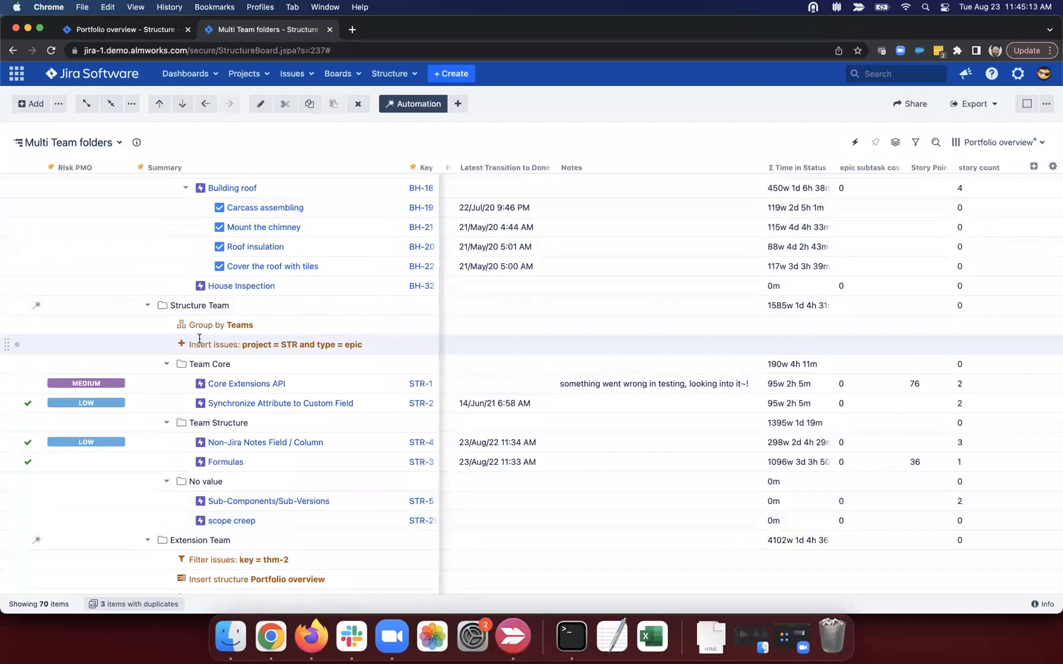
left_click(459, 104)
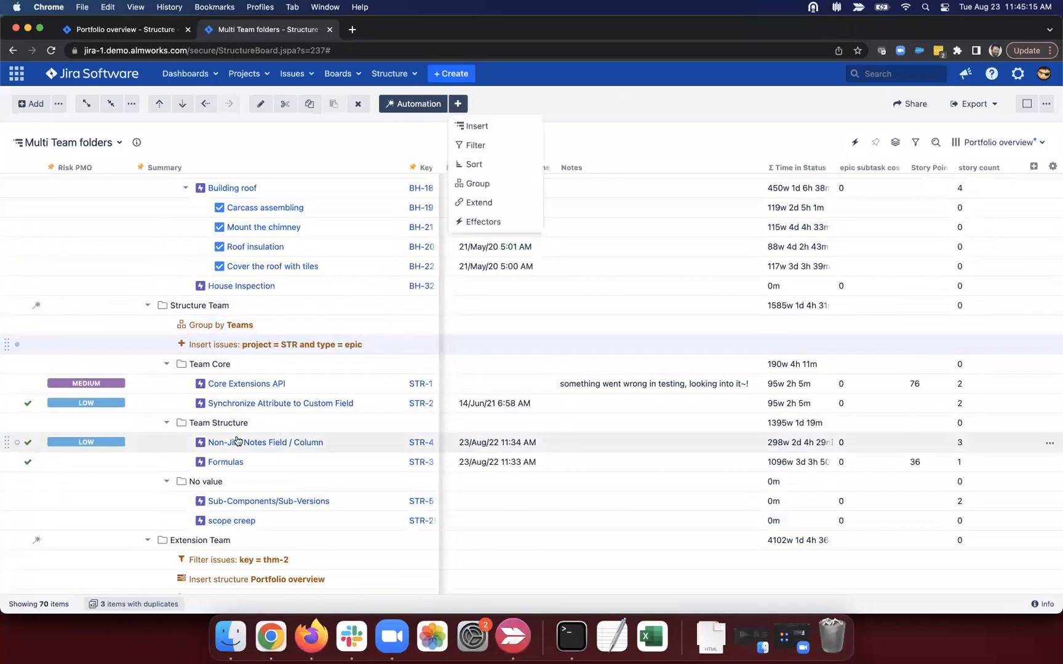
left_click(506, 148)
type("attri")
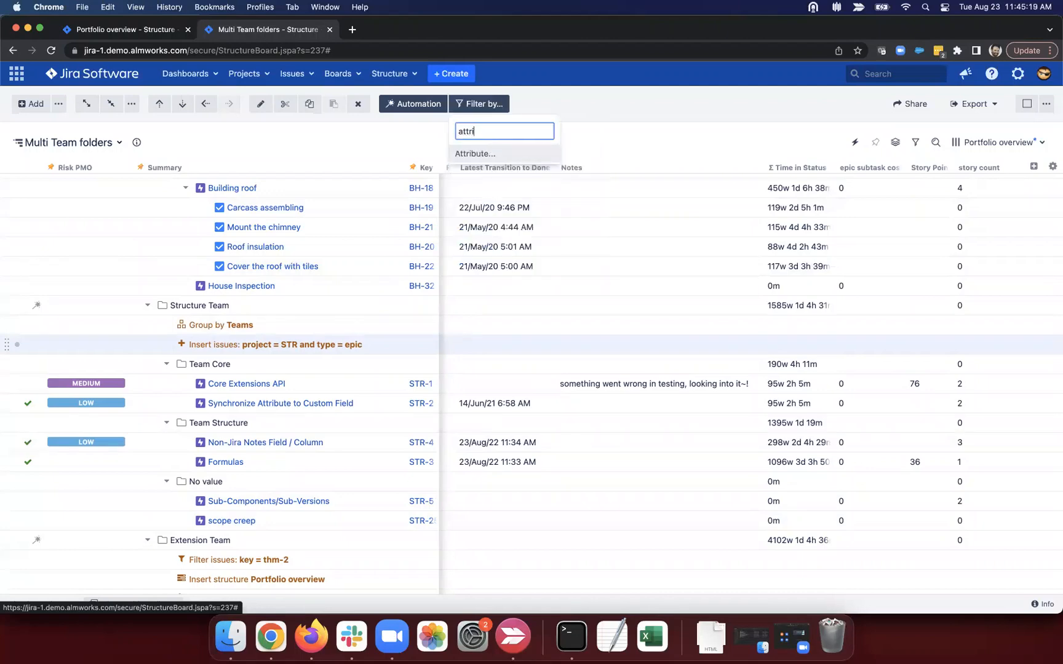
left_click(496, 154)
left_click(526, 308)
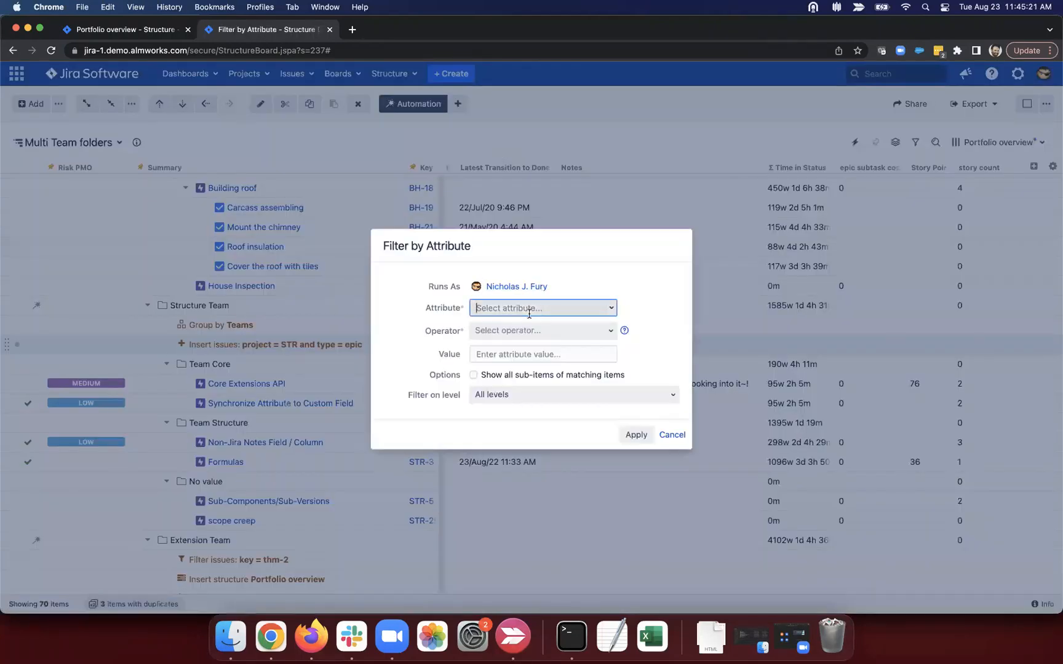
type("story")
left_click(533, 349)
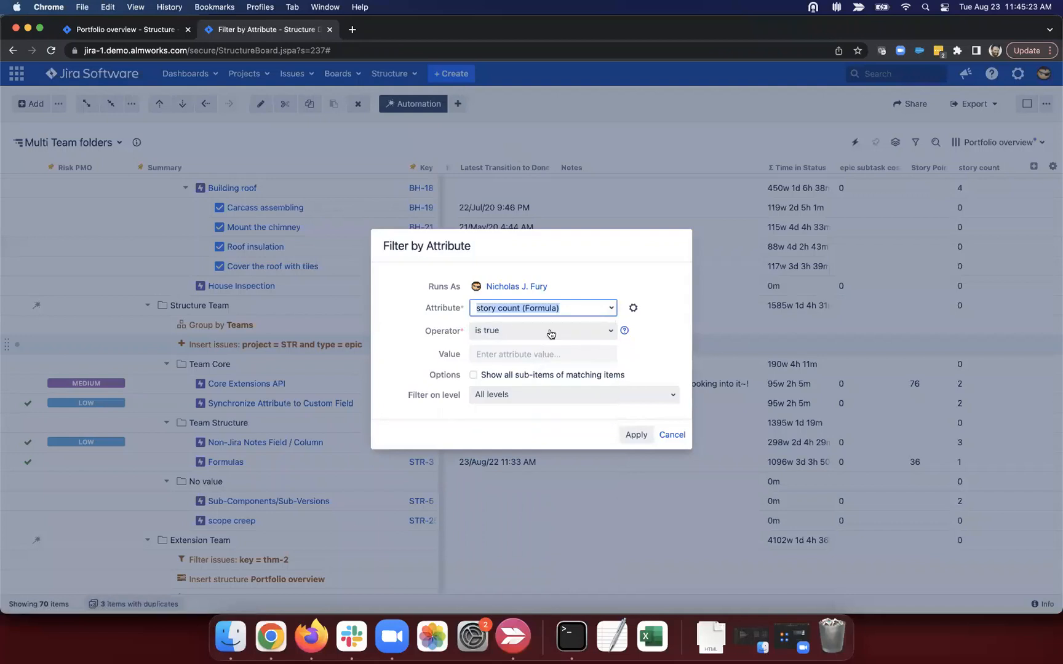
left_click(551, 332)
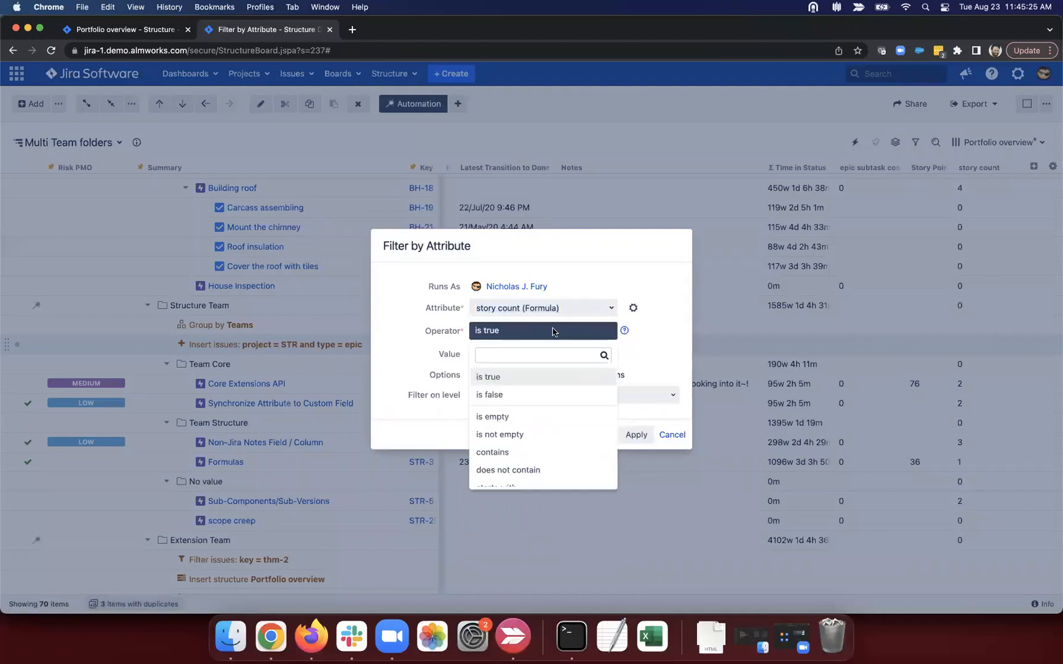
type("less")
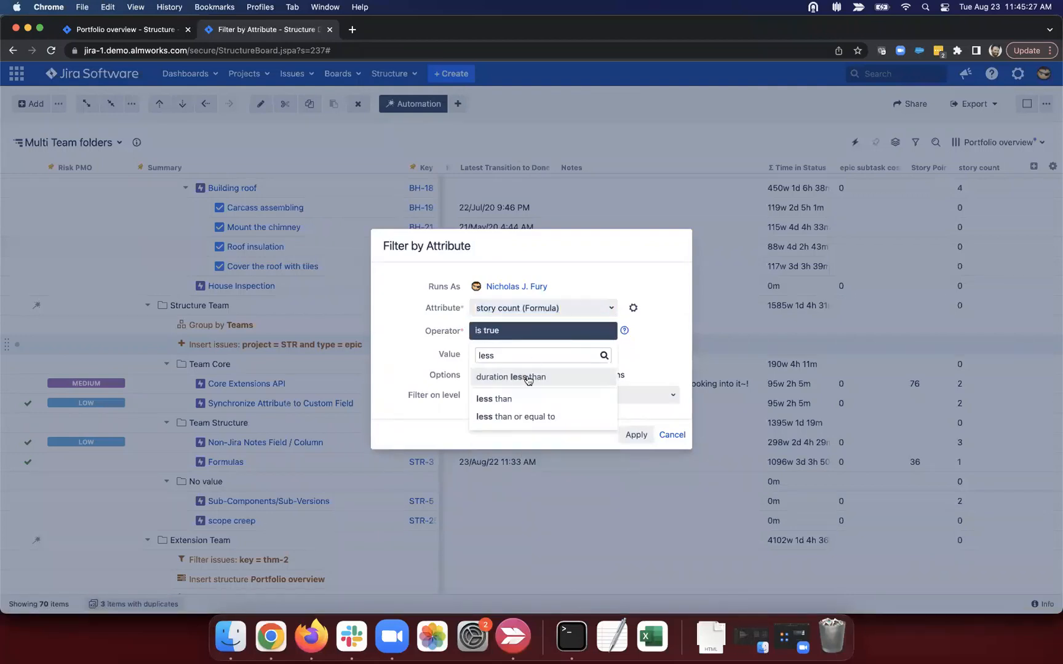
left_click(517, 399)
type("1")
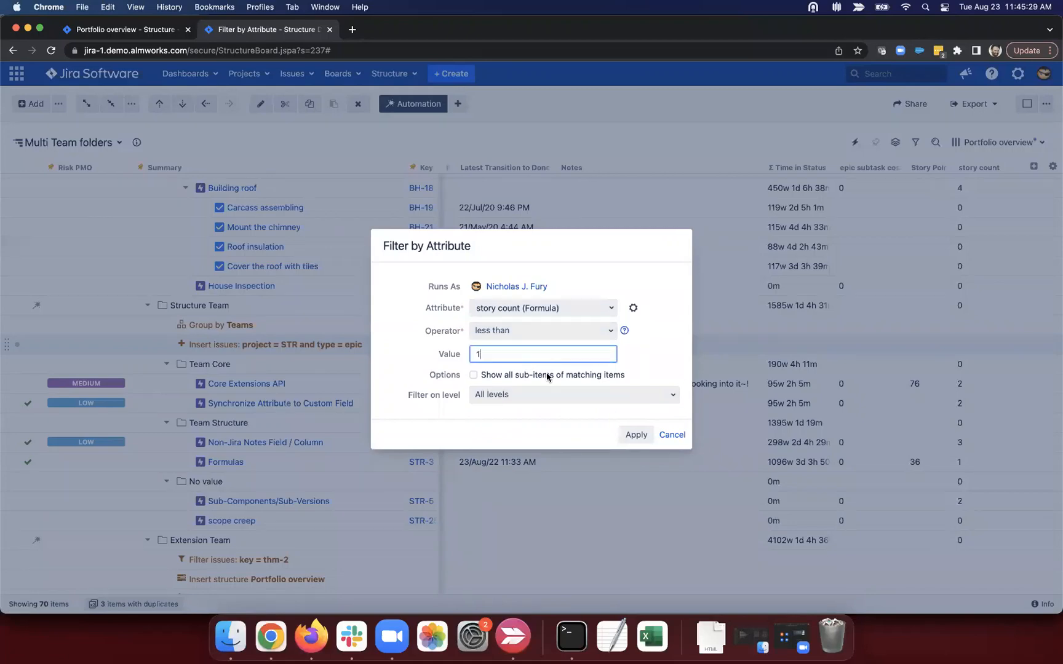
left_click(635, 434)
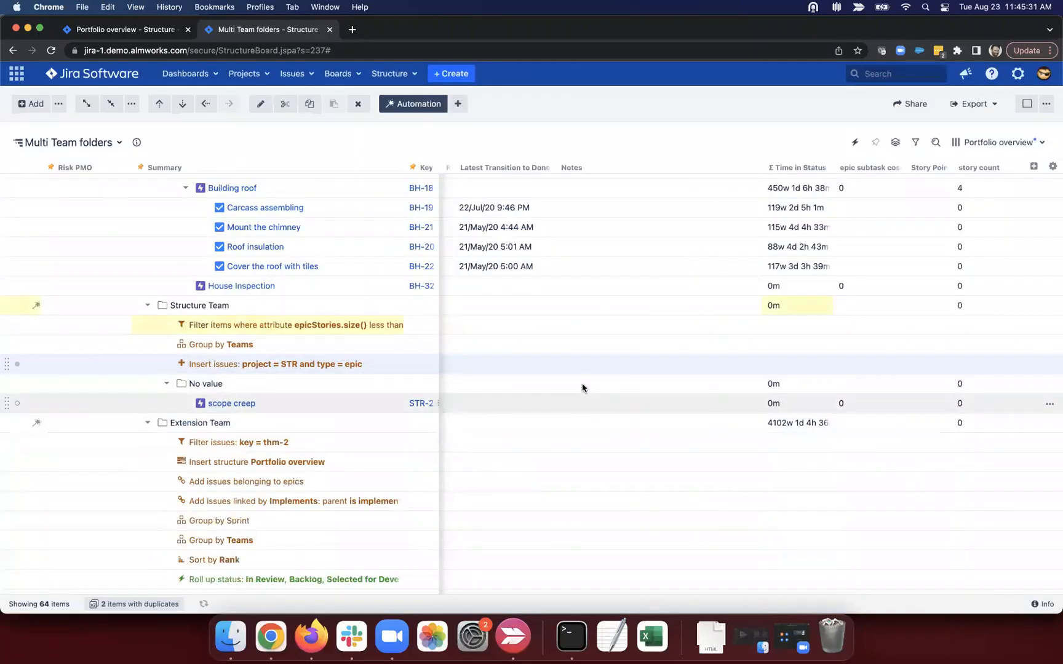
Step: Remove the story count filter and bring up the story count formula's reference help
left_click(381, 407)
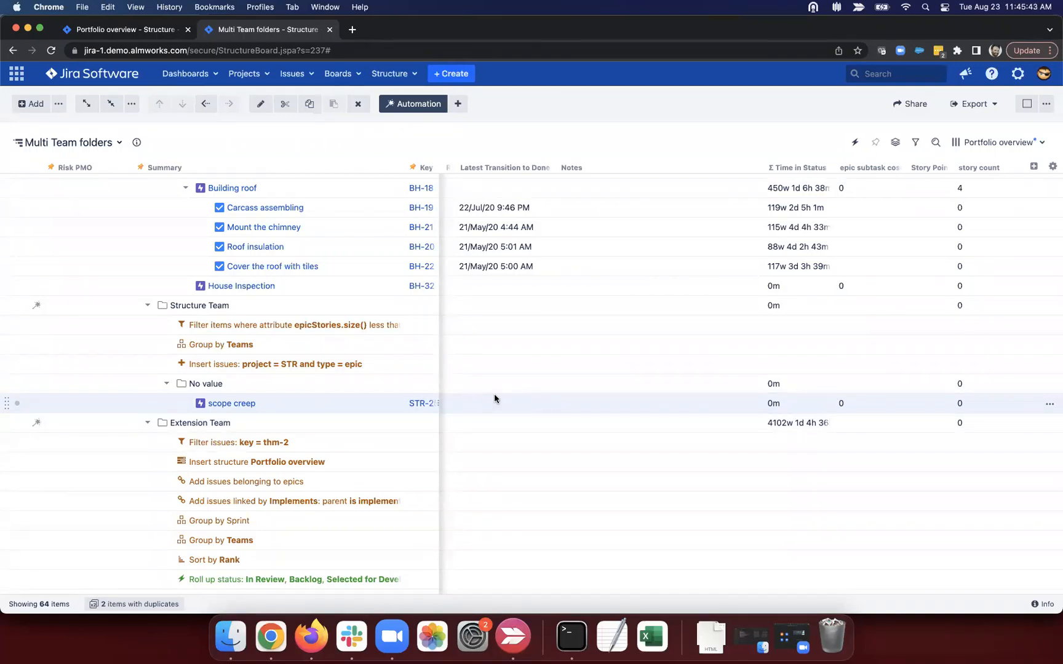
left_click(360, 329)
left_click(357, 109)
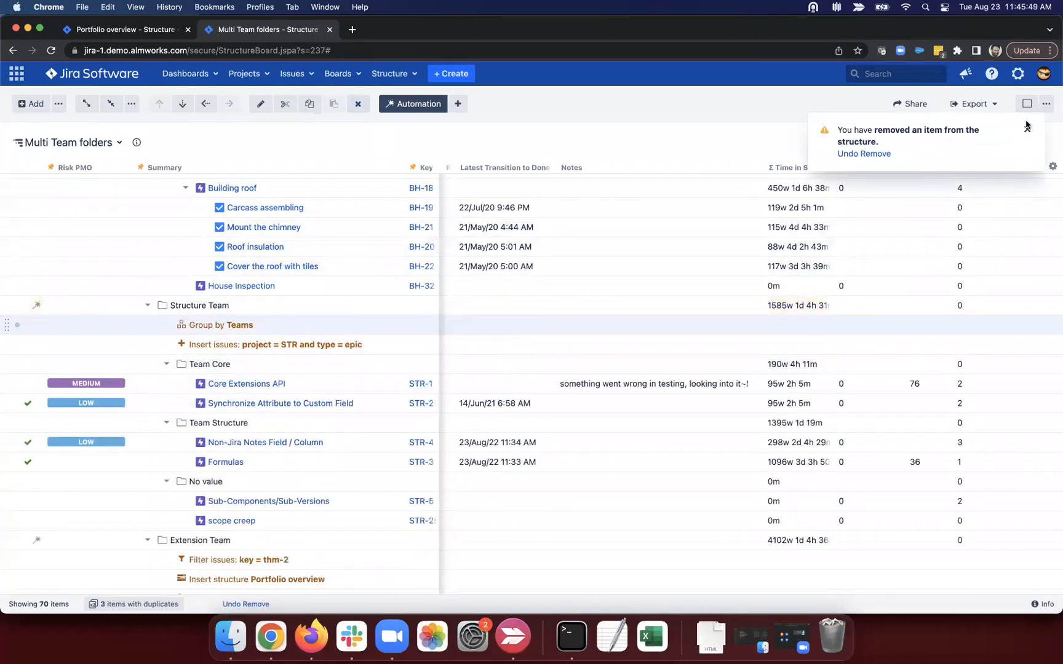
left_click(1026, 129)
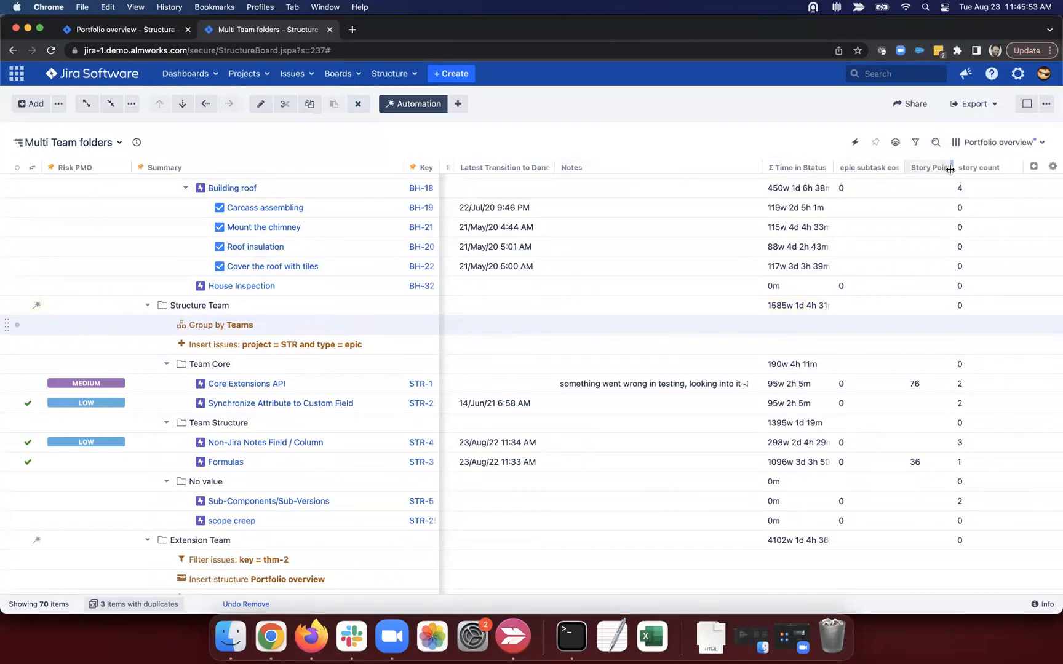
left_click(1002, 167)
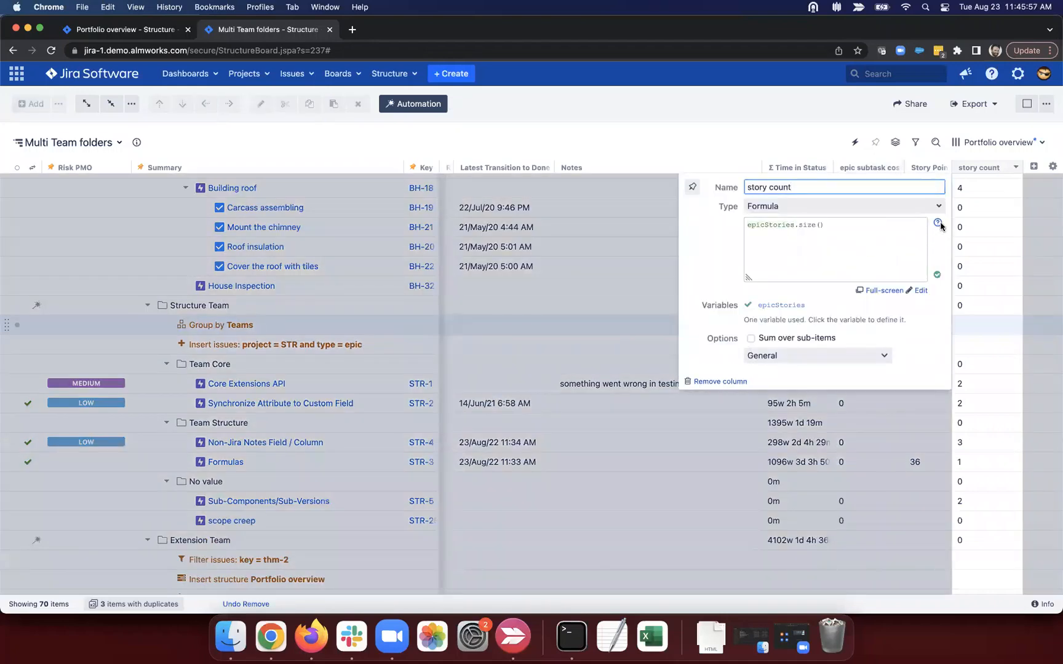
left_click(937, 224)
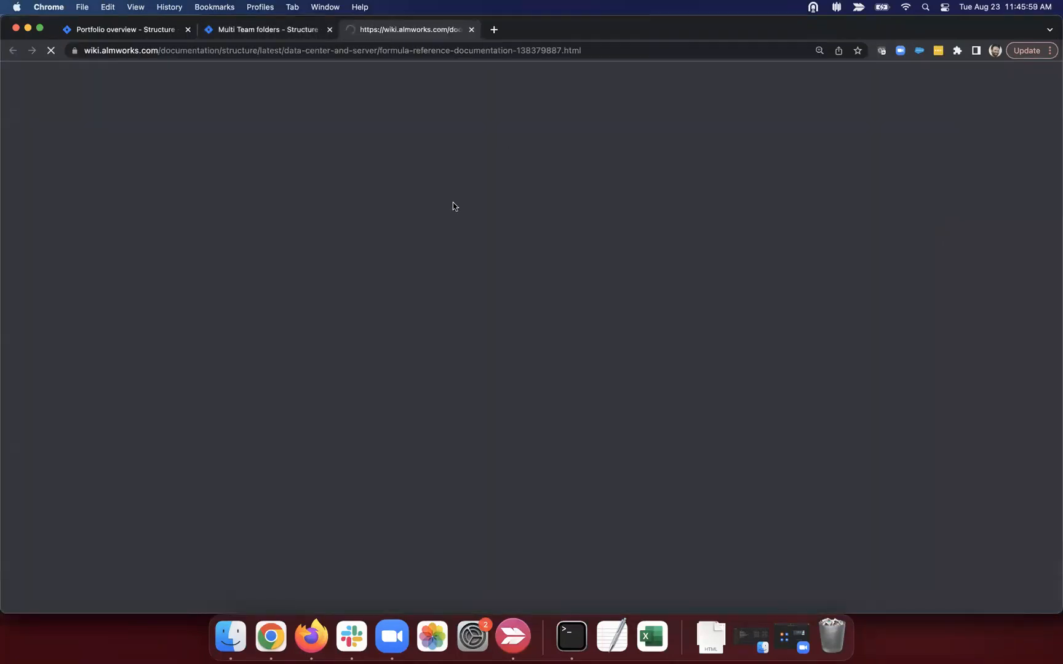
Step: In the Item Property Reference, jump to Comment and mark the 'updated' and 'comments' properties
scroll(365, 318, "down", 5)
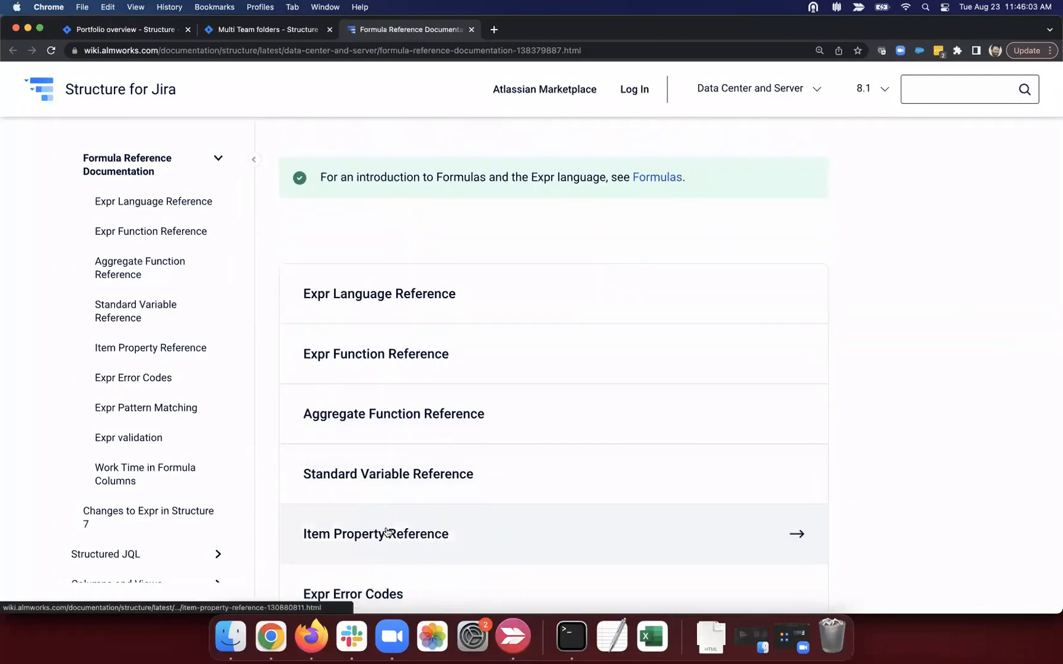
left_click(487, 534)
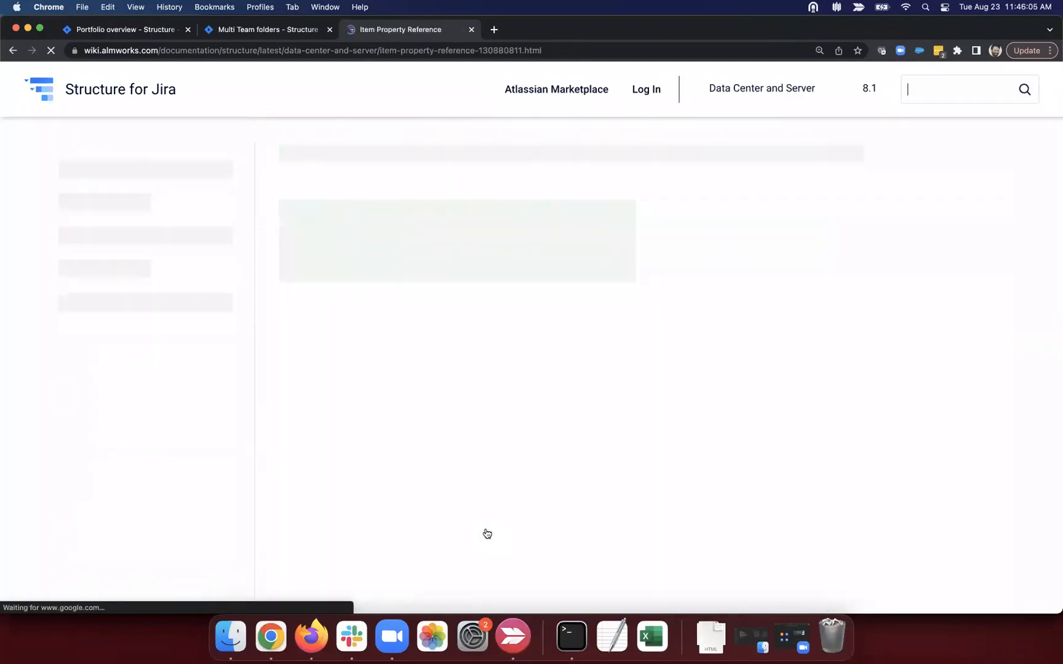
left_click(899, 235)
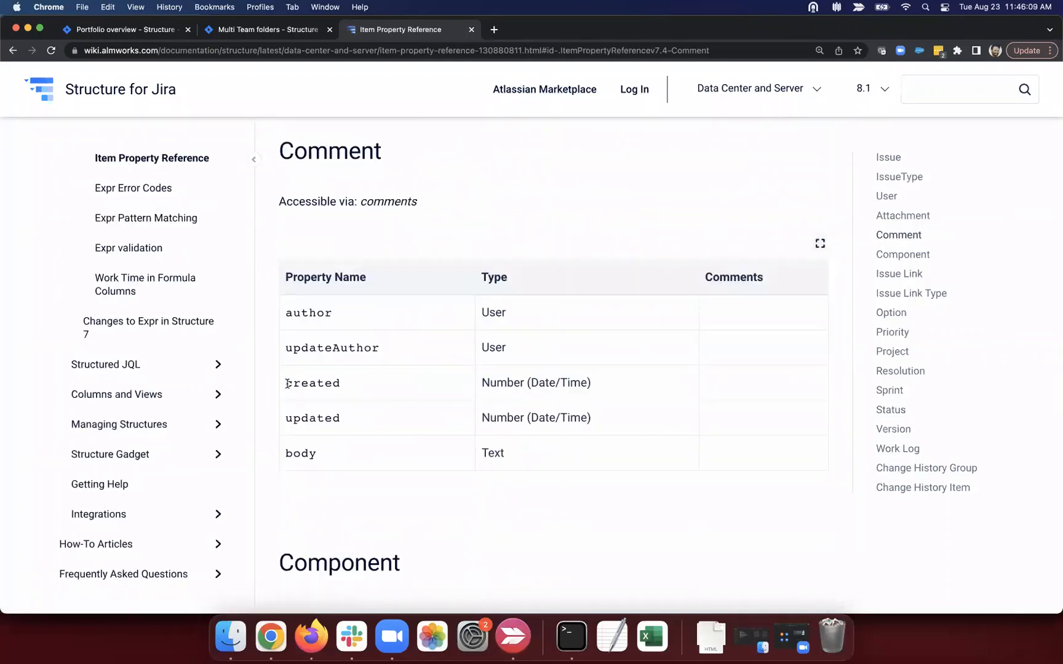
left_click_drag(287, 414, 363, 421)
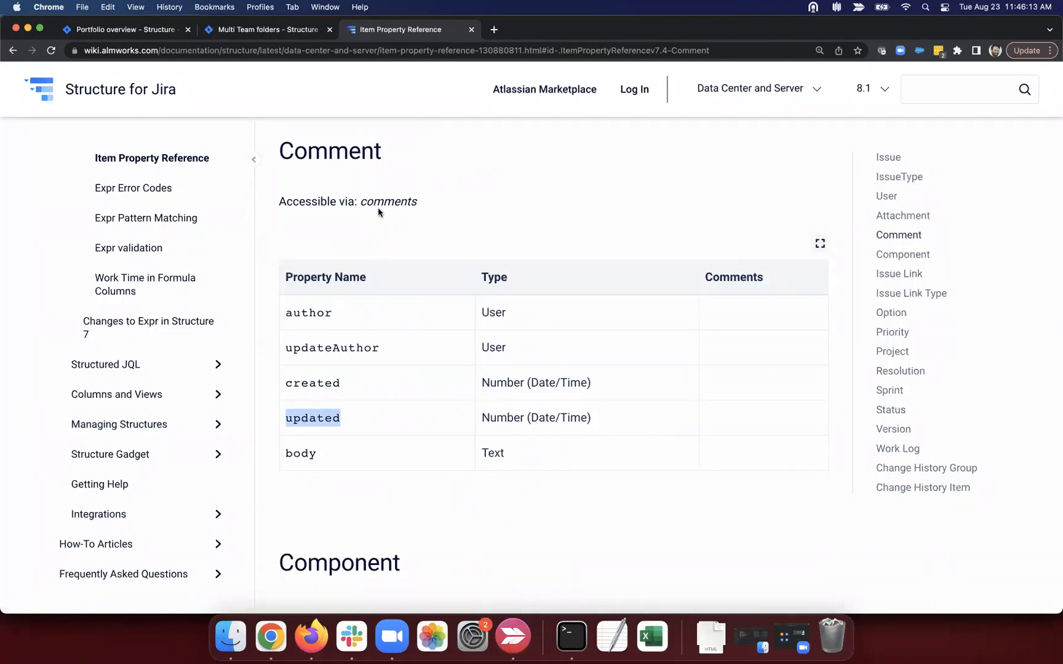
left_click_drag(363, 201, 425, 204)
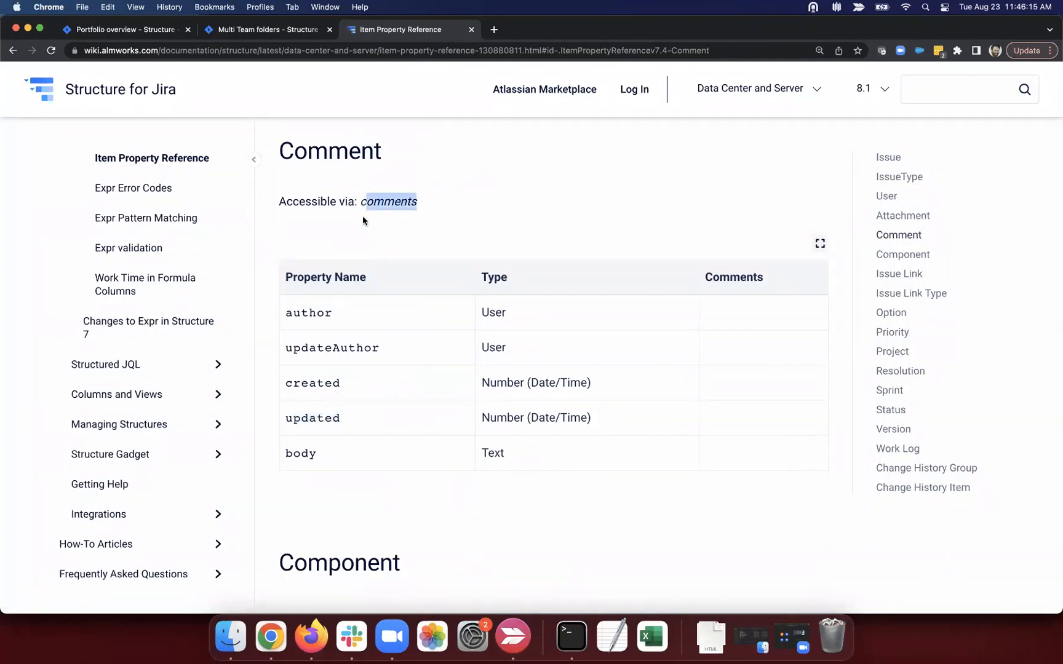
left_click(143, 32)
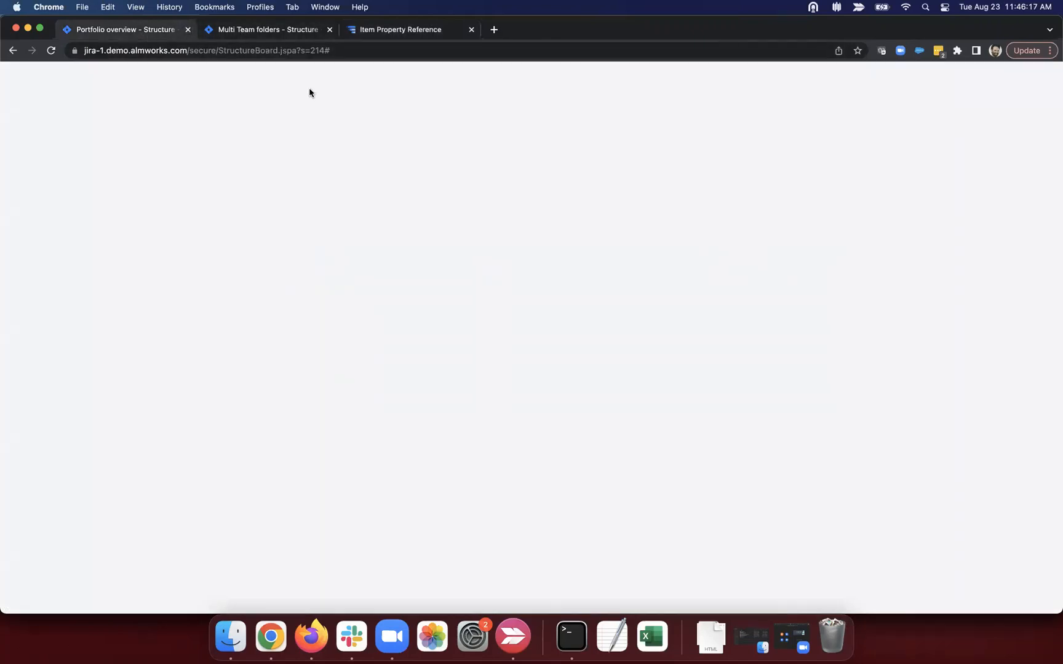
Step: Replace the Formula column with comments.FILTER($.updated > DATE("2022-01-01")).size() in General format
left_click(1011, 192)
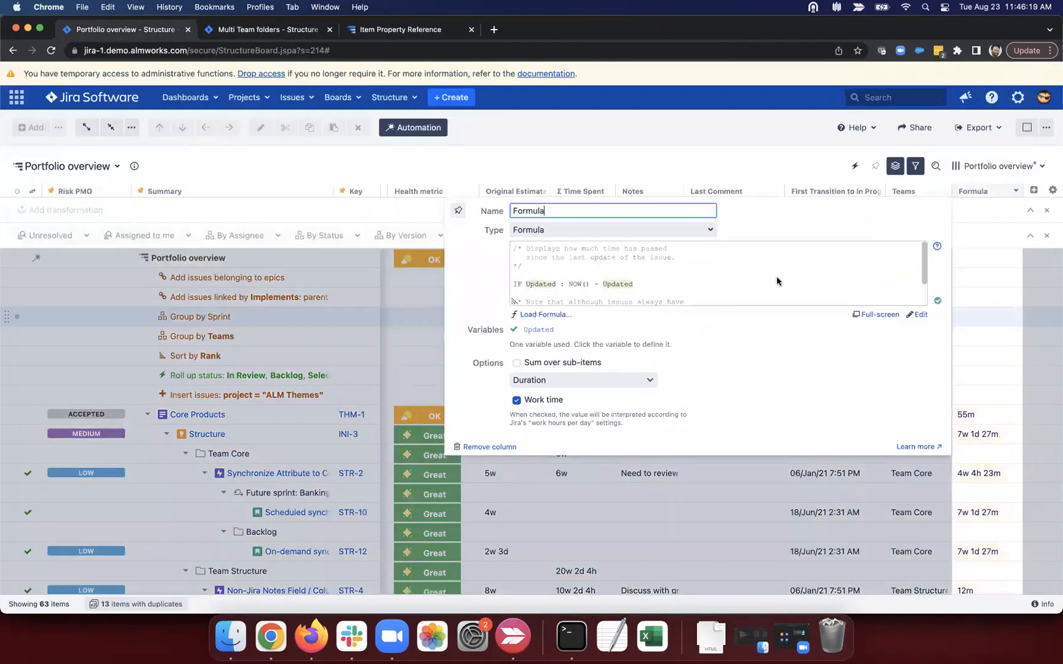
left_click(801, 277)
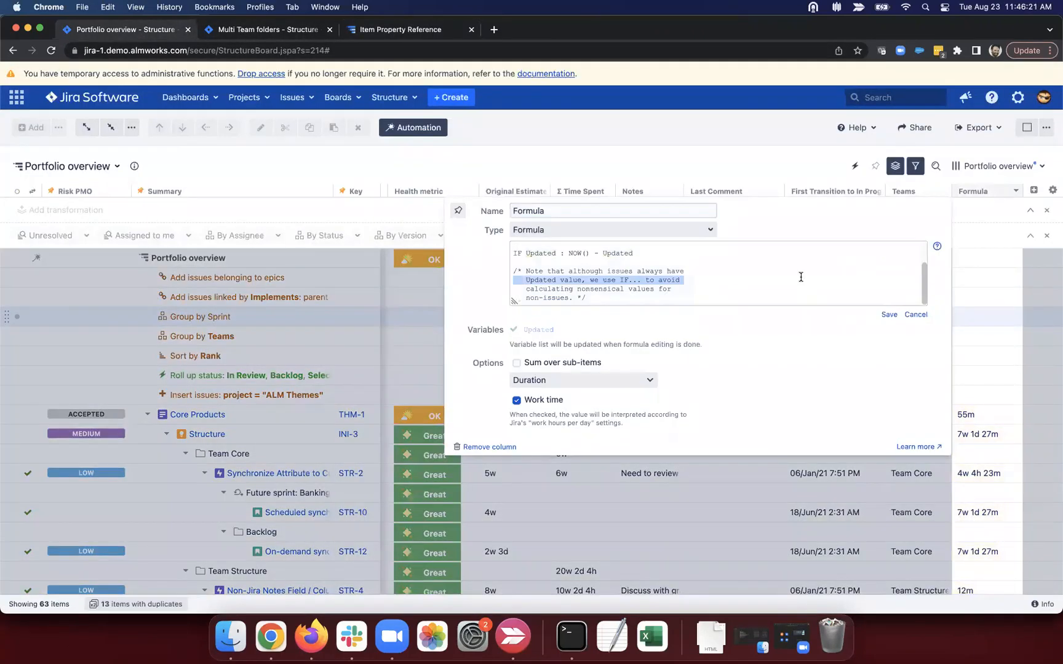
key("super+a")
key("BackSpace")
type("c")
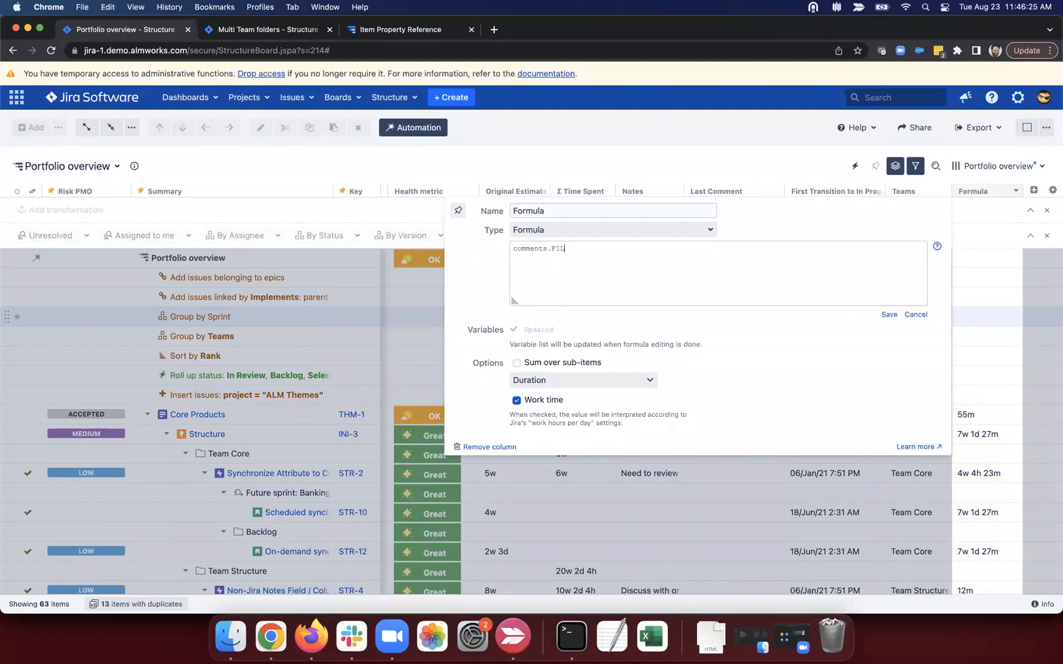
type("omments.FILTER($")
left_click_drag(514, 248, 546, 248)
left_click(586, 247)
type(".updated > DATE('2022-01-01')).size()")
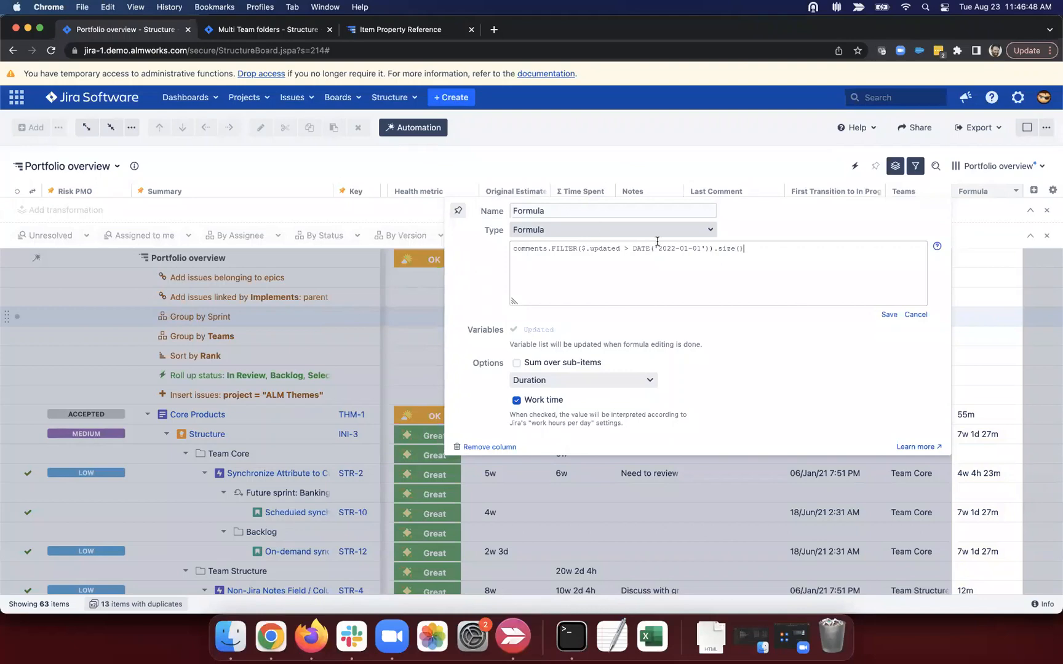
left_click(888, 315)
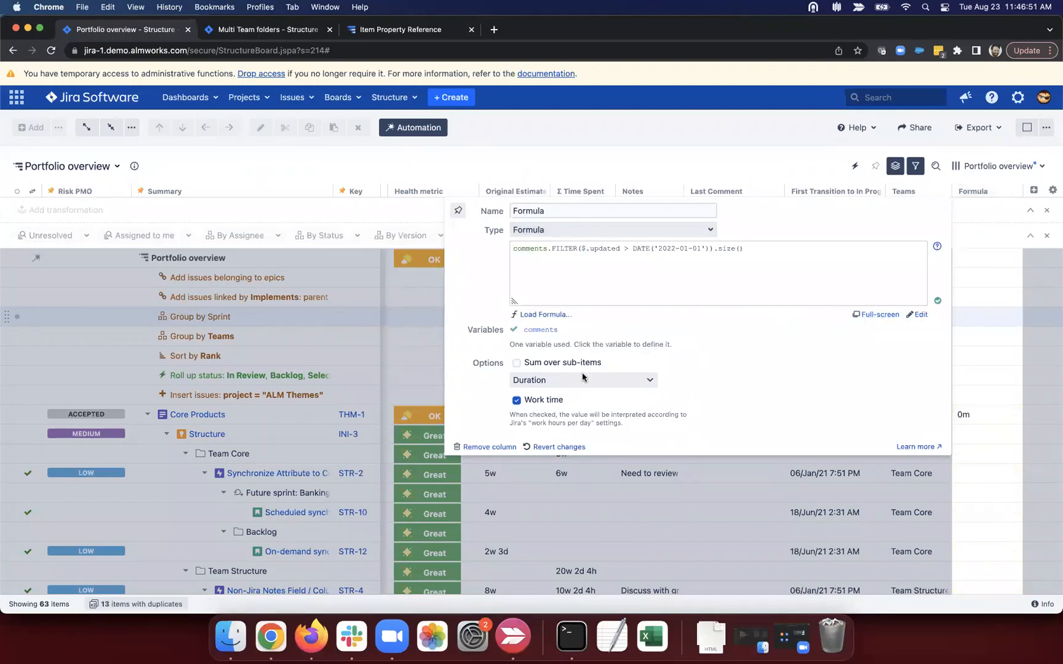
left_click(583, 381)
left_click(563, 325)
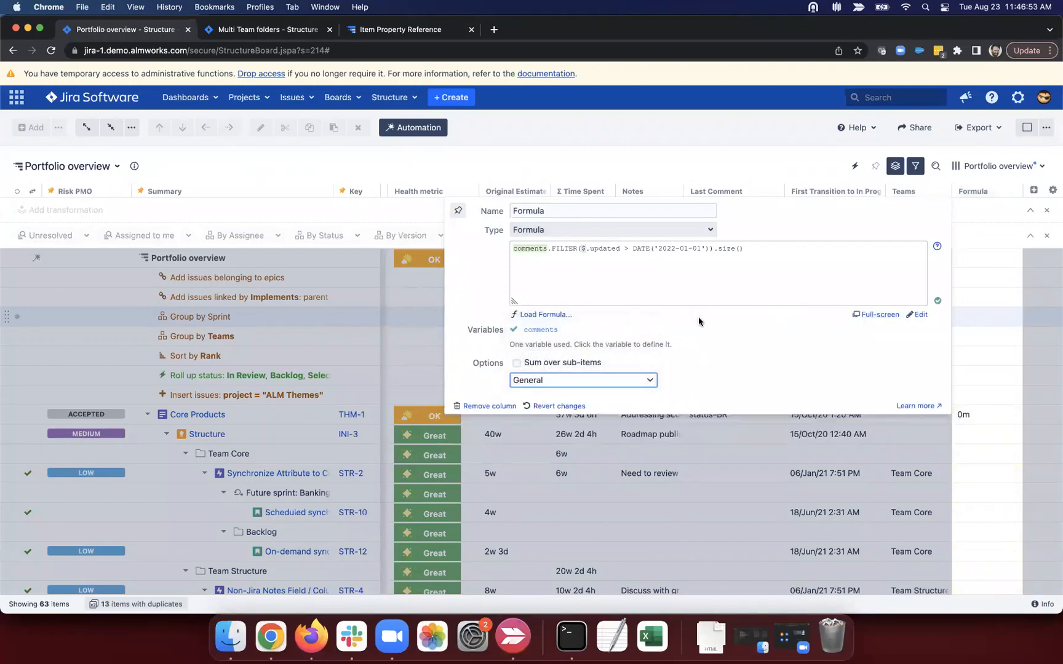
left_click(755, 435)
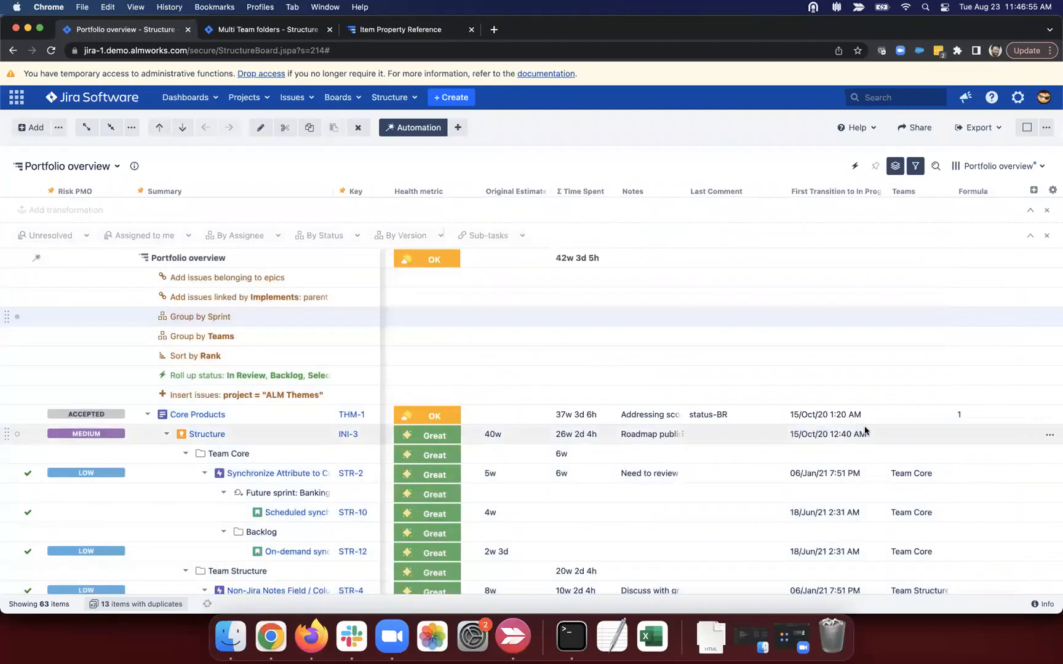
Step: Collapse the Core Products, Extensions and R&D rows in Portfolio overview
left_click(969, 416)
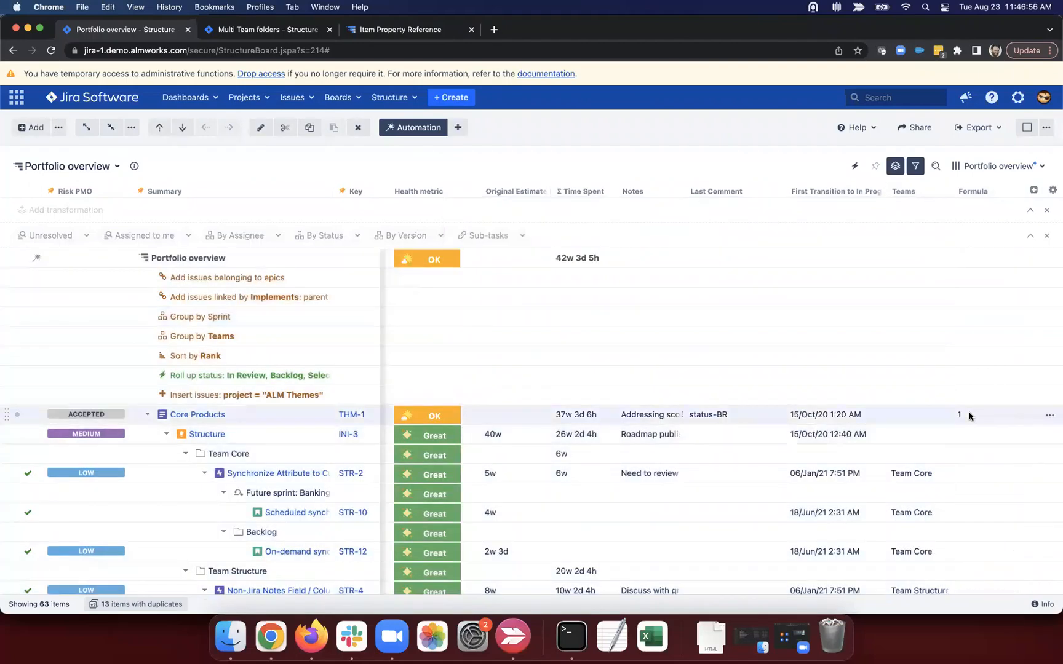
left_click(147, 414)
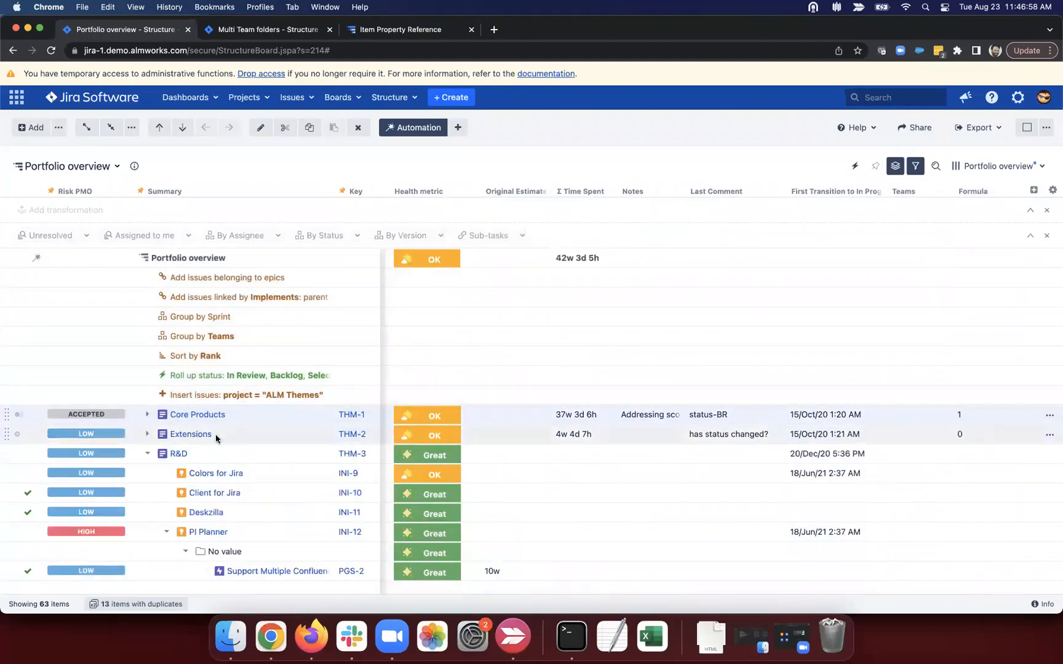
left_click(147, 433)
left_click(148, 434)
left_click(148, 454)
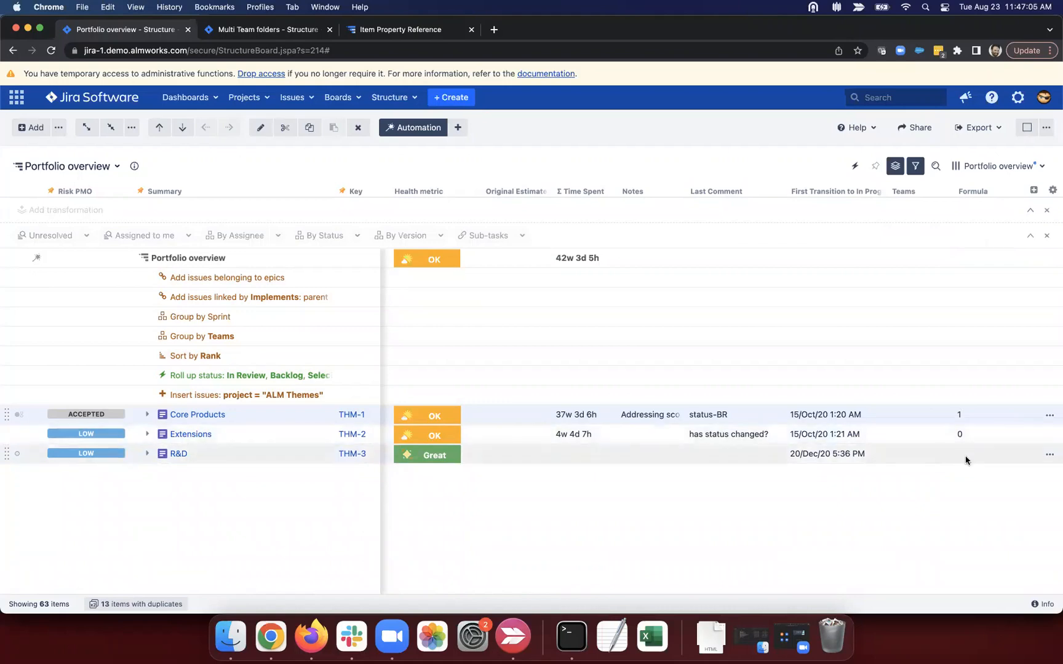
left_click(148, 435)
left_click(148, 434)
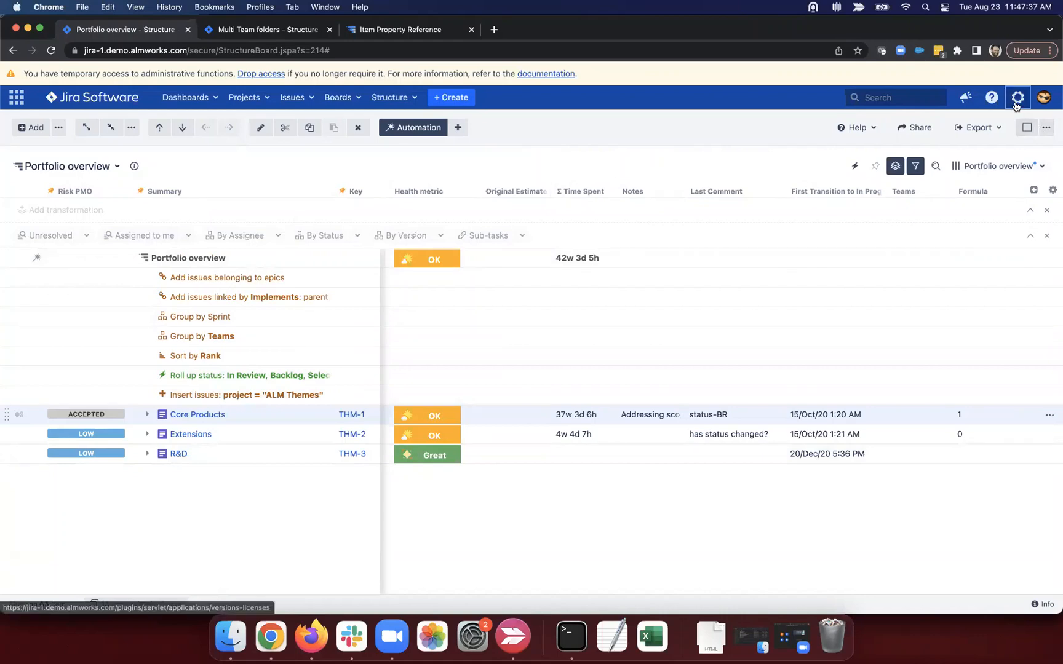
Step: Open Jira System administration, confirming the administrator password
left_click(990, 97)
left_click(1017, 97)
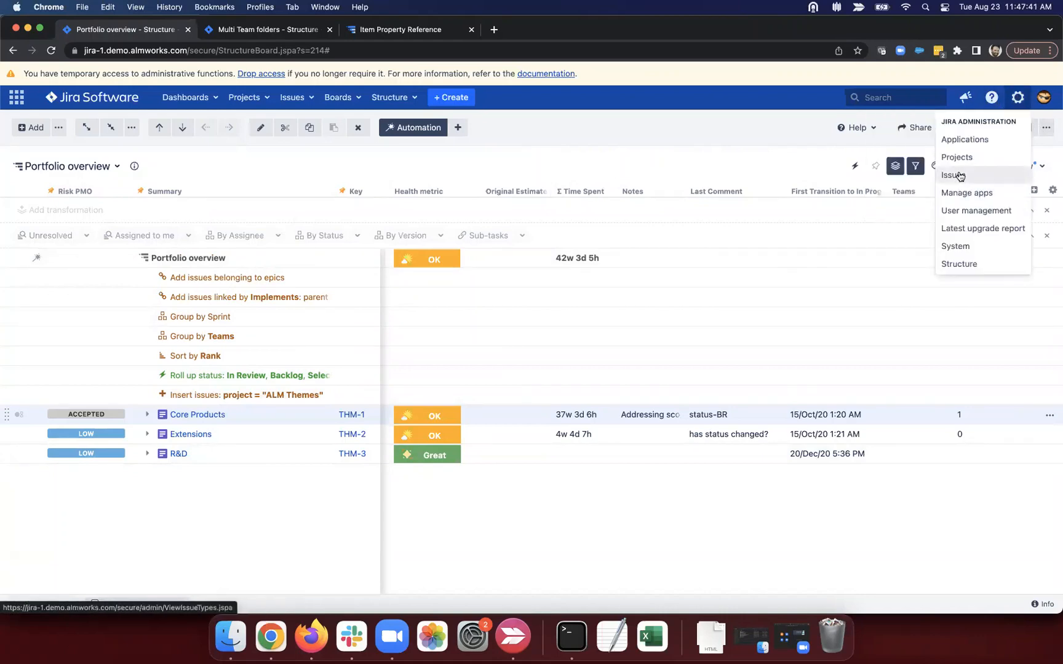
left_click(956, 247, "super")
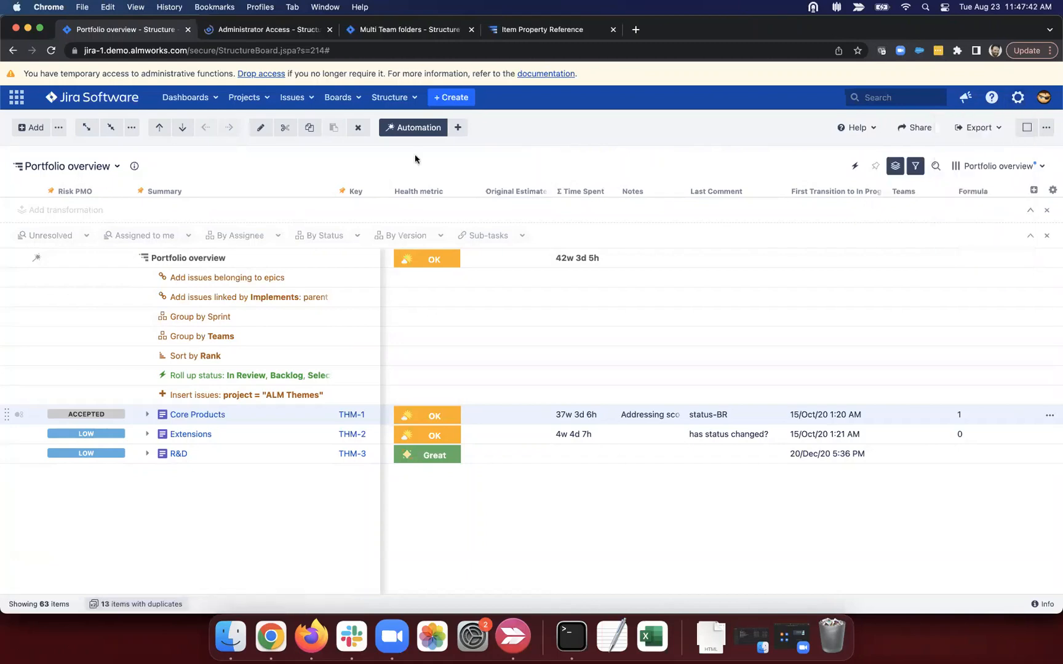
left_click(255, 30)
type("admin")
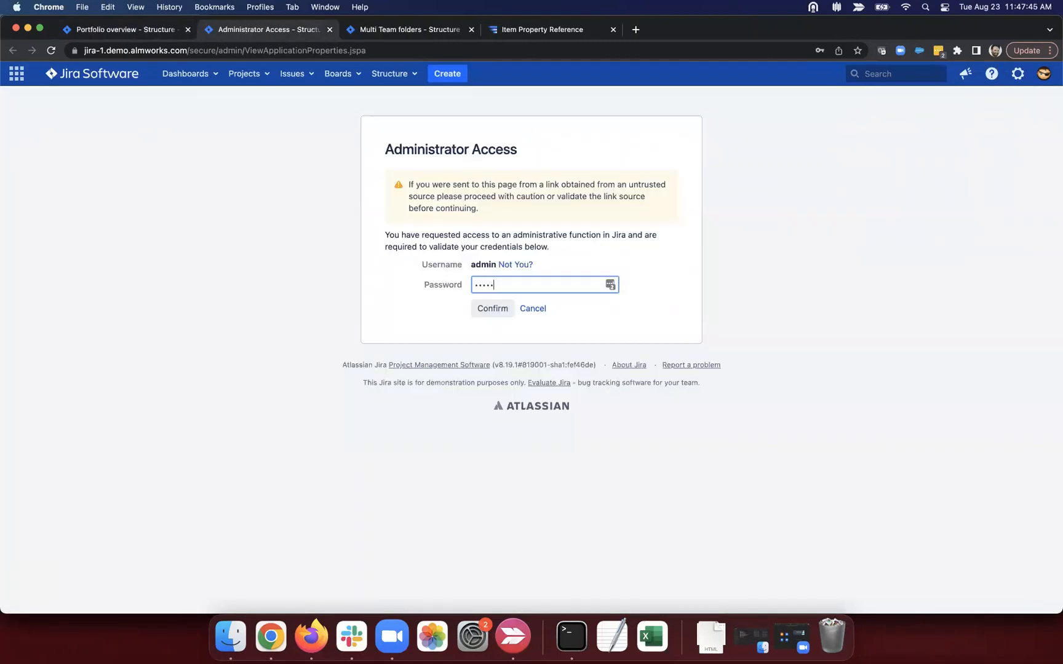
key("Return")
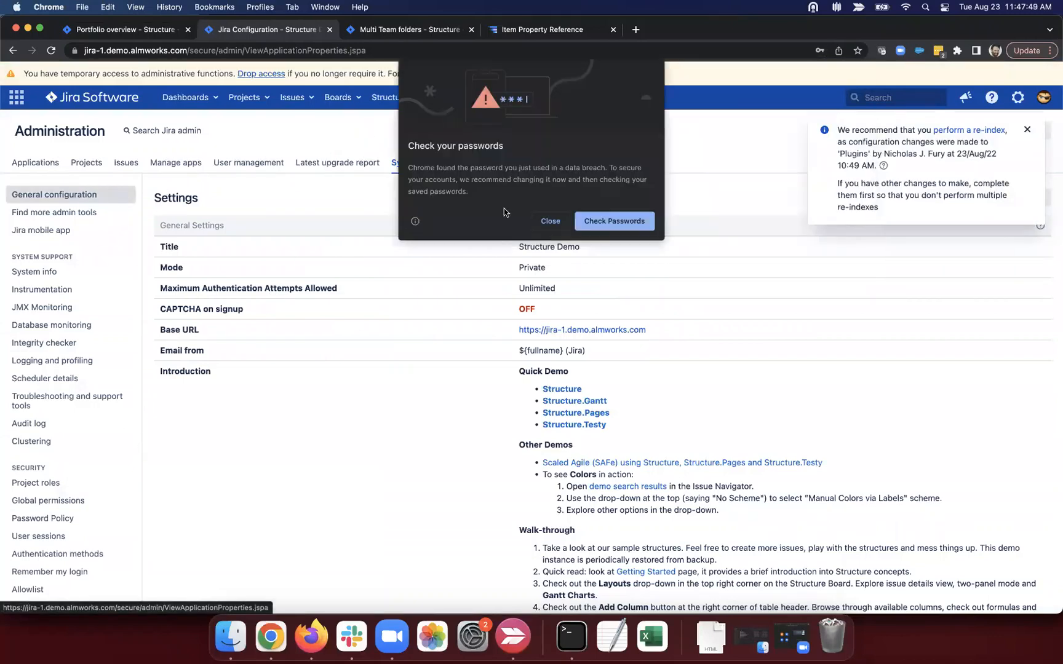
left_click(550, 221)
Step: In Structure's Manage Statuses, enable Suggesting Notes for CATASTROPHIC
left_click(449, 163)
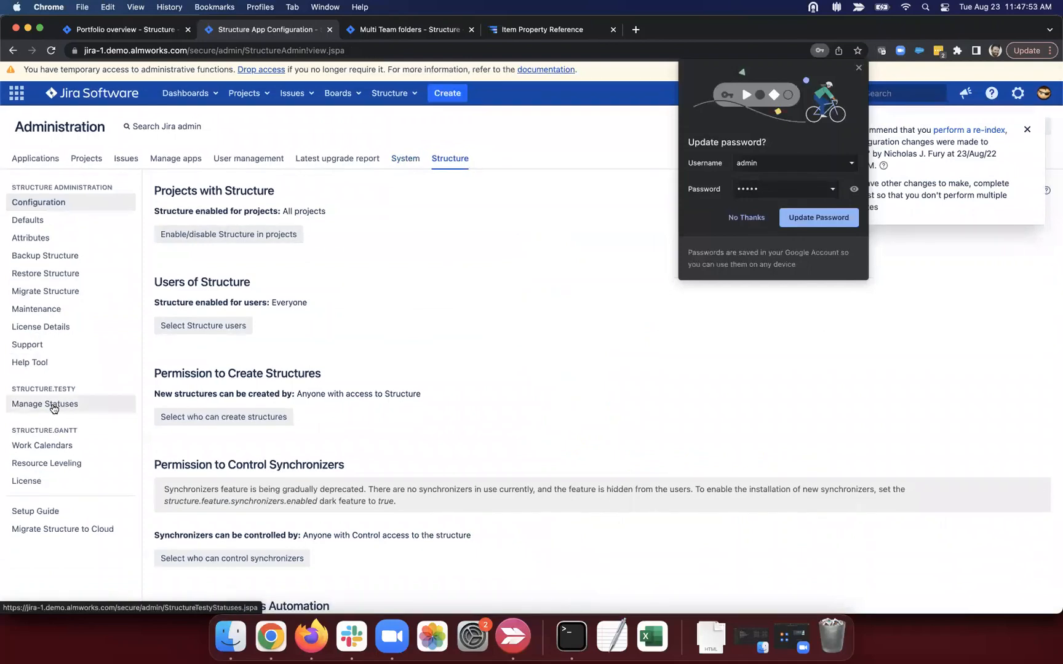
left_click(45, 409)
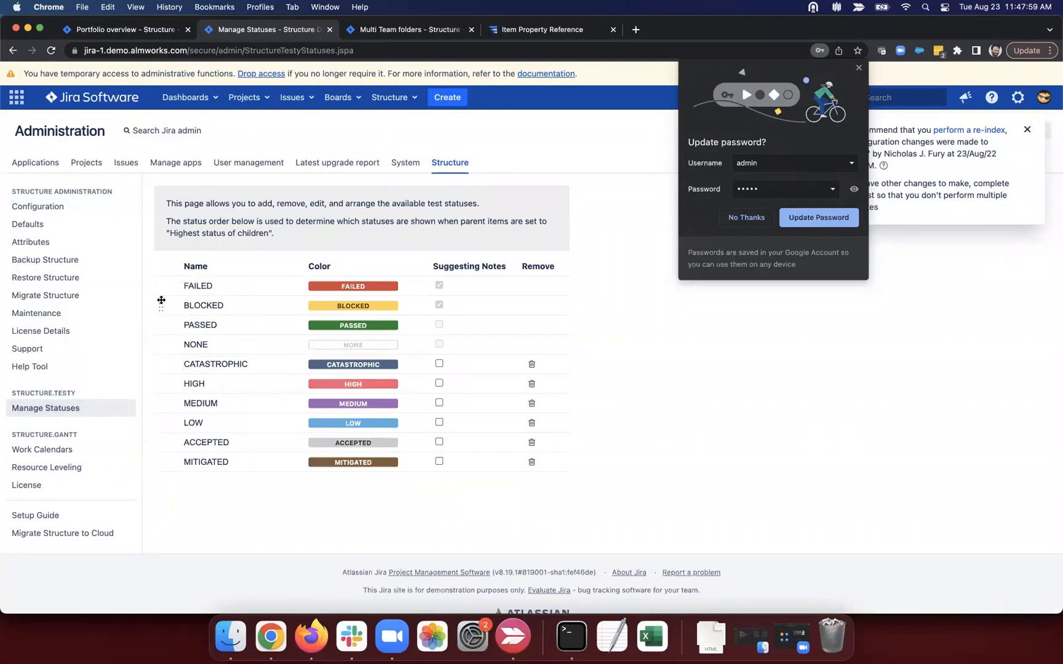
mouse_move(160, 301)
left_mouse_down()
mouse_move(161, 283)
mouse_move(160, 306)
left_mouse_up()
left_click(439, 362)
Step: Close the admin page and hide the transformations and quick-filter rows
key("super+w")
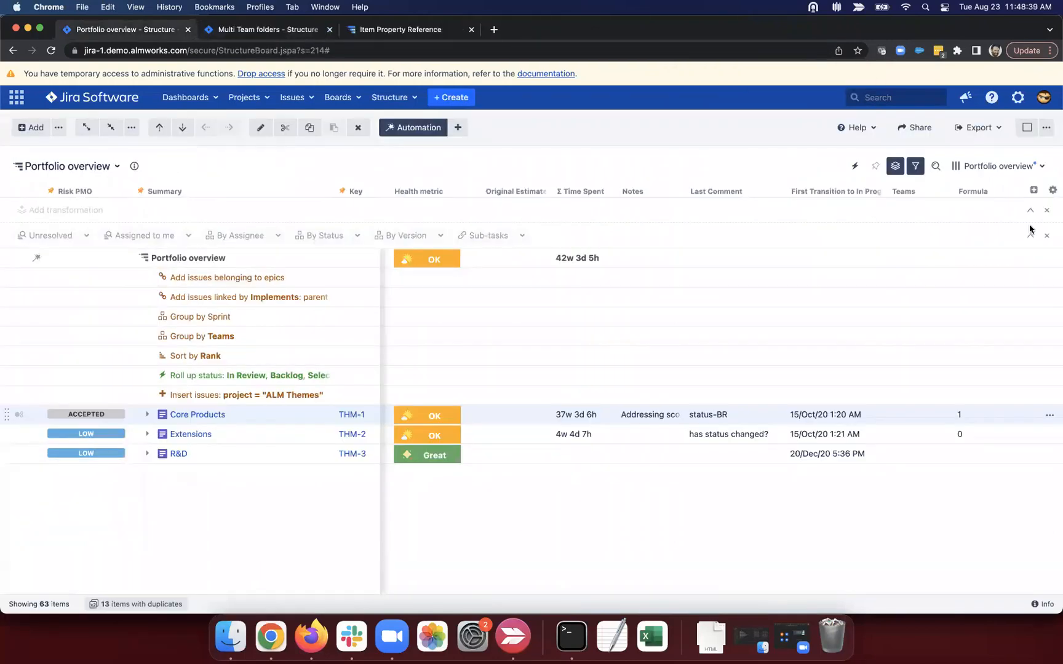
left_click(1047, 210)
left_click(1046, 210)
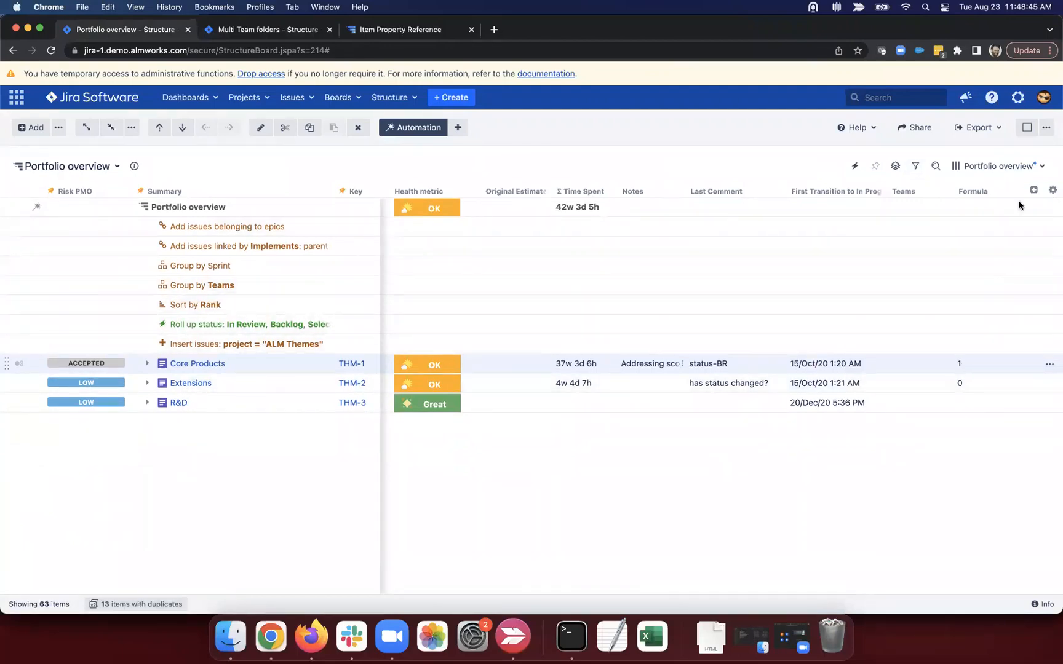
Step: Add a new Formula column with the expression dormula_1 + 1
left_click(1032, 190)
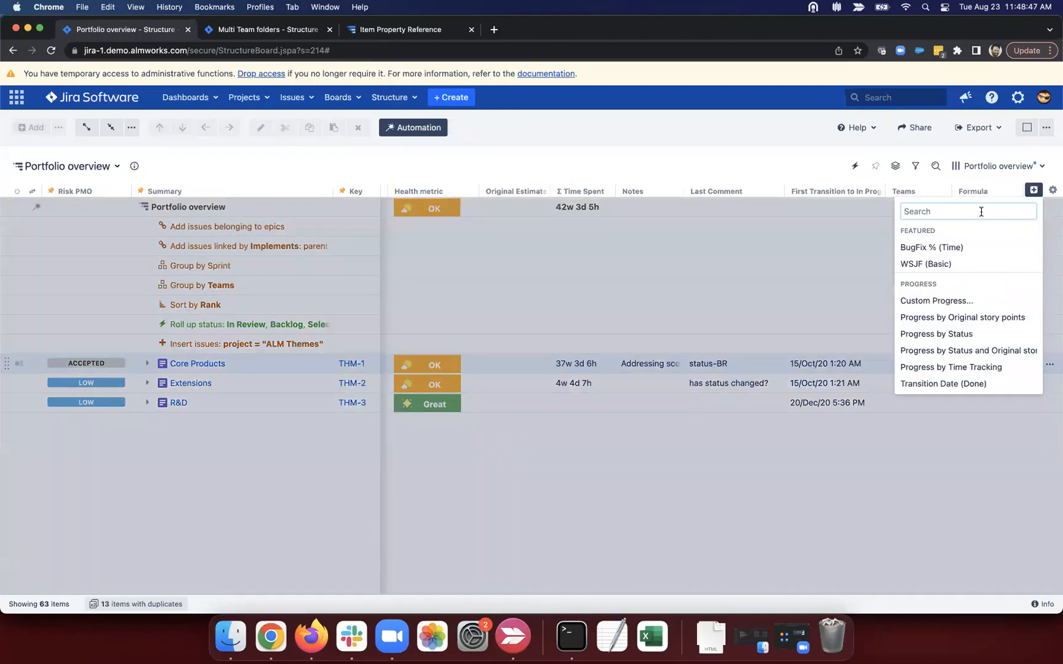
type("form")
left_click(944, 233)
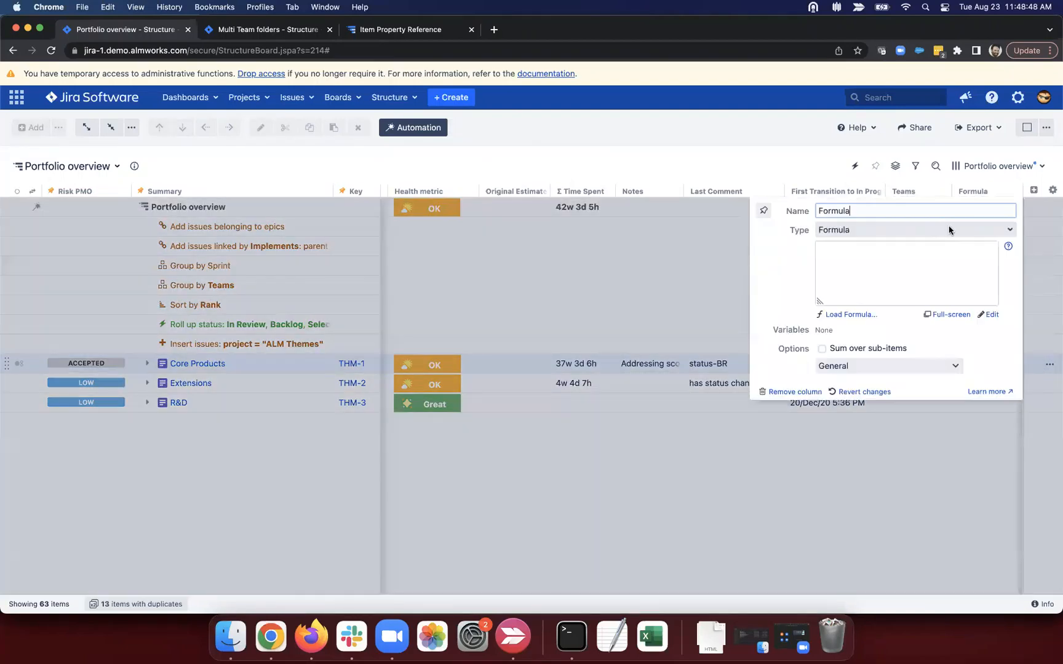
left_click(872, 254)
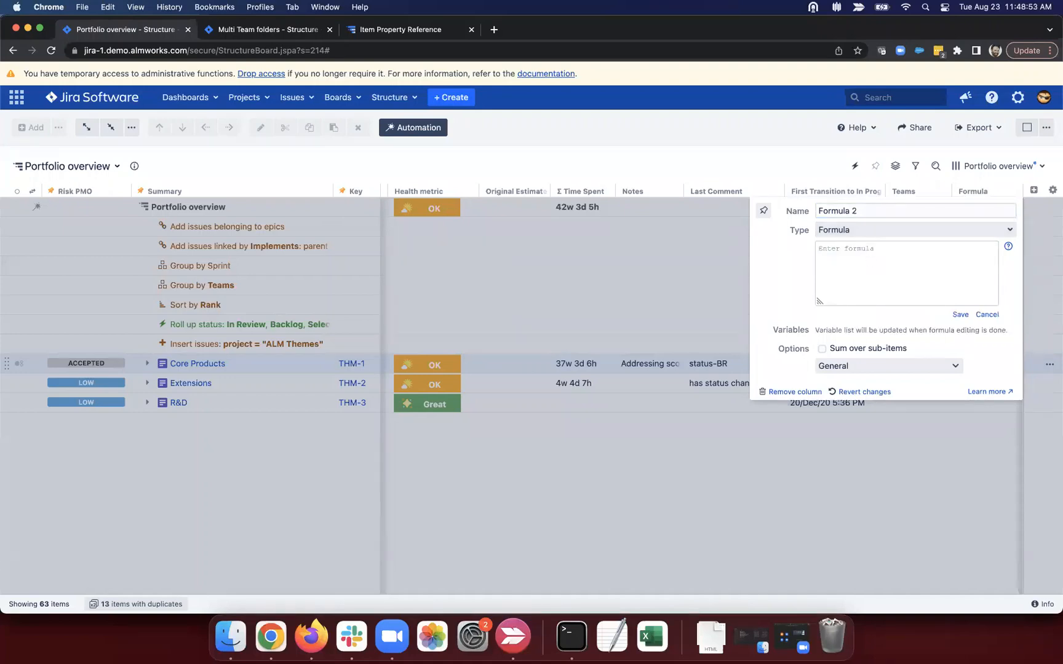
type("dormula_1 + 1")
left_click(959, 314)
Step: Bind dormula_1 to epicStories.size() and expand the Core Products row
left_click(851, 332)
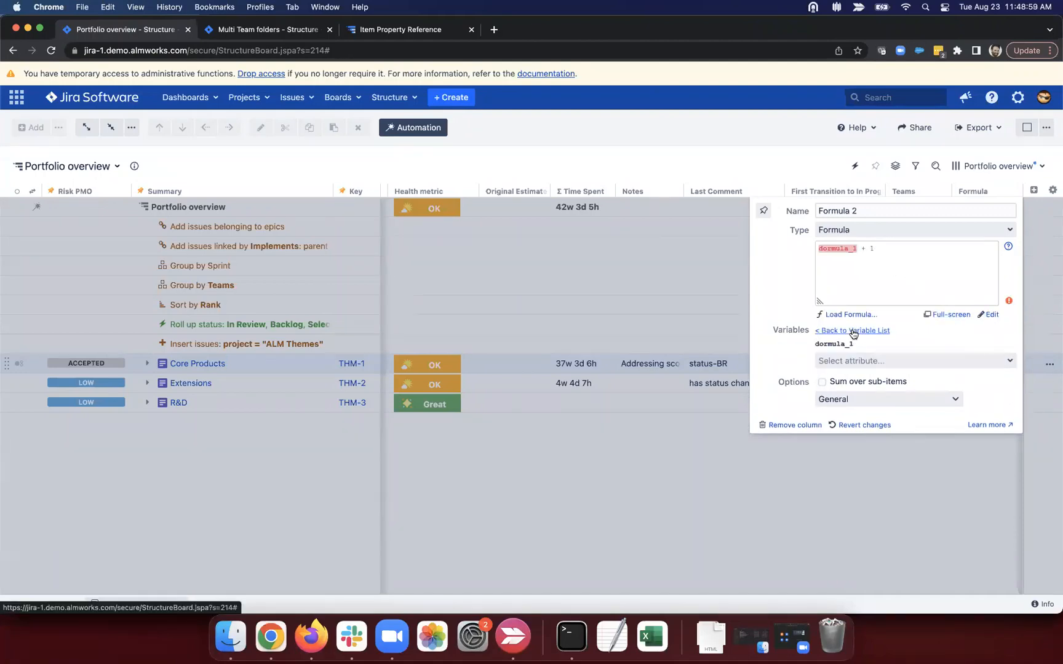
left_click(865, 355)
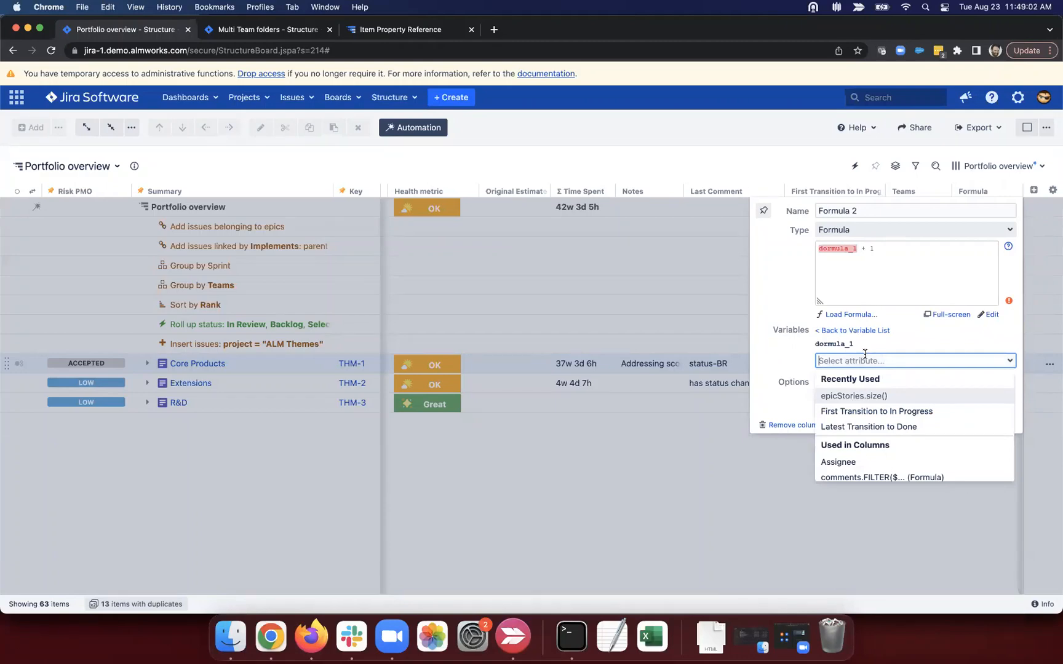
left_click(861, 397)
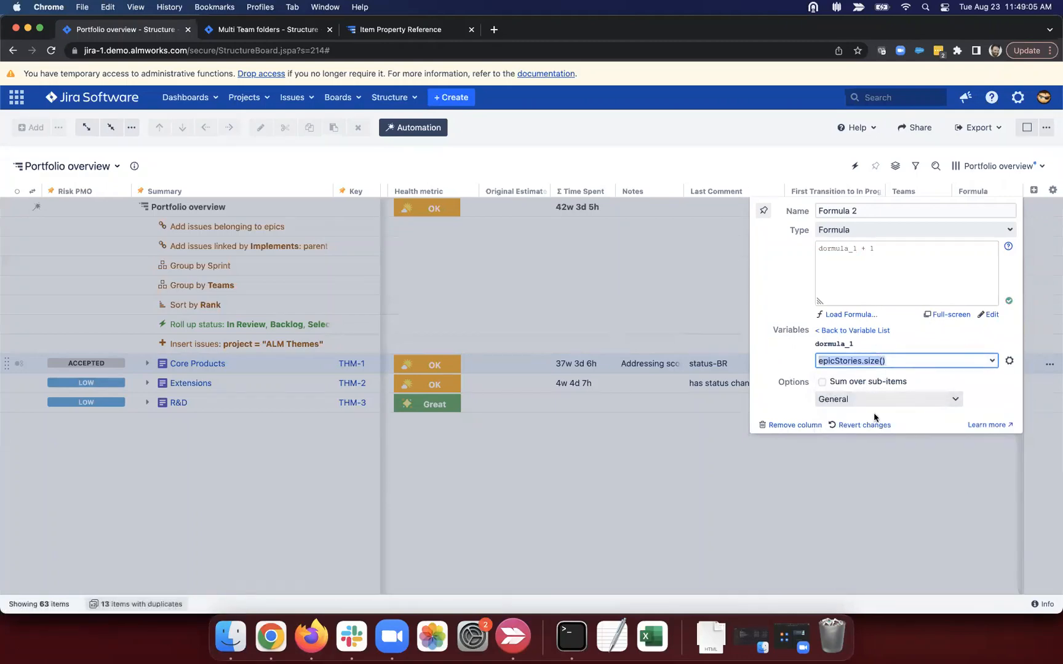
left_click(905, 455)
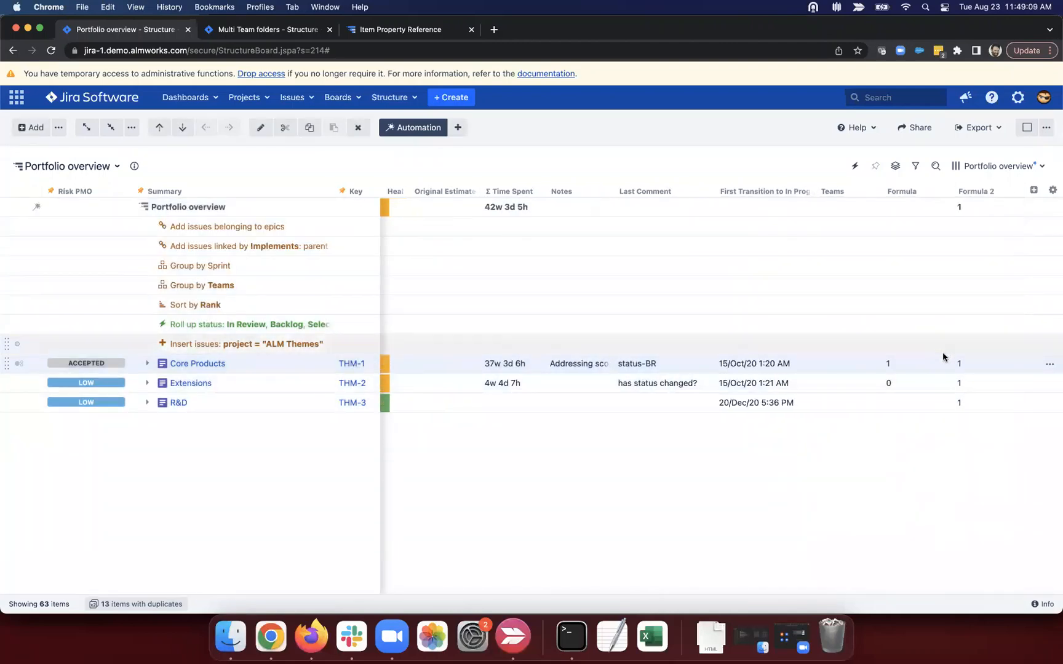
left_click(147, 364)
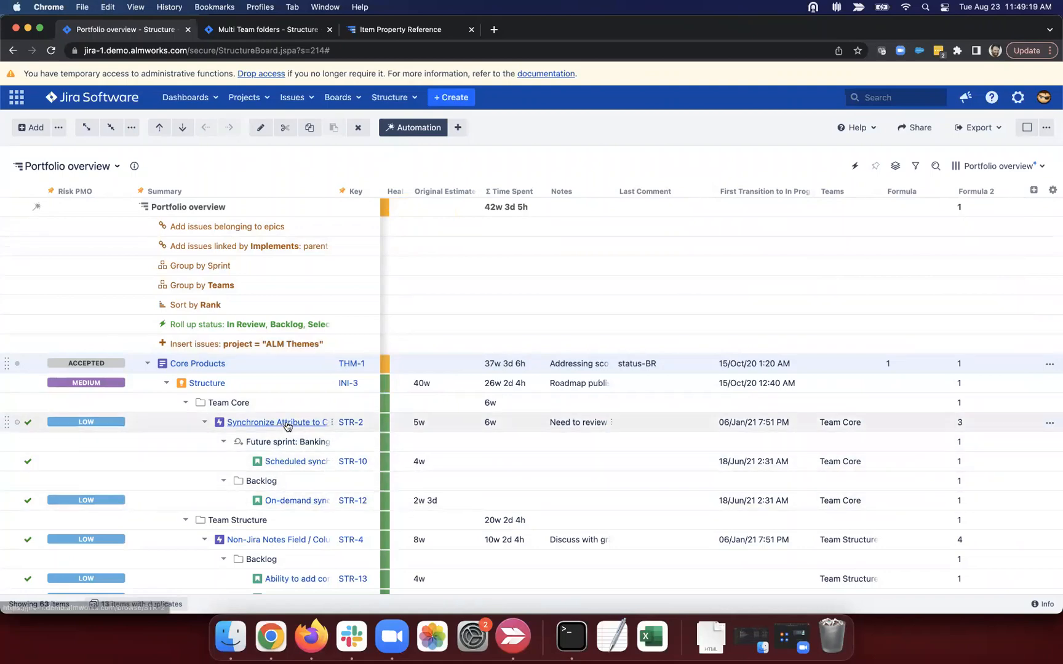
Step: Start editing the STR-2 summary, then browse the add-column list without adding anything
left_click(306, 425)
key("Return")
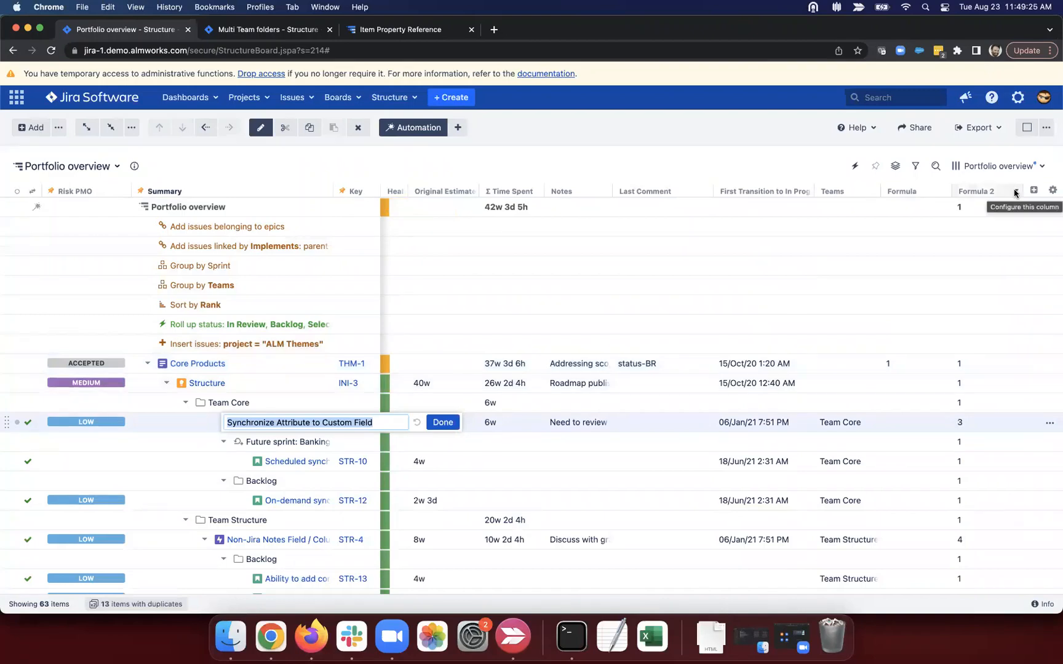
left_click(1033, 190)
type("for")
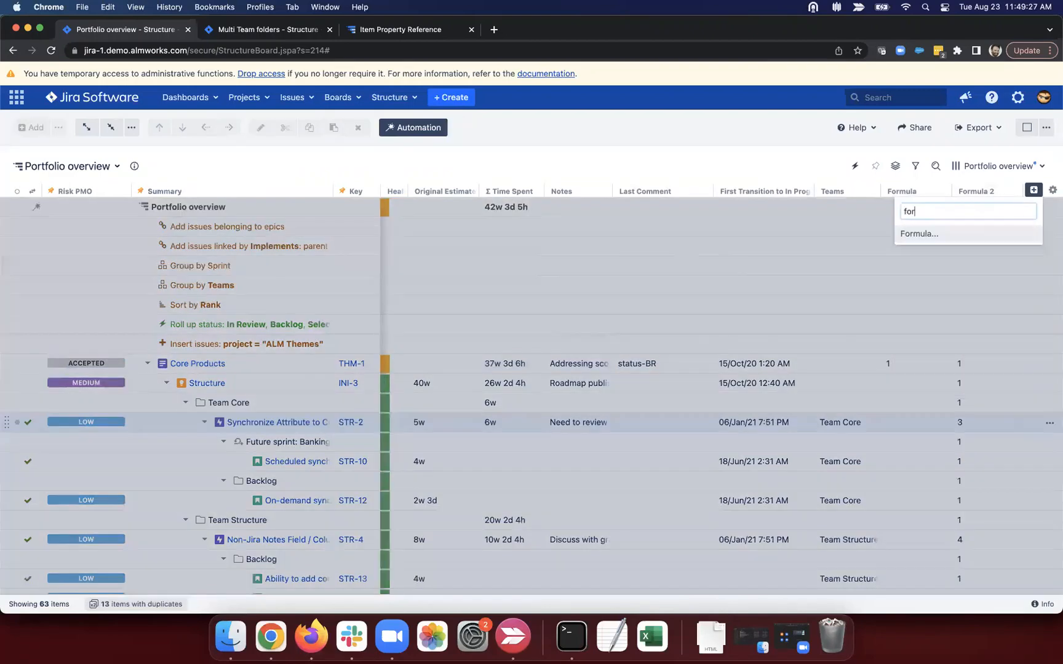
key("BackSpace")
key("BackSpace")
key("BackSpace")
left_click(723, 170)
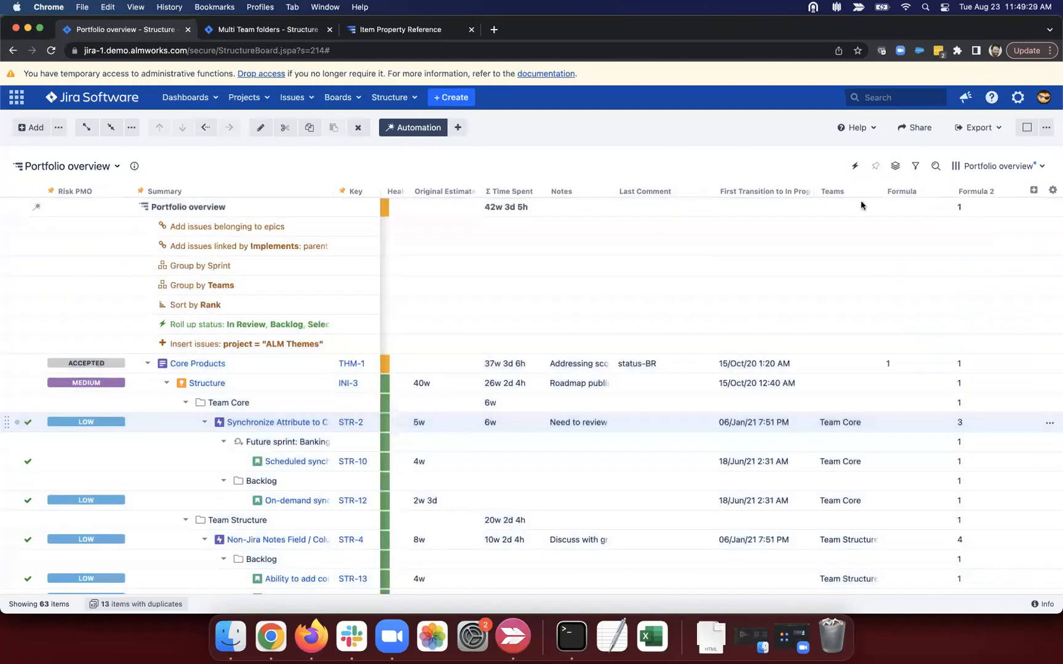
Step: Open the Formula column's settings and delete its existing comment-count formula
left_click(940, 191)
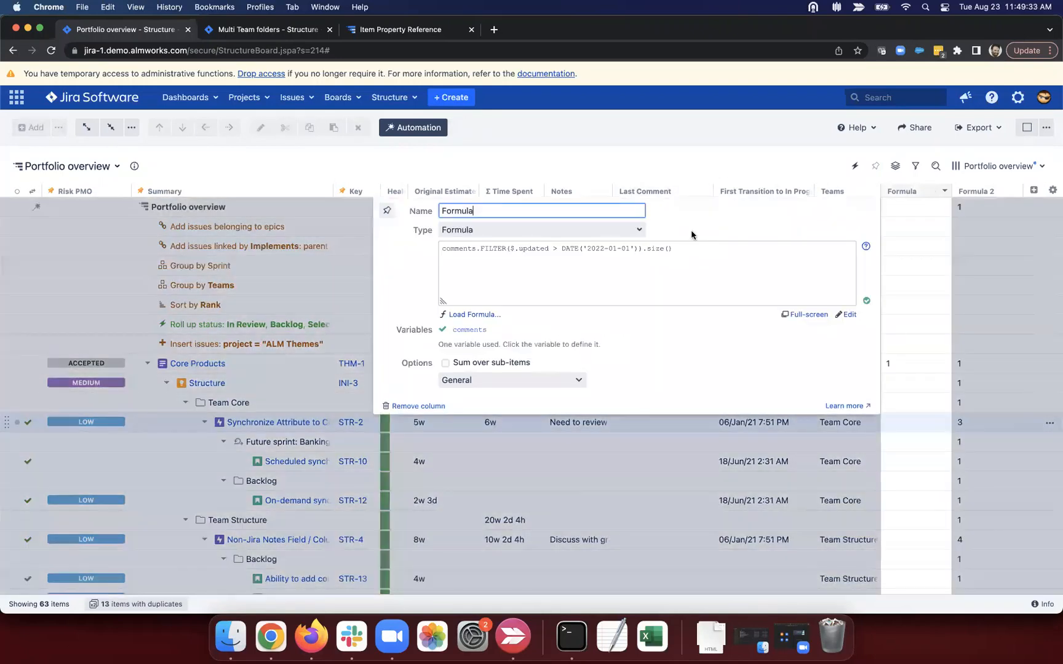
left_click_drag(694, 248, 412, 254)
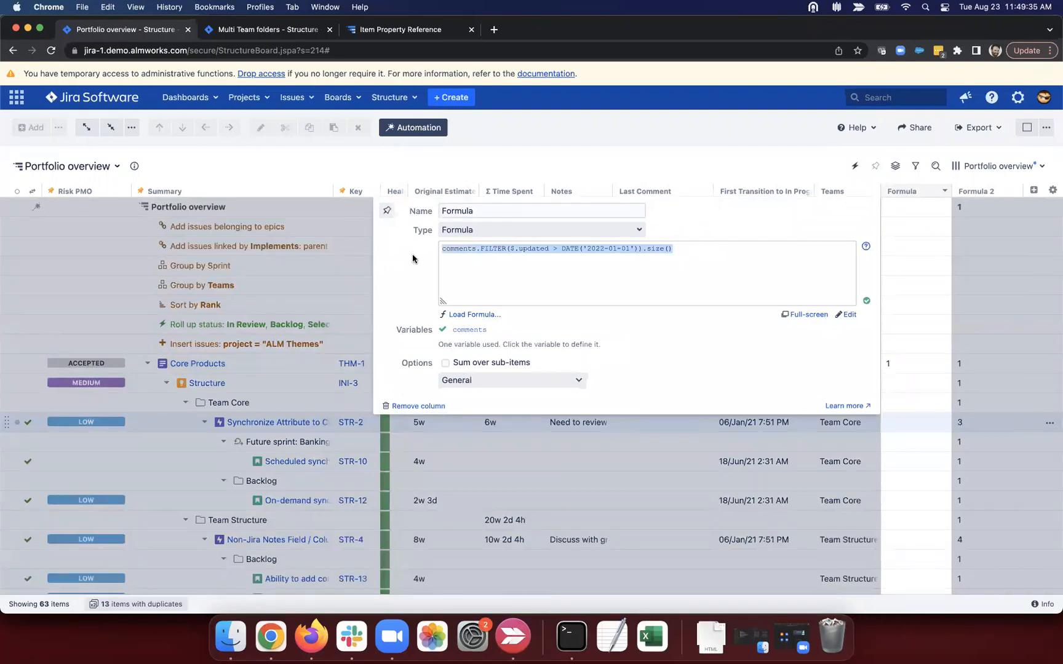
left_click(842, 315)
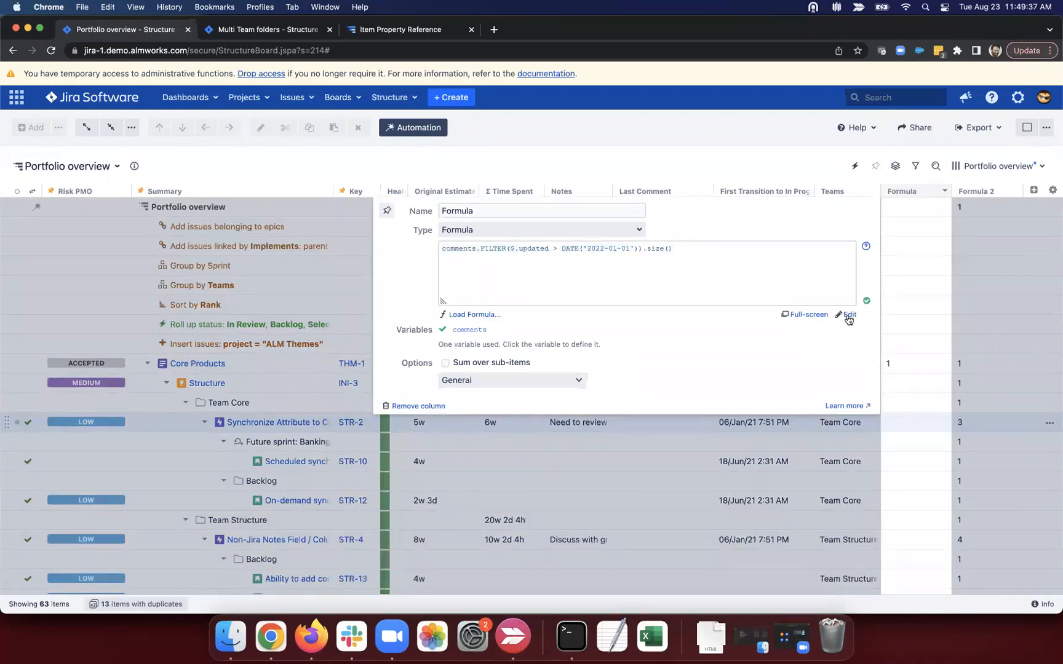
left_click_drag(643, 260, 438, 246)
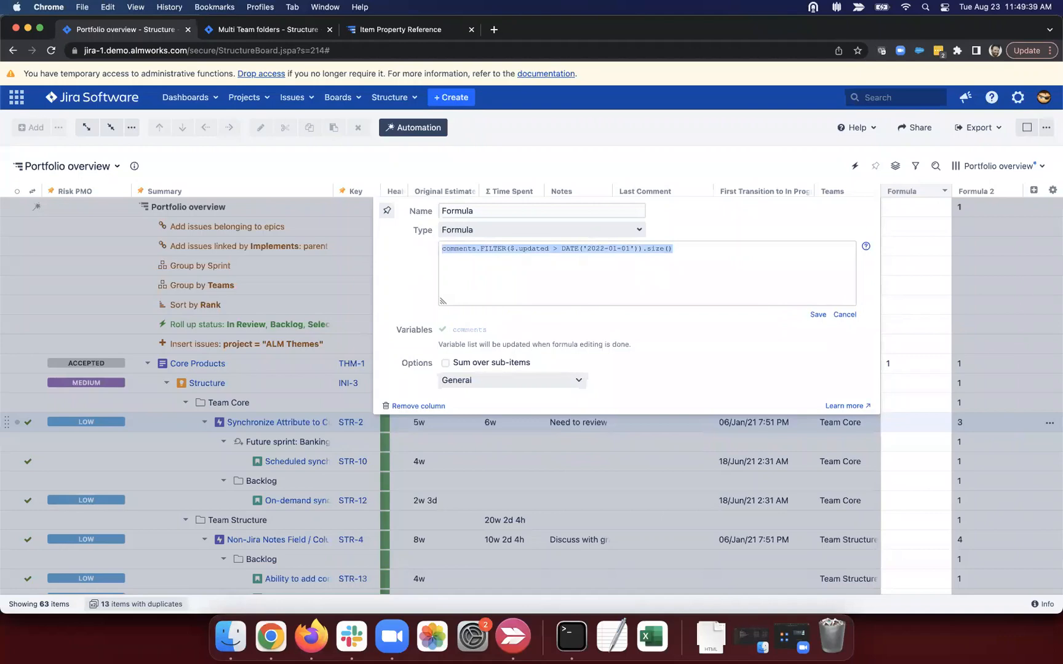
key("BackSpace")
Step: Enter DAYS_BETWEEN(first_tran, latest_trans), fixing the hyphen, then cancel the edit
type("DAYS_BET")
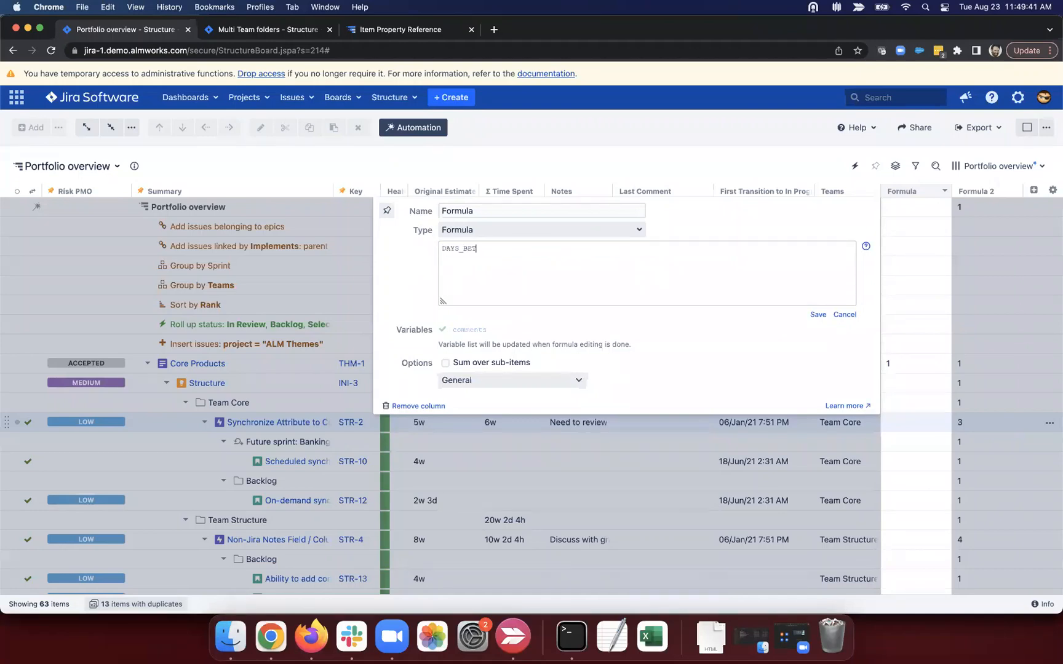
type("WEEN(first-tran, latest_trans)")
left_click(528, 247)
key("BackSpace")
type("_")
left_click_drag(500, 248, 539, 248)
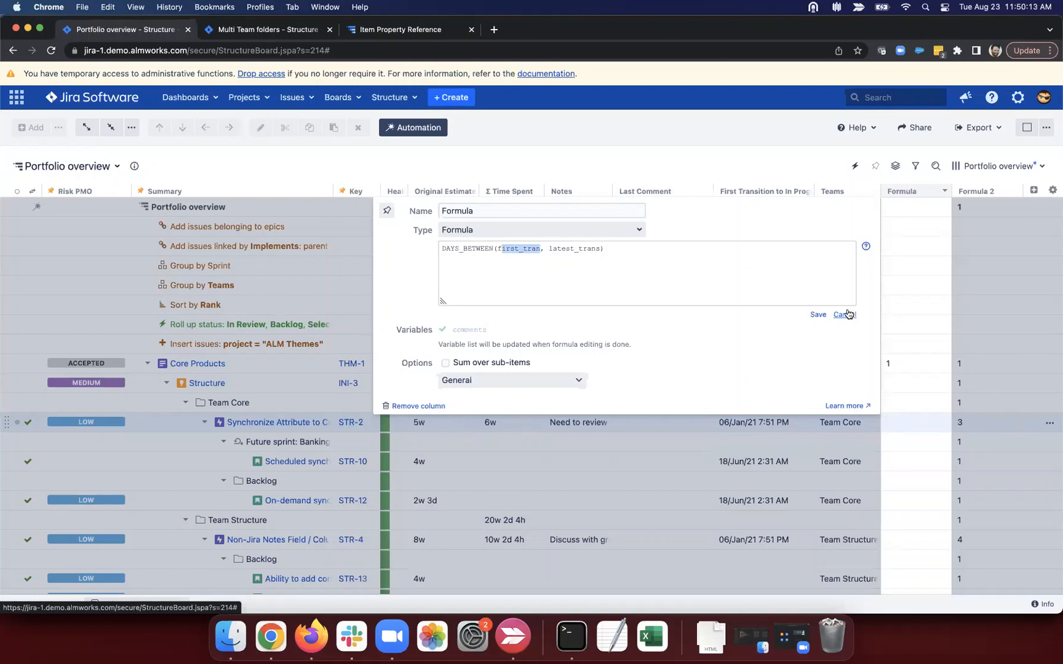
left_click(948, 348)
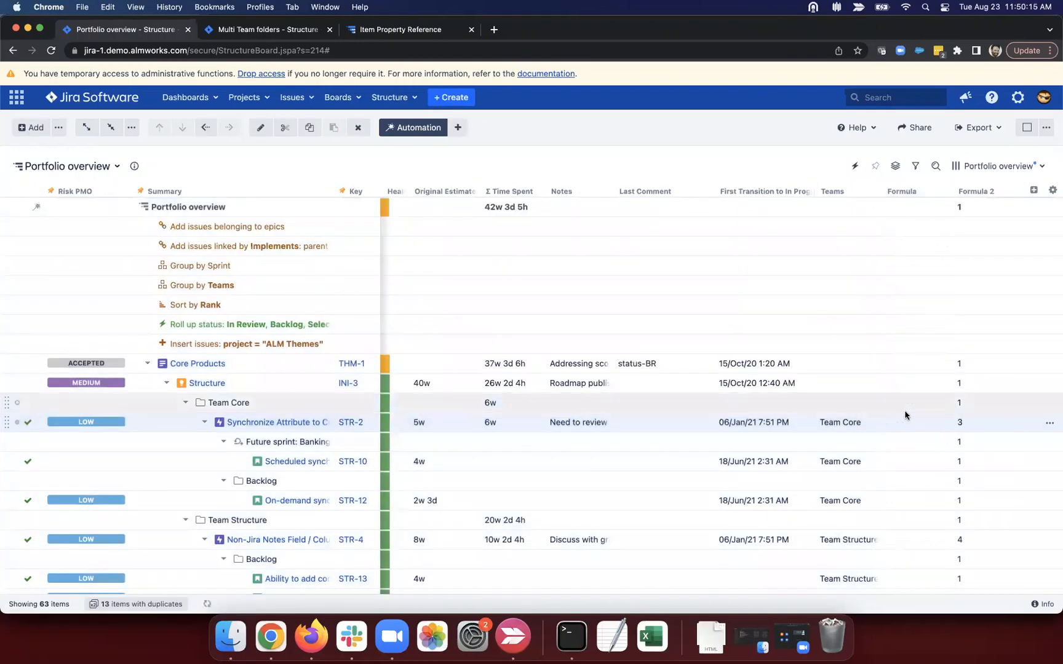
left_click(1015, 191)
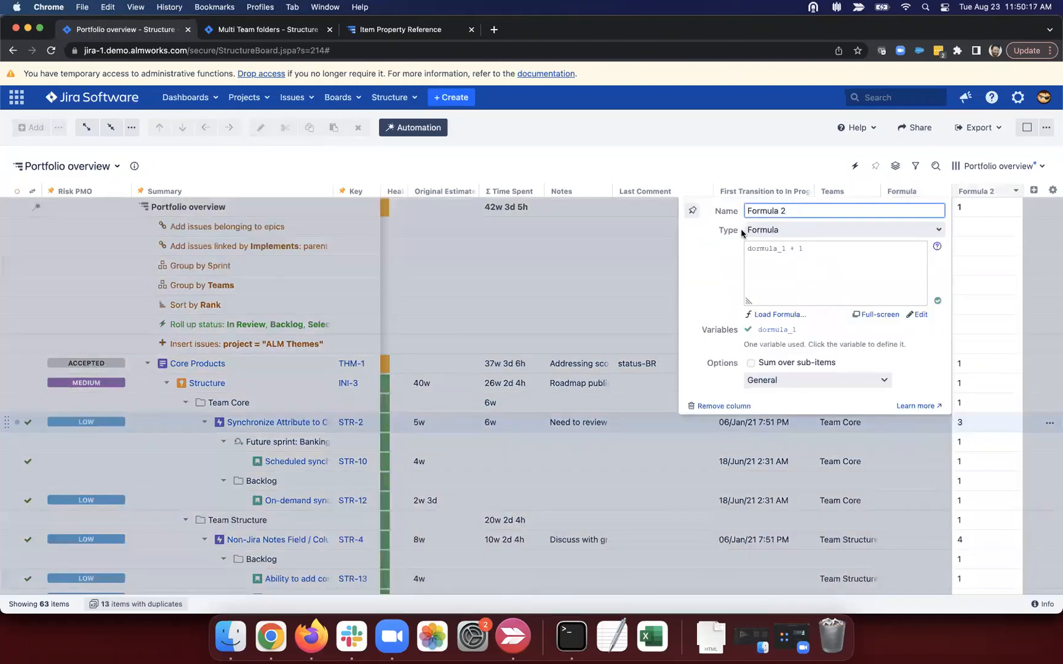
left_click(767, 252)
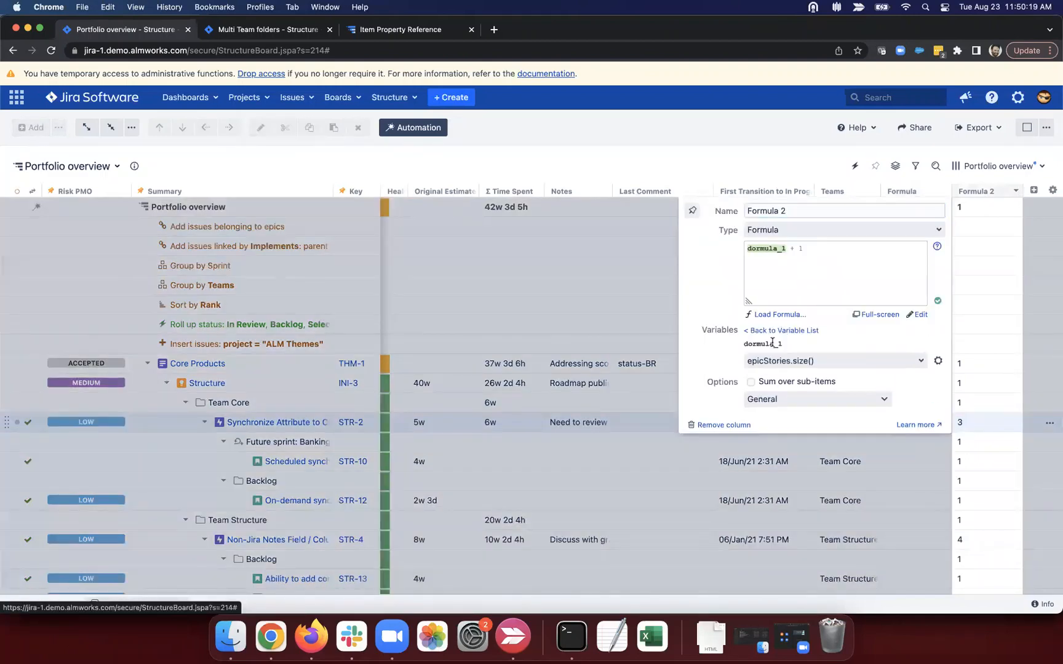
left_click(660, 327)
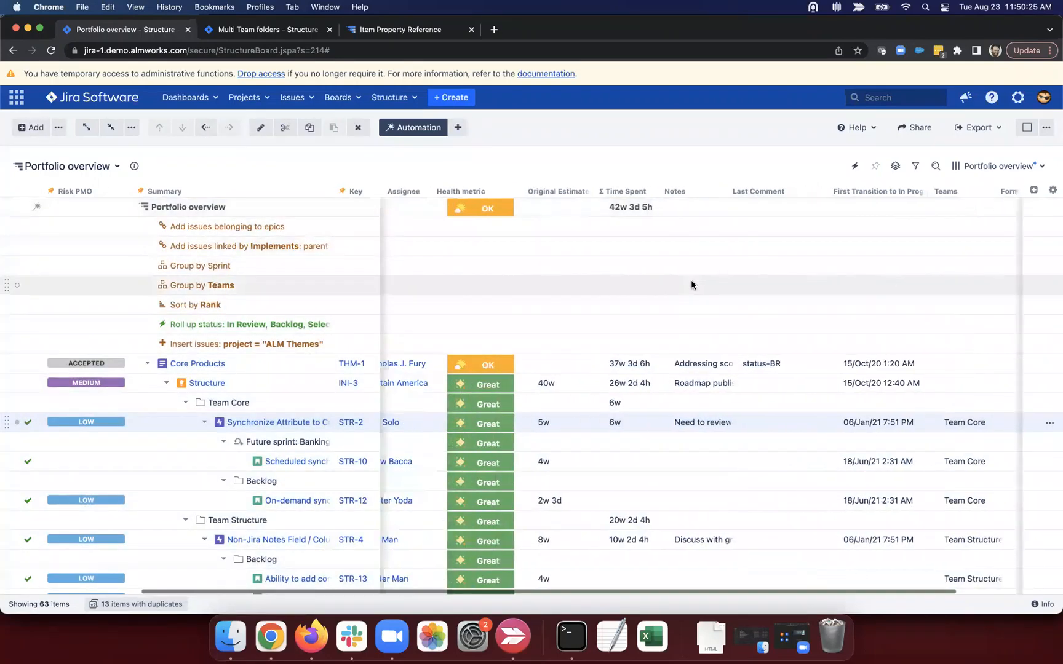
scroll(691, 285, "right", 5)
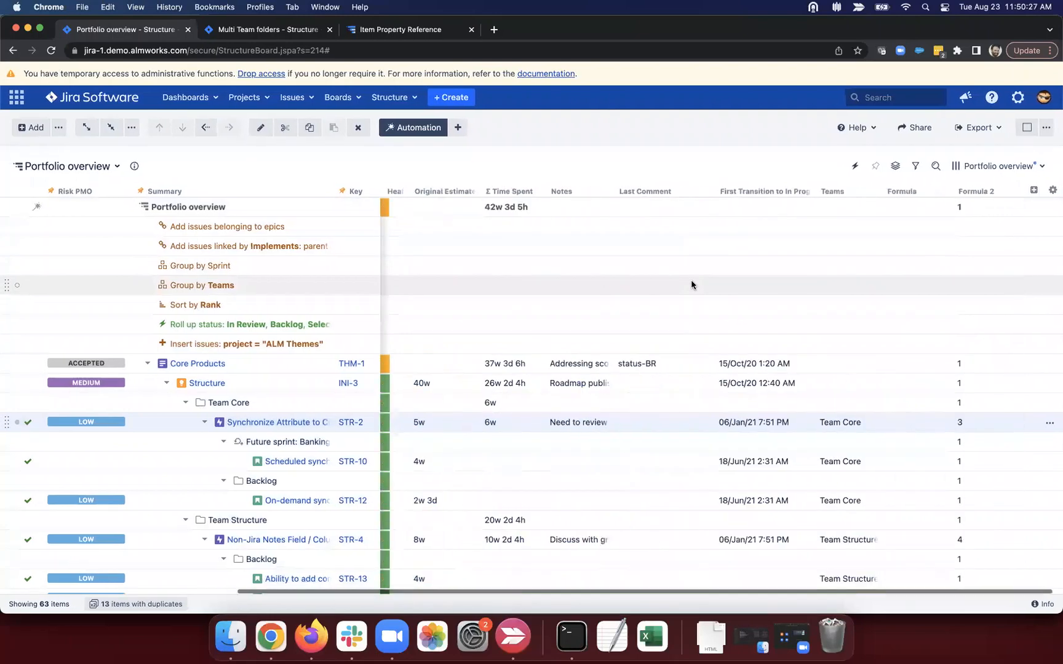
left_click(944, 193)
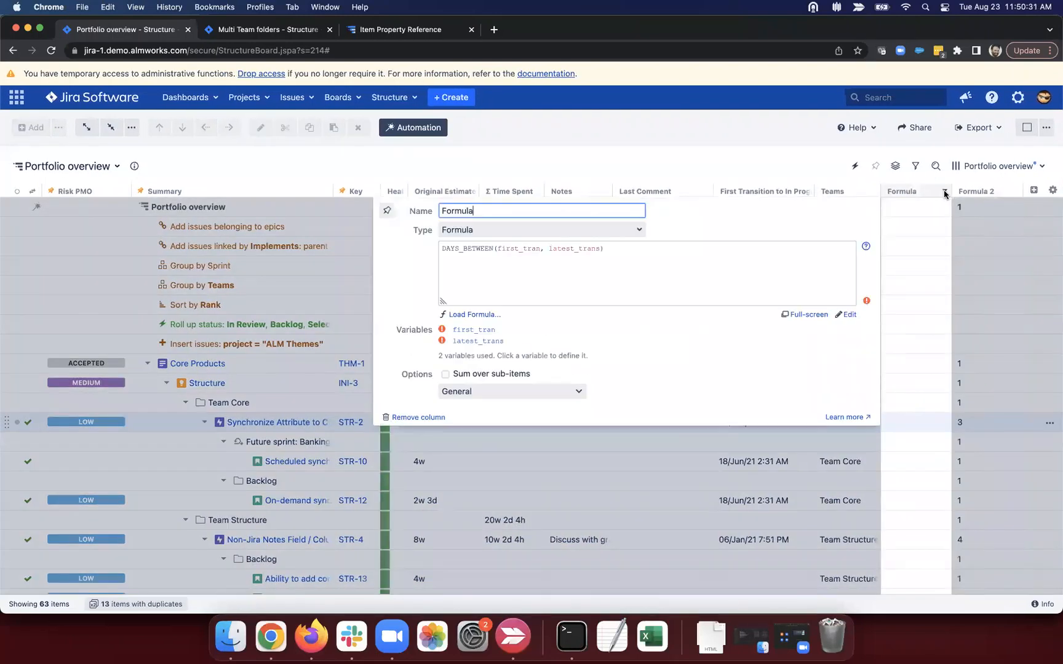
left_click(945, 193)
left_click(1033, 190)
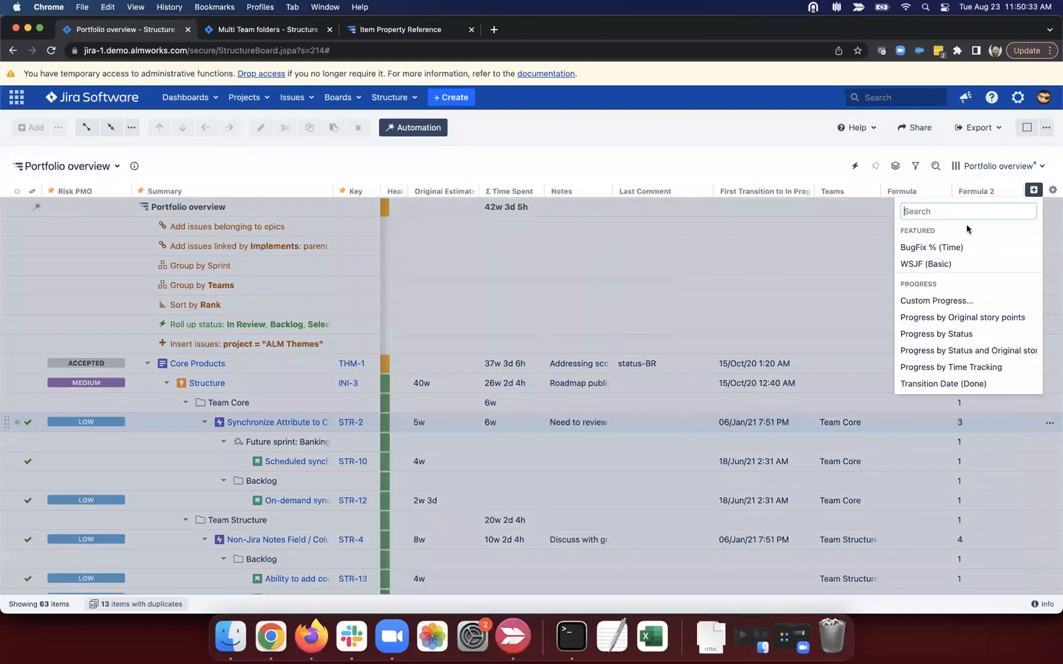
left_click(824, 163)
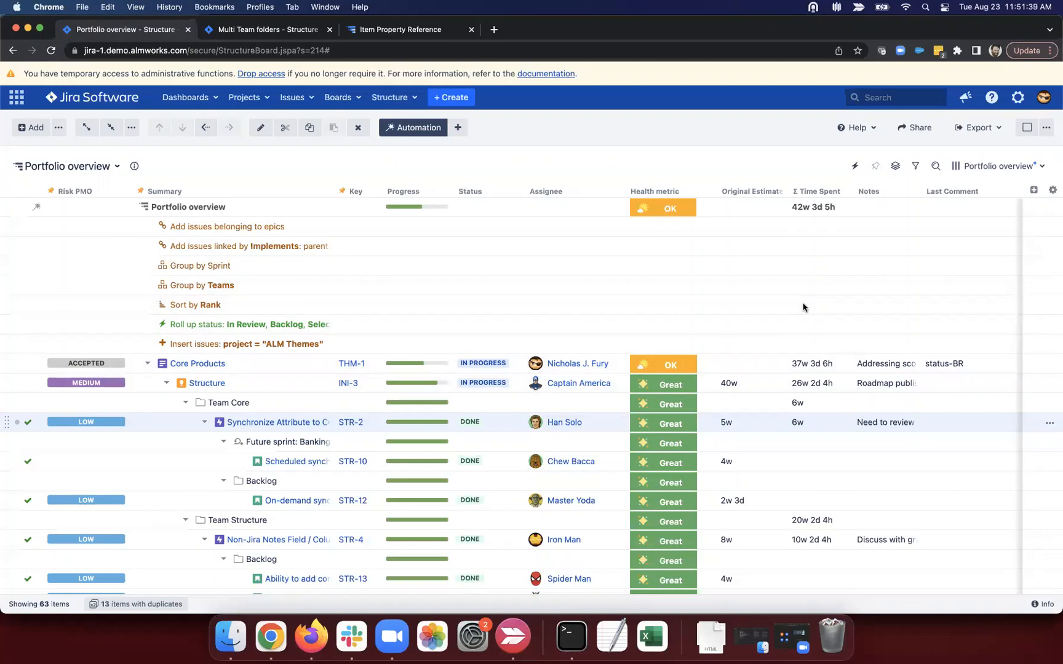
double_click(270, 227)
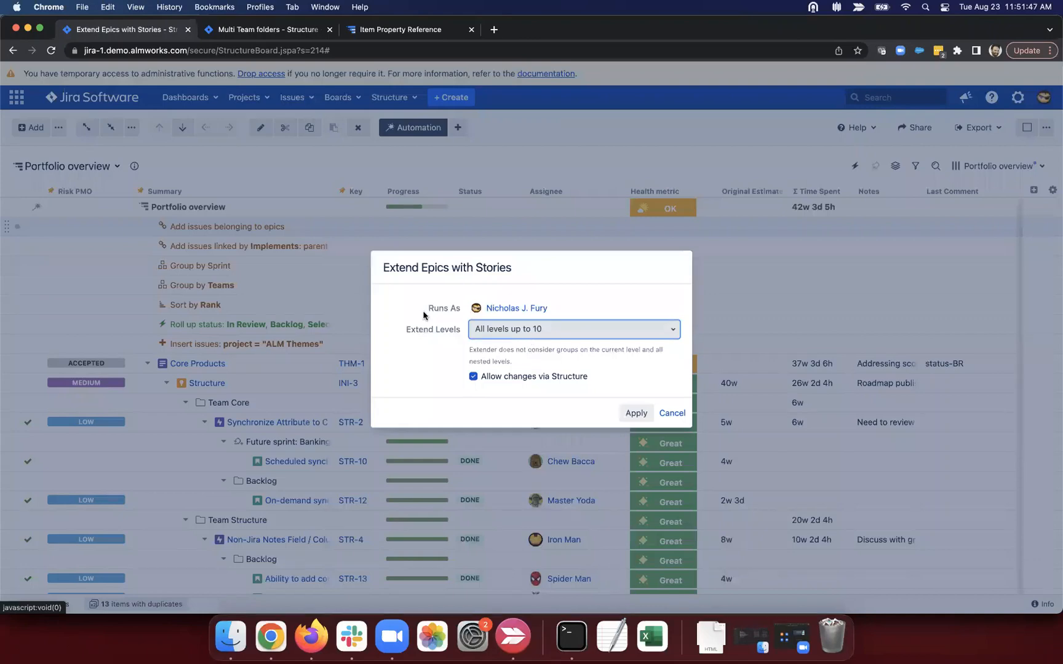
left_click_drag(380, 266, 527, 268)
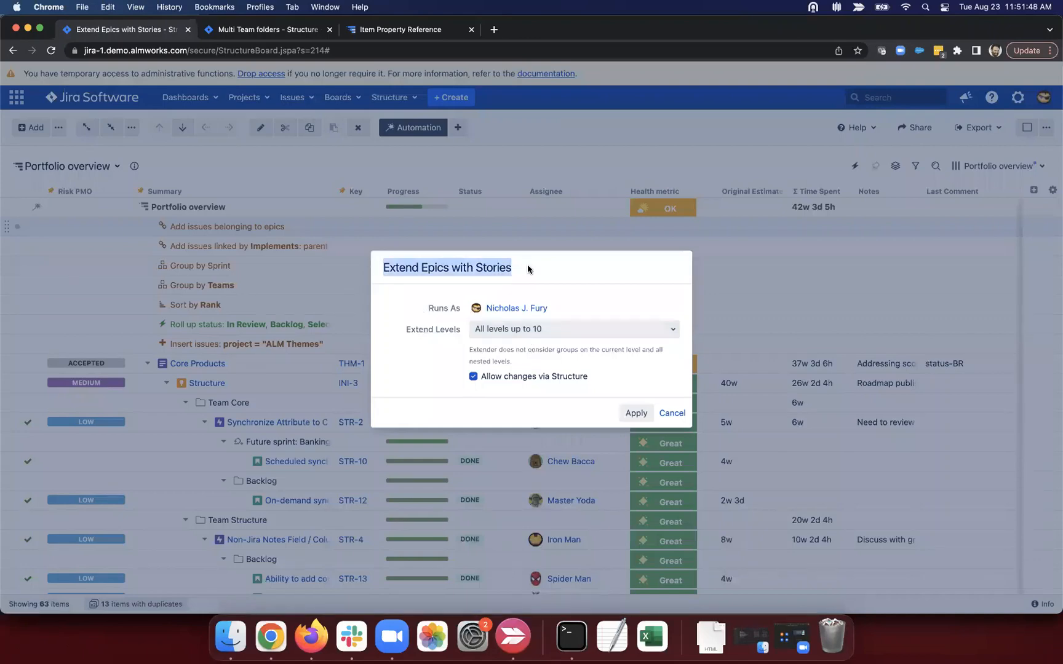
left_click(404, 331)
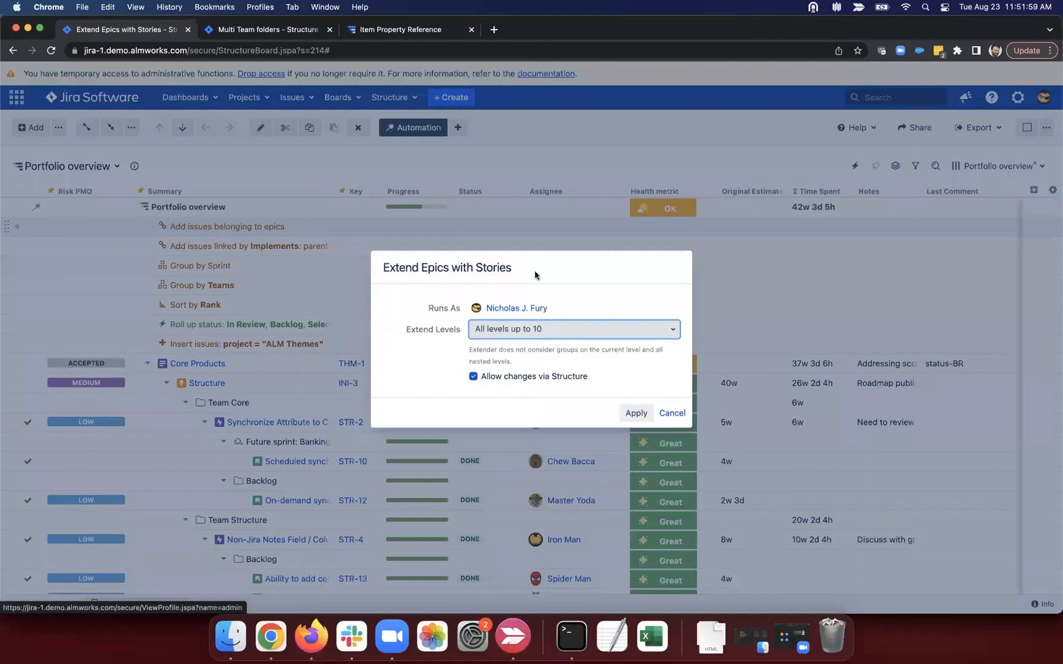
left_click(623, 336)
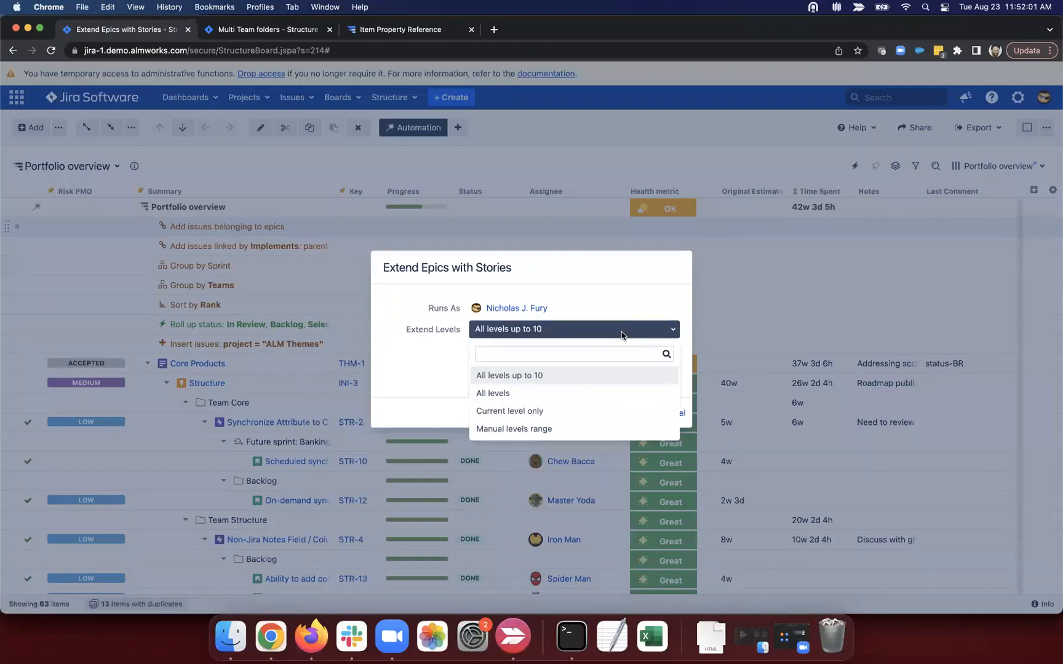
left_click(547, 427)
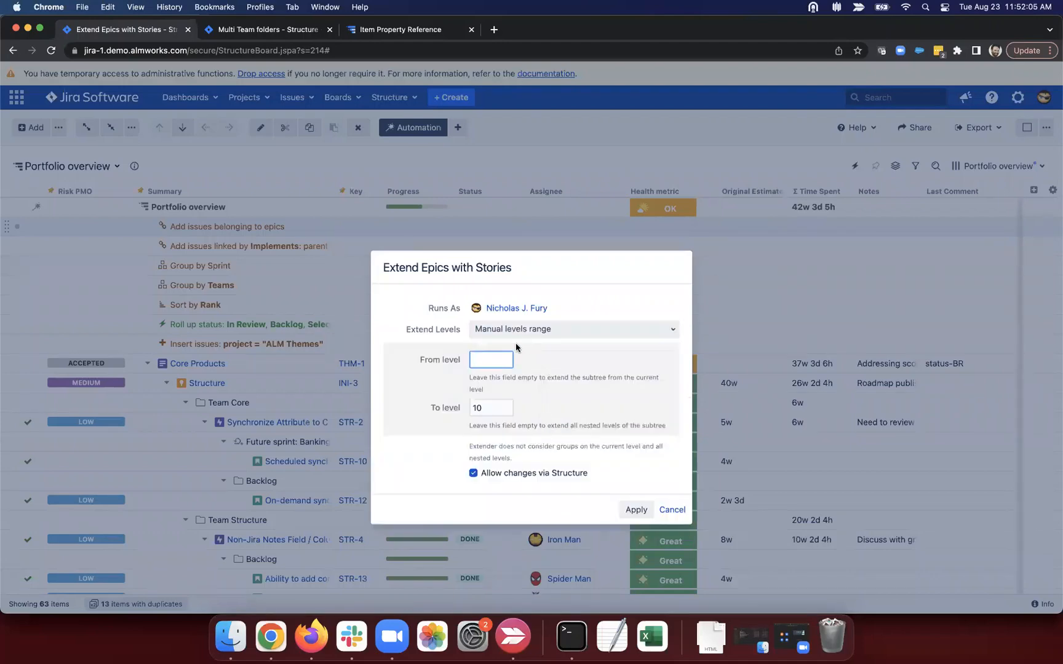
type("2")
left_click(452, 408)
key("BackSpace")
type("3")
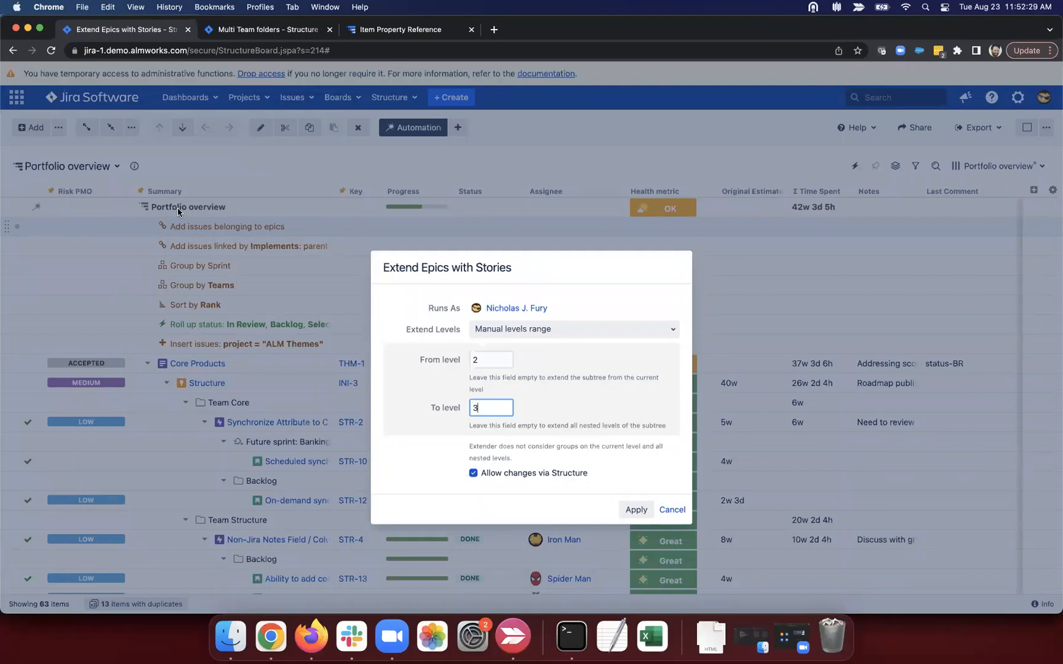
left_click(257, 241)
left_click(675, 509)
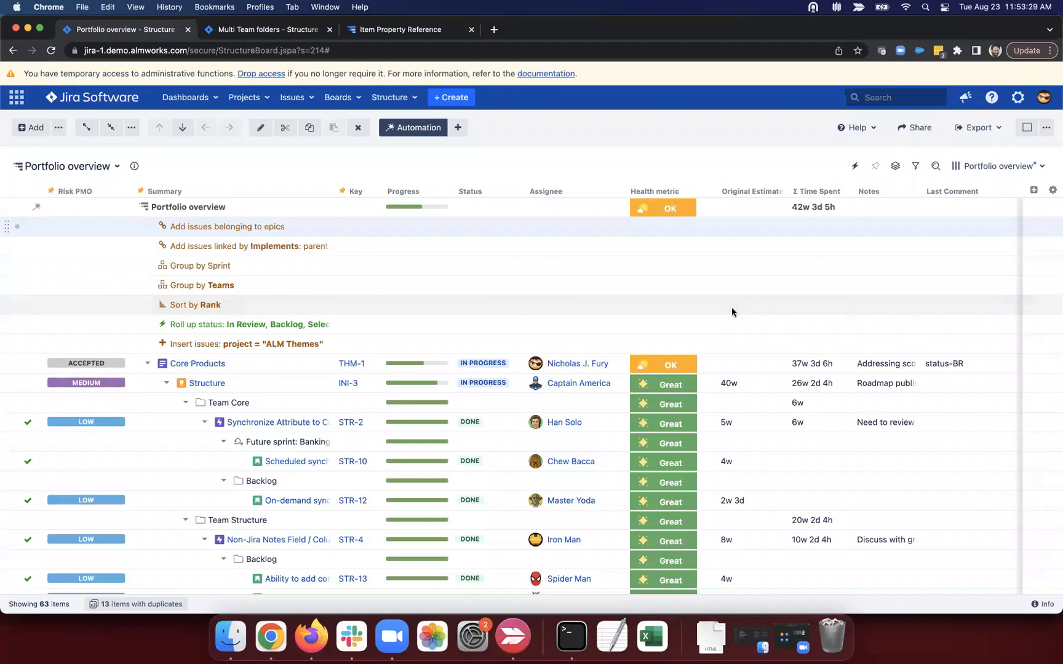
Step: Add a Formula column named 'most recent subtask creation' and begin its formula MAX(if type = "sub-task": created
left_click(1033, 190)
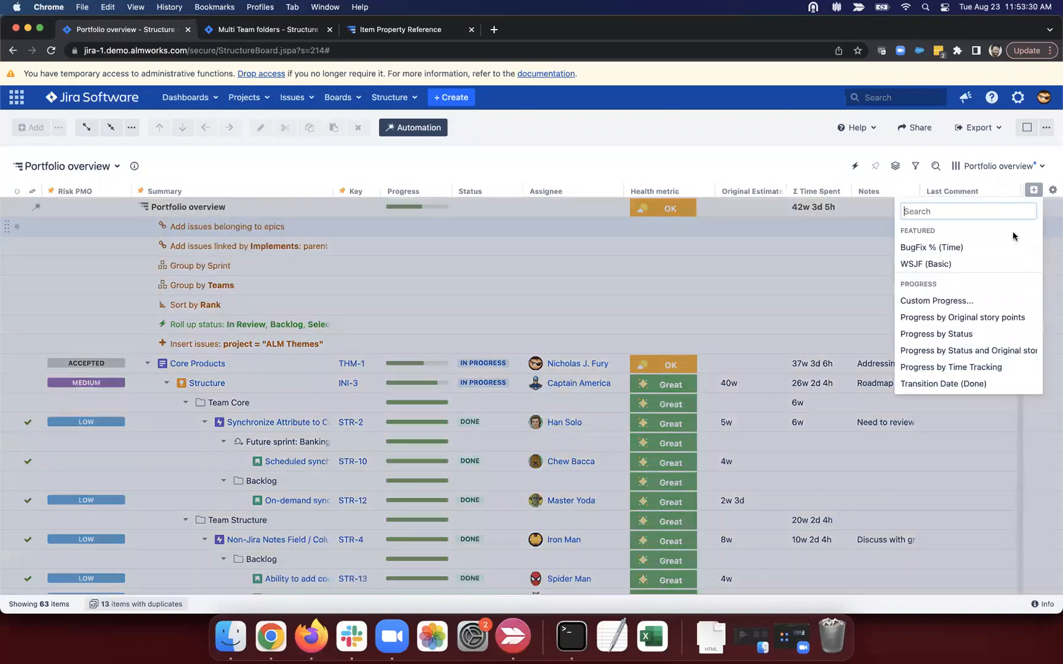
type("form")
left_click(934, 228)
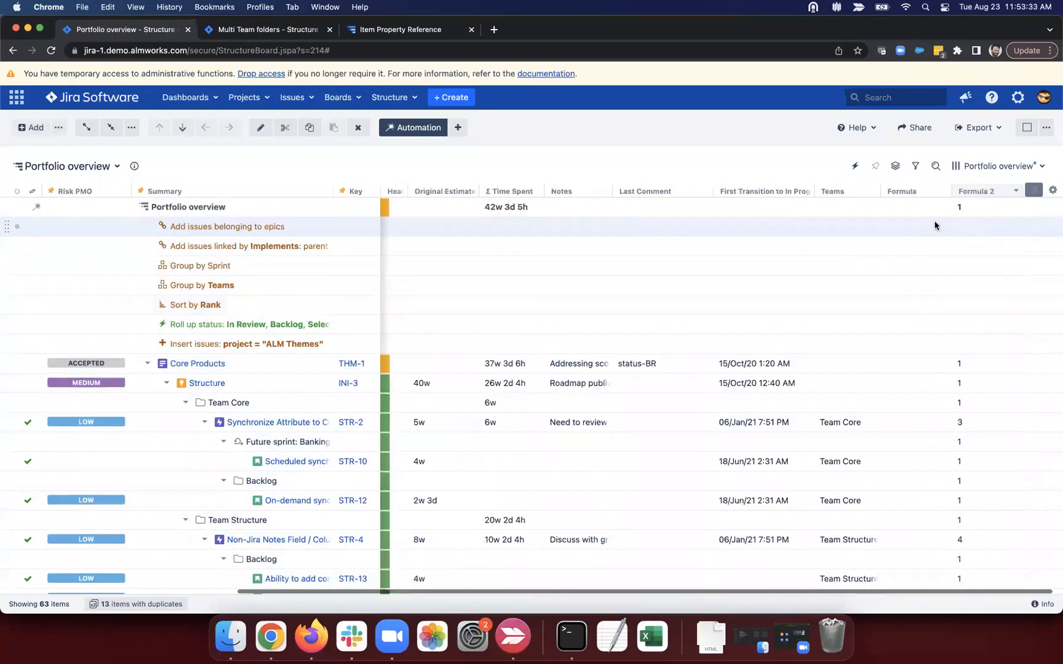
left_click_drag(862, 213, 779, 208)
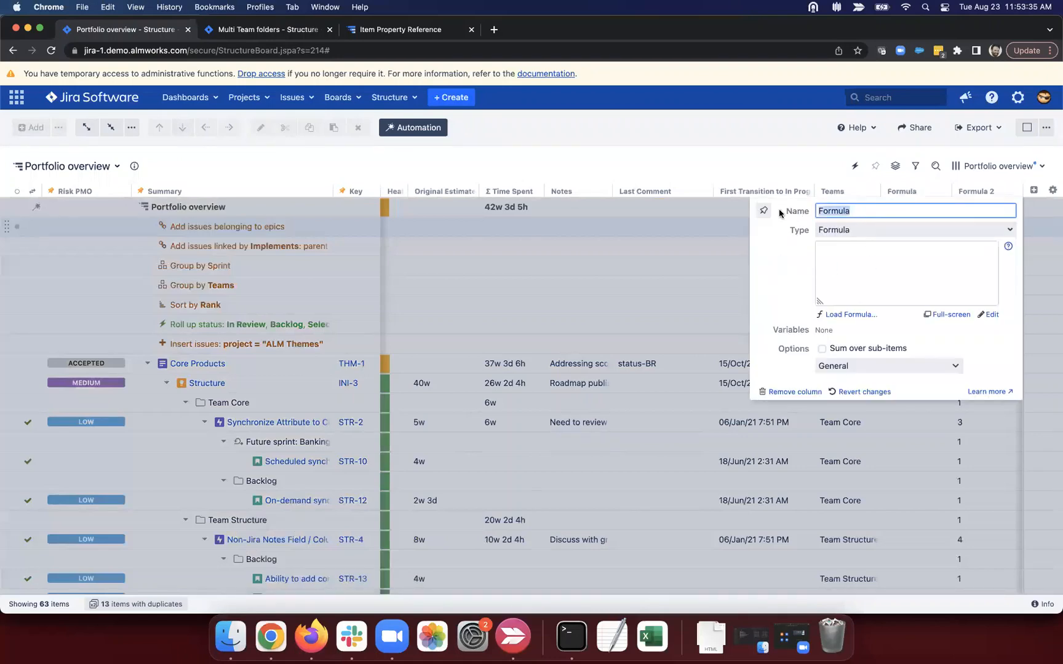
type("most recent subtask creation")
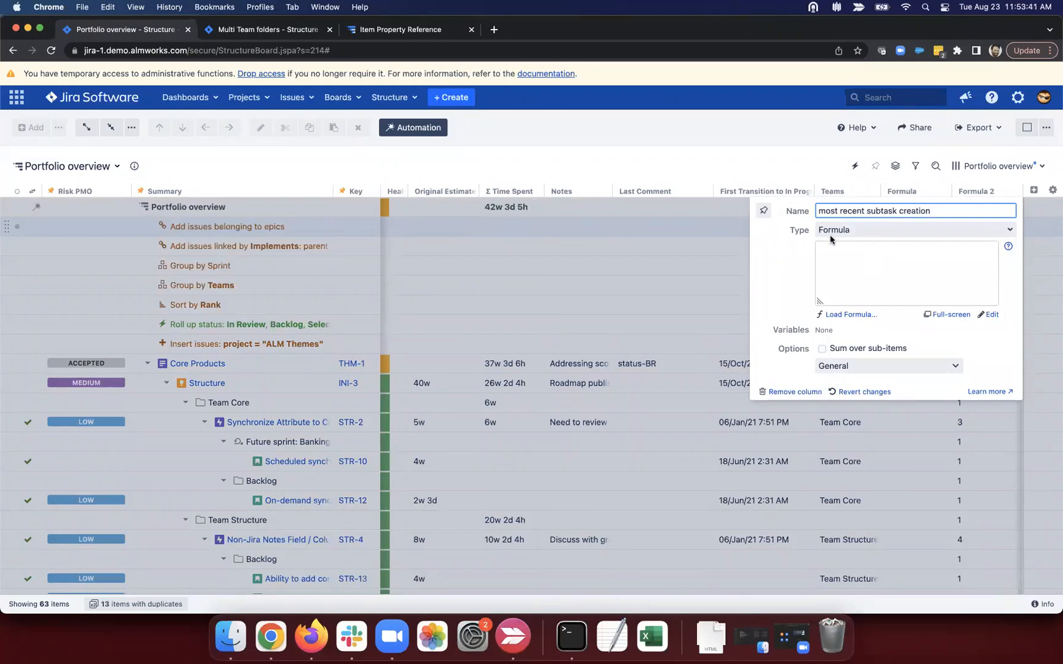
left_click(850, 263)
type("MAX")
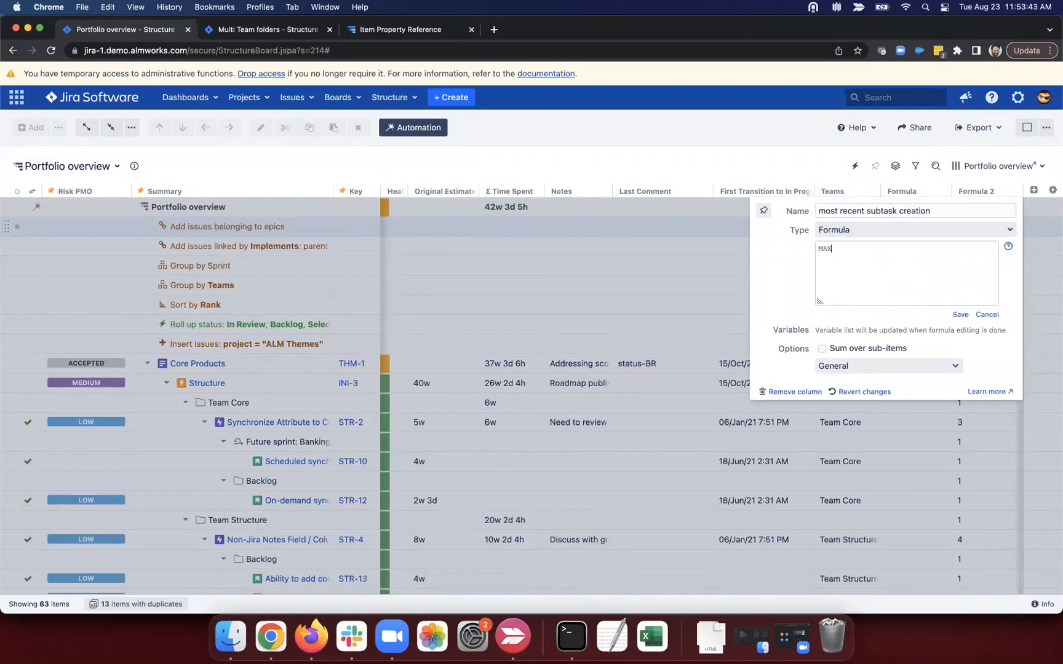
type("(if type = \"sub-task\": created )")
Step: Save the MAX(if type = "sub-task": created) formula, close the panel, and expand the R&D theme
left_click(959, 315)
left_click(695, 317)
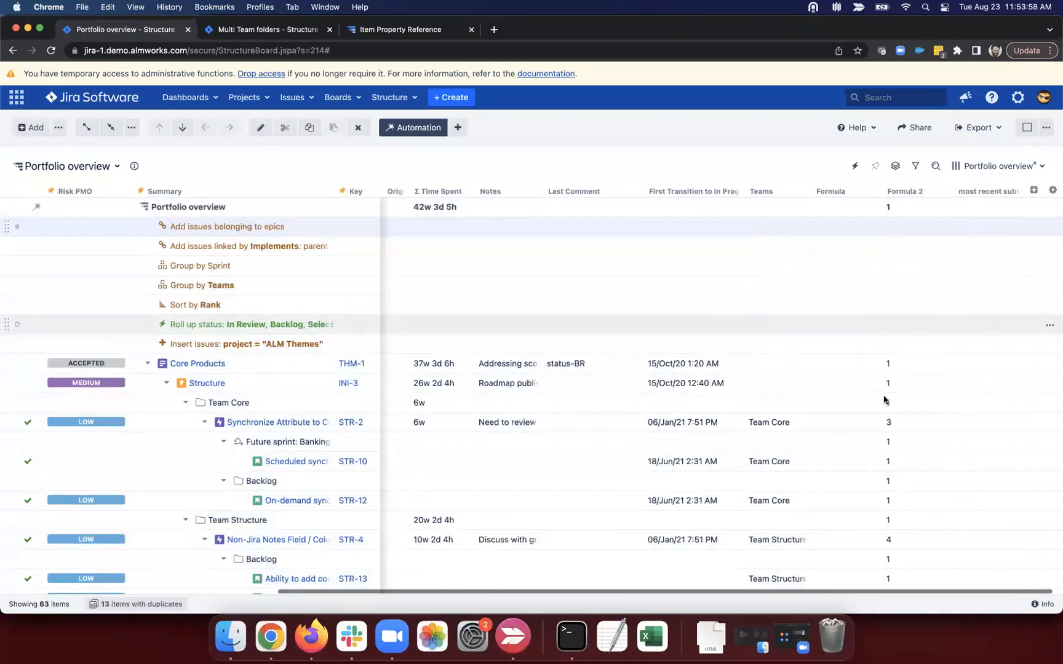
scroll(886, 399, "down", 3)
scroll(886, 400, "down", 7)
scroll(883, 400, "down", 4)
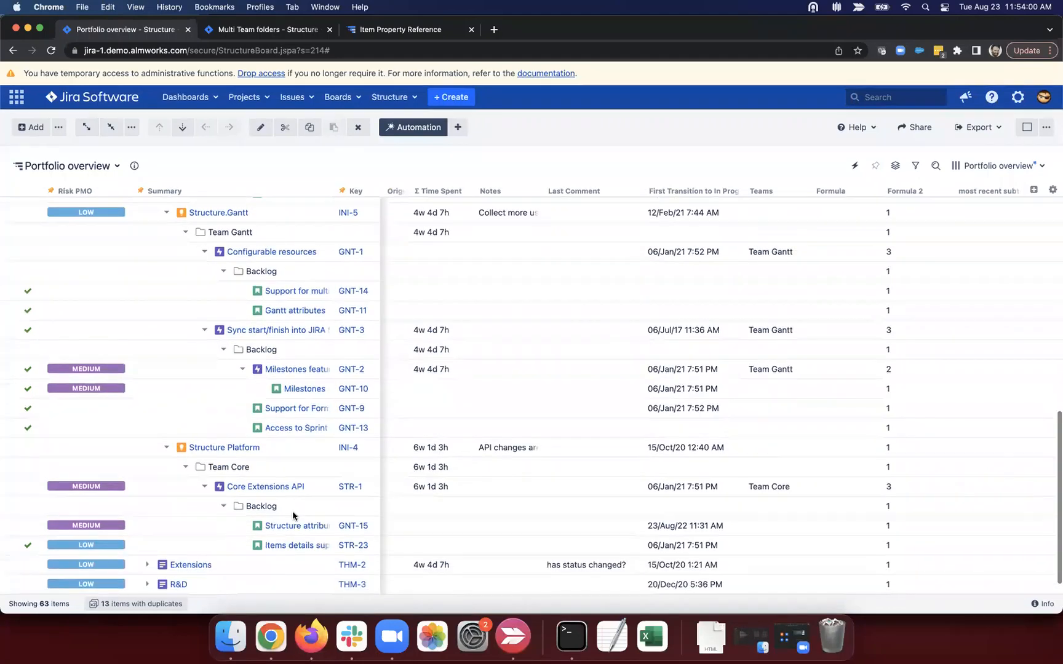
left_click(147, 582)
scroll(149, 555, "down", 4)
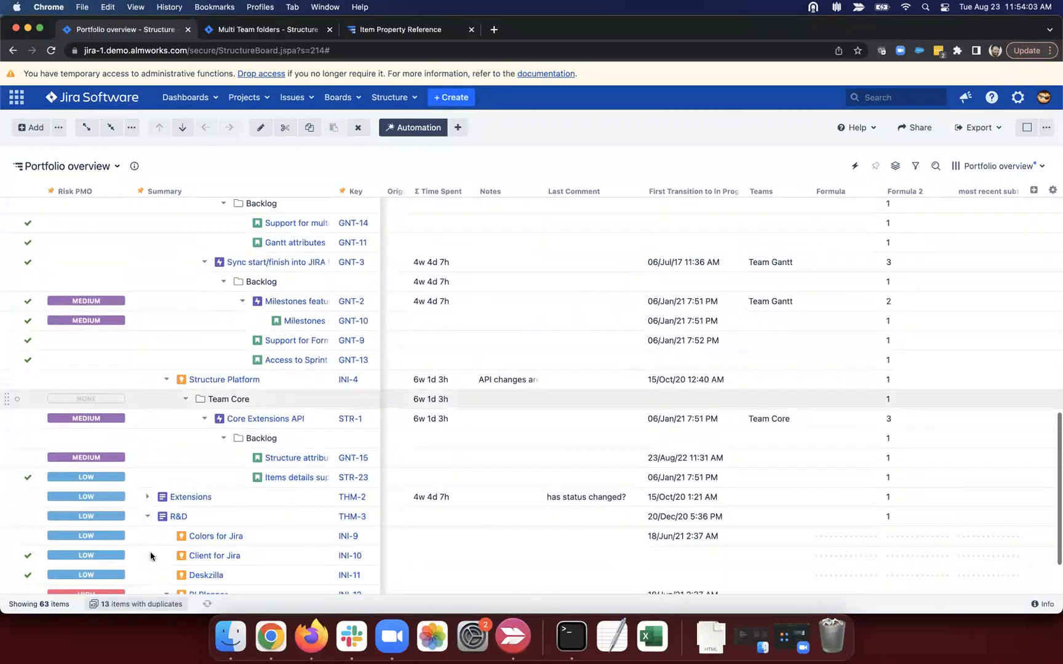
scroll(185, 369, "up", 12)
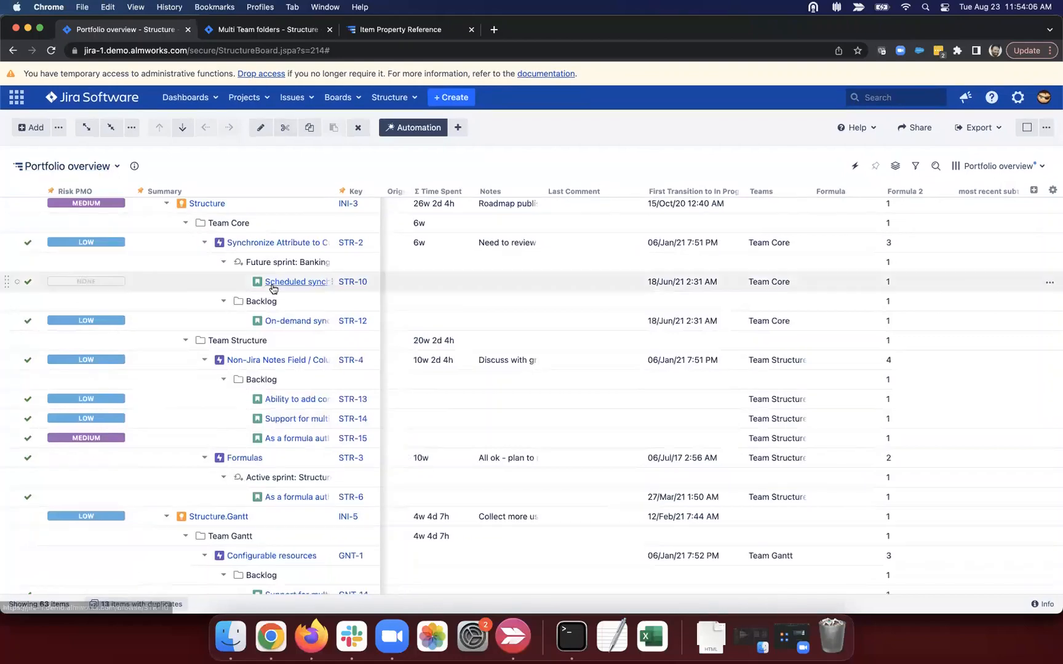
scroll(280, 282, "up", 5)
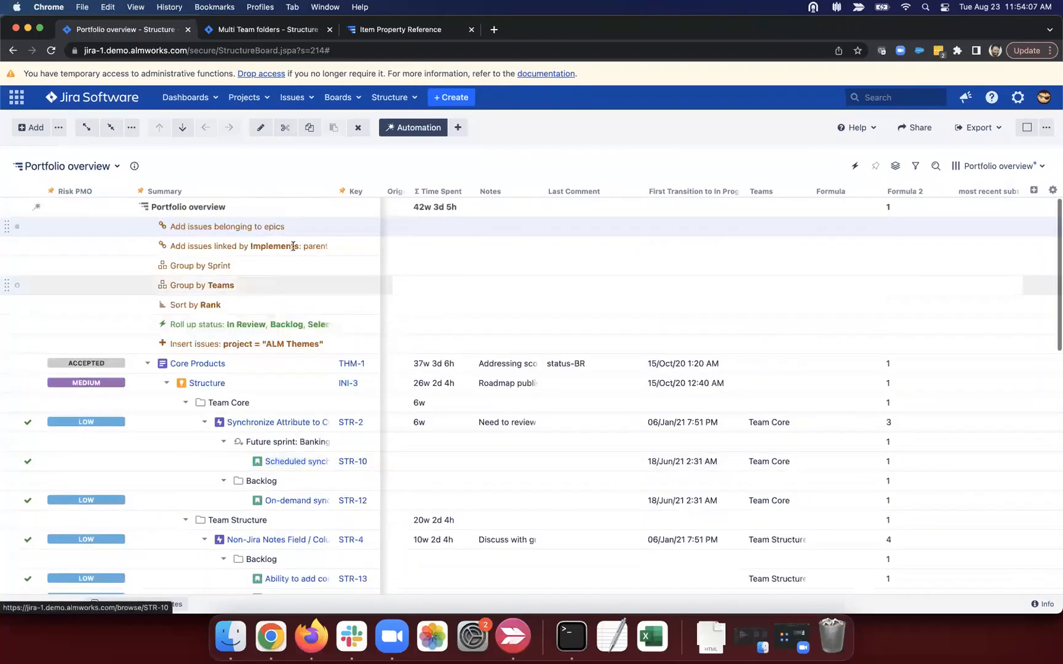
Step: Add an Extend > Sub-tasks extender to the structure, bringing it to 69 items
left_click(457, 128)
left_click(485, 225)
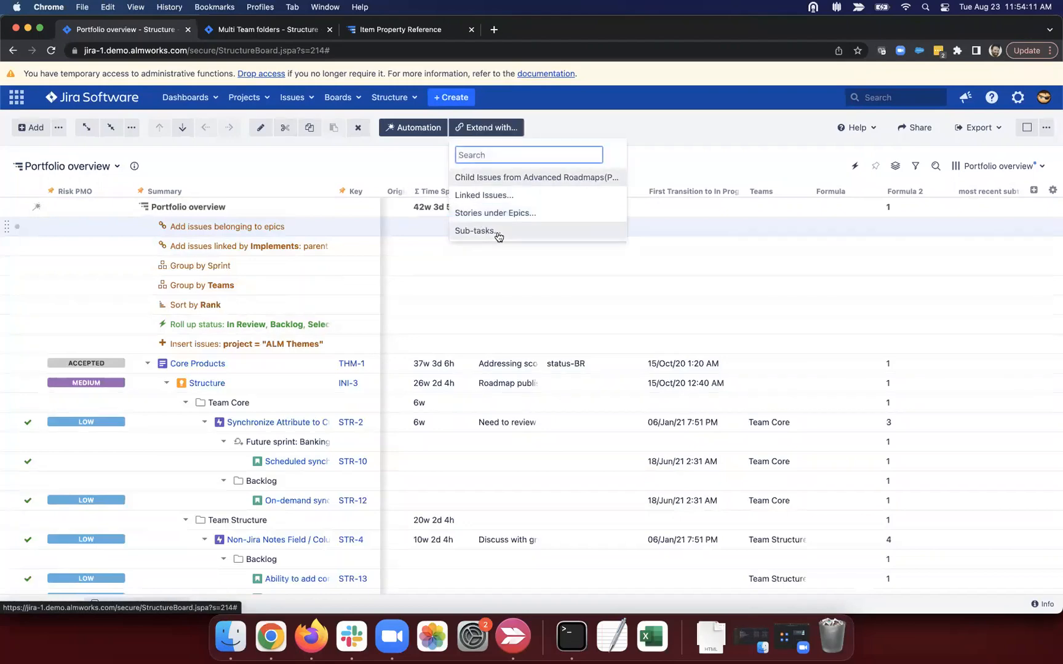
left_click(496, 232)
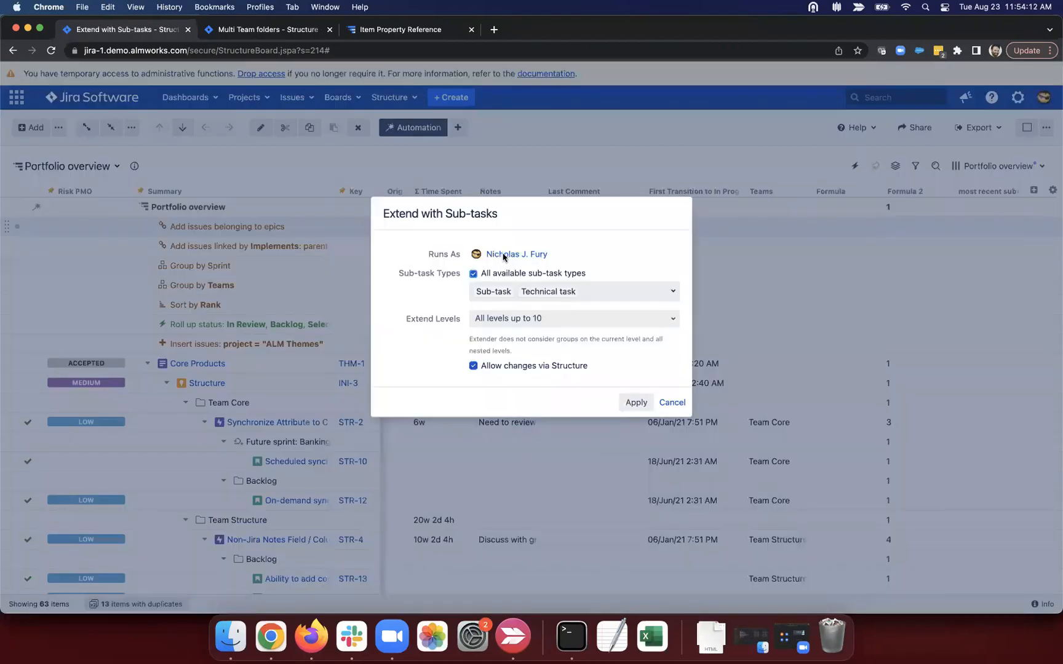
left_click(635, 402)
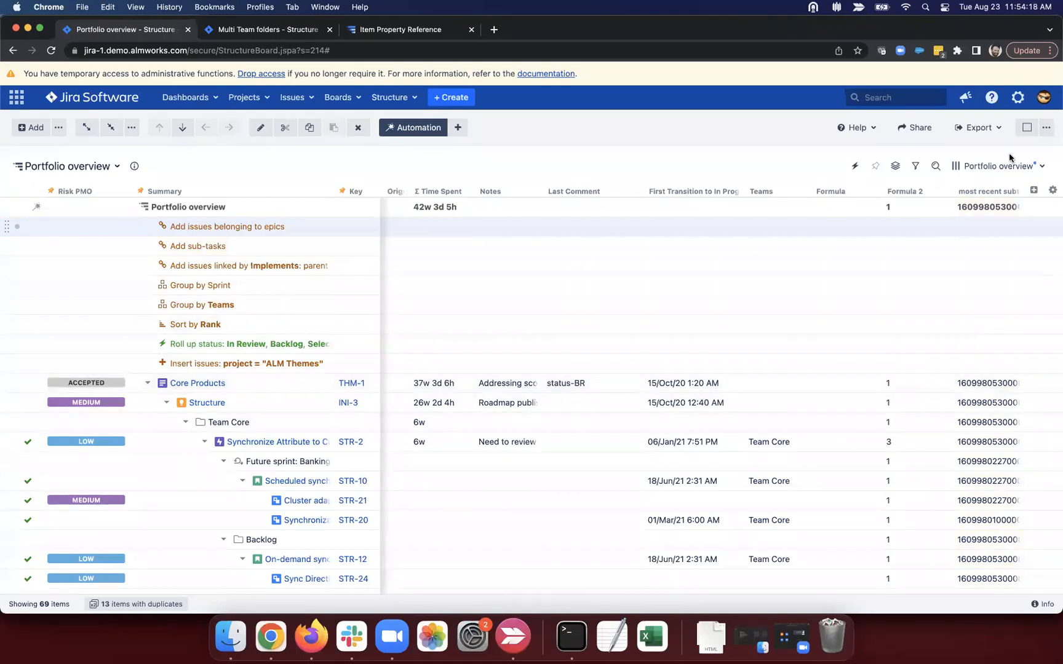
left_click(1011, 190)
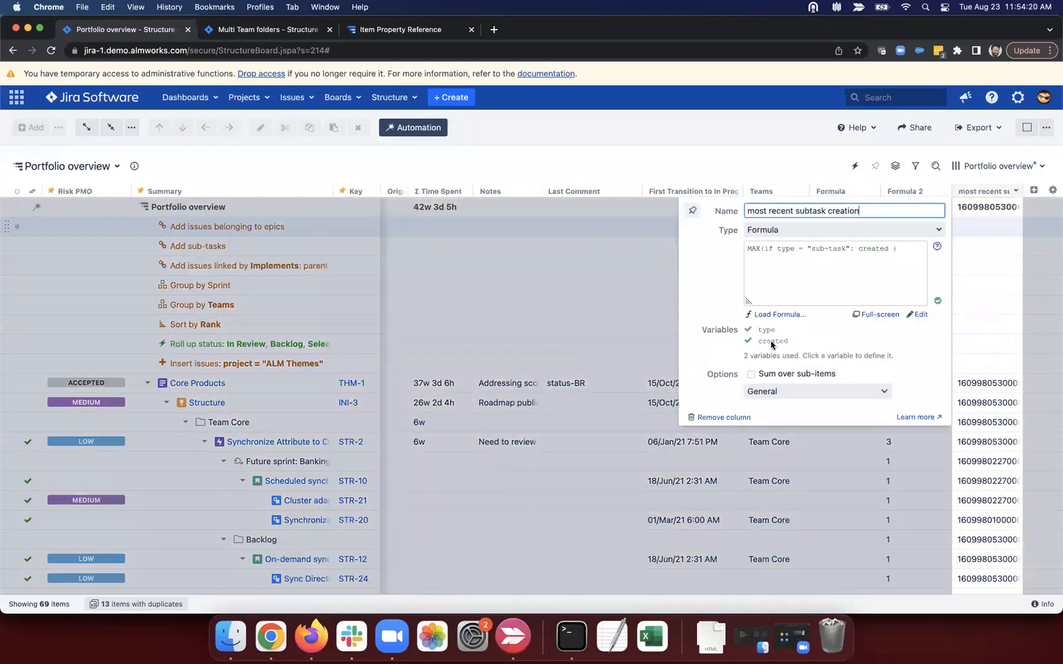
Step: Switch the most recent subtask creation column's value format to Date/Time
left_click(824, 390)
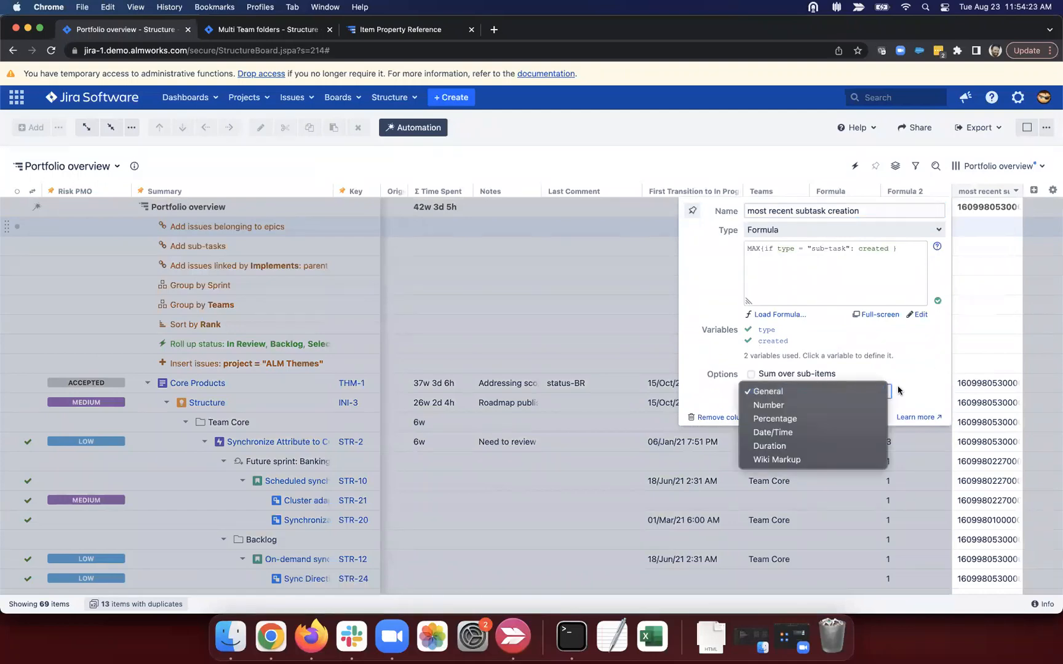
left_click(836, 433)
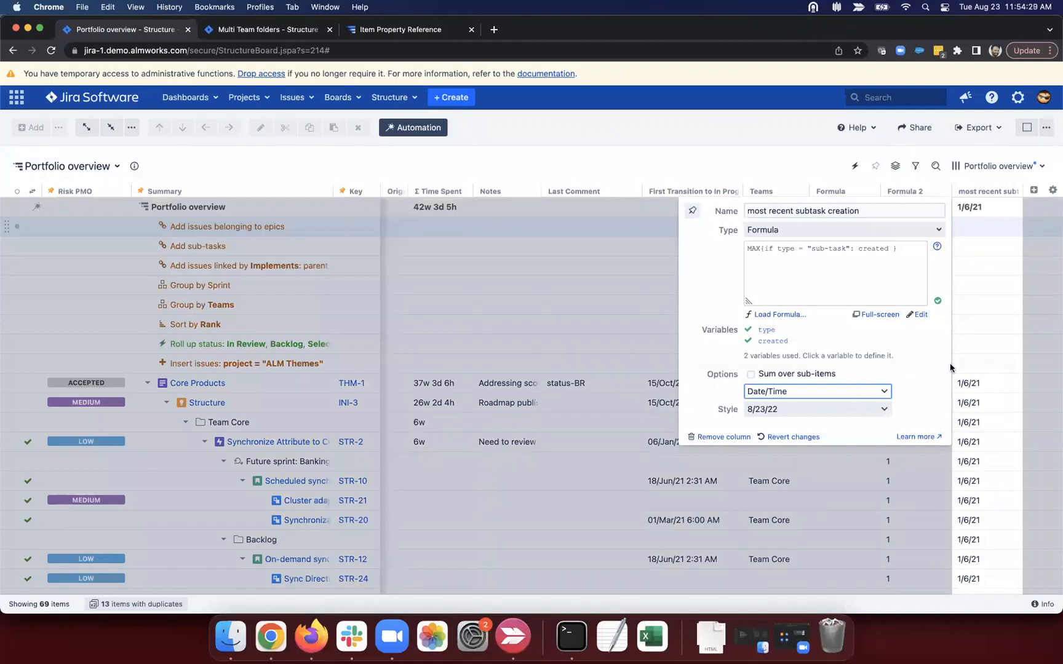
left_click(979, 349)
Step: Check the resulting dates, like 7/6/17 on Team Structure and STR-4, and STR-16's date
scroll(977, 344, "down", 5)
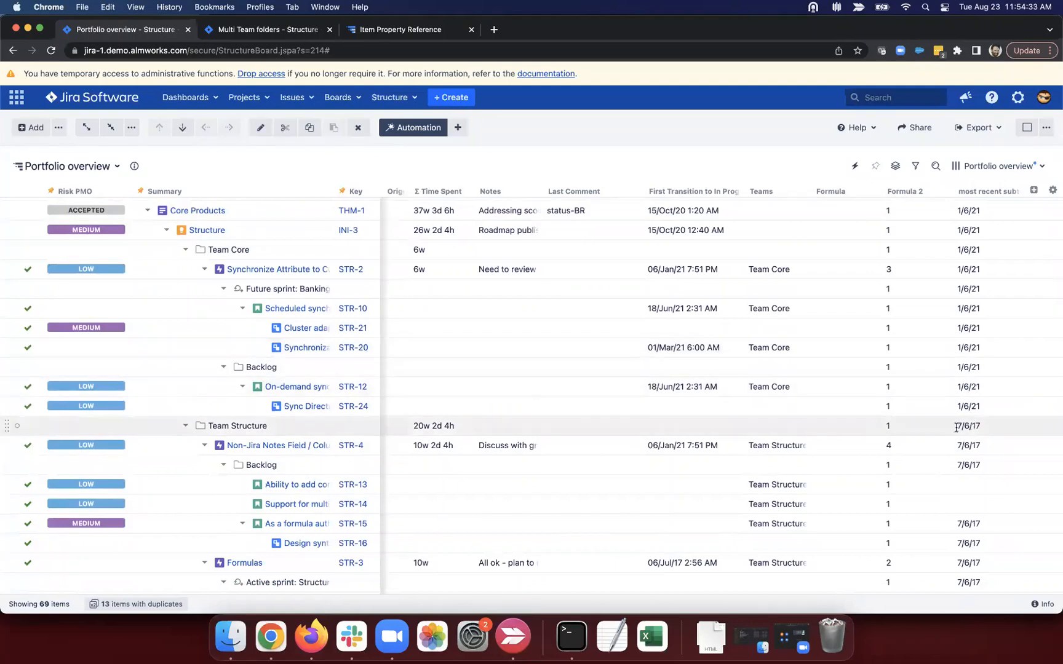
left_click_drag(957, 425, 987, 431)
scroll(974, 427, "down", 1)
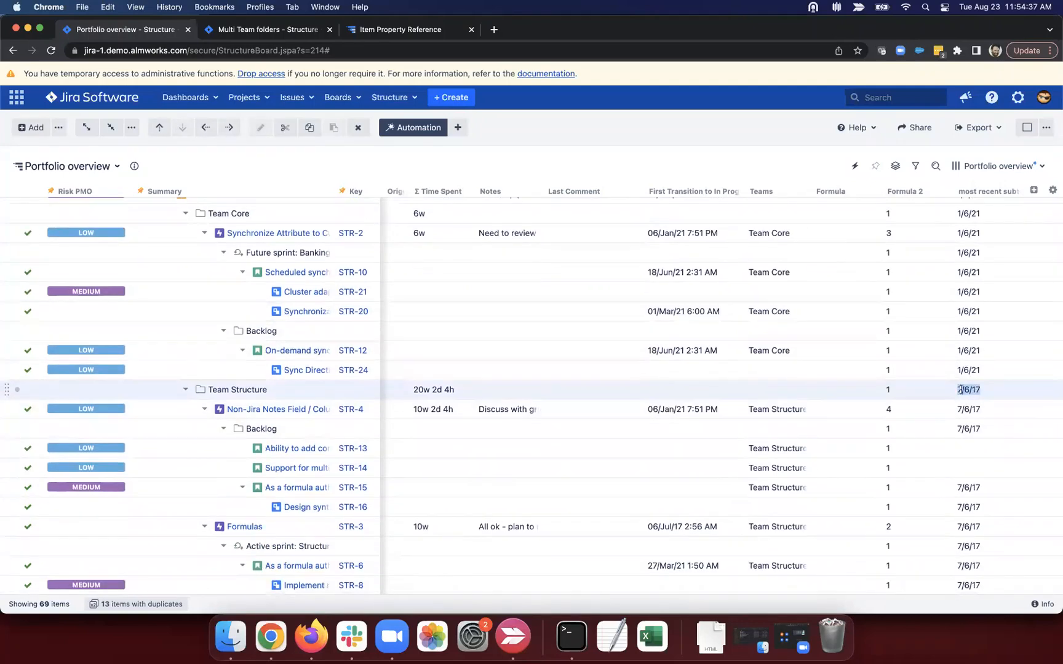
left_click_drag(957, 408, 983, 409)
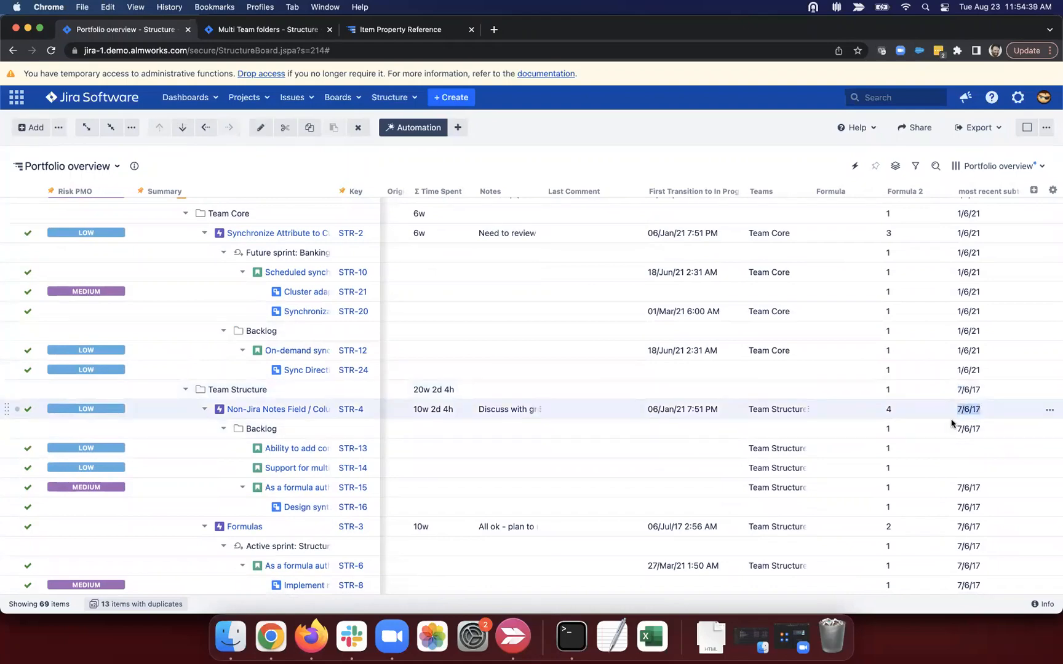
left_click(955, 508)
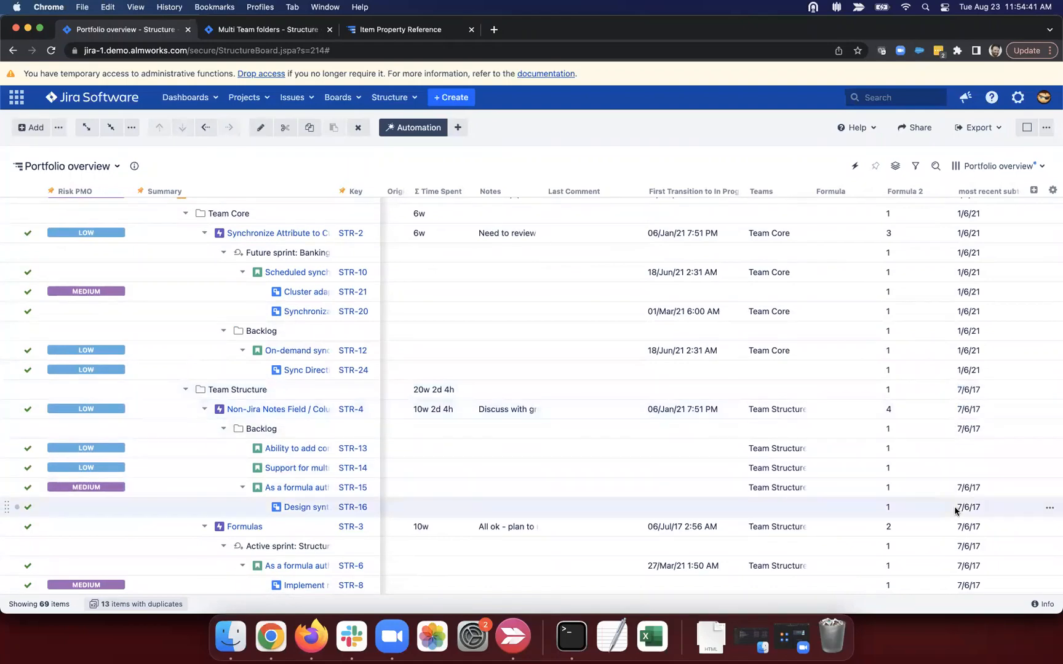
left_click_drag(956, 508, 985, 508)
scroll(970, 497, "down", 3)
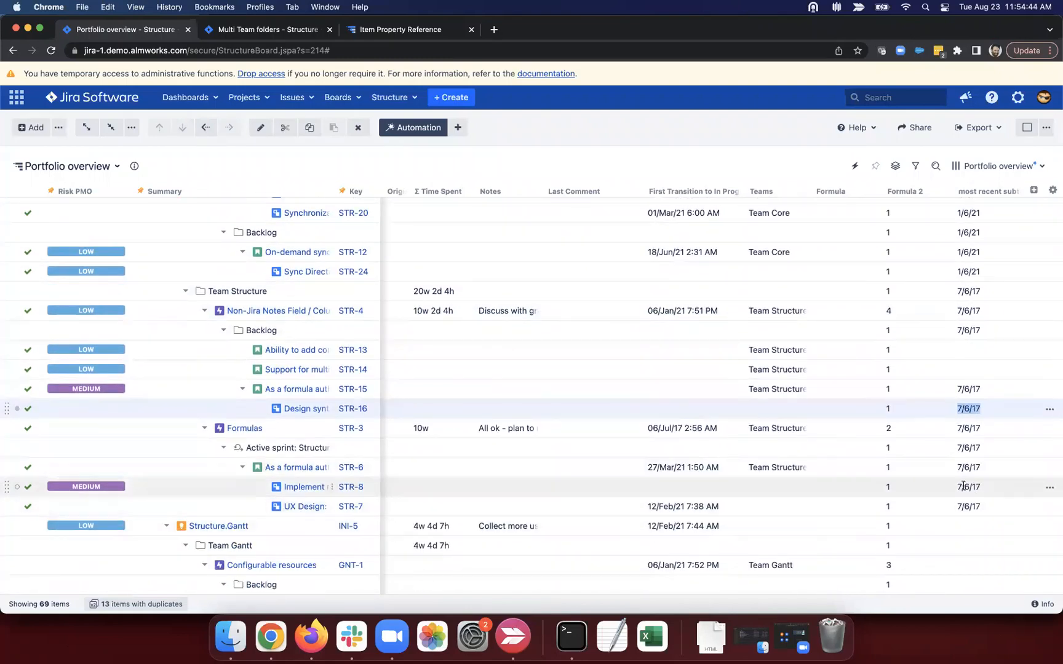
scroll(963, 486, "down", 13)
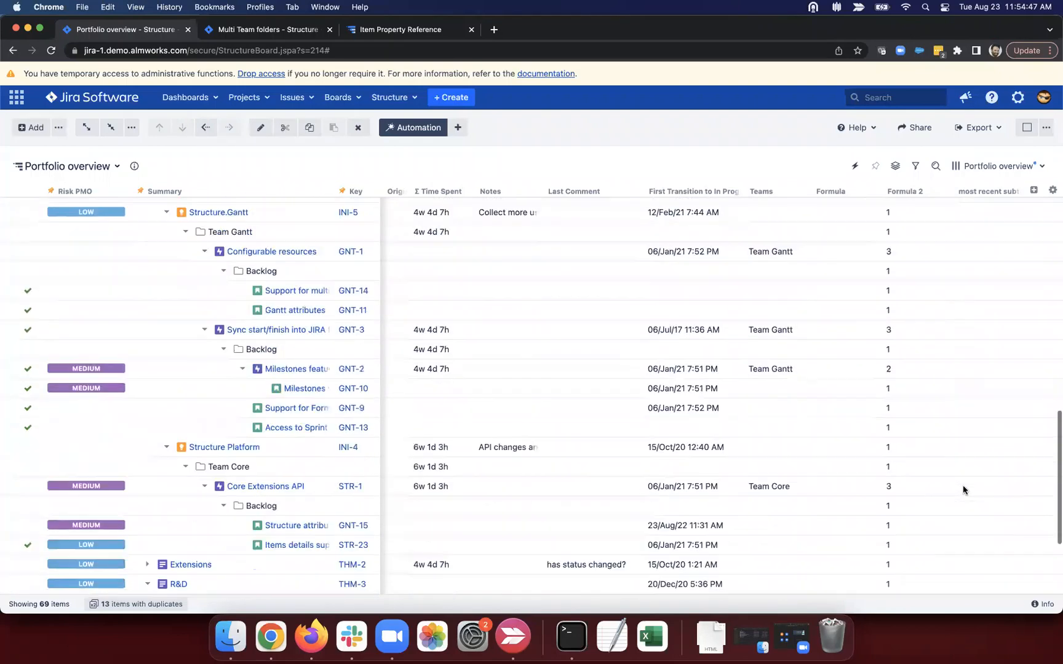
scroll(593, 434, "up", 15)
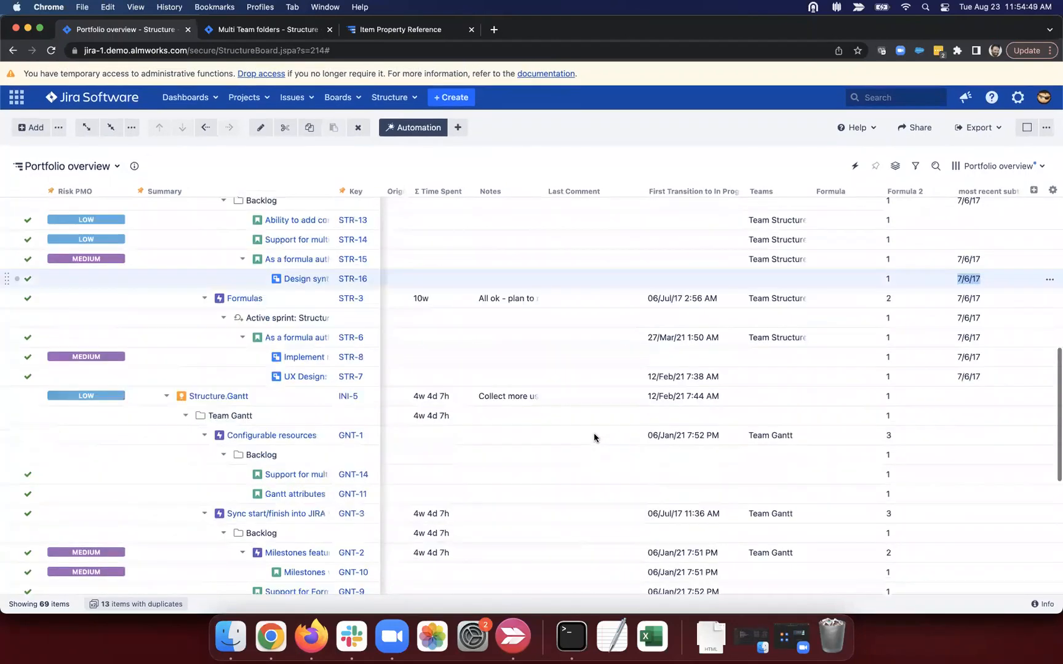
left_click(1014, 190)
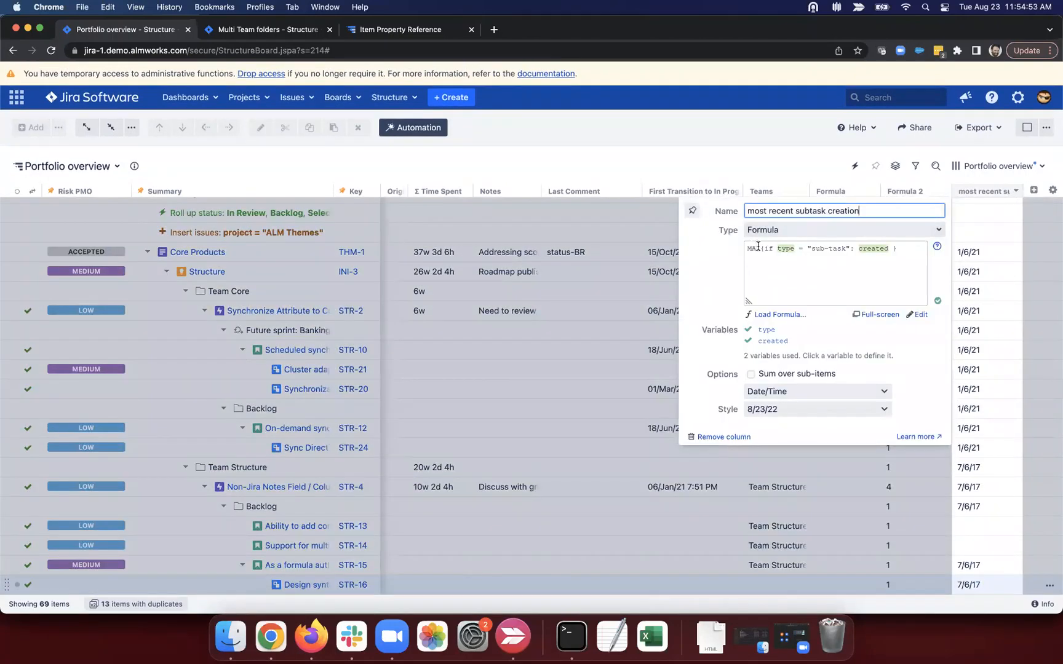
Step: Split the formula onto a new line after MAX( and highlight its MAX and created parts
left_click(763, 246)
key("Return")
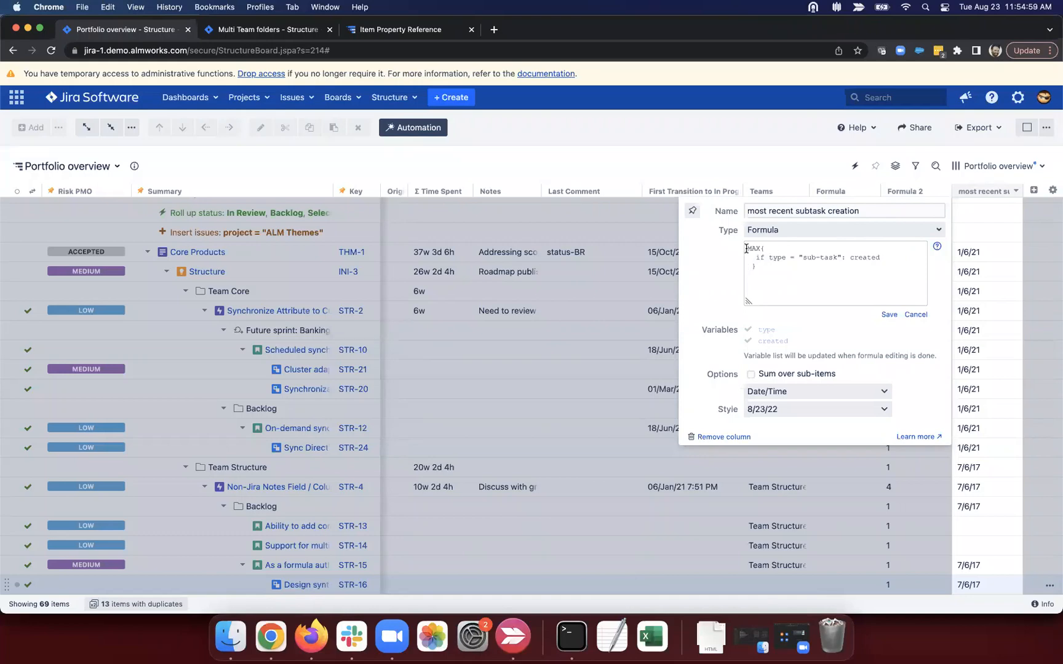
left_click_drag(746, 249, 773, 250)
left_click(774, 249)
left_click_drag(881, 258, 846, 257)
Step: Add another Formula column from the add-column list
left_click(867, 268)
left_click(1033, 190)
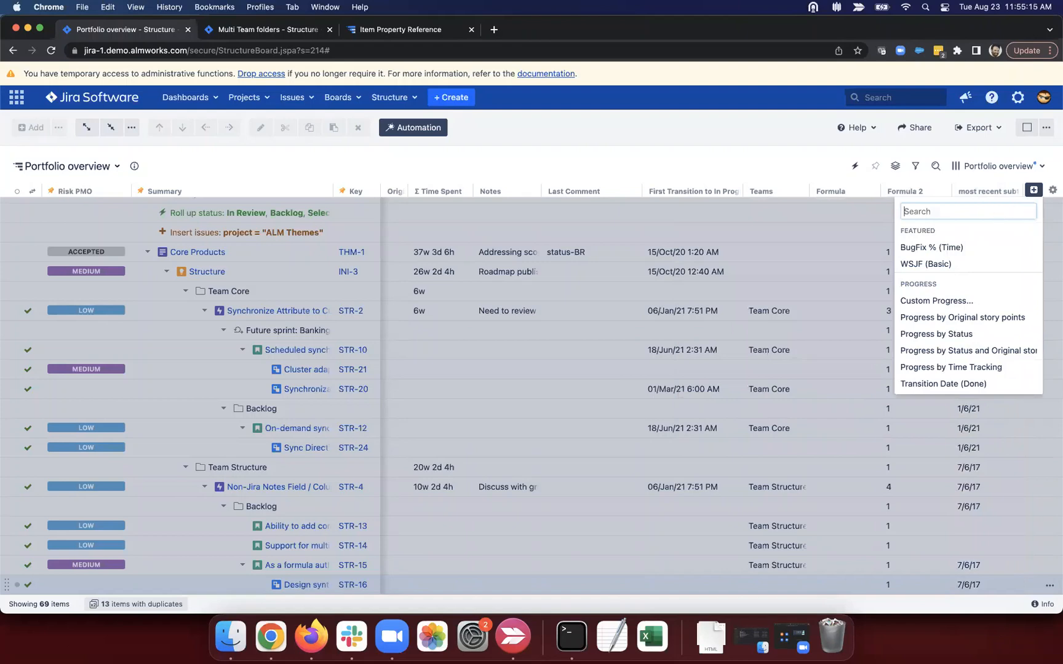
type("form")
left_click(926, 234)
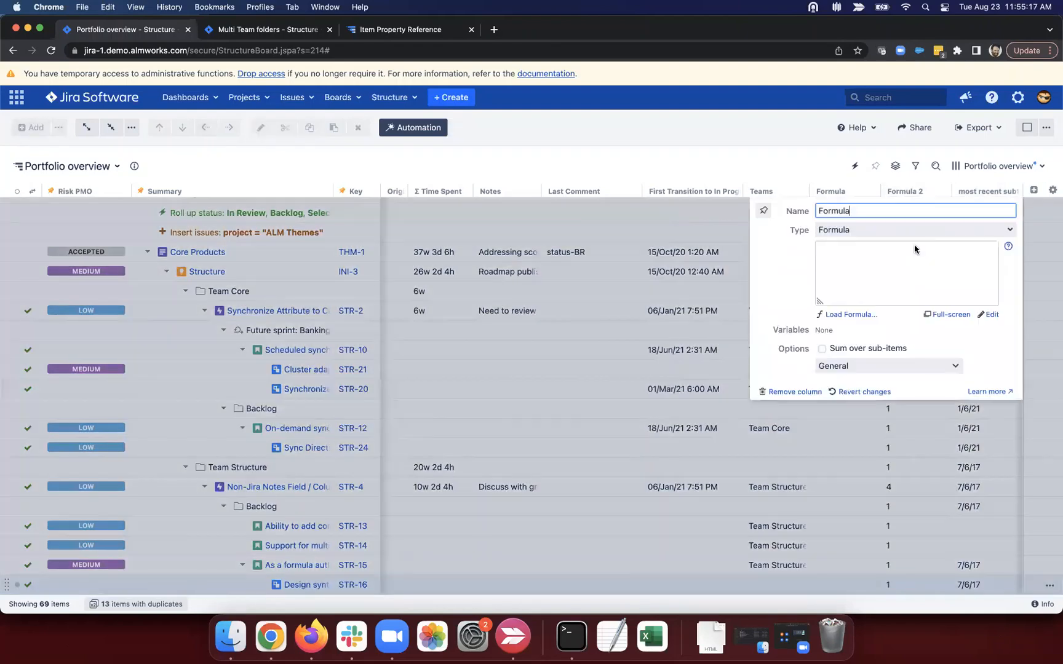
Step: Give it the formula issueLinks.FILTER($.type = "implements").source and save it
left_click(875, 255)
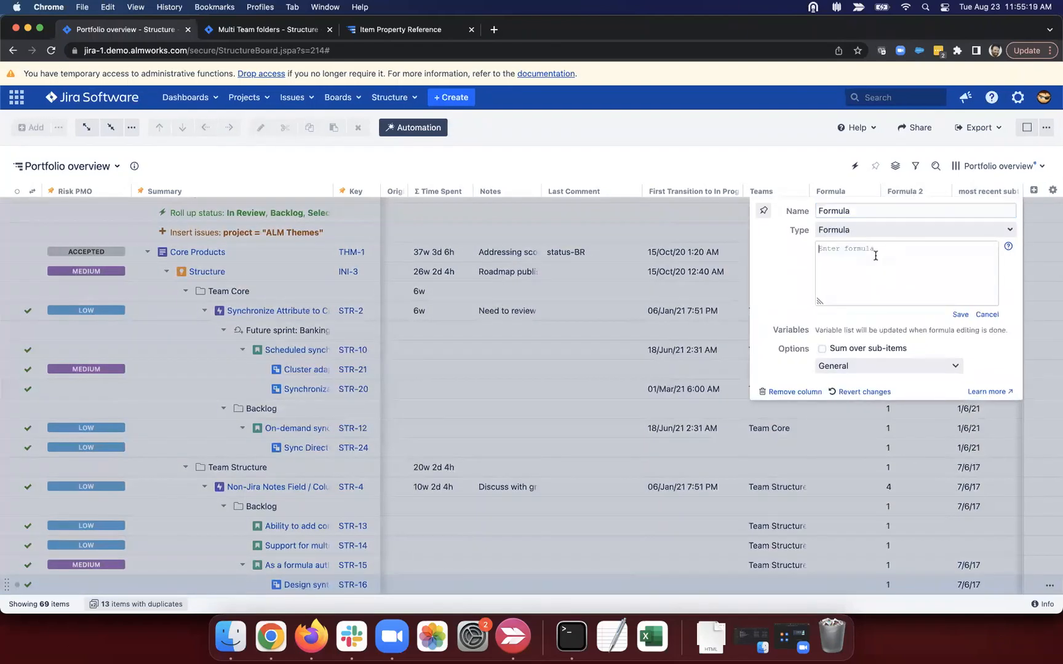
type("issueLinks")
key("BackSpace")
type("ins")
type("ks")
type(".FITLRE")
type("LE")
type("TER")
type("($.")
type("type")
type(" = \"implements")
type("\").source")
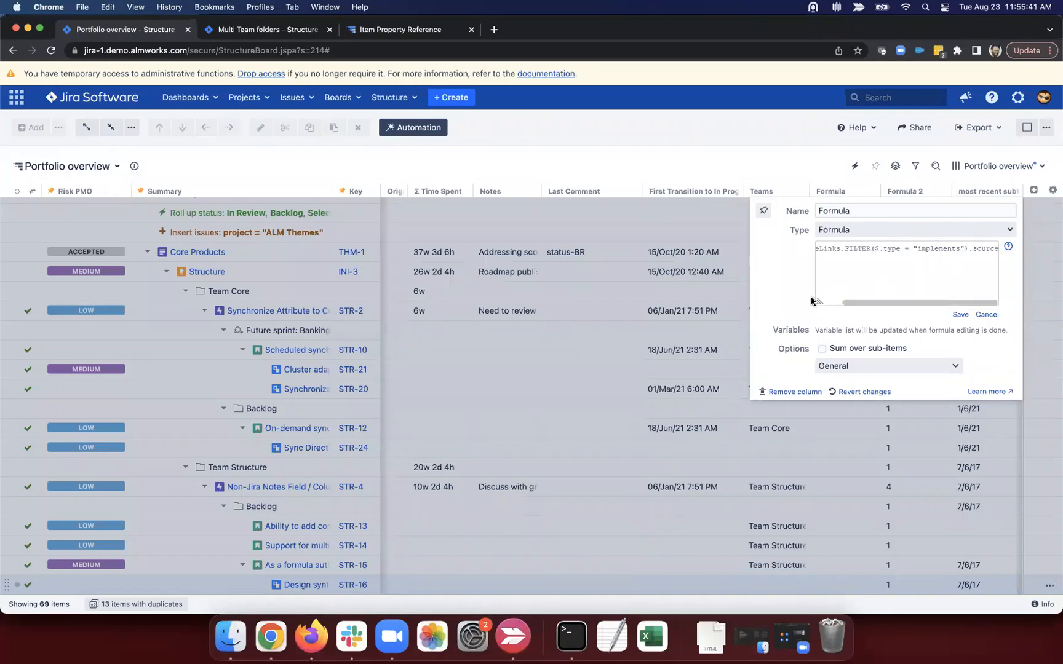
left_click_drag(816, 302, 598, 379)
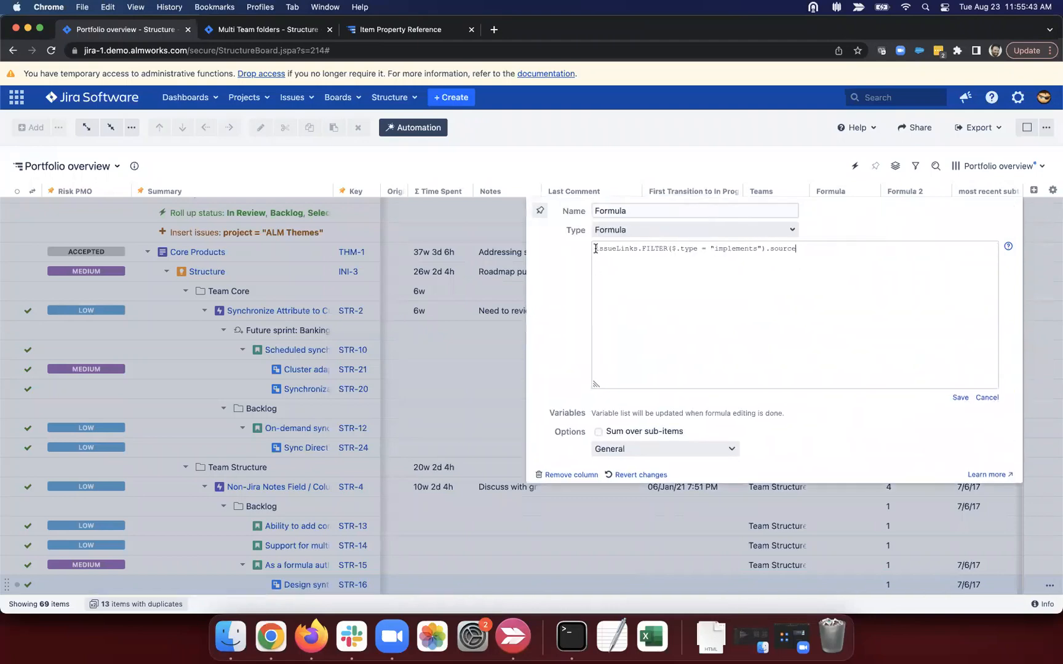
left_click_drag(594, 248, 764, 250)
left_click(780, 249)
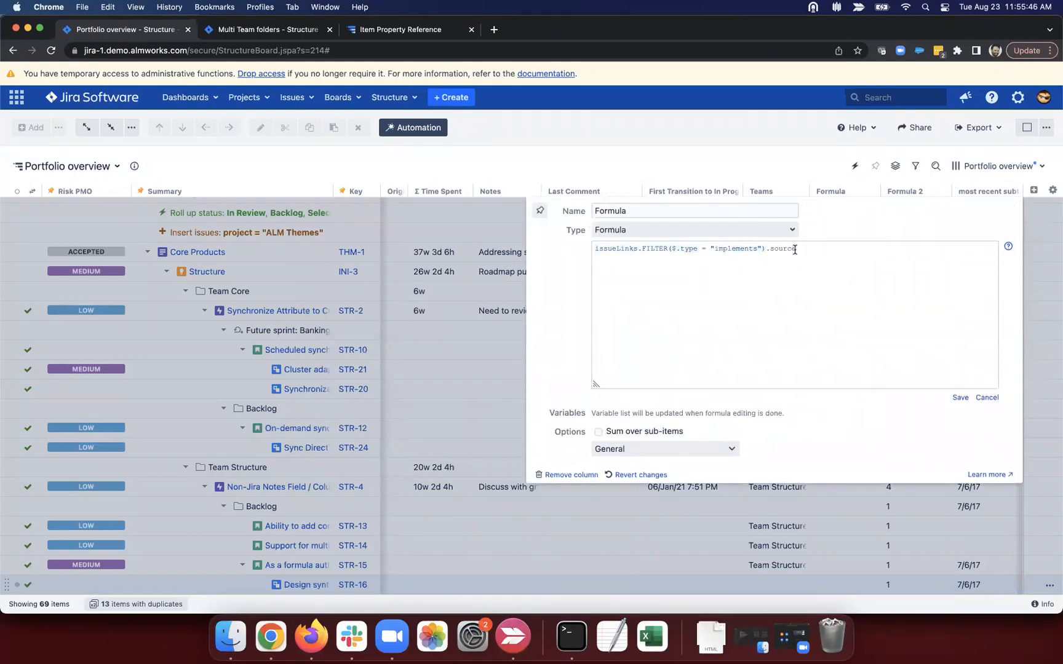
left_click(960, 397)
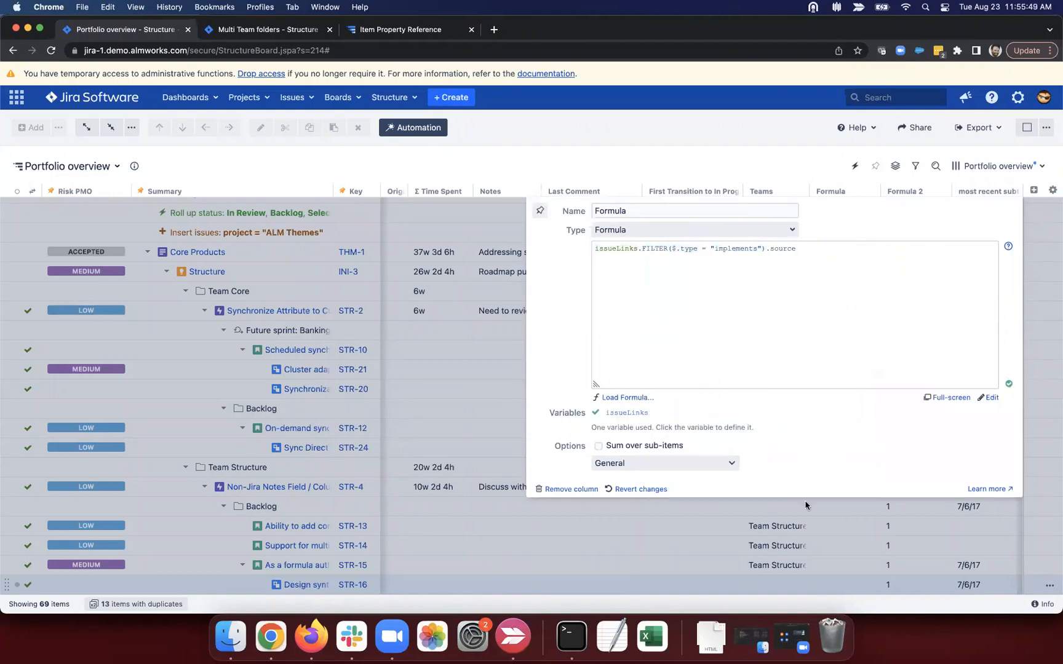
left_click(512, 287)
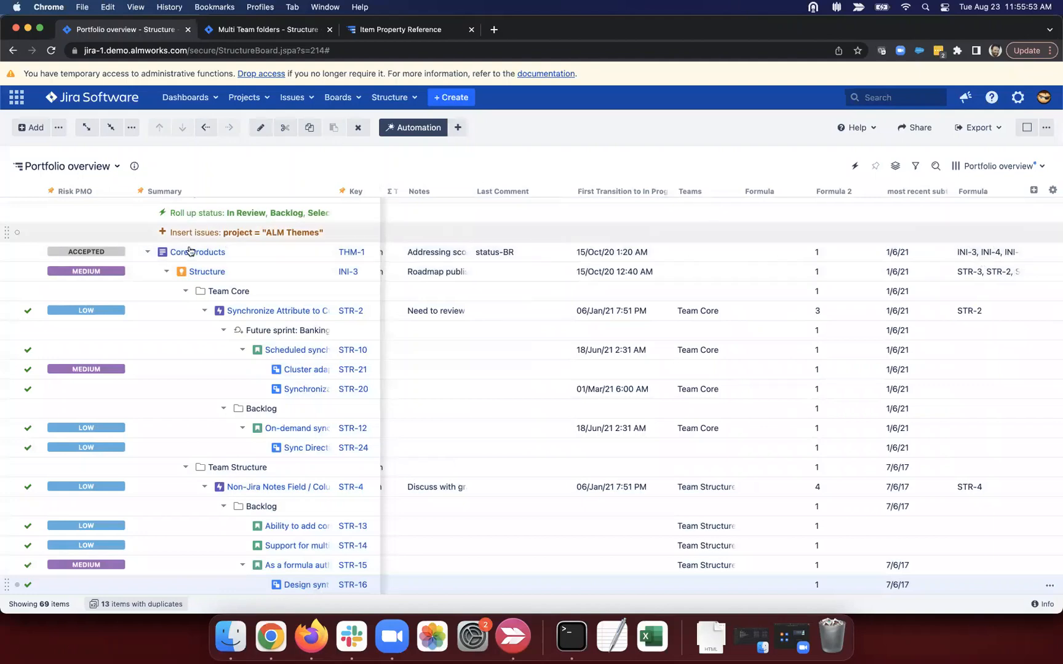
Step: Collapse the Structure and Structure.Gantt initiatives and move the new Formula column ahead of Formula 2
left_click(167, 272)
left_click(166, 291)
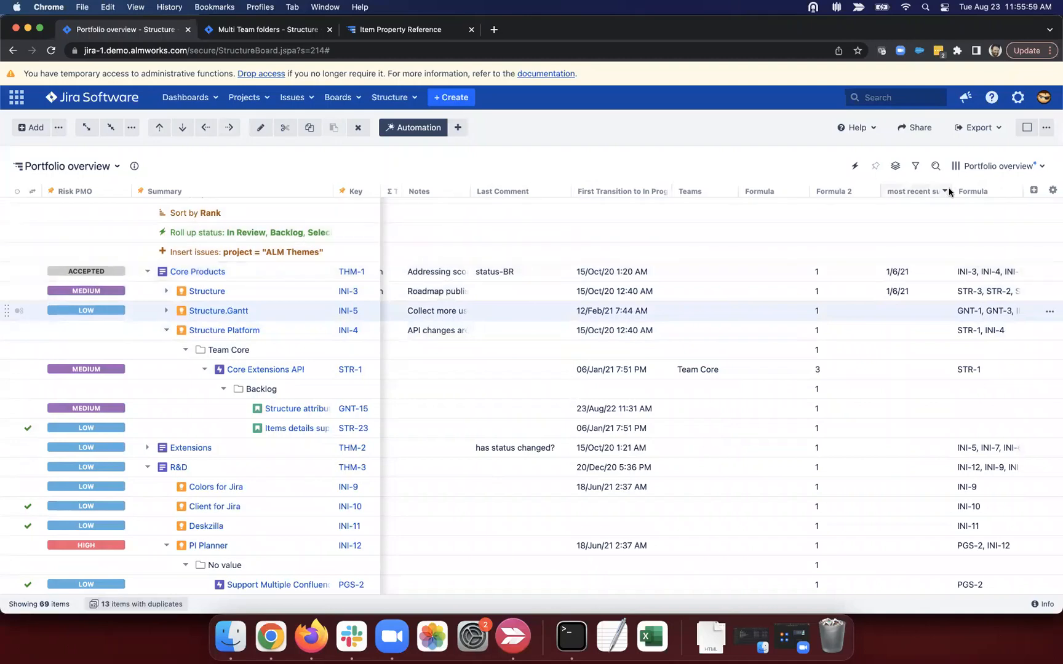
left_click_drag(952, 189, 854, 193)
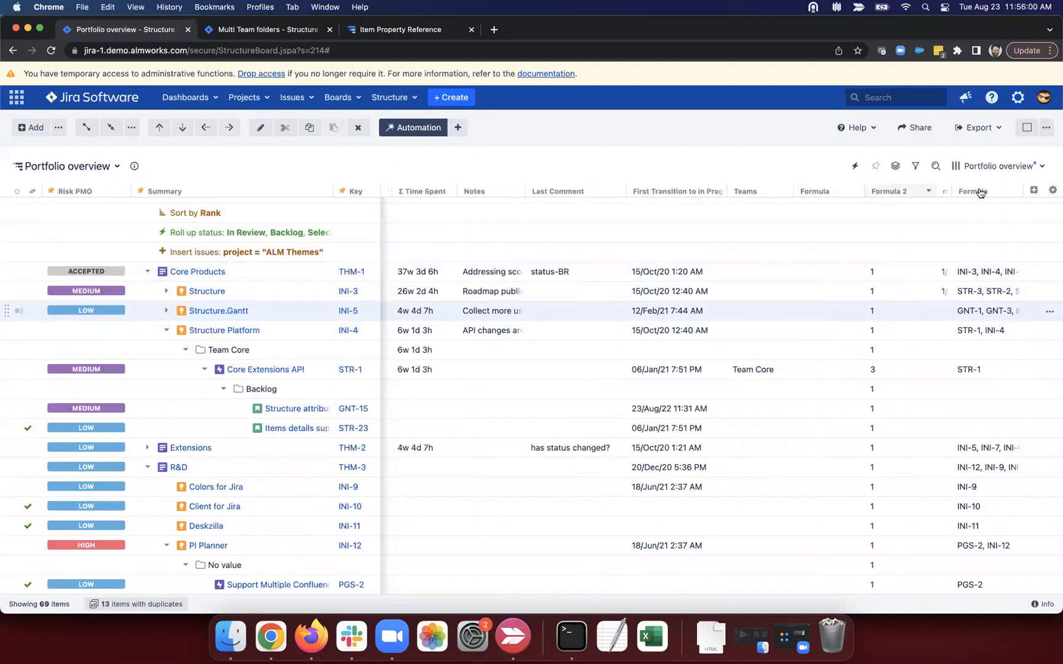
left_click_drag(965, 189, 926, 190)
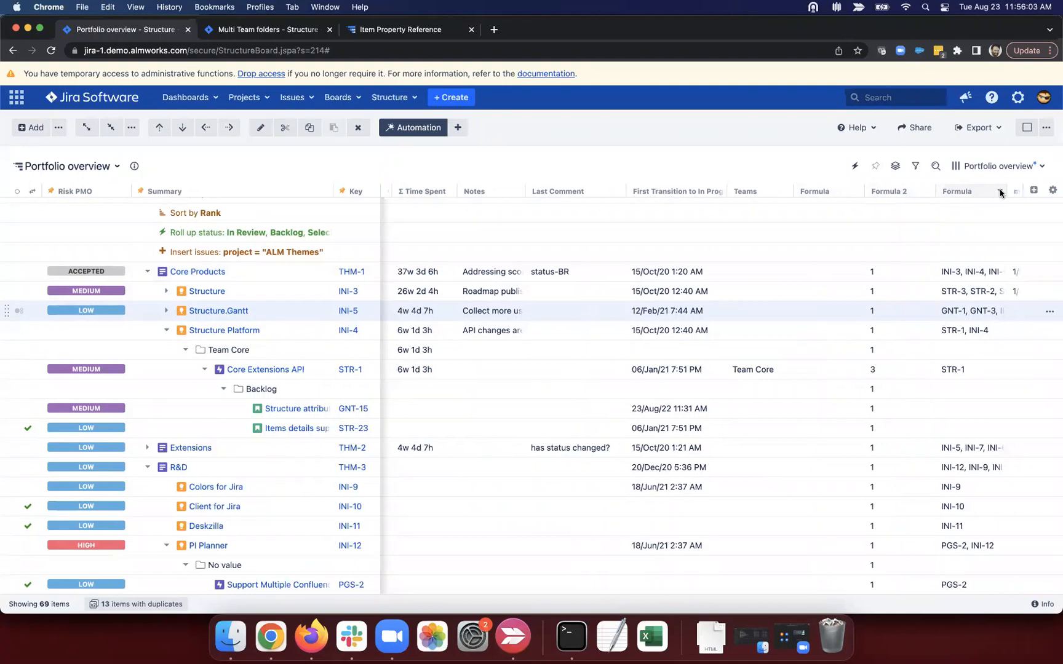
mouse_move(998, 194)
left_mouse_down()
mouse_move(885, 192)
mouse_move(1013, 192)
left_mouse_up()
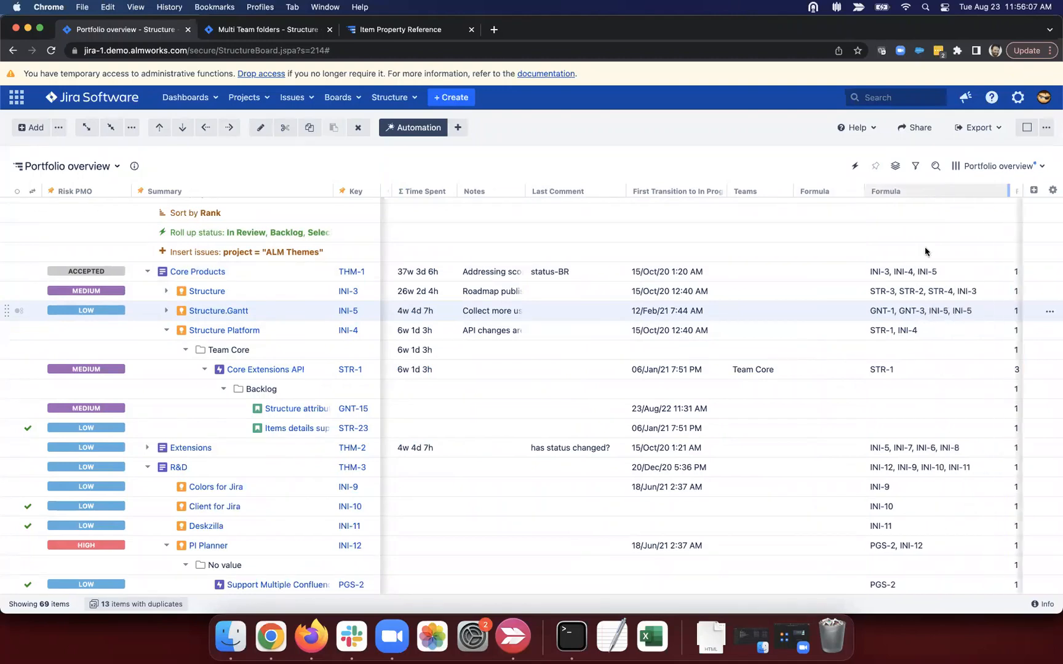
Step: Collapse the Structure Platform and PI Planner initiatives and review Core Products' and R&D's linked issues
left_click_drag(869, 271, 937, 273)
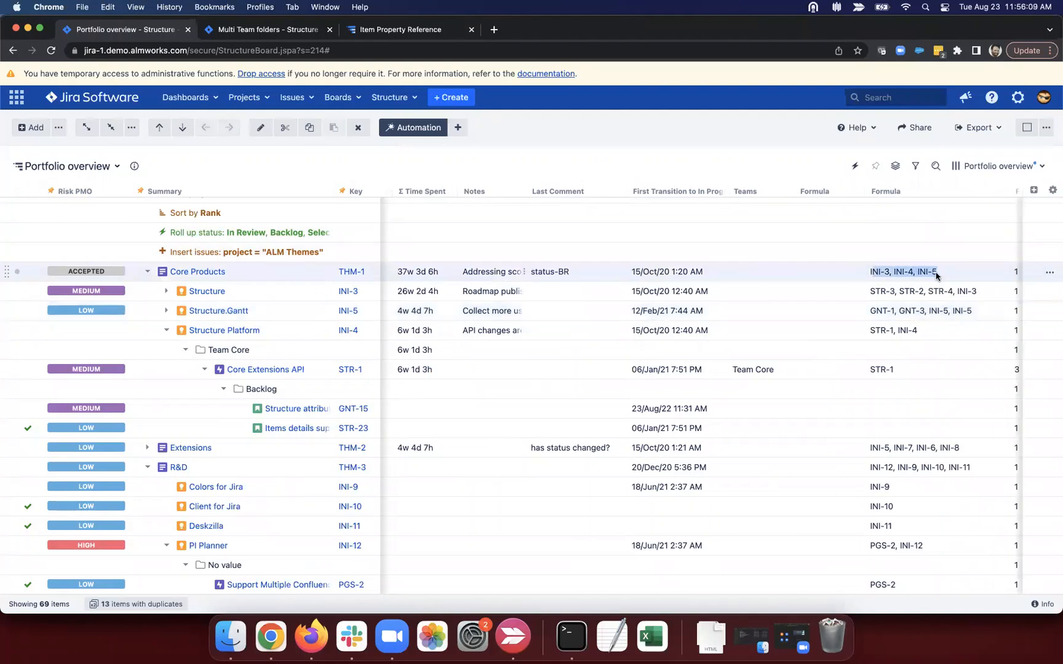
left_click(166, 330)
left_click(270, 252)
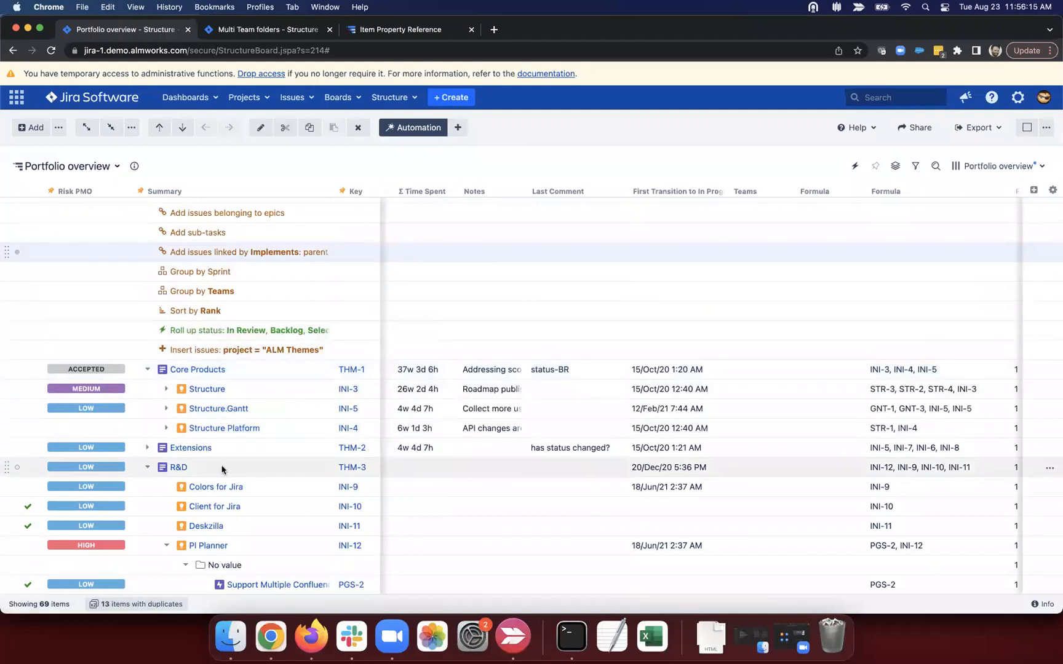
left_click(166, 545)
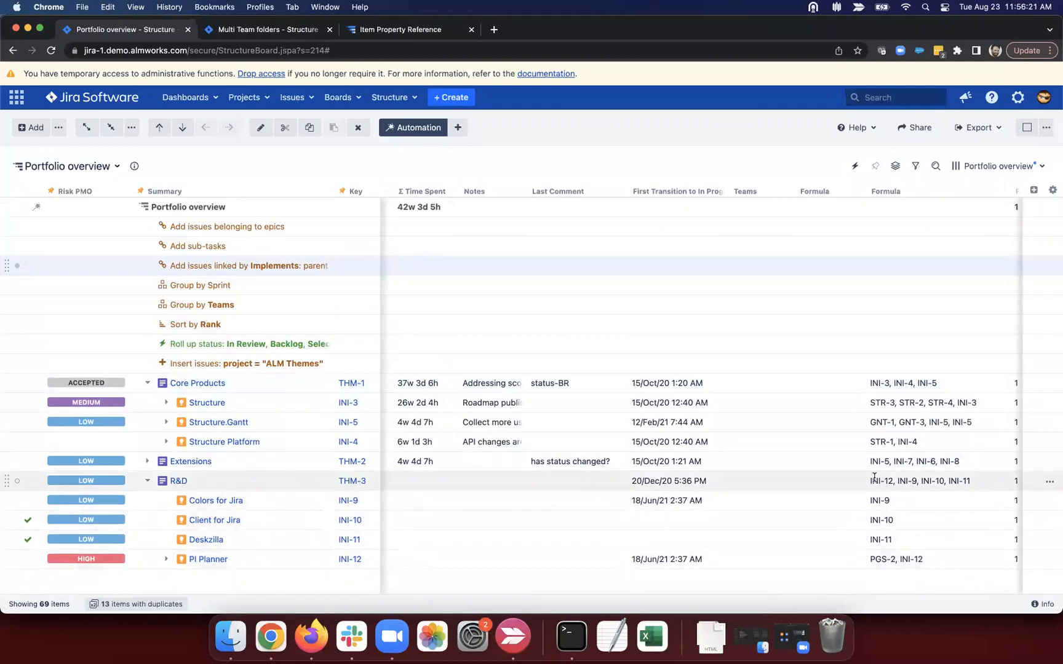
triple_click(968, 480)
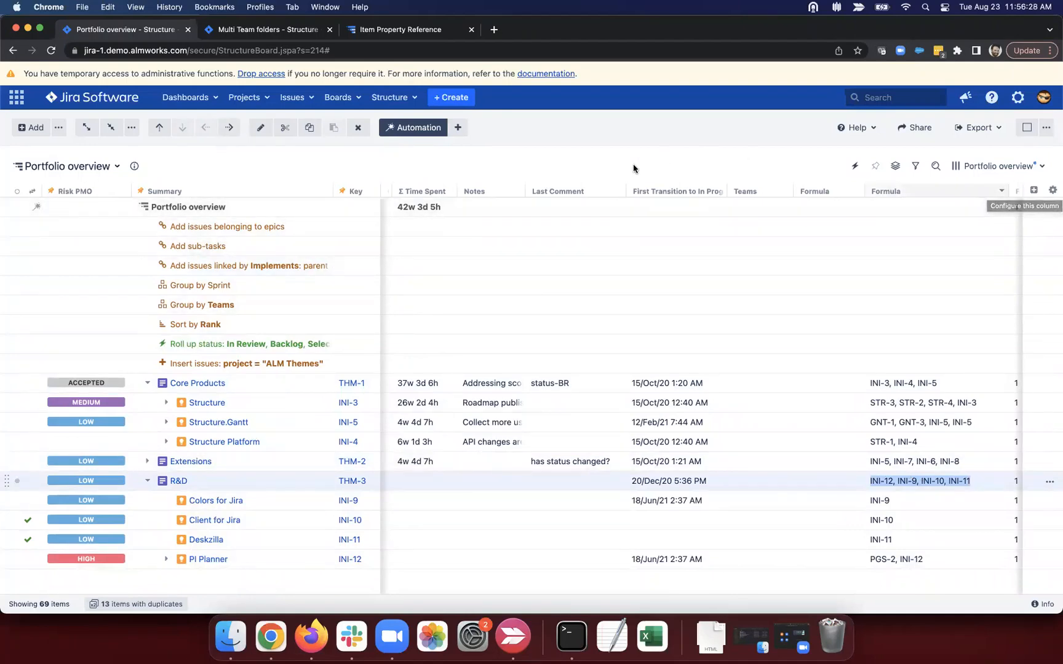
left_click(999, 193)
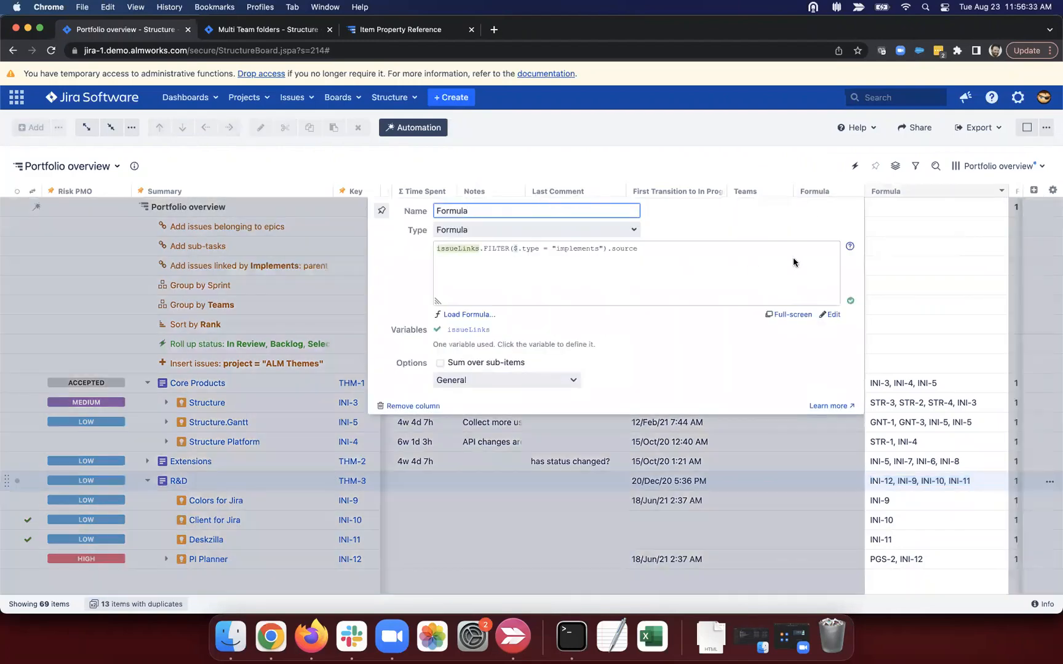
left_click(850, 248)
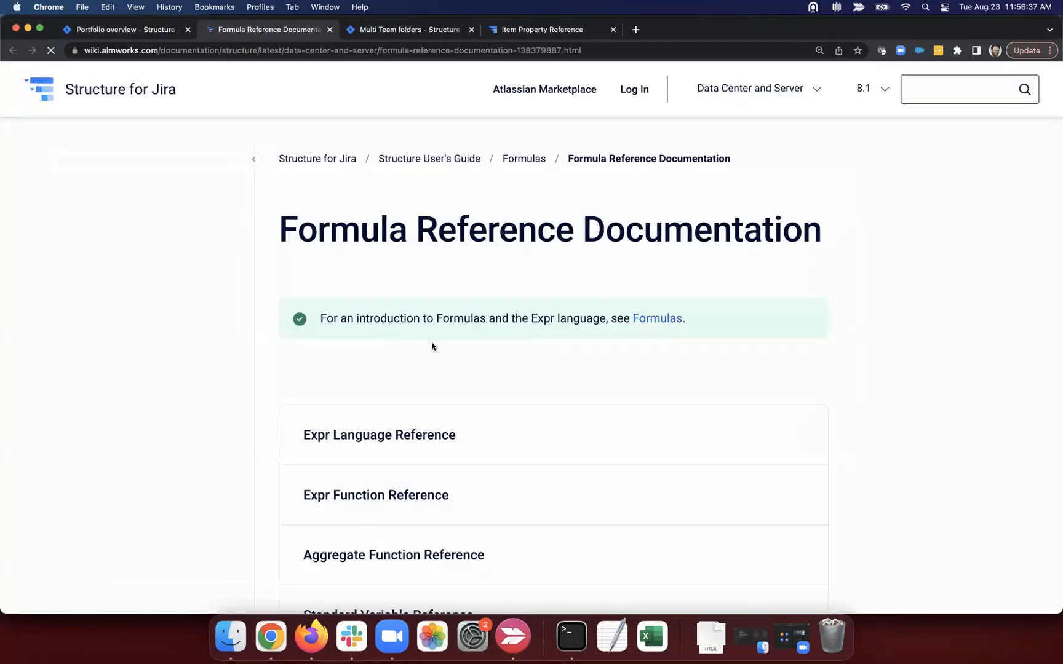
scroll(431, 369, "down", 3)
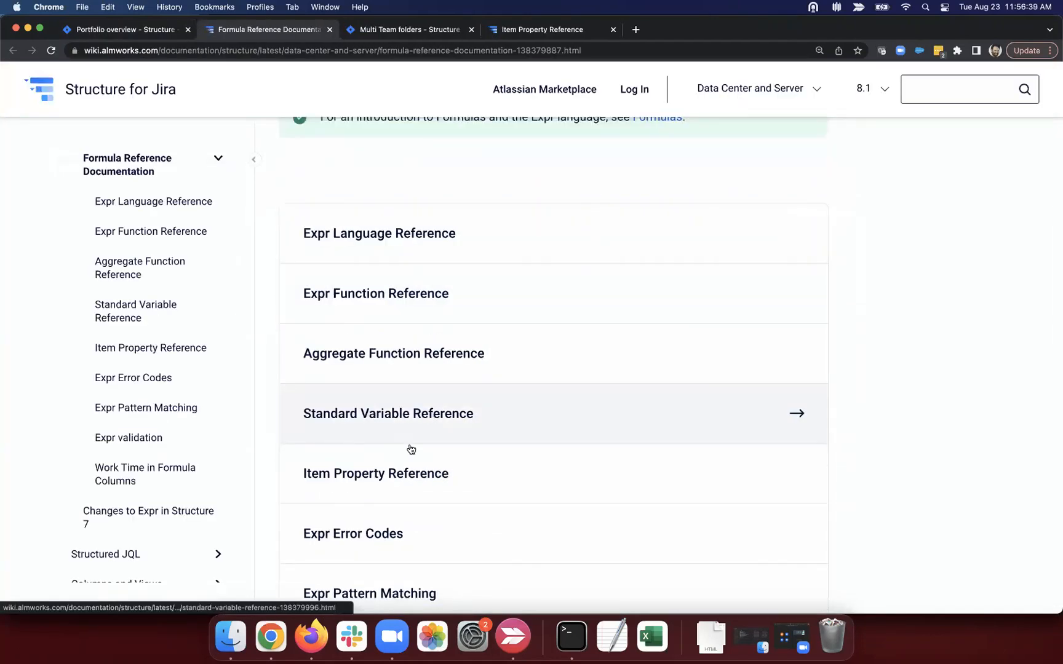
left_click(411, 475)
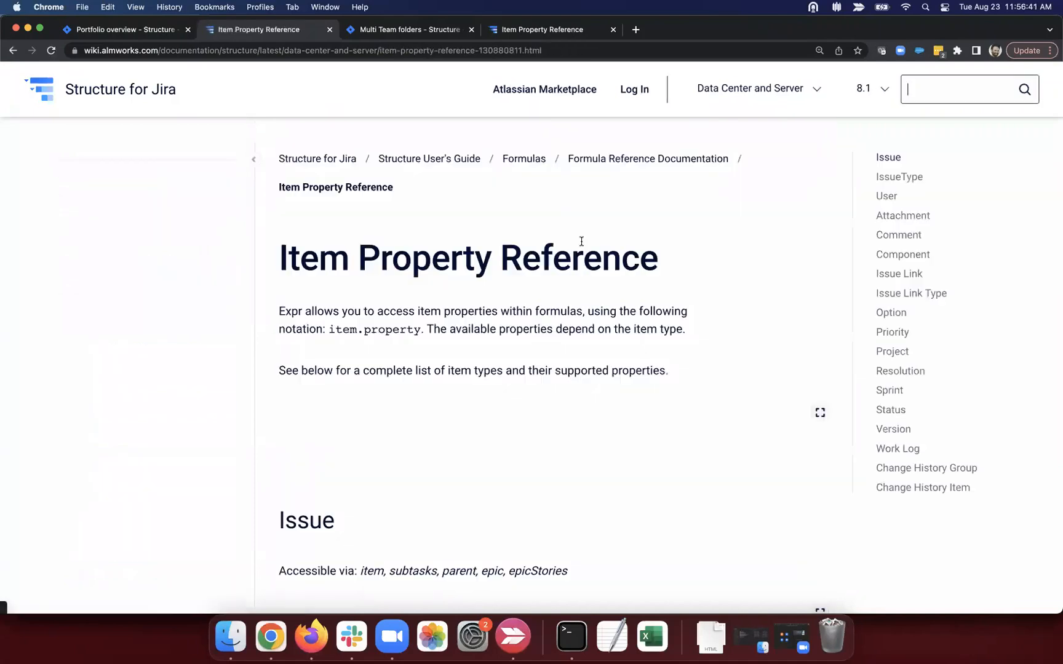
left_click(895, 274)
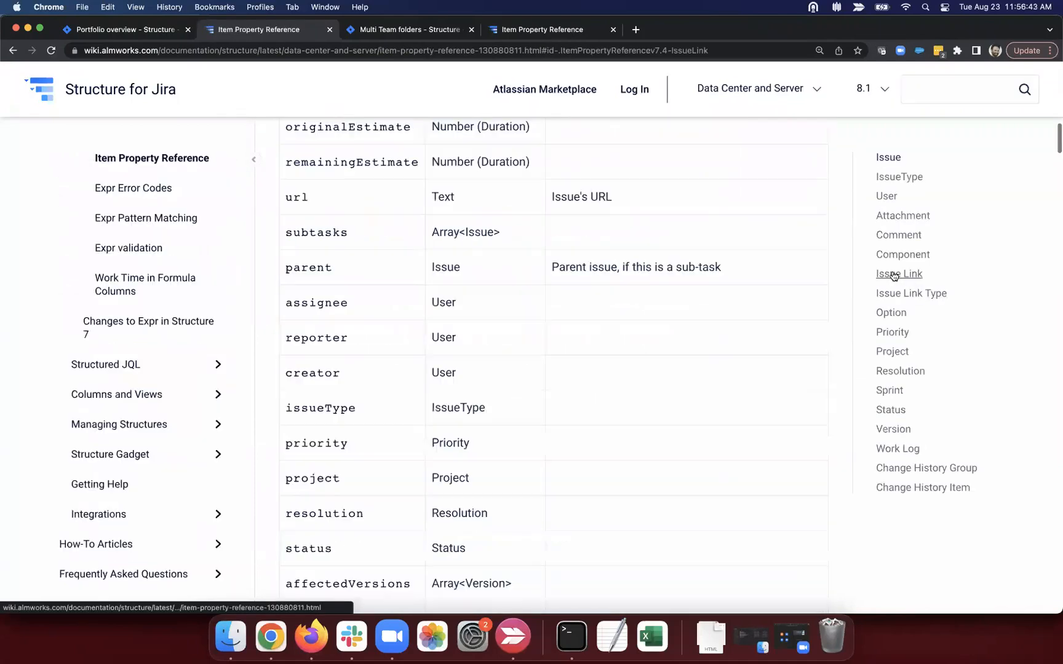
left_click_drag(284, 313, 403, 322)
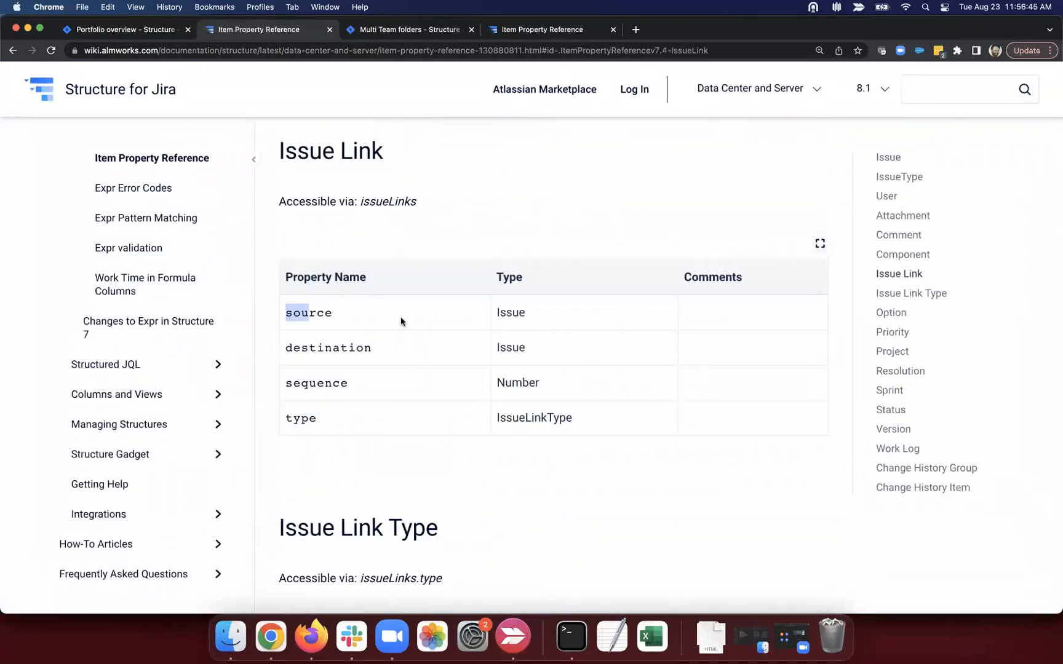
left_click_drag(497, 315, 540, 313)
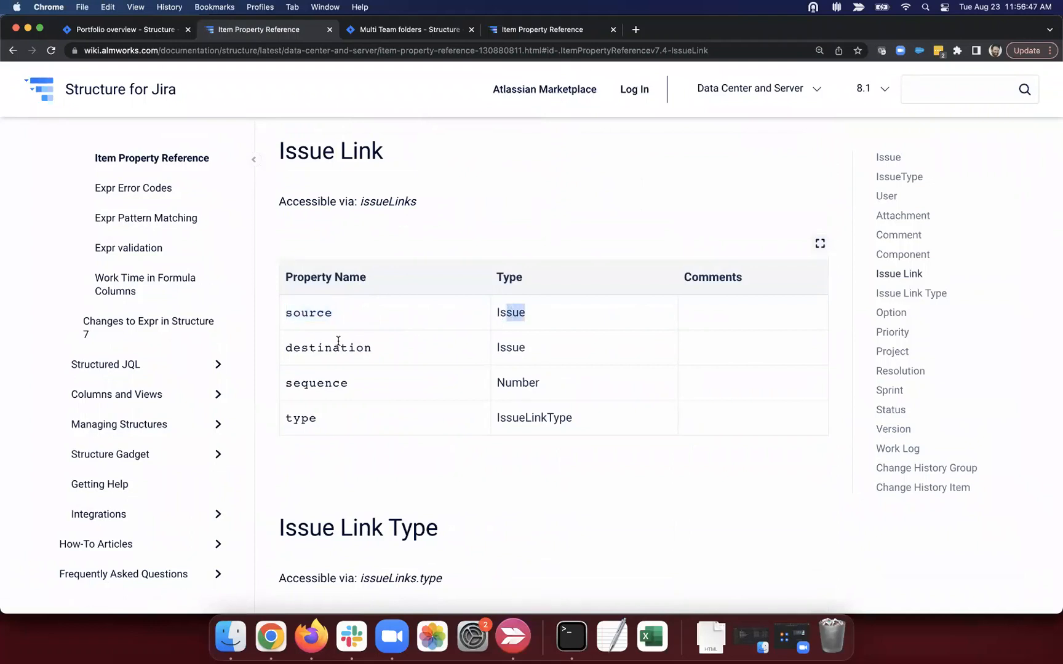
left_click_drag(332, 347, 398, 349)
left_click(398, 348)
left_click_drag(285, 418, 346, 423)
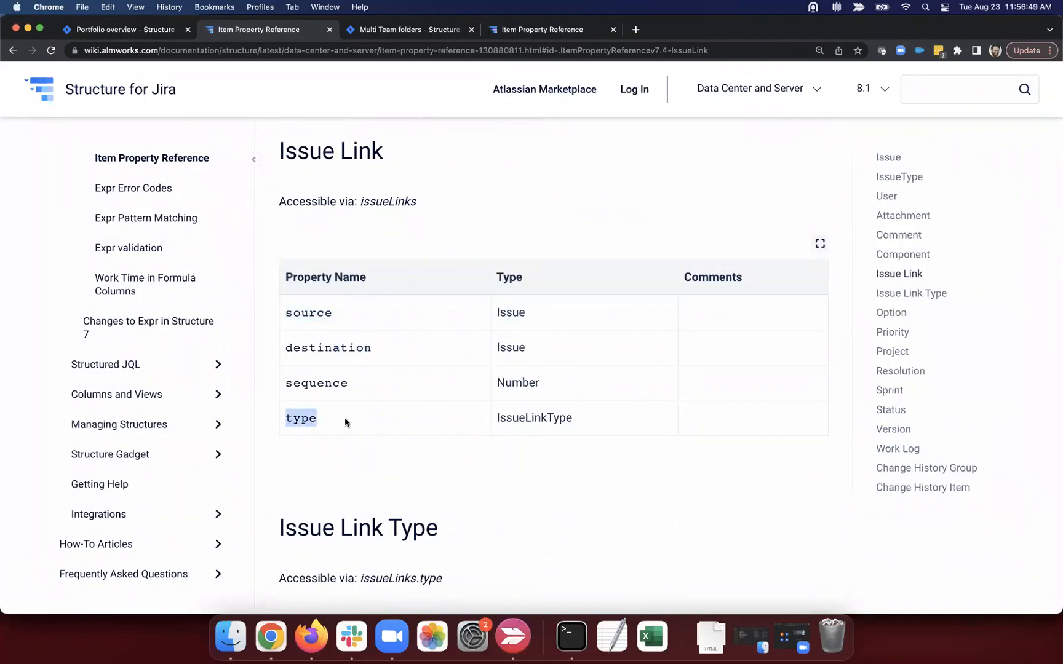
left_click(345, 422)
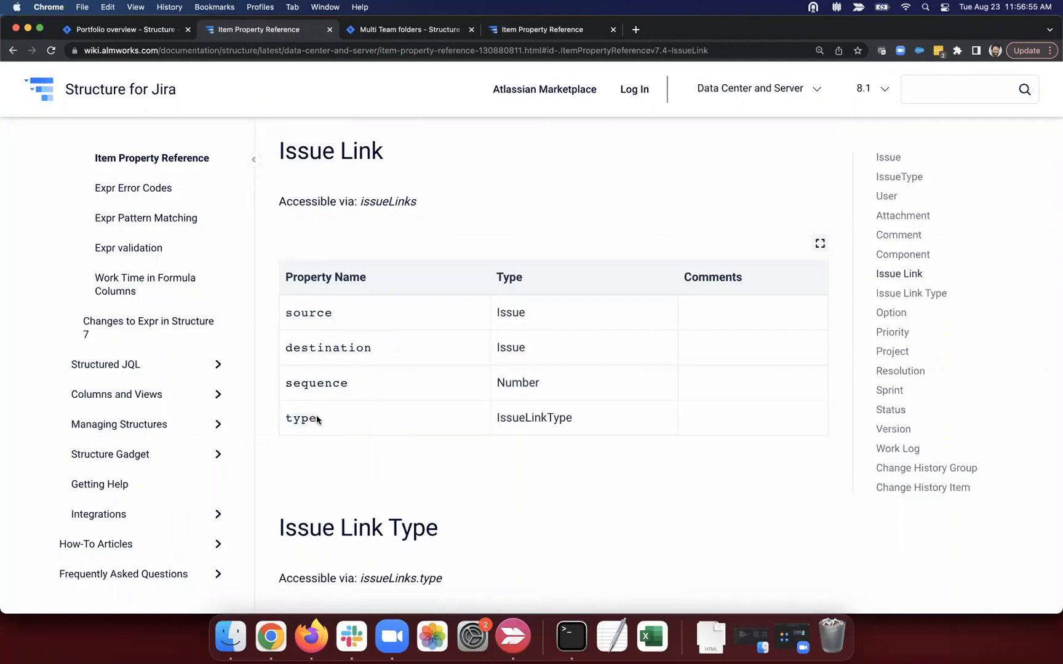
left_click_drag(283, 418, 352, 422)
left_click(352, 421)
Step: Return to the Portfolio overview structure and close the issueLinks formula editor unchanged
left_click(158, 35)
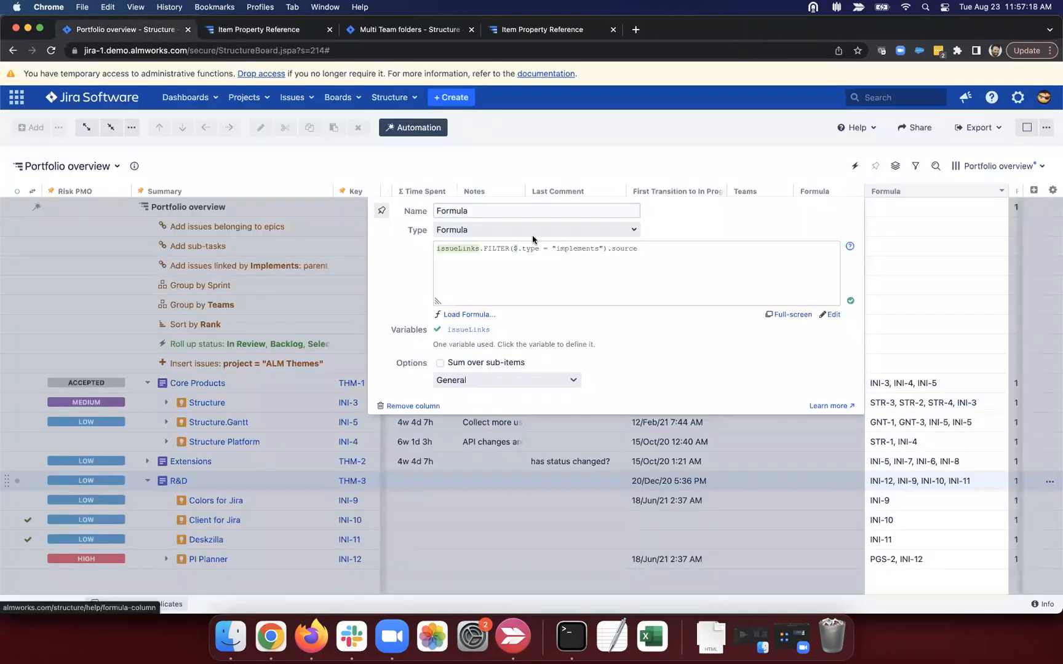
left_click(688, 247)
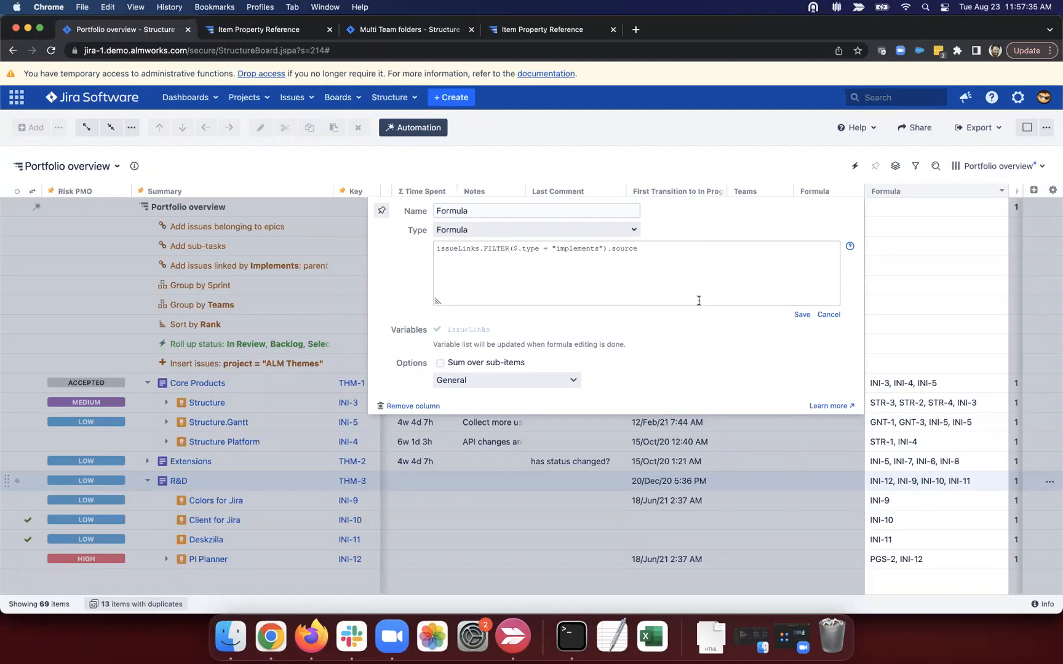
left_click(273, 289)
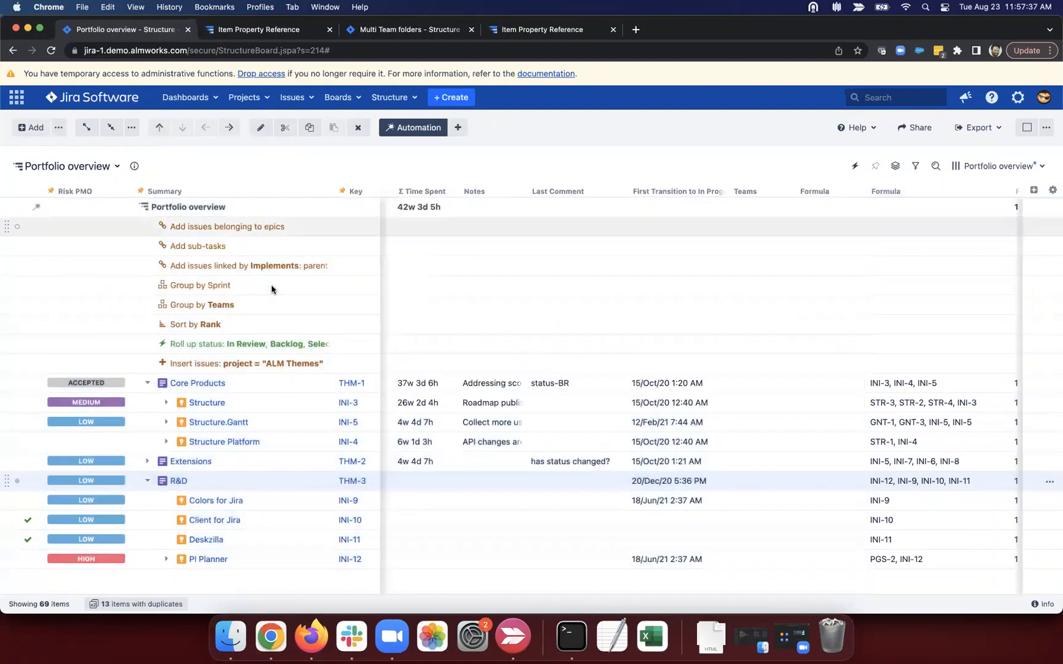
Step: Bring up the list of columns available to add to the structure
left_click(179, 343)
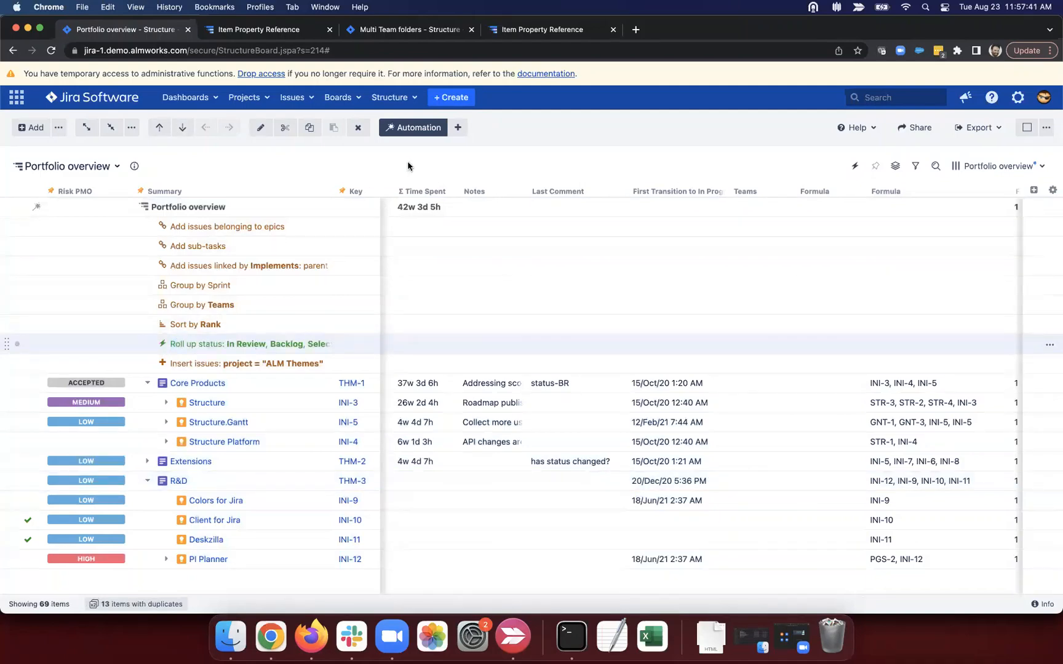
left_click(458, 129)
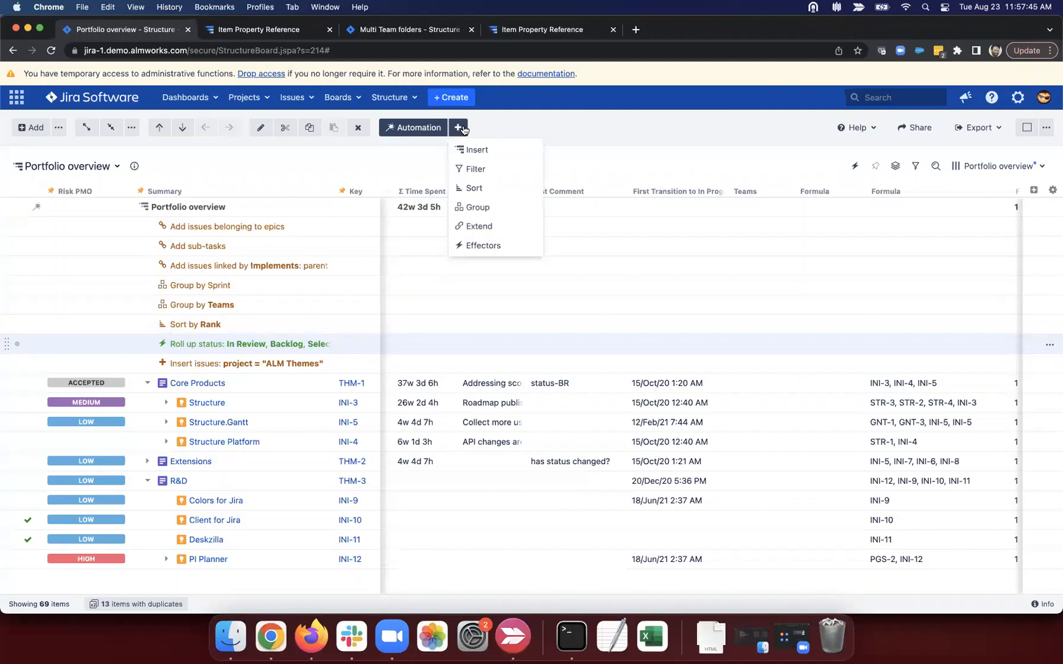
left_click(458, 129)
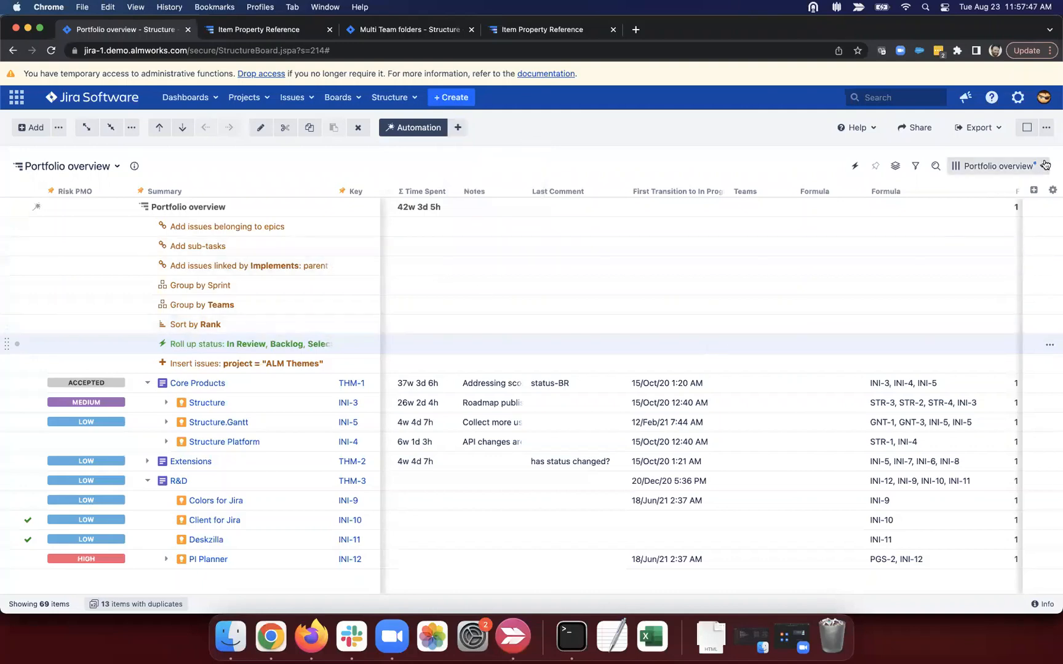
left_click(1032, 190)
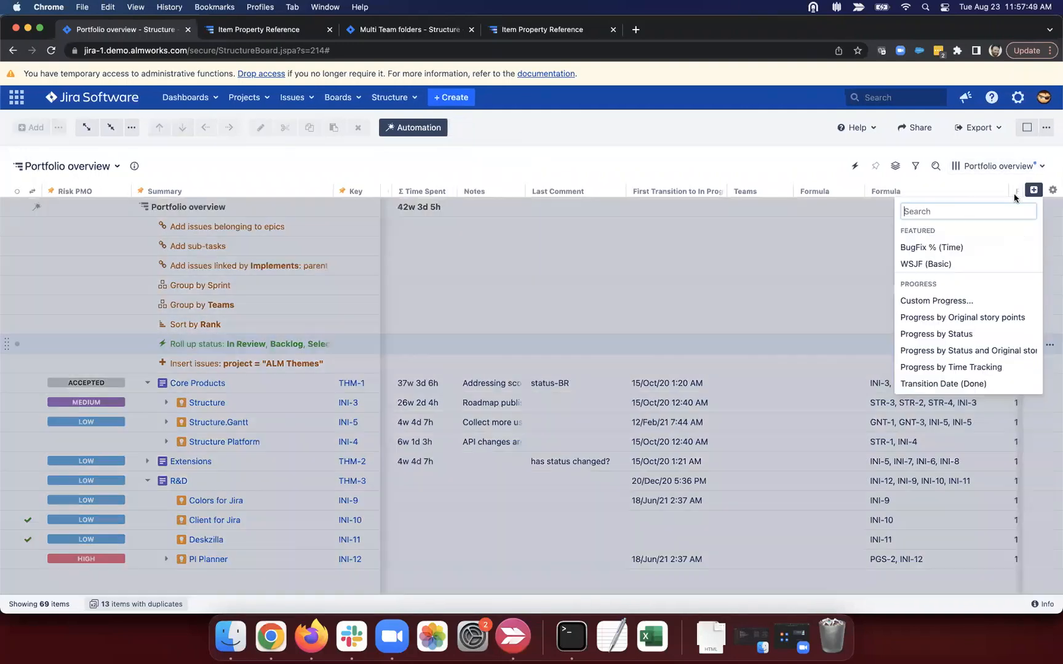
Step: Add a new Formula column named 'date rollup'
type("form")
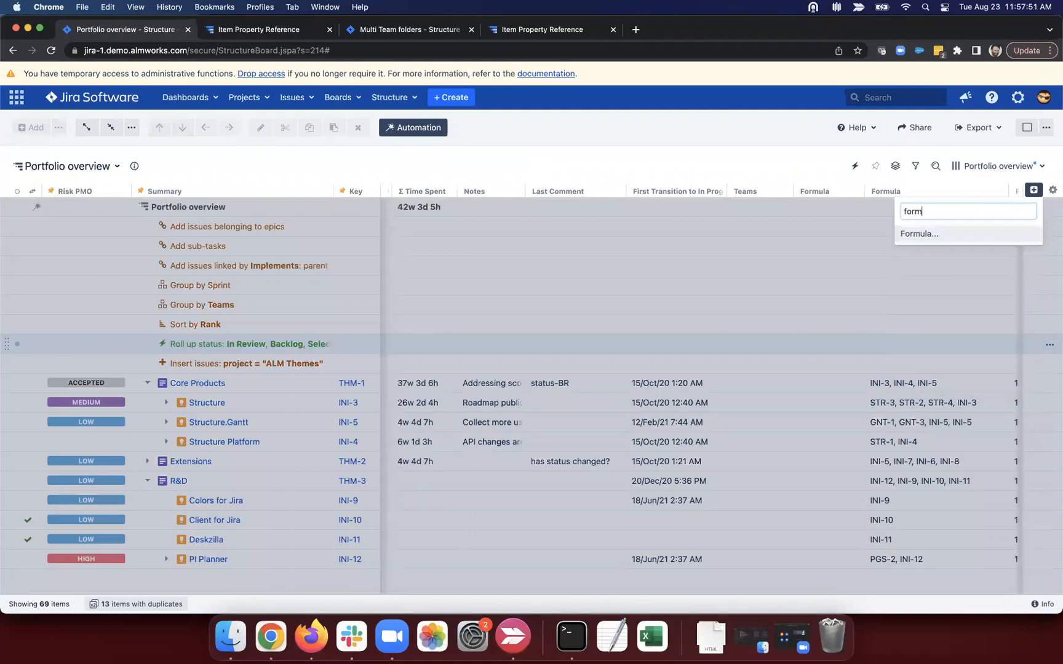
left_click(918, 232)
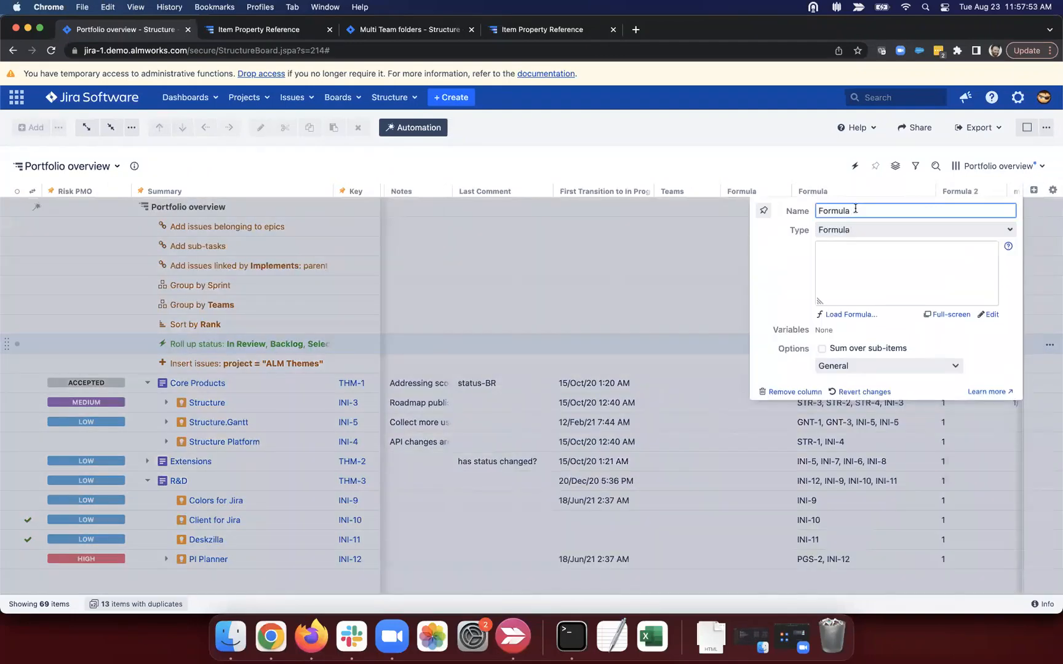
left_click_drag(852, 212, 750, 215)
type("date rol")
type("uo")
type("p")
Step: Give it the formula MAX( if status != "Done" : due_date ) and save it
left_click(858, 249)
type("MAX")
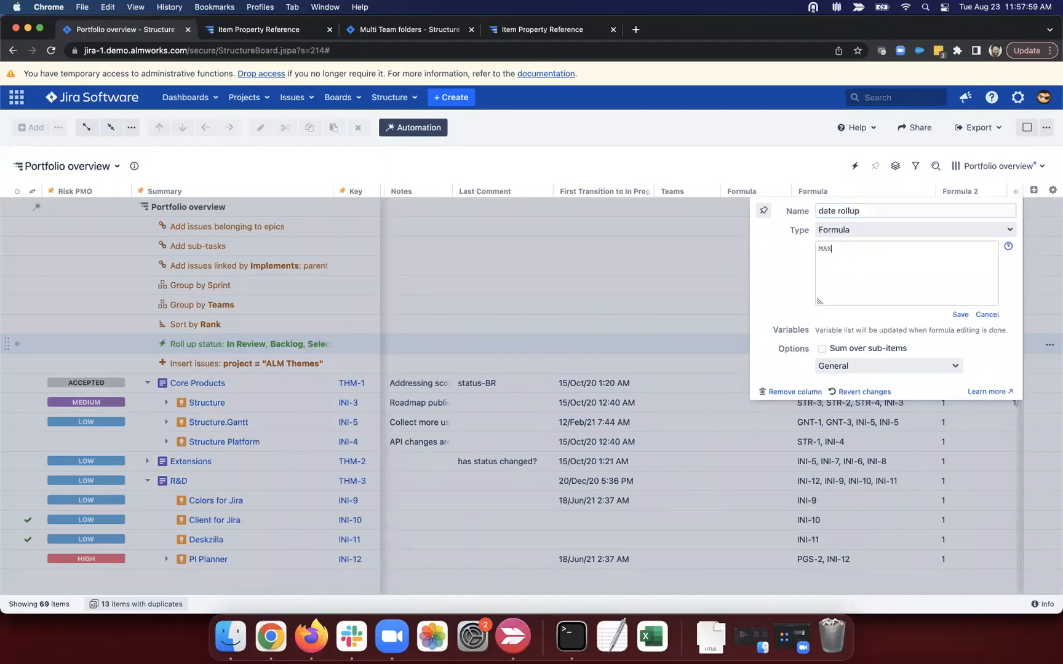
type("( if status != \"Done\" : due_date")
left_click_drag(817, 247, 993, 257)
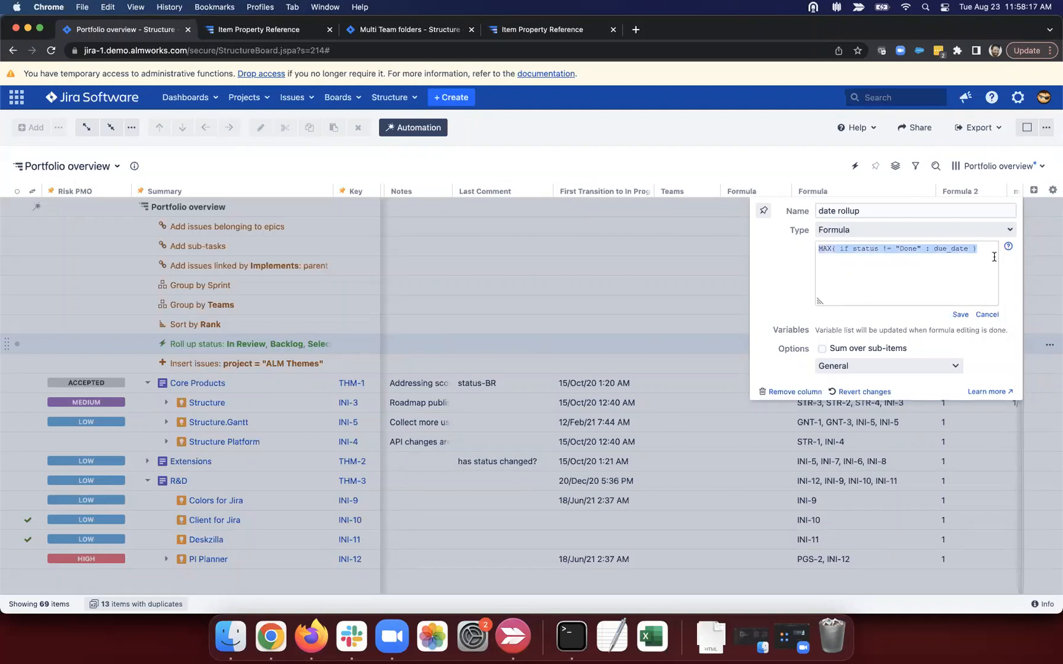
left_click(993, 257)
left_click(959, 314)
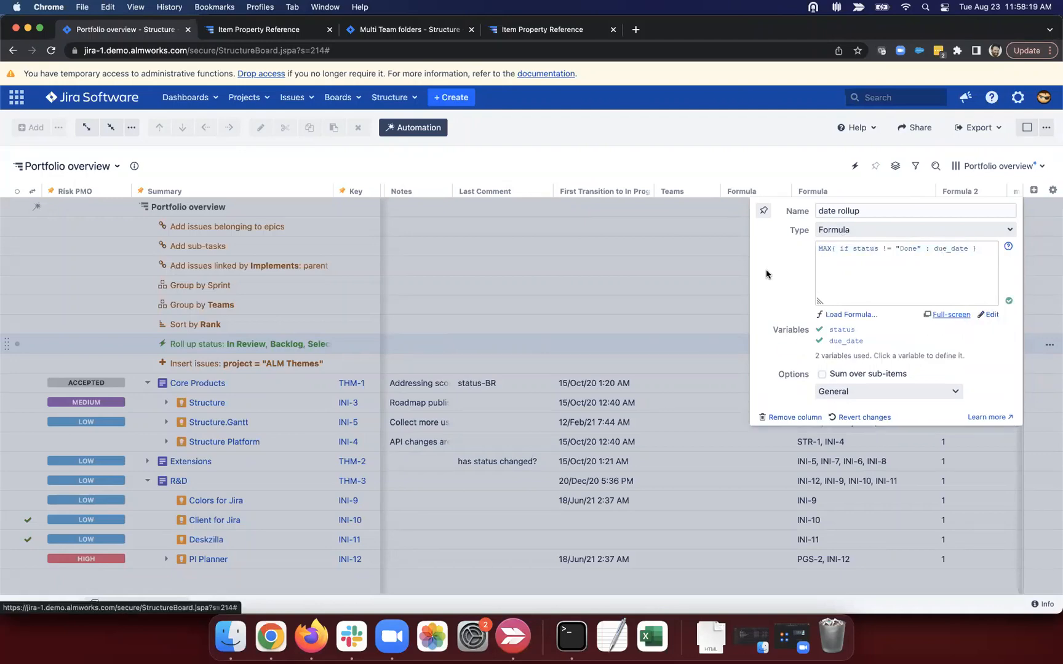
left_click(730, 279)
scroll(666, 398, "right", 2)
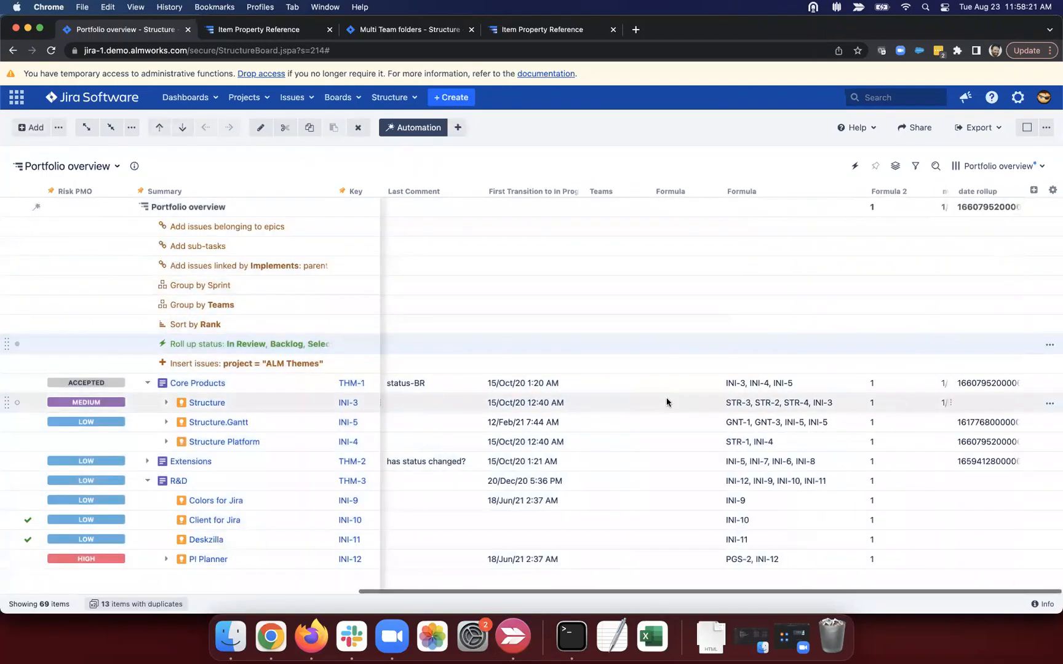
Step: Set the date rollup column's format to Date/Time, showing values like 8/18/22
left_click(1015, 191)
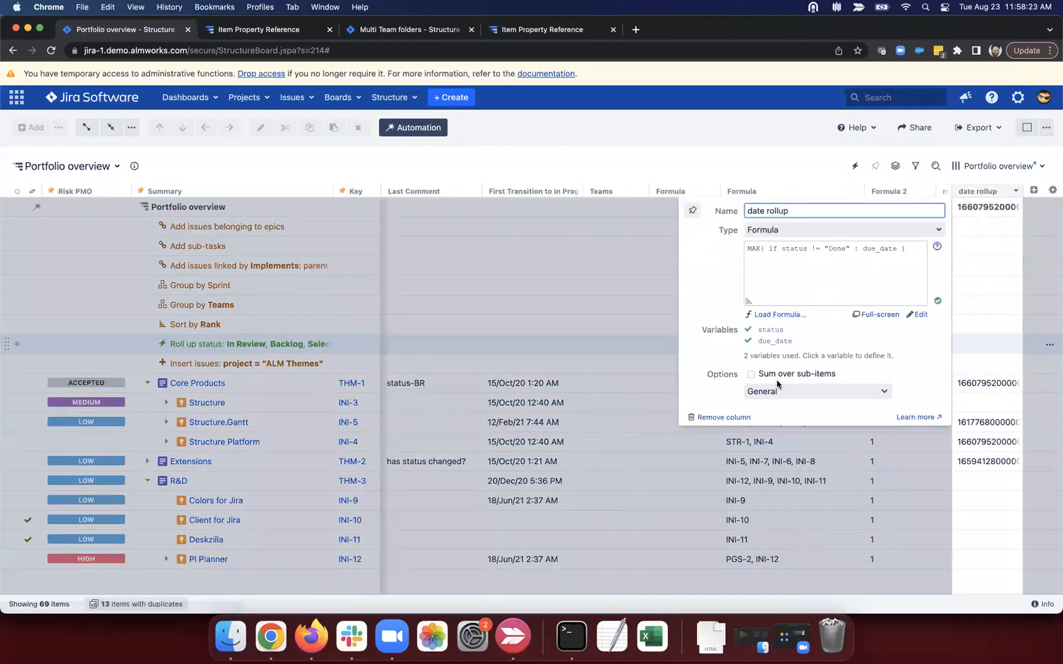
left_click(781, 391)
left_click(798, 433)
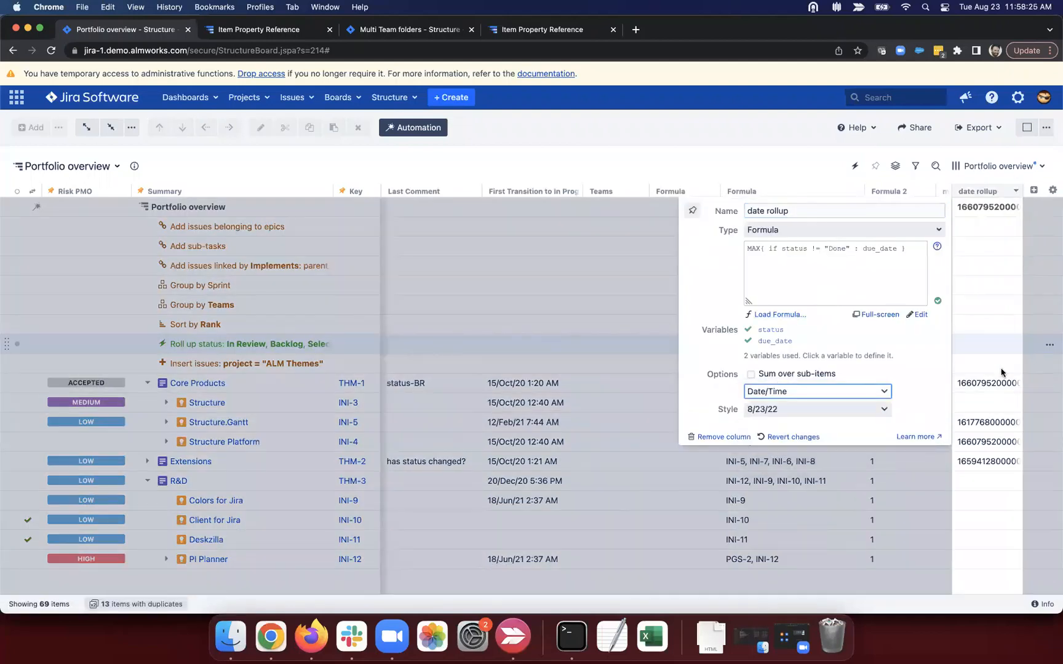
left_click(997, 368)
left_click_drag(993, 381, 955, 386)
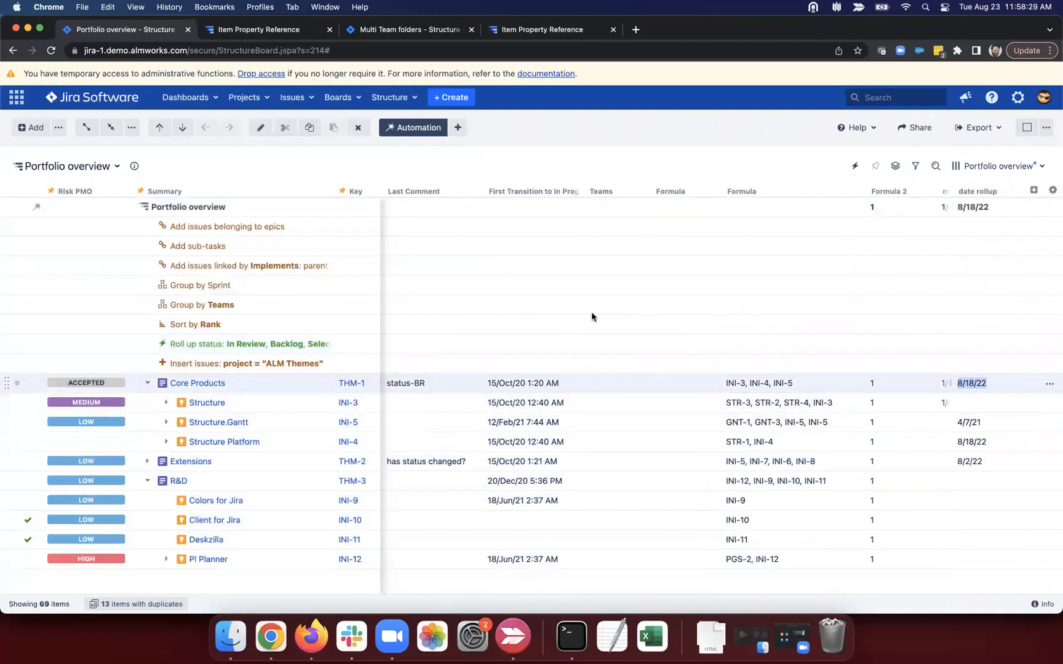
Step: Add the Due Date column and expand INI-3 to show its children
left_click(1033, 189)
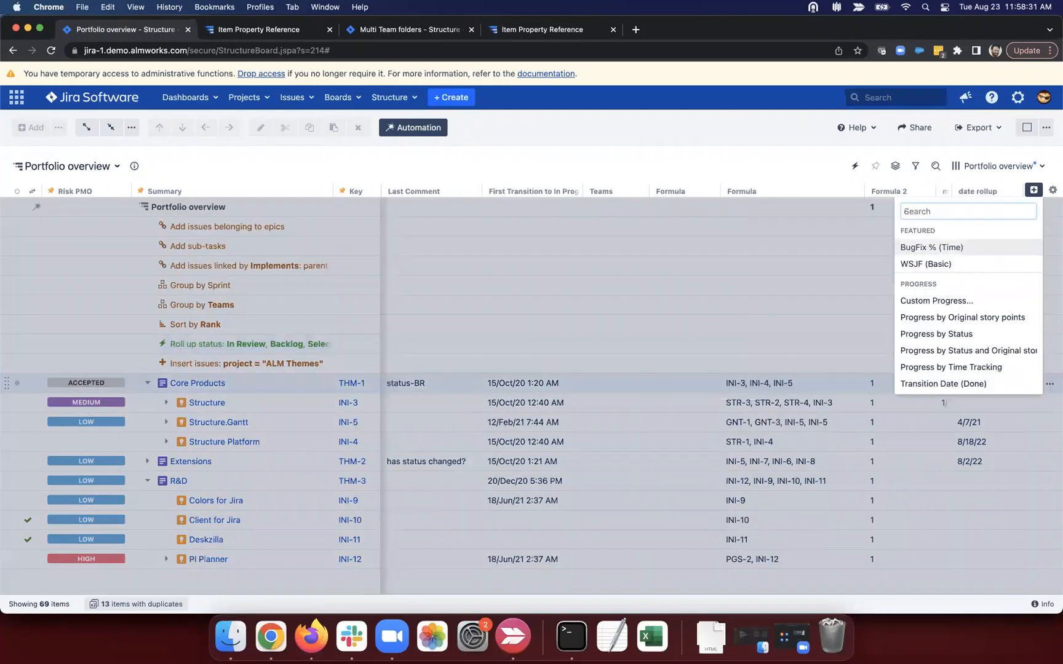
type("due")
left_click(923, 233)
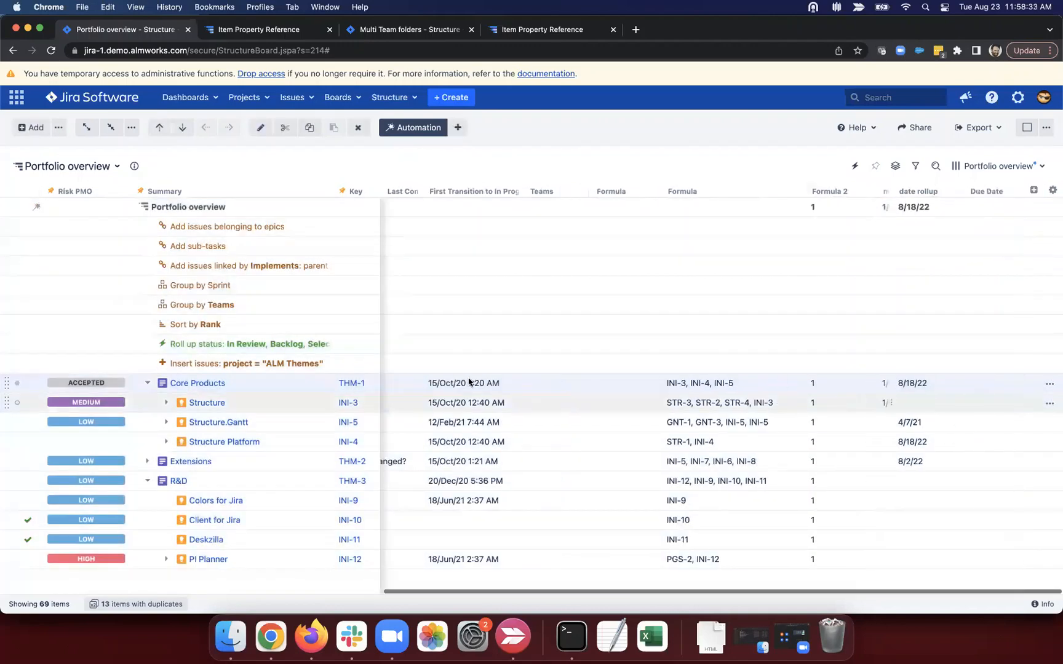
left_click(166, 402)
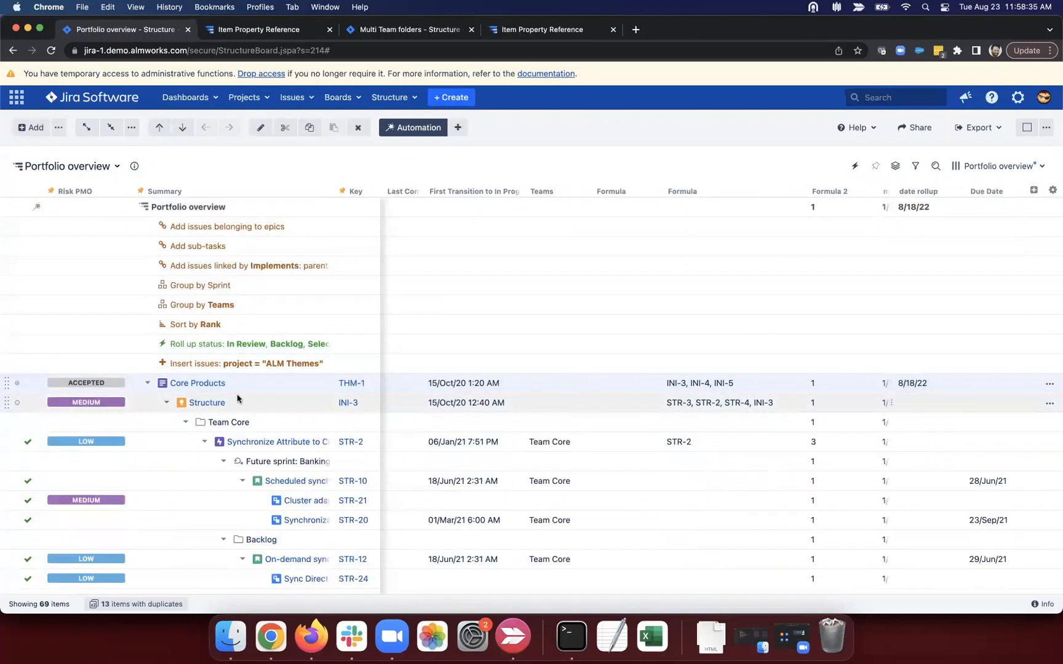
Step: Set STR-10's due date to 24/Nov/22
left_click(990, 479)
left_click(1001, 481)
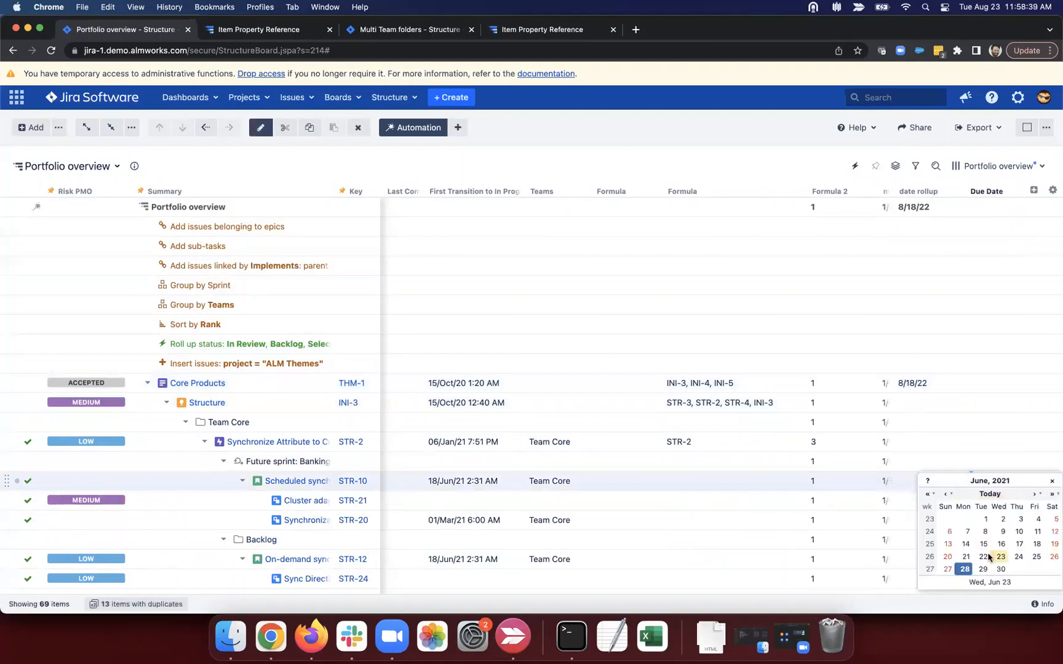
left_click(1031, 495)
left_click(989, 494)
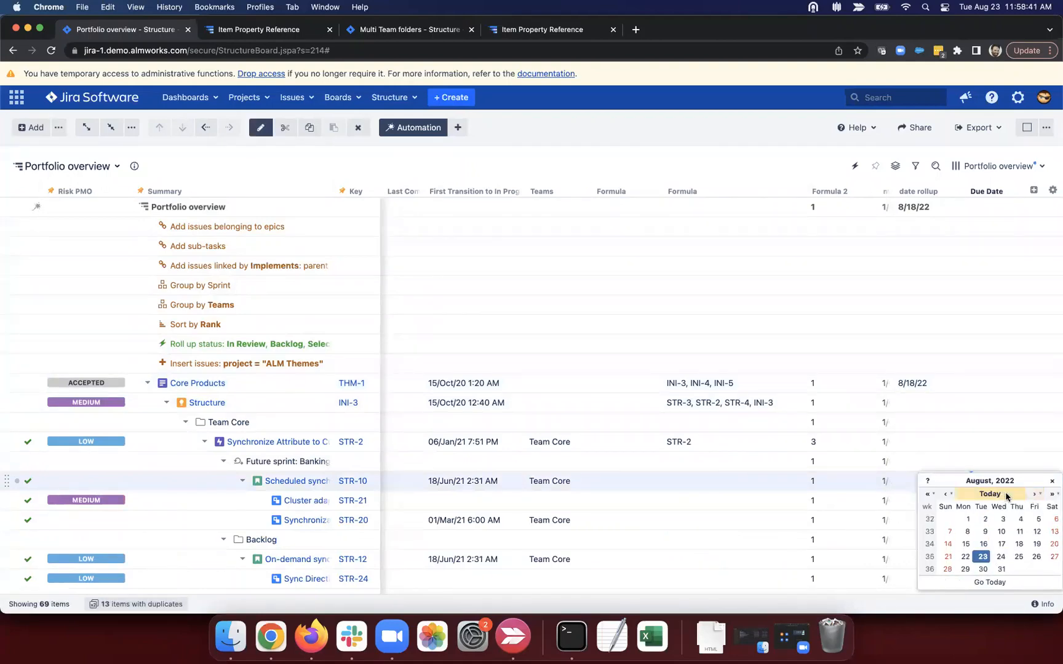
left_click(1033, 496)
left_click(1033, 495)
left_click(1033, 496)
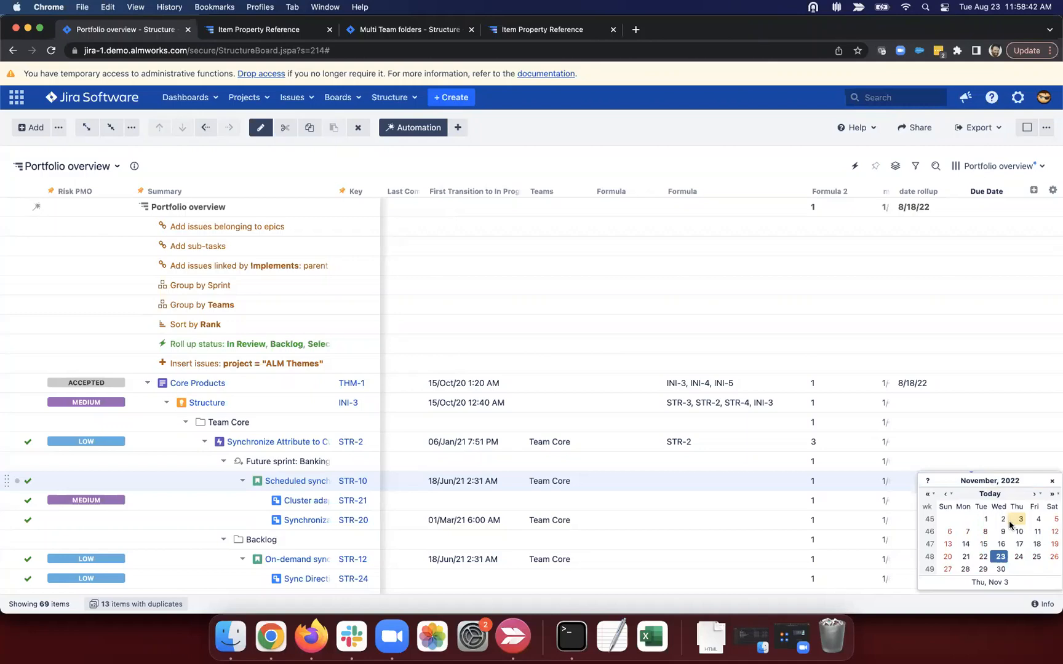
left_click(1018, 556)
left_click(1040, 481)
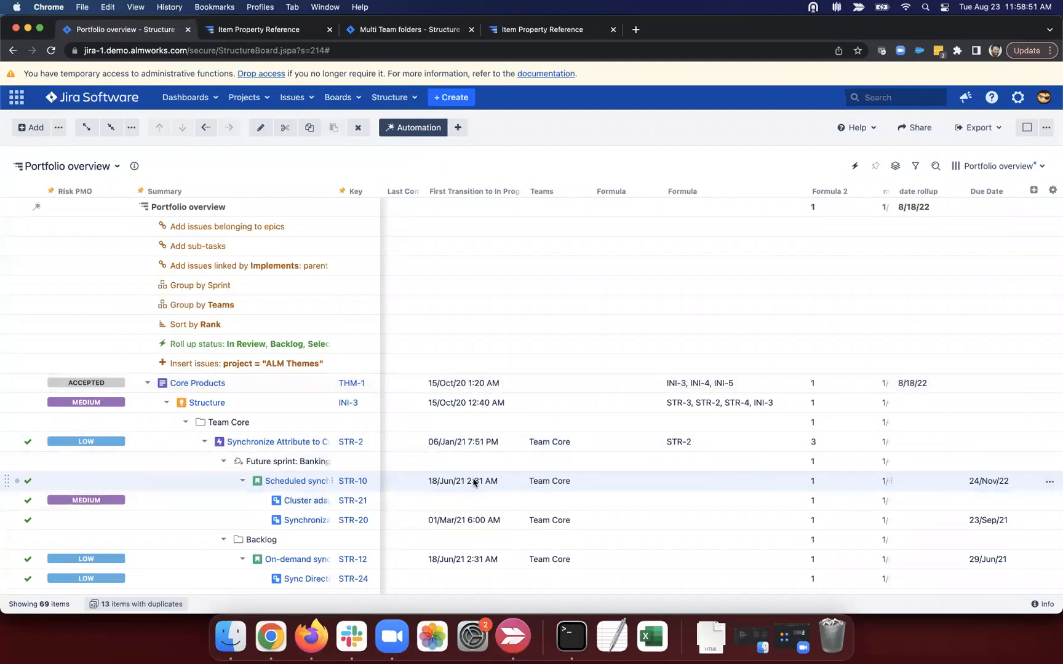
Step: Change STR-10's status to In Progress
scroll(474, 483, "left", 5)
scroll(474, 483, "left", 1)
left_click(430, 481)
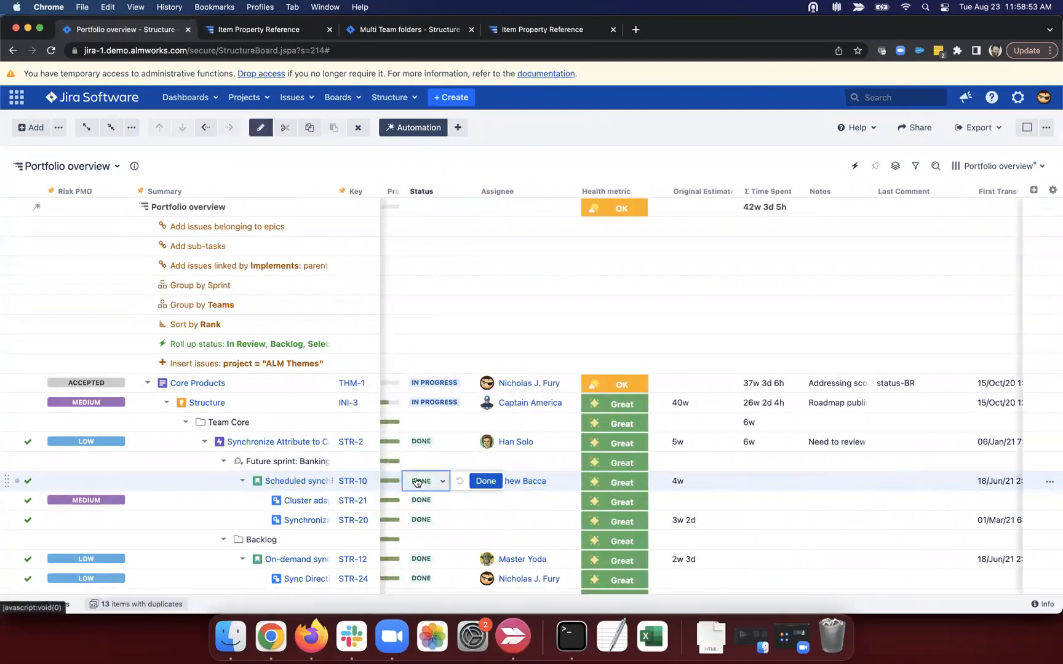
left_click(436, 485)
left_click(441, 521)
left_click(508, 480)
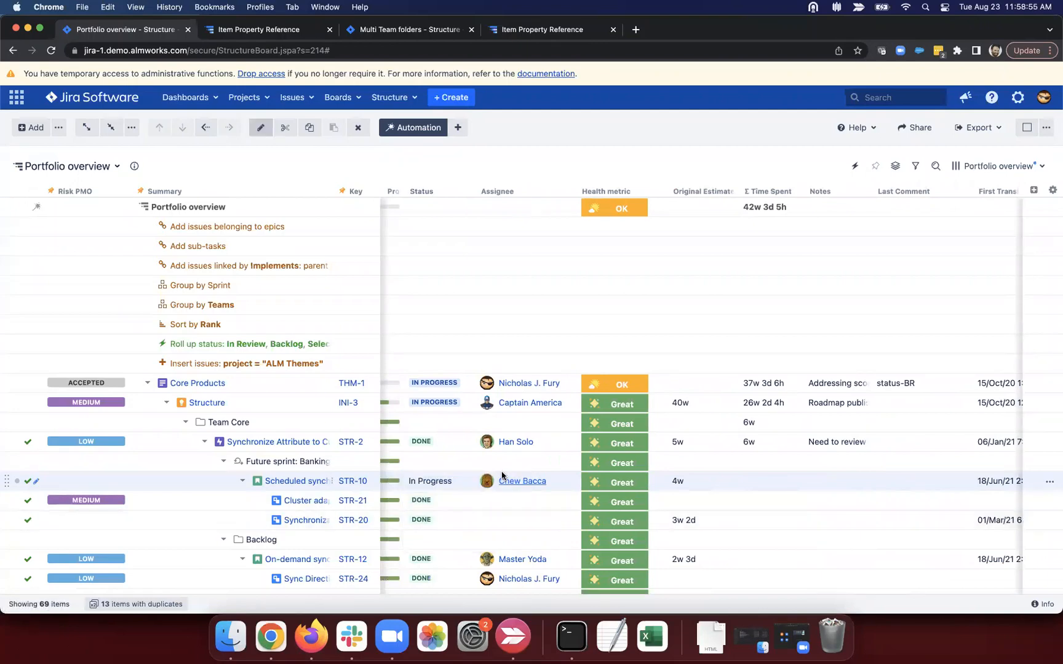
Step: Check that Core Products' date rollup now shows 11/24/22
scroll(502, 476, "right", 1)
scroll(502, 475, "right", 10)
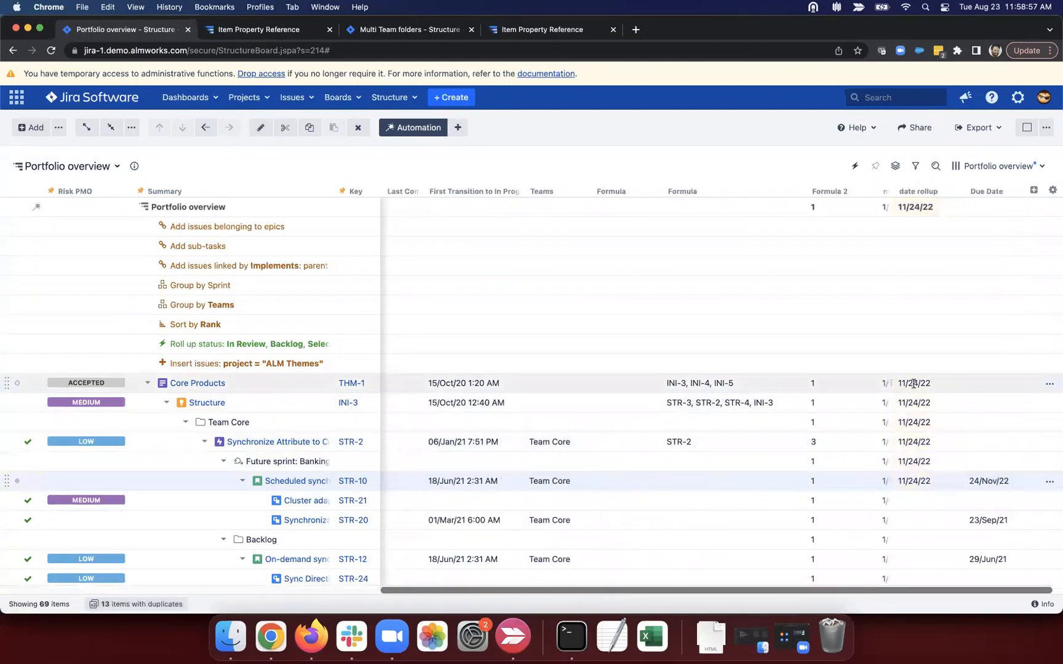
left_click_drag(895, 385, 932, 384)
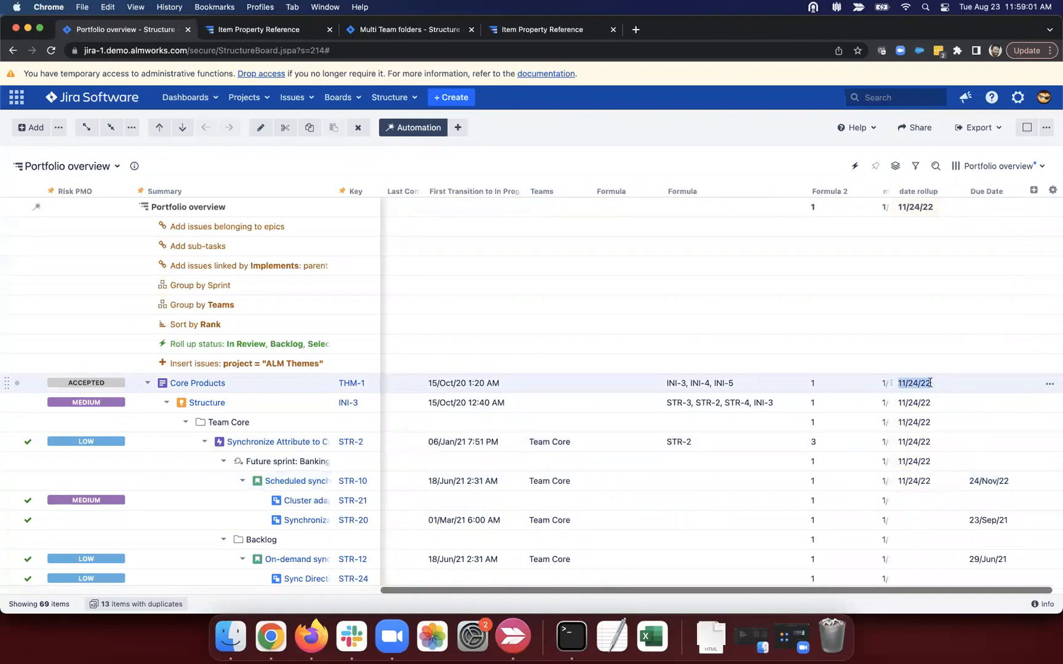
left_click(923, 383)
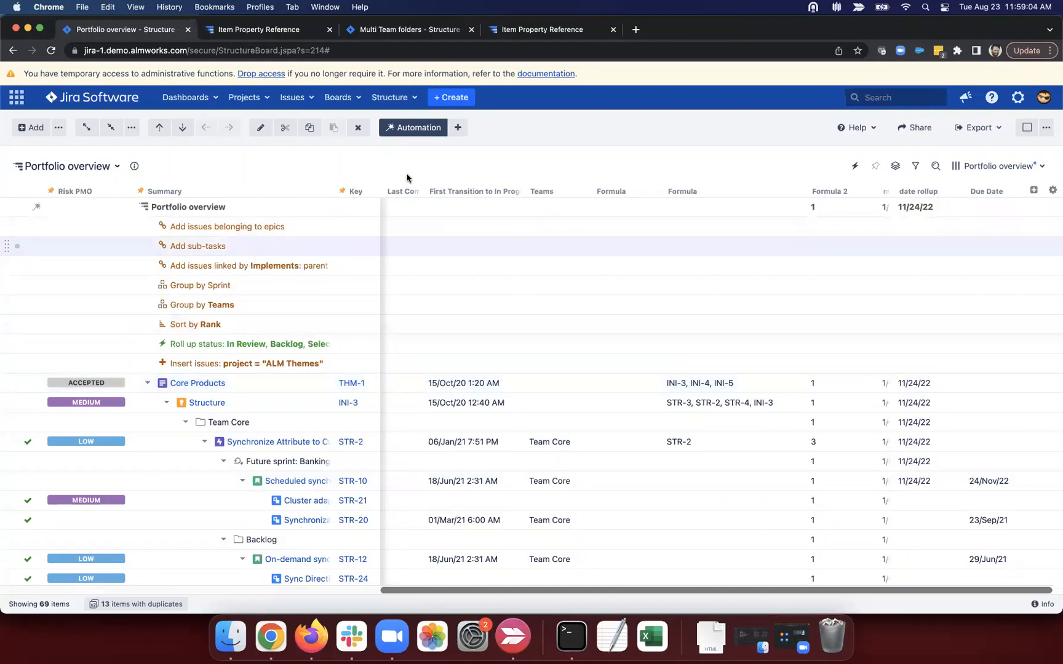
Step: Add a Save Attribute Value to Issue Field effector using the date rollup formula
left_click(458, 127)
left_click(476, 243)
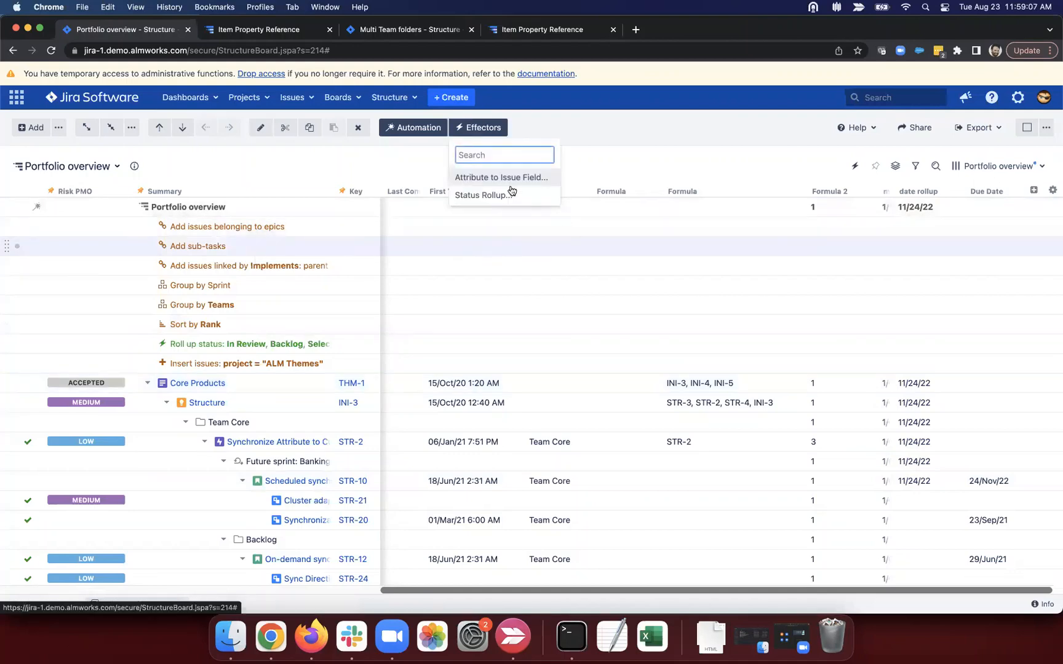
left_click(534, 178)
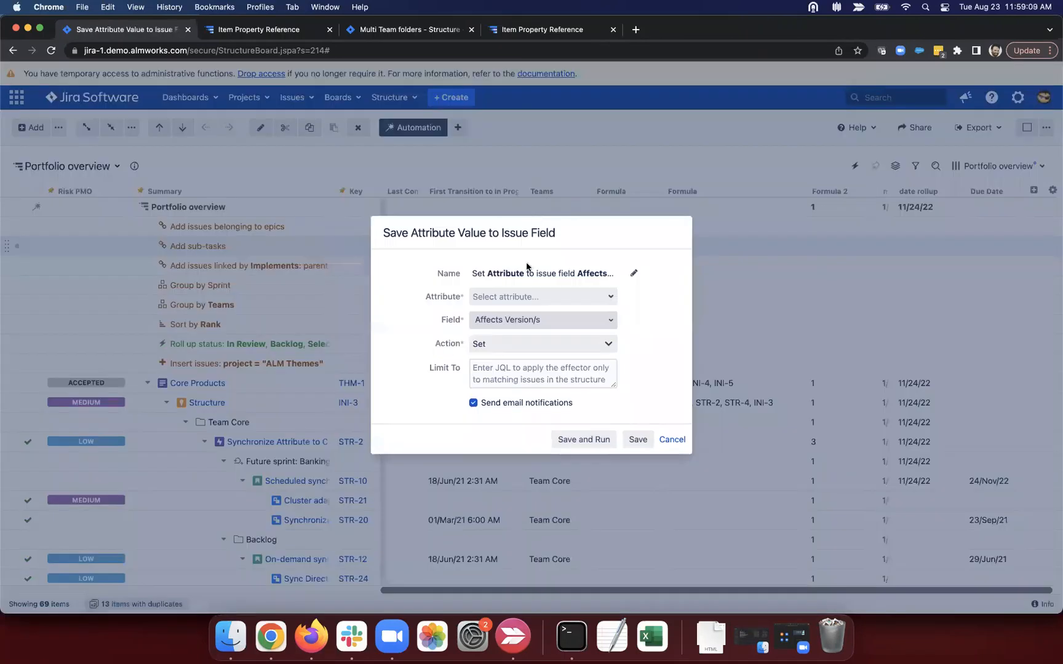
left_click(533, 296)
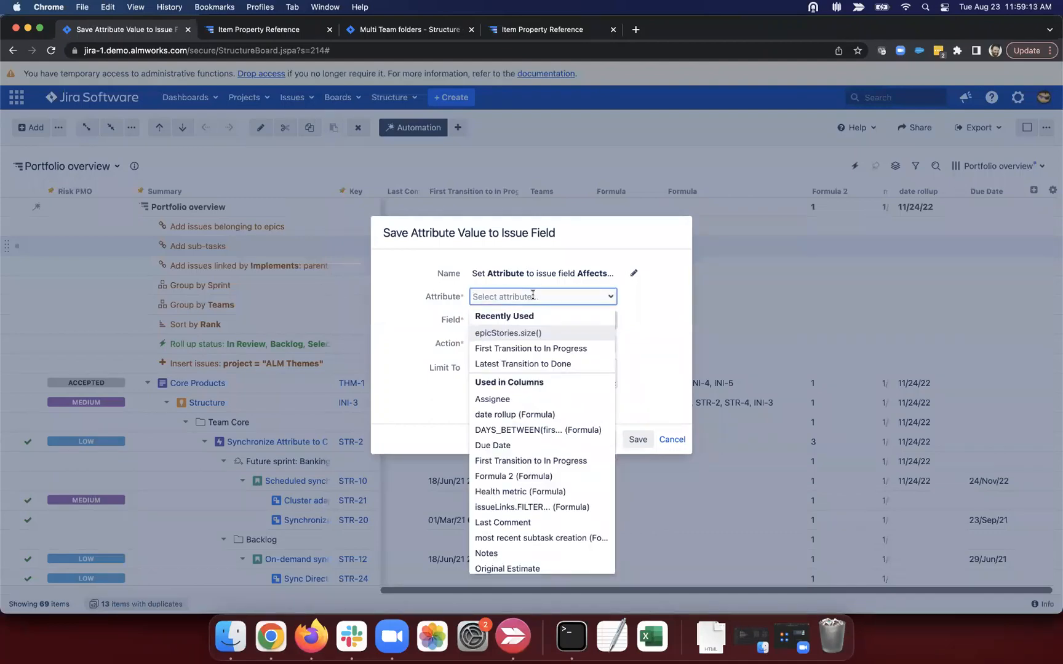
left_click(526, 413)
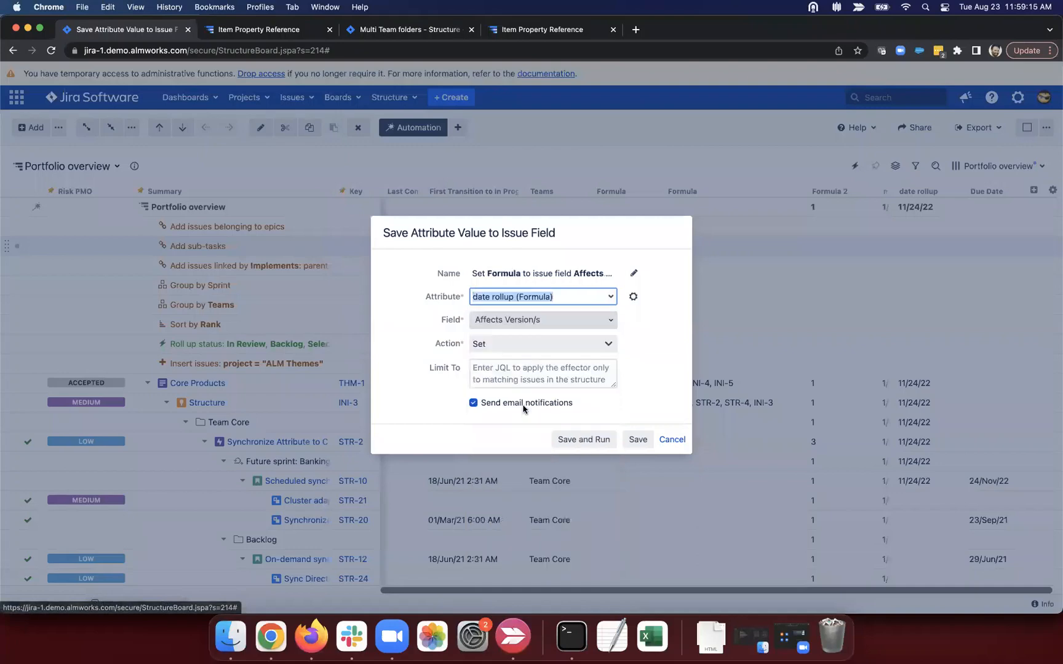
left_click(633, 299)
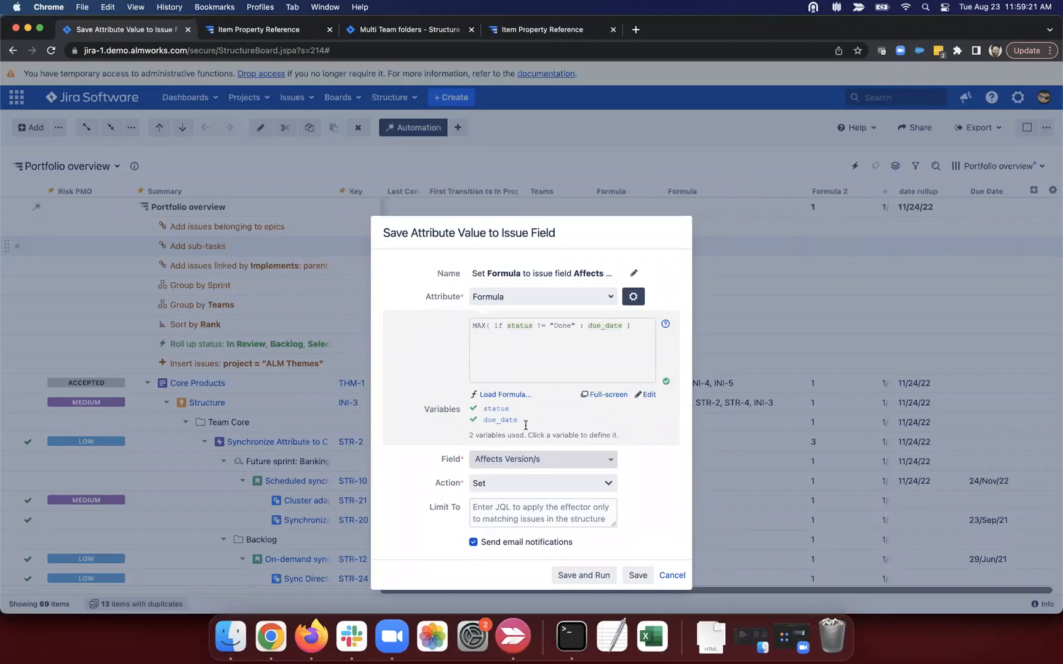
Step: Target the Due Date field, limit to 'type != theme', then save and run
left_click(527, 463)
type("due")
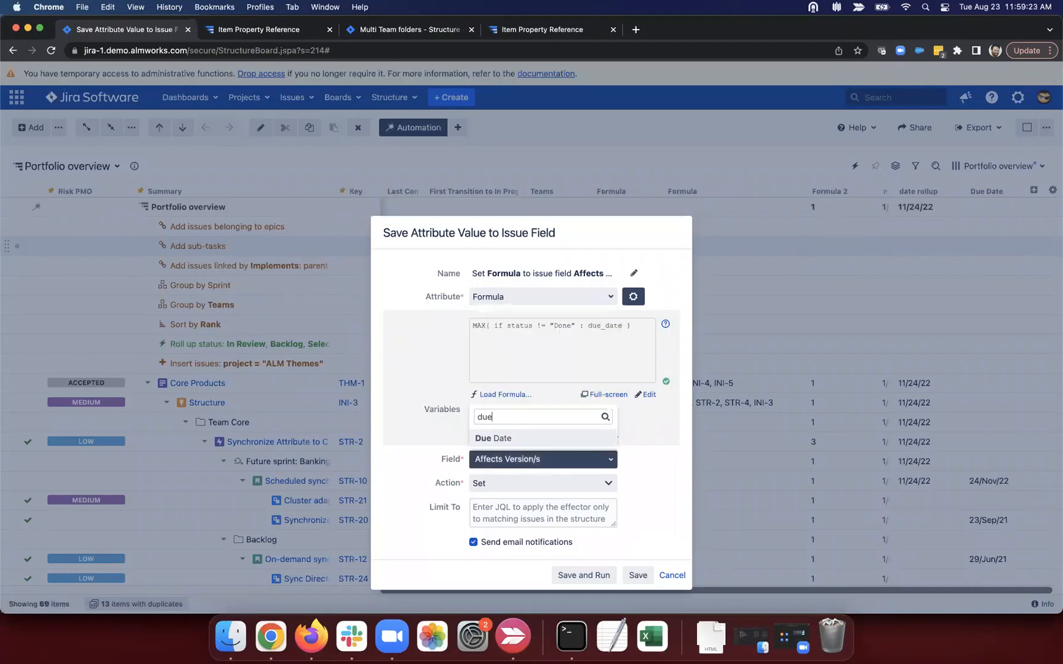
left_click(521, 438)
left_click(523, 495)
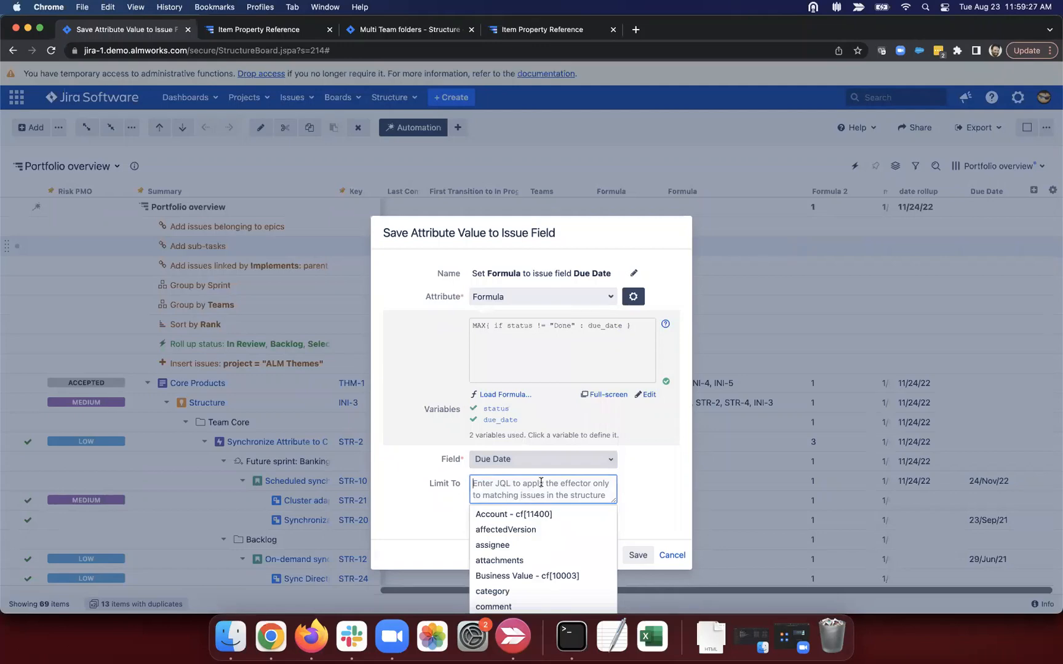
type("type ")
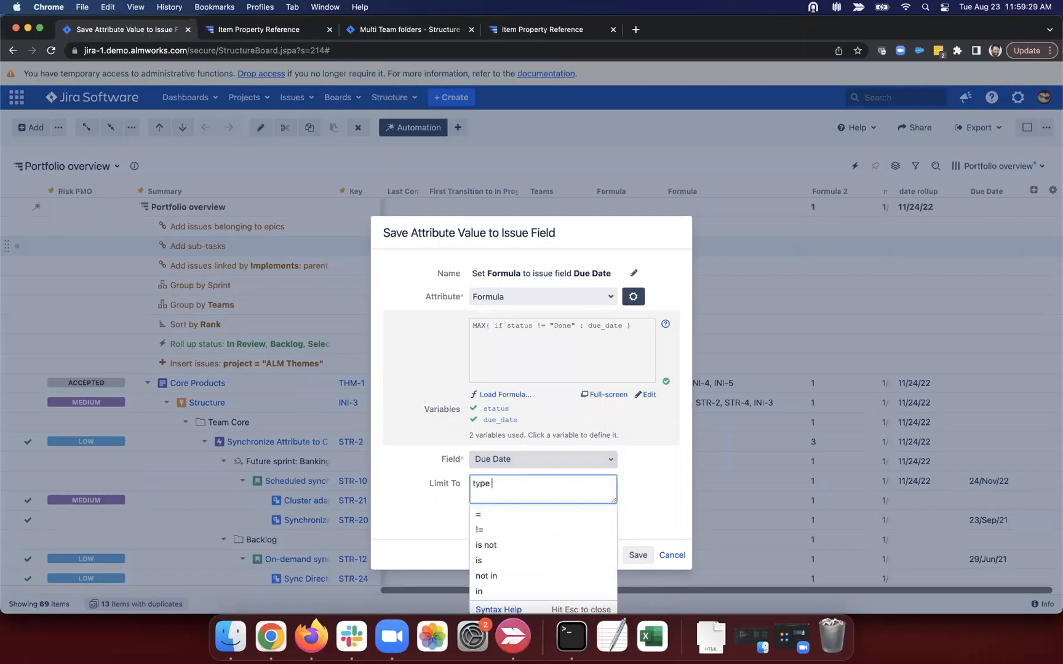
type("!= theme")
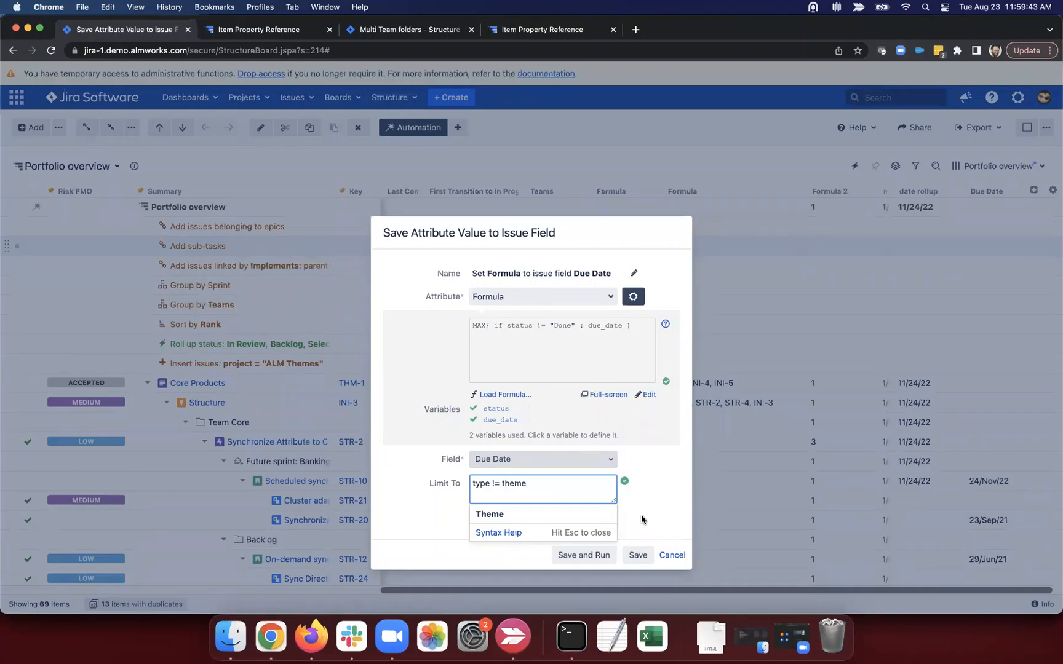
left_click(598, 538)
left_click(588, 555)
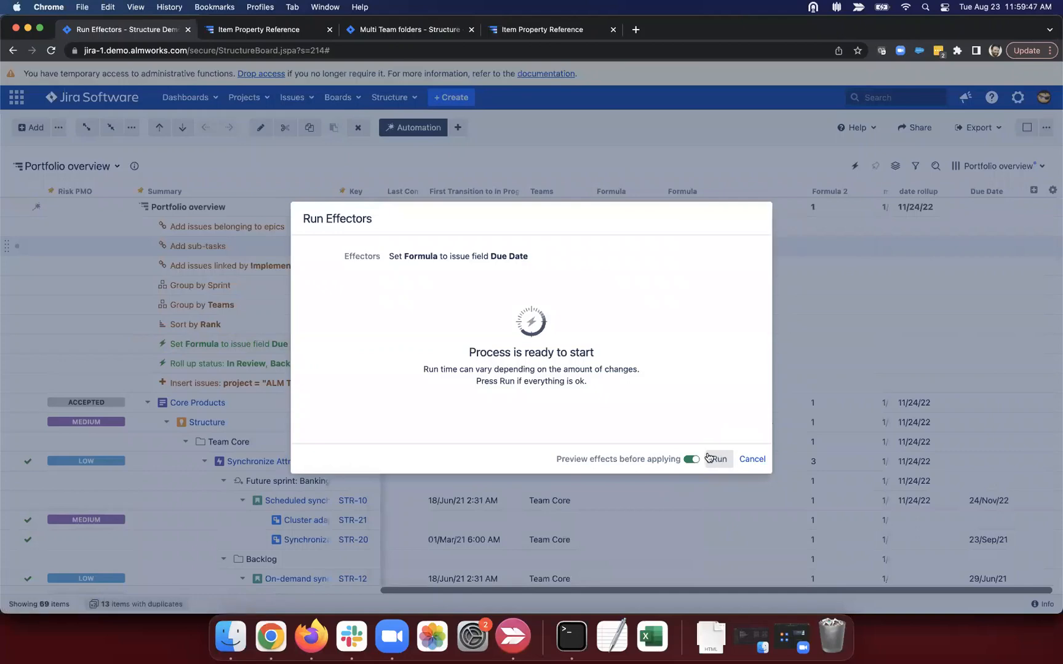
Step: Calculate the effector's preview and review the INI-3 error and cleared due dates
left_click_drag(555, 460, 682, 462)
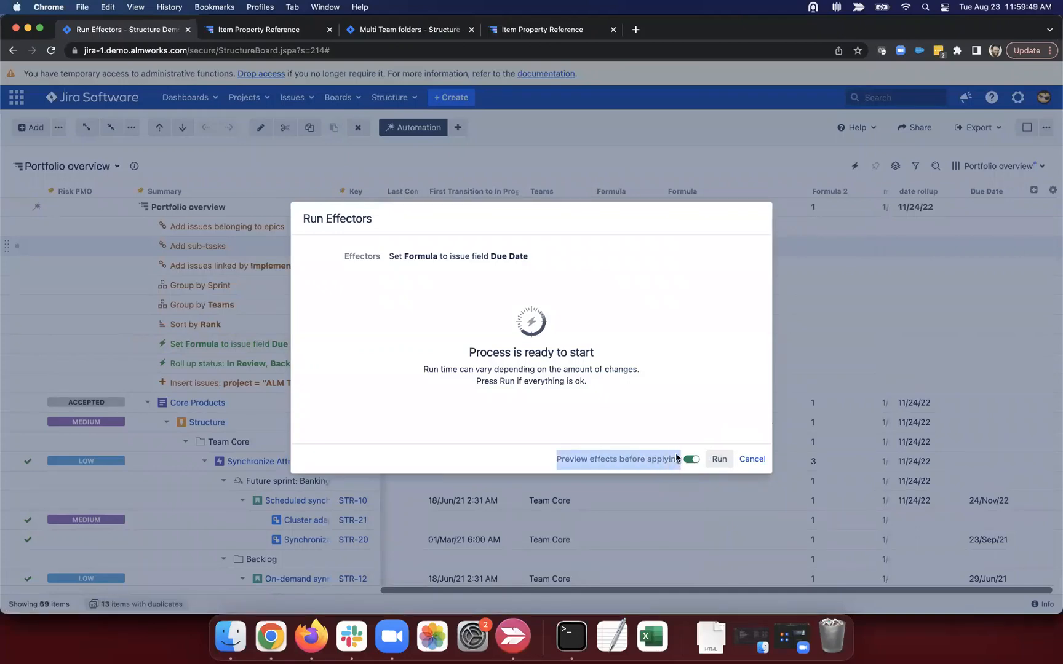
left_click(716, 459)
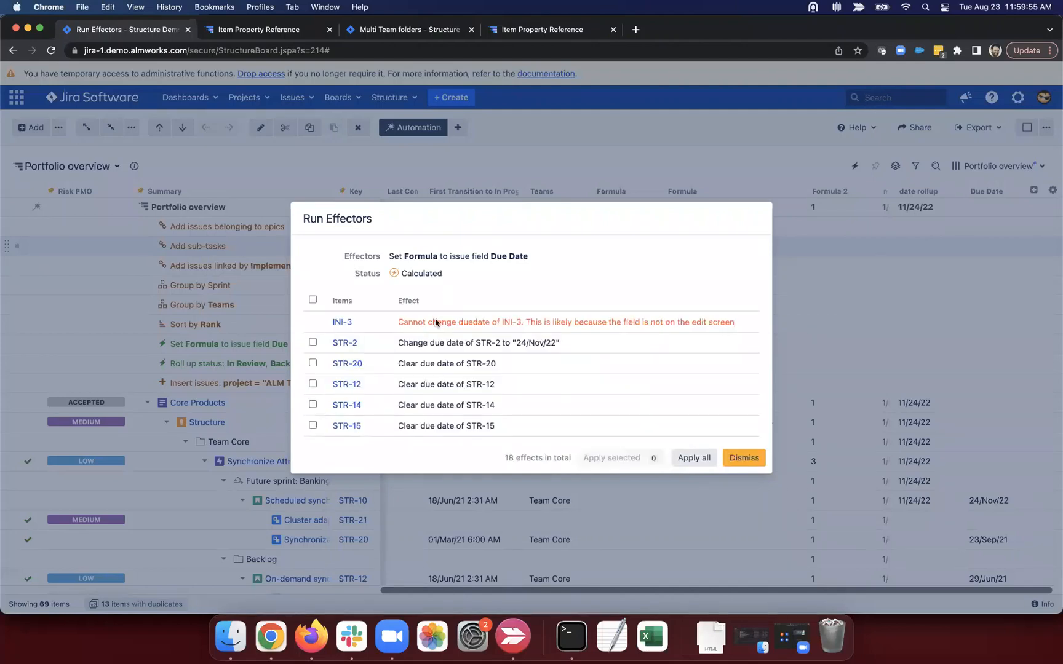
left_click_drag(396, 321, 672, 323)
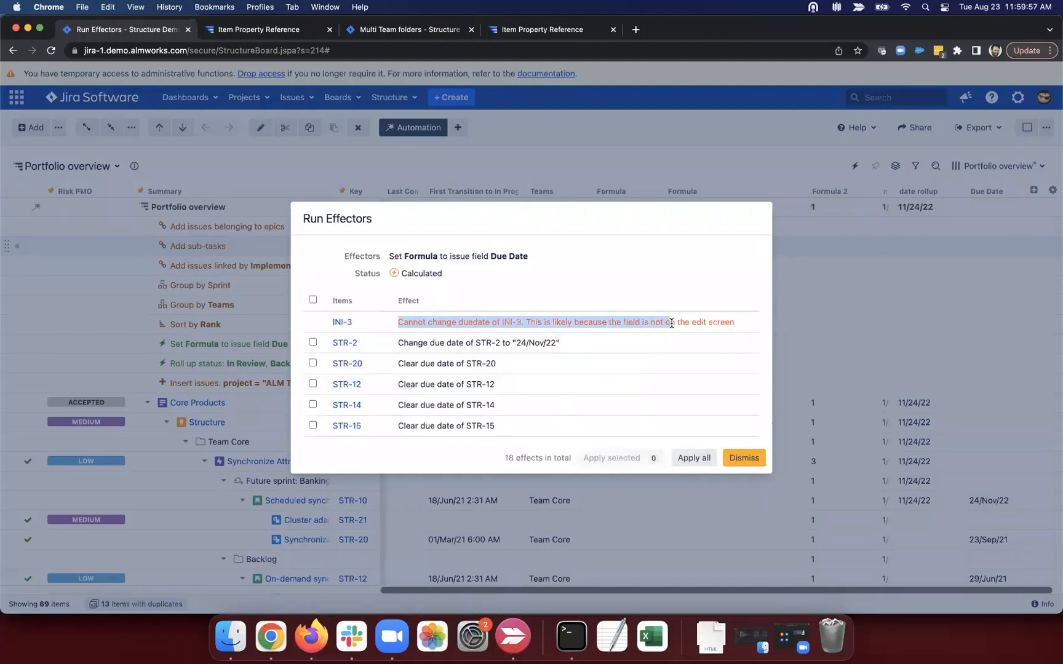
left_click(673, 324)
scroll(493, 319, "down", 3)
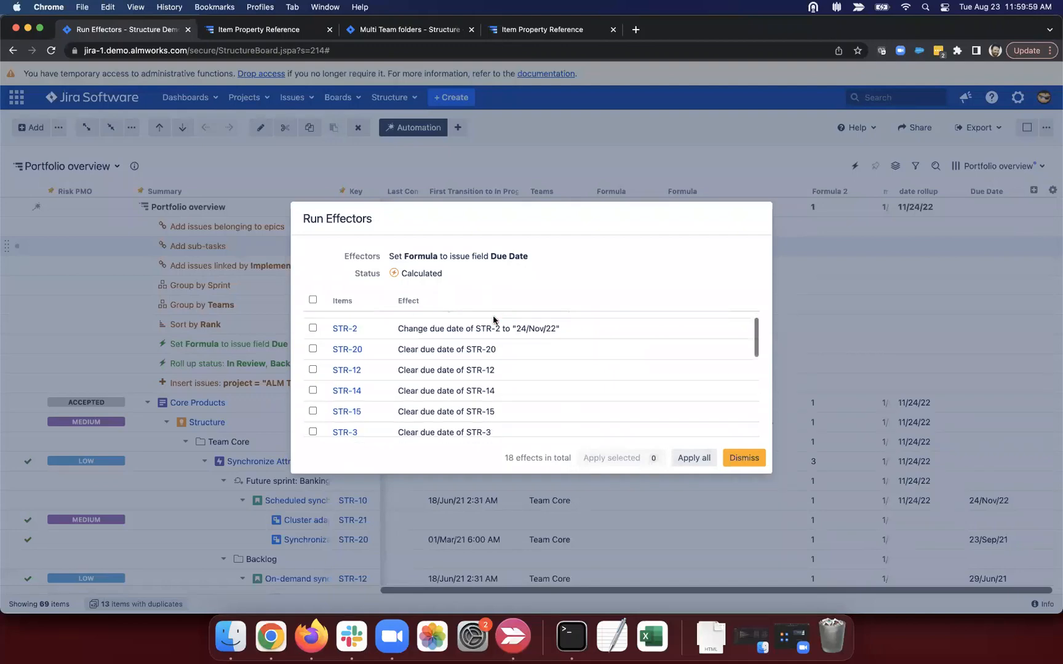
scroll(493, 319, "up", 2)
scroll(430, 321, "down", 2)
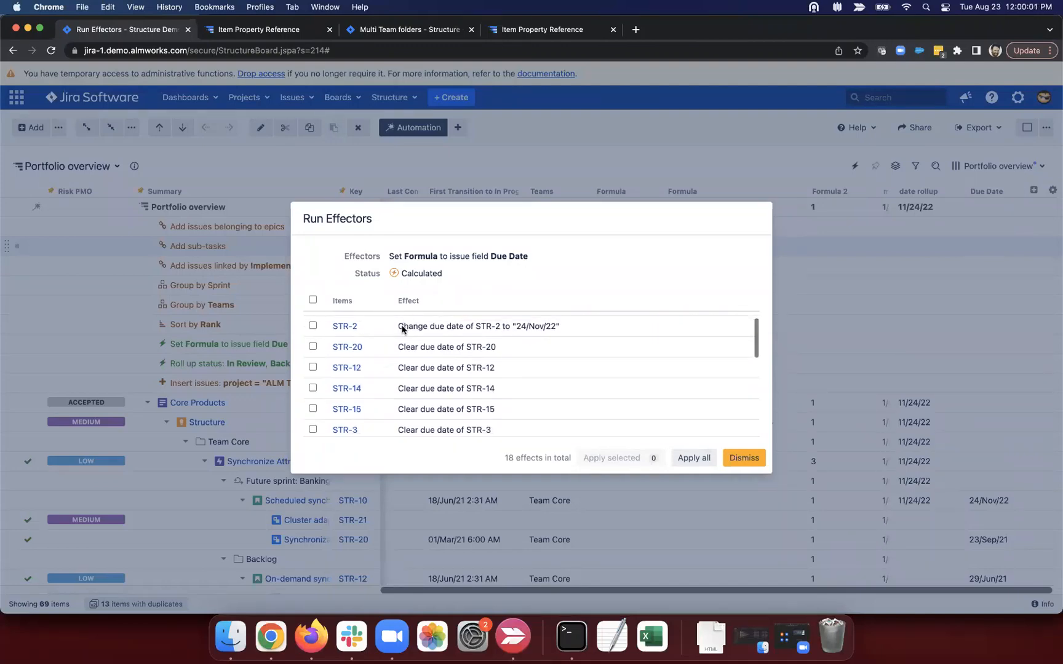
left_click_drag(397, 345, 517, 378)
left_click(419, 362)
Step: Apply only the STR-2 due date change to 24/Nov/22 and acknowledge the run
left_click_drag(414, 326, 580, 324)
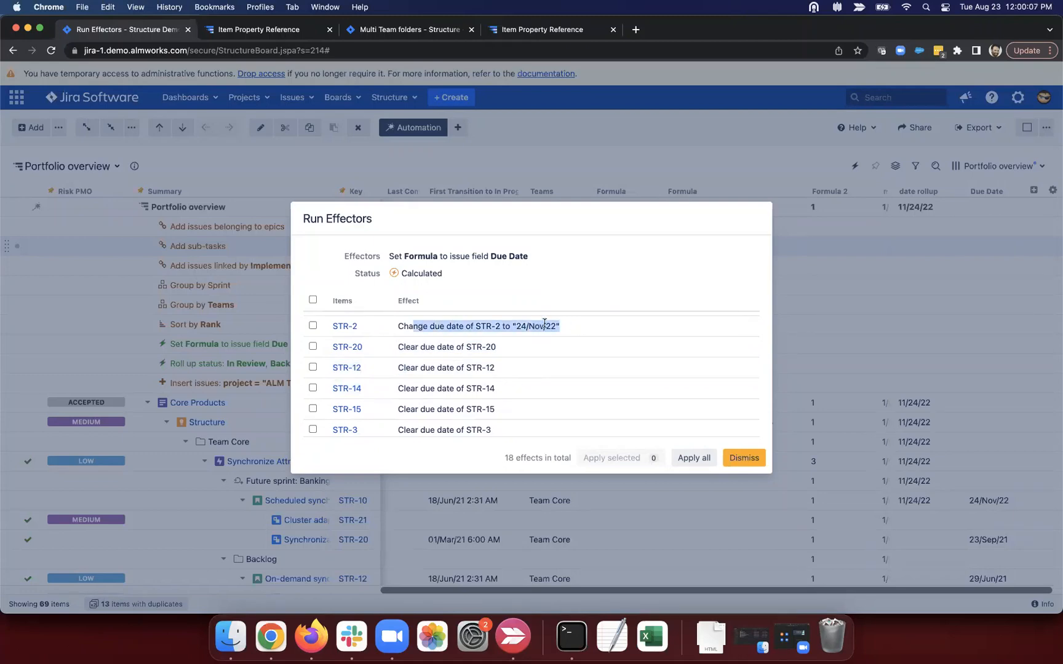
left_click(312, 324)
left_click(642, 457)
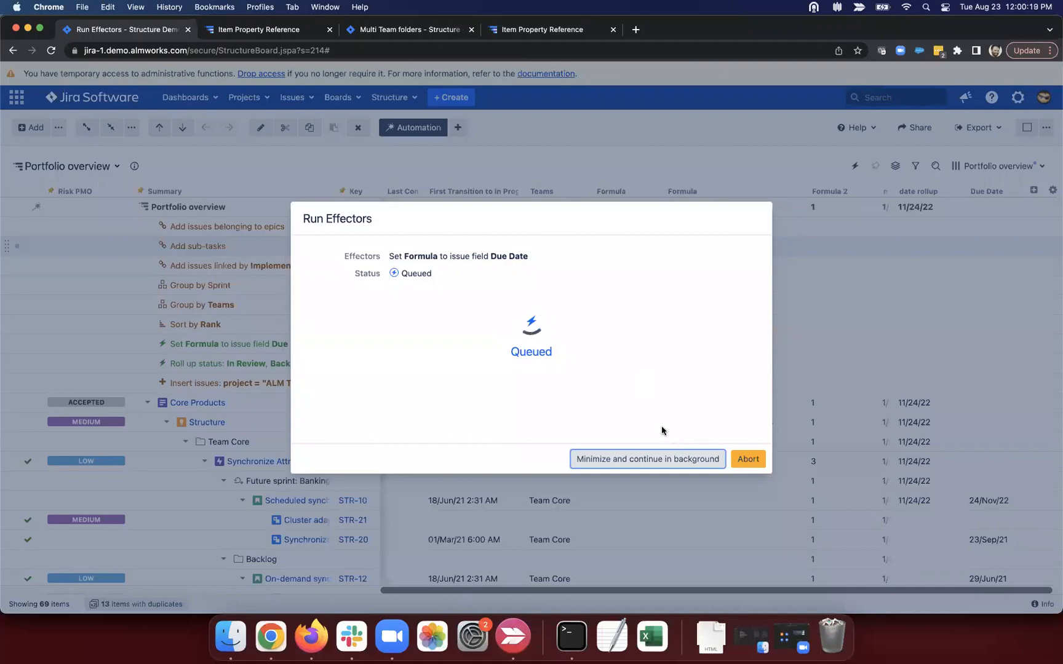
left_click(741, 460)
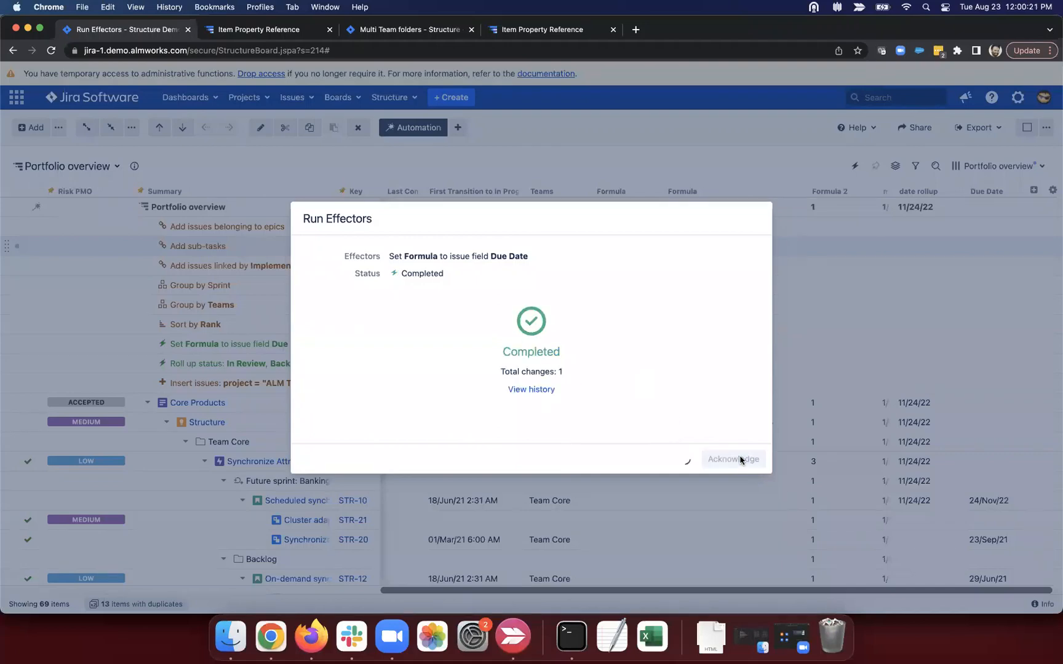
Step: Review run 11's audit details in Manage Effectors, then close that page
left_click(389, 97)
left_click(414, 444)
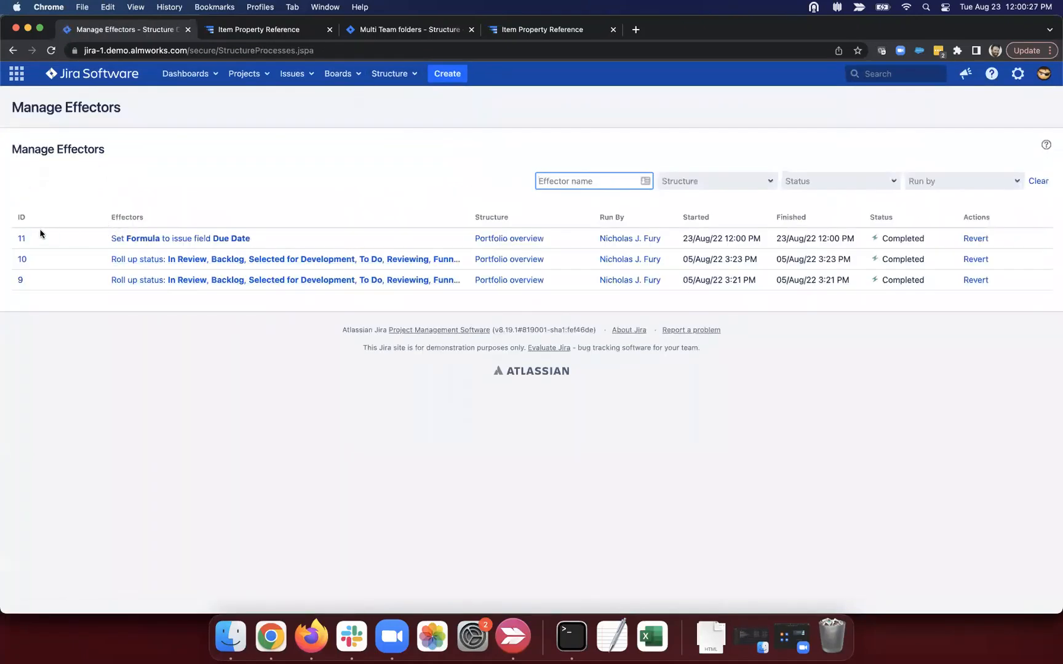
left_click(23, 239)
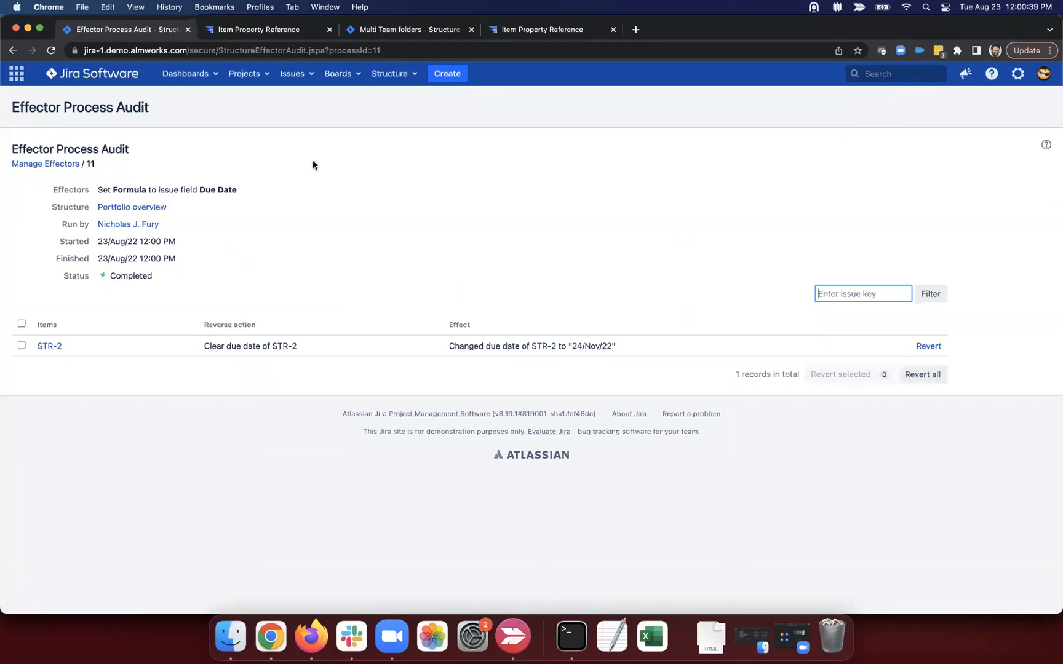
scroll(257, 183, "left", 5)
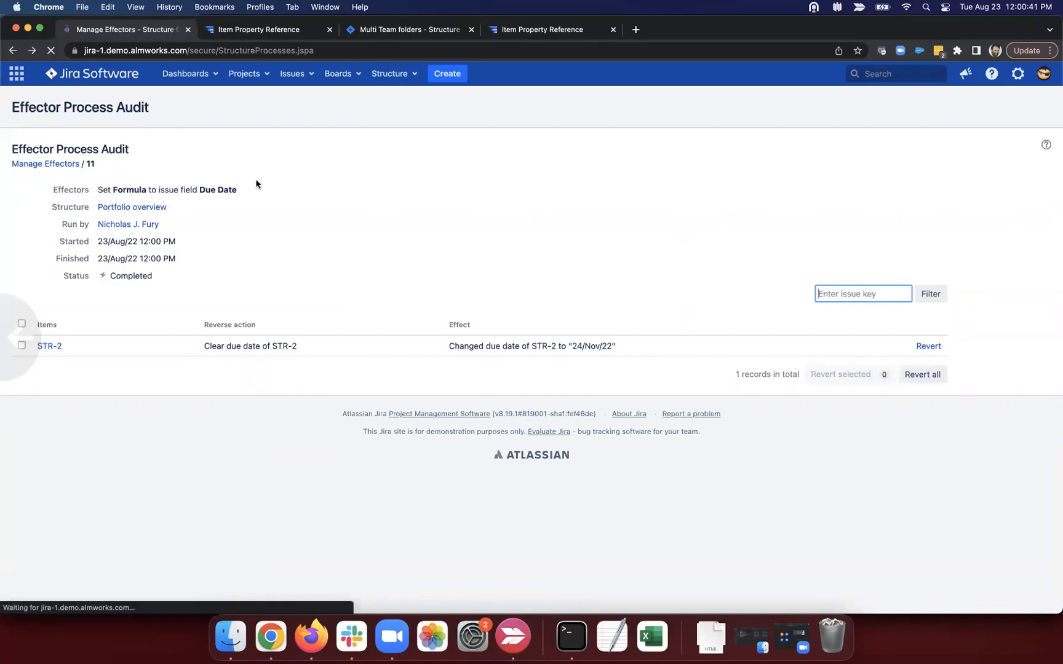
left_click(187, 30)
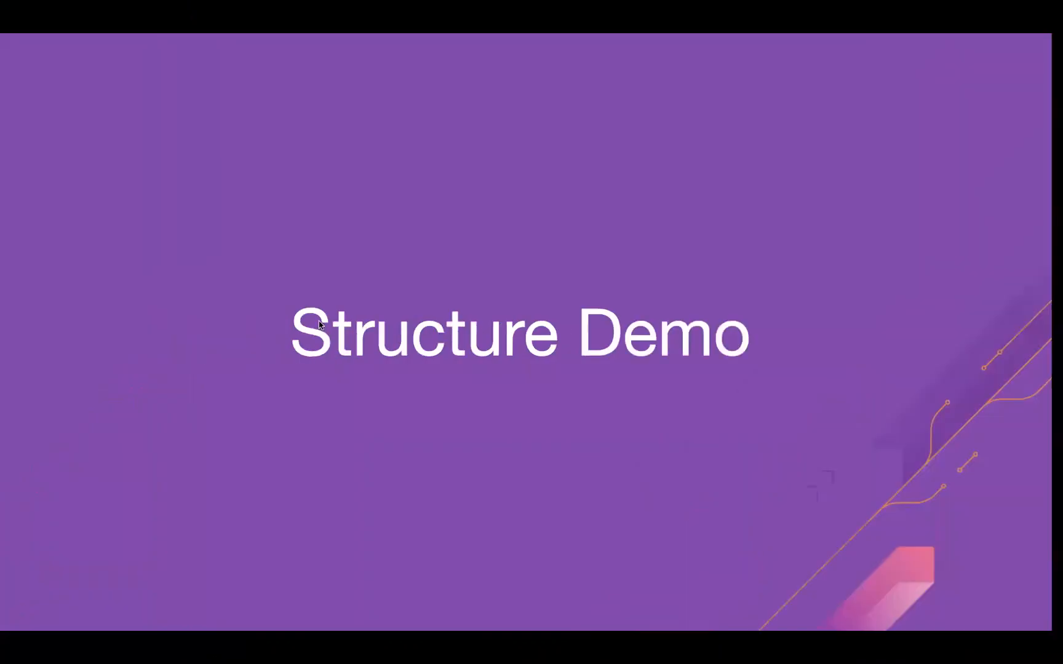
Step: Present the deck from Q & A through Polls to the Next Steps slide
key("Right")
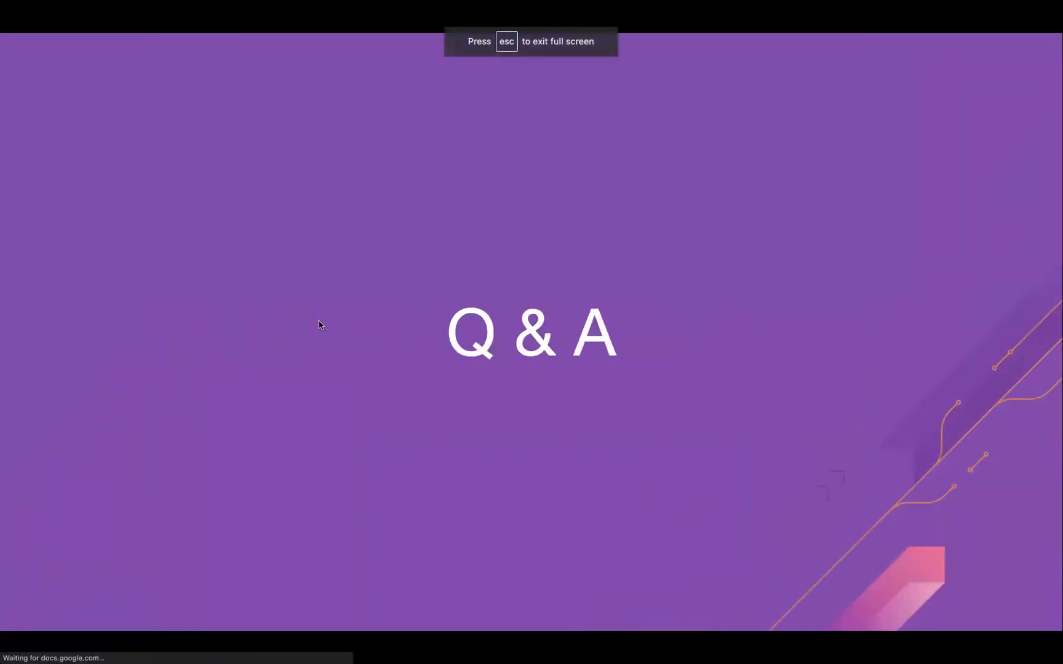
key("Right")
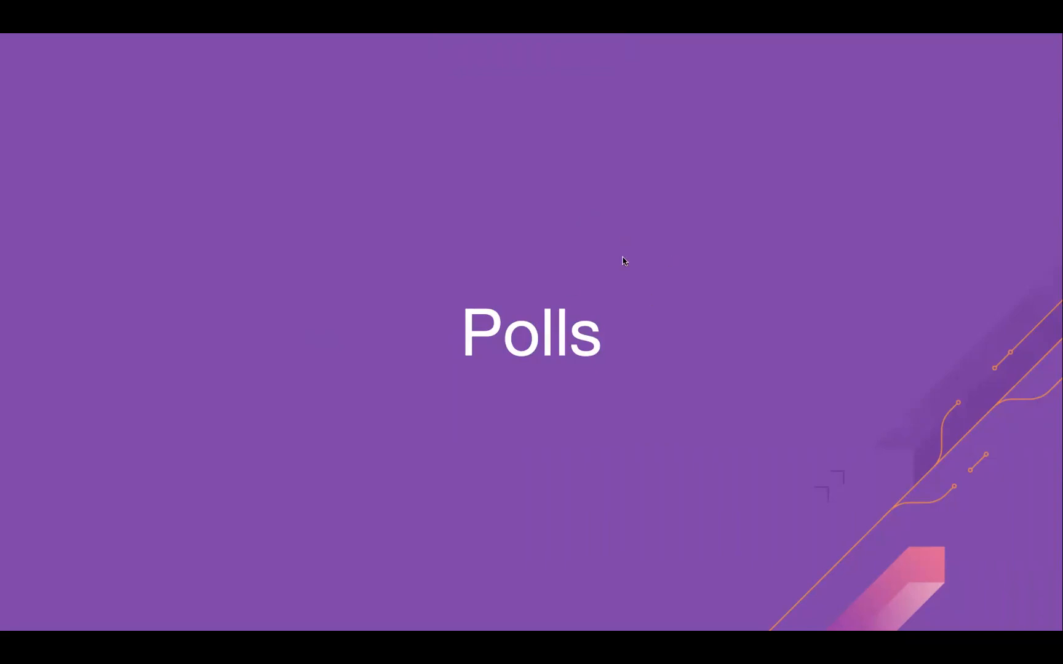
left_click(621, 294)
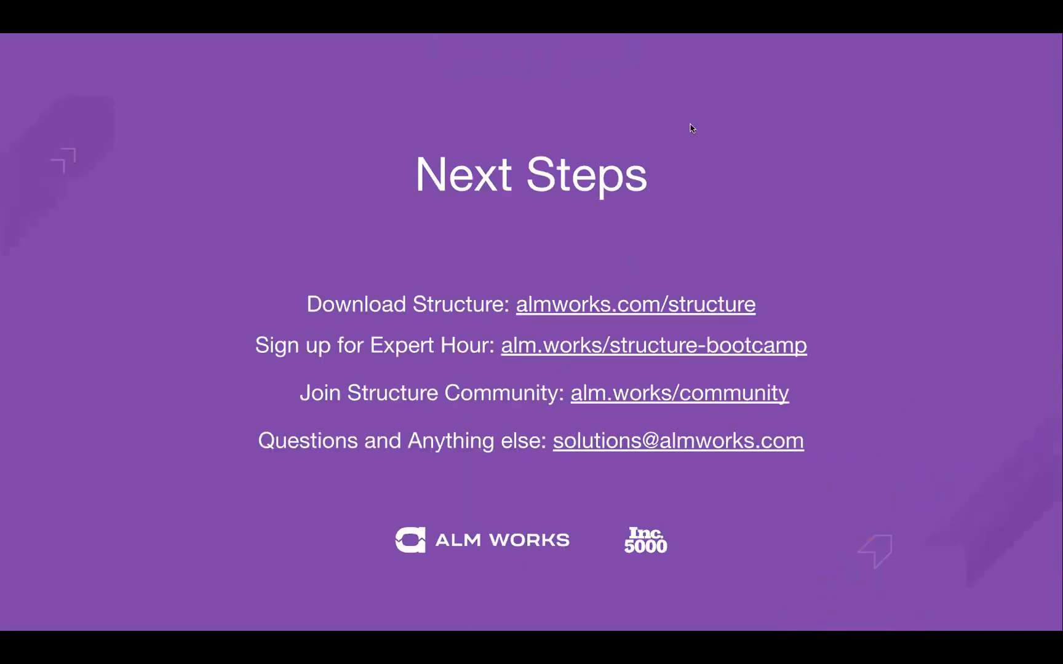